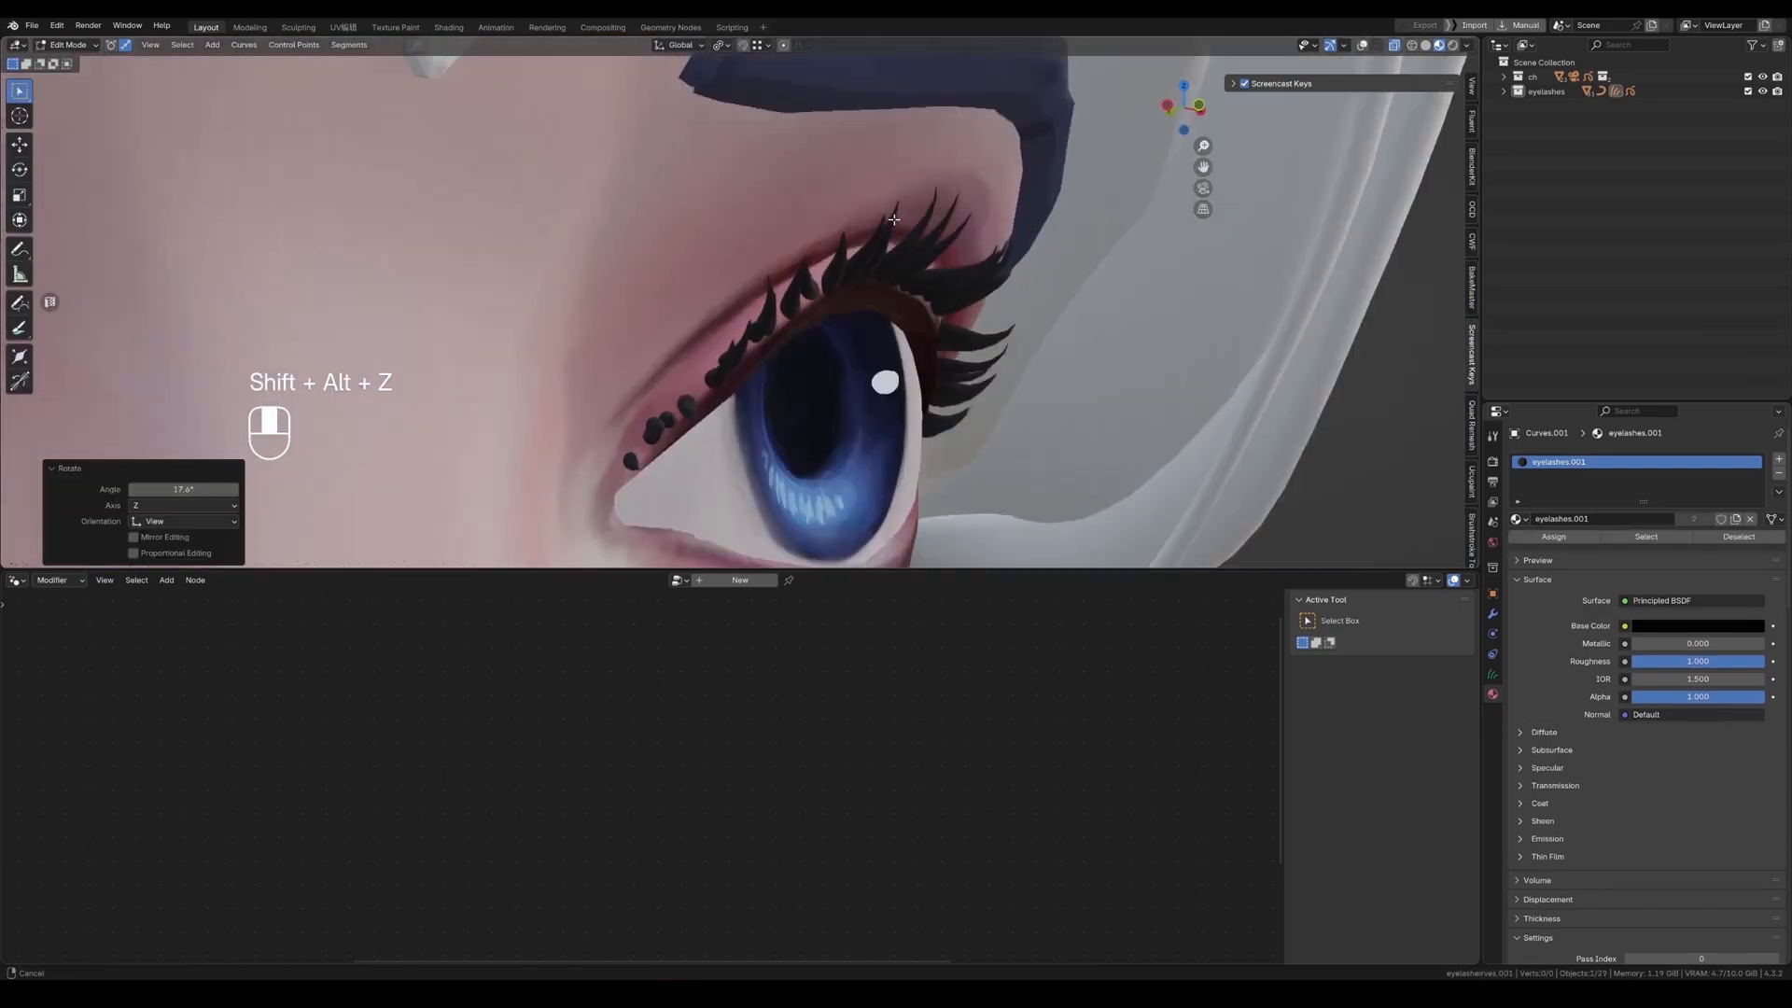
pyautogui.scroll(-3, 737, 280)
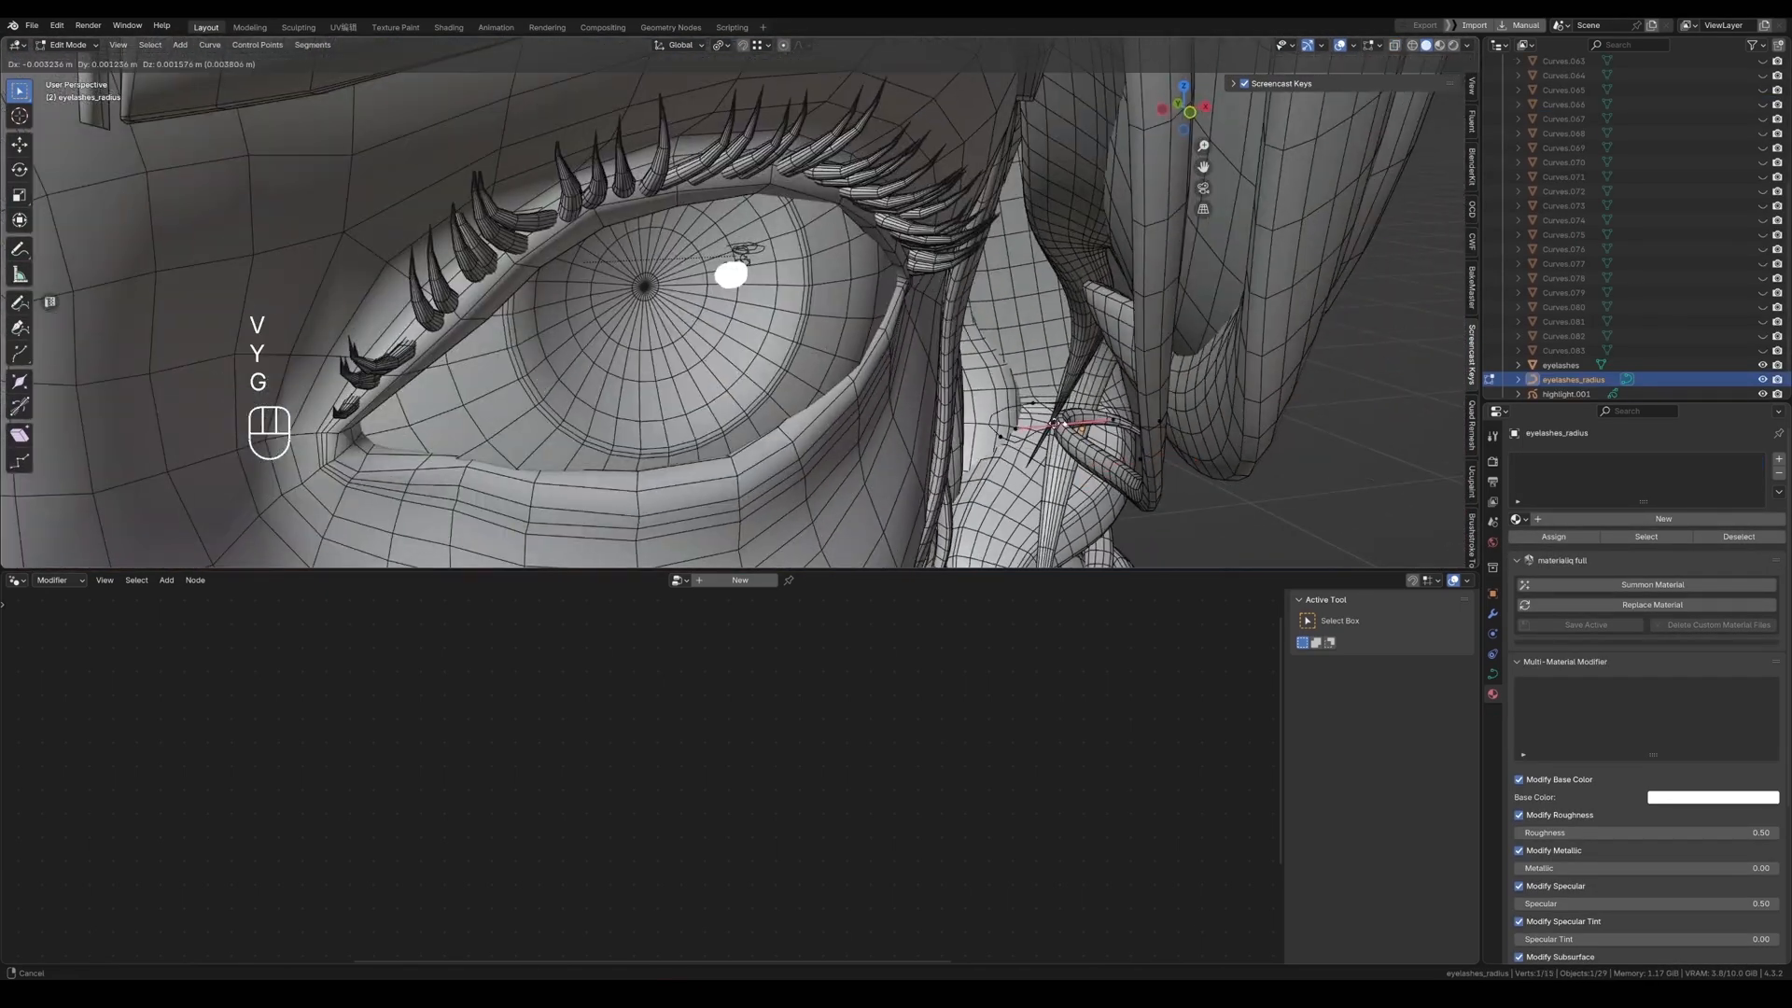
pyautogui.press('s')
pyautogui.press('s')
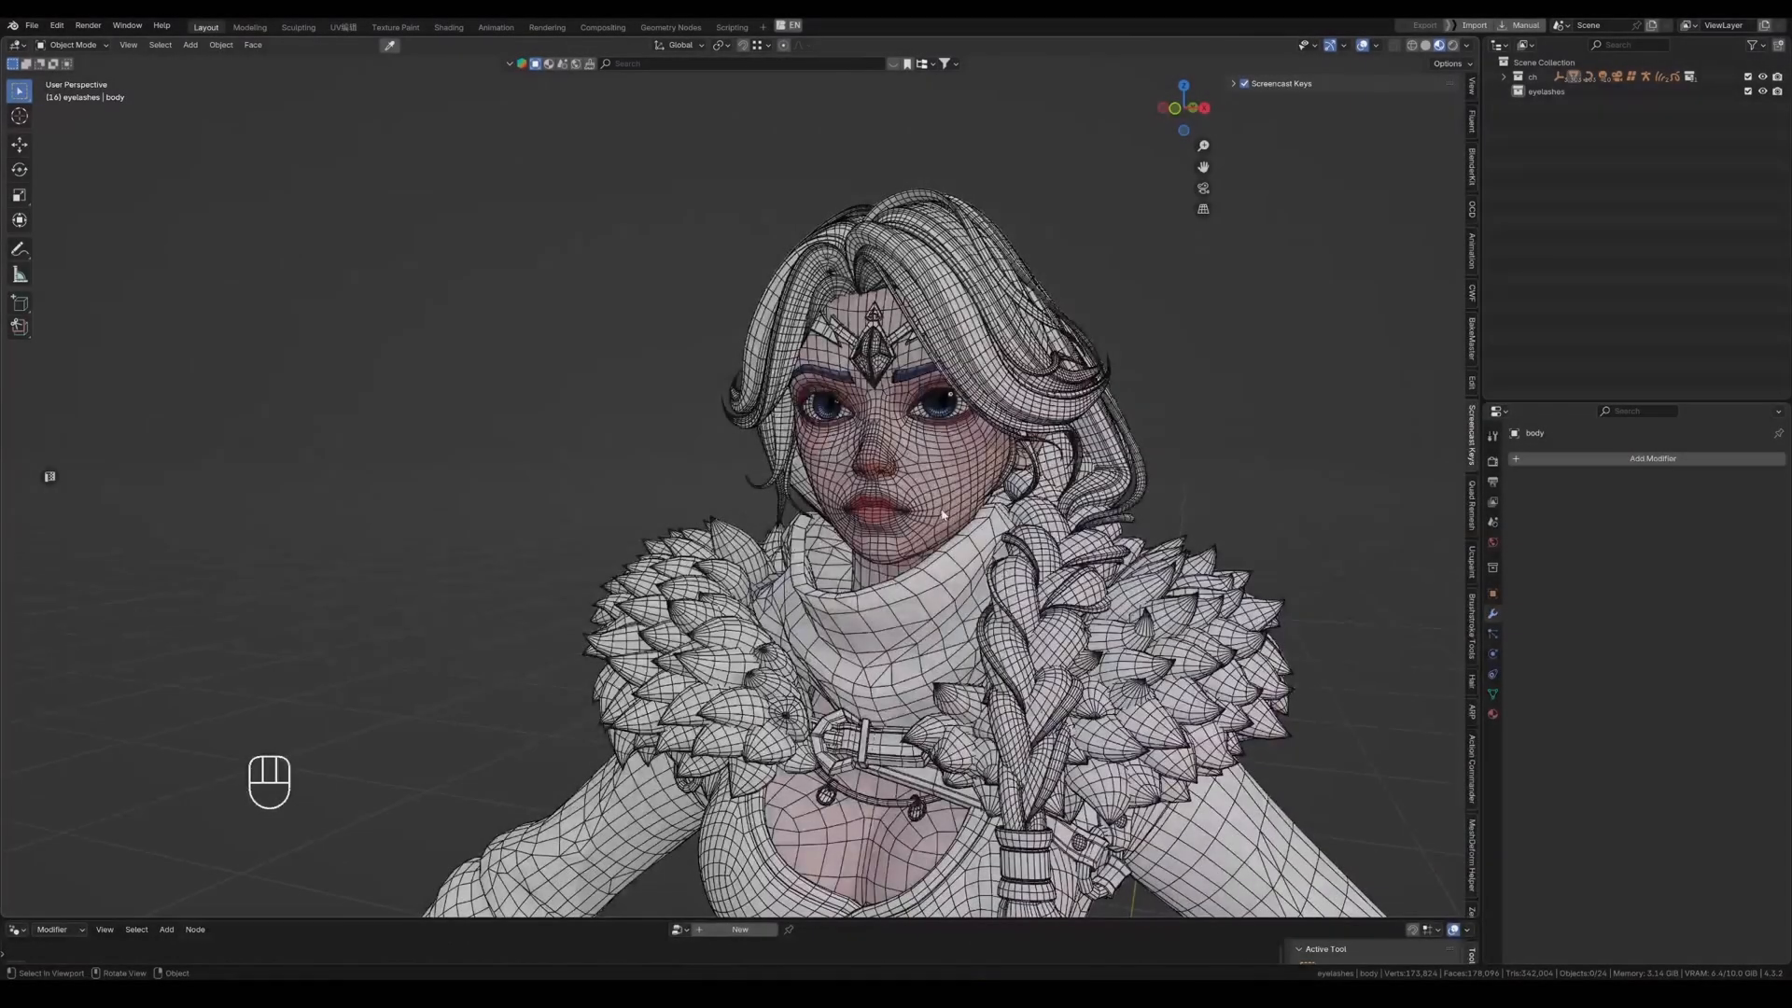
# On the body mesh, select the edge path along the character's left upper eyelid and grow the selection twice.
pyautogui.hotkey('shift', 'alt', 'z')
pyautogui.hotkey('shift', 'alt', 'z')
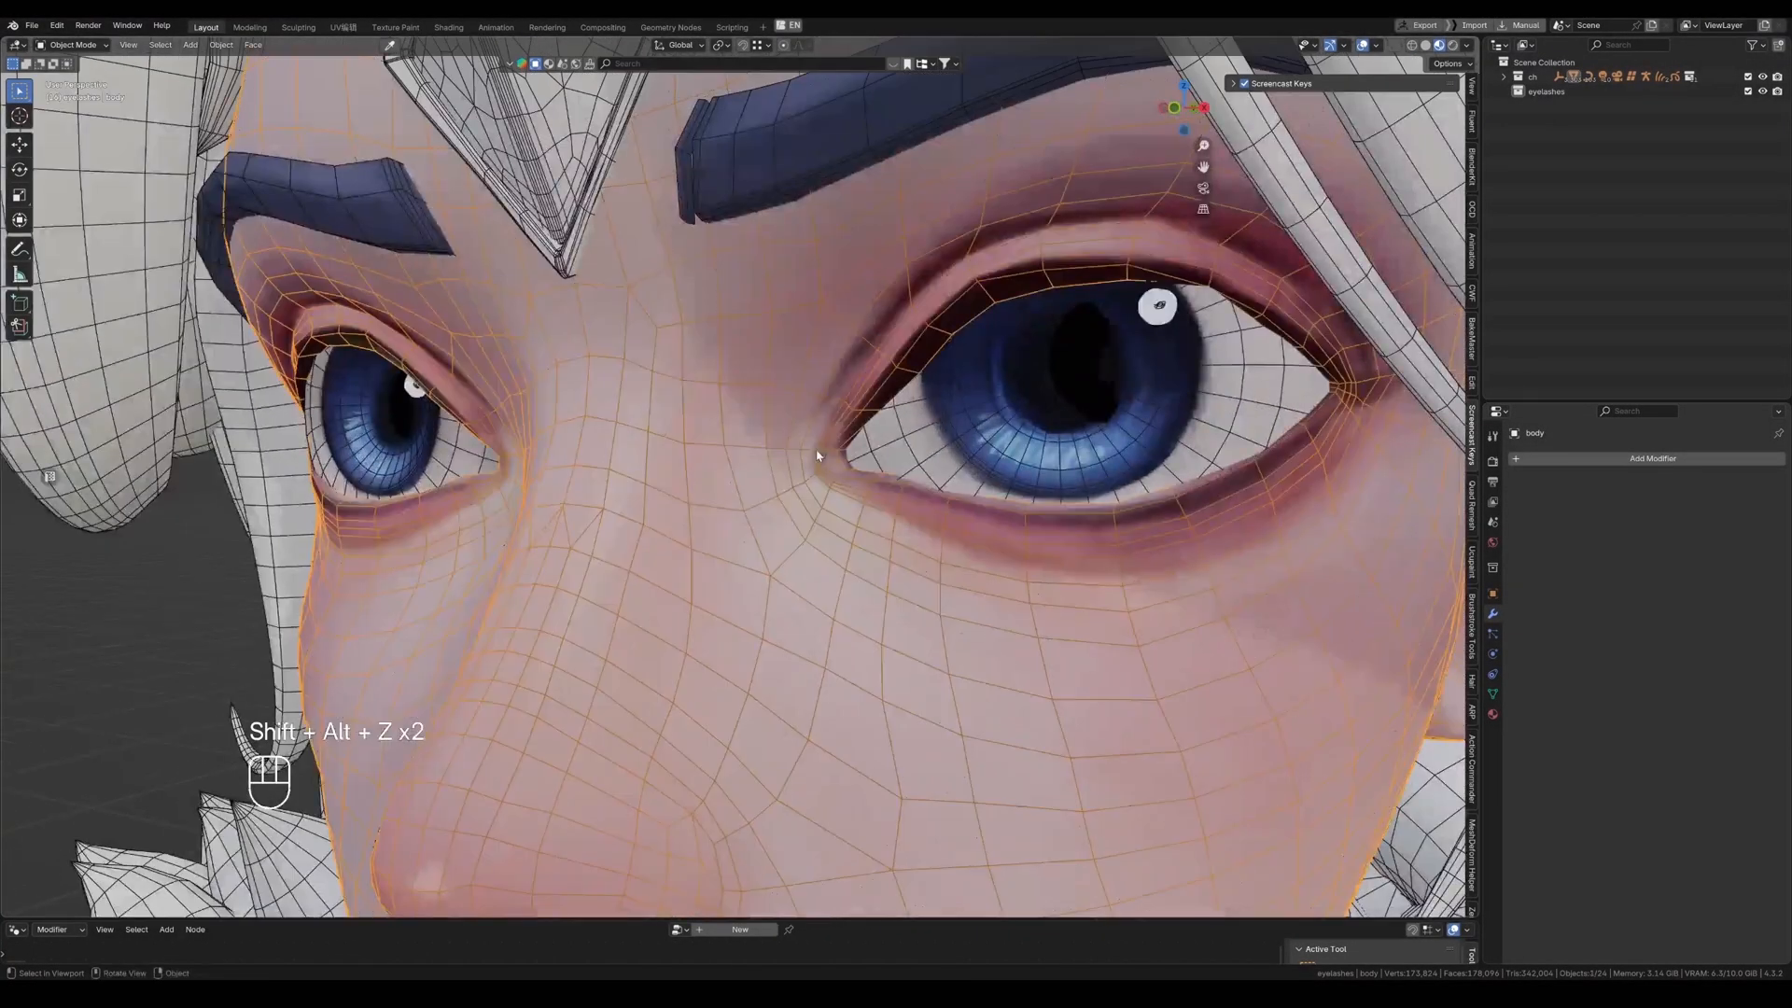
pyautogui.press('Tab')
pyautogui.press('3')
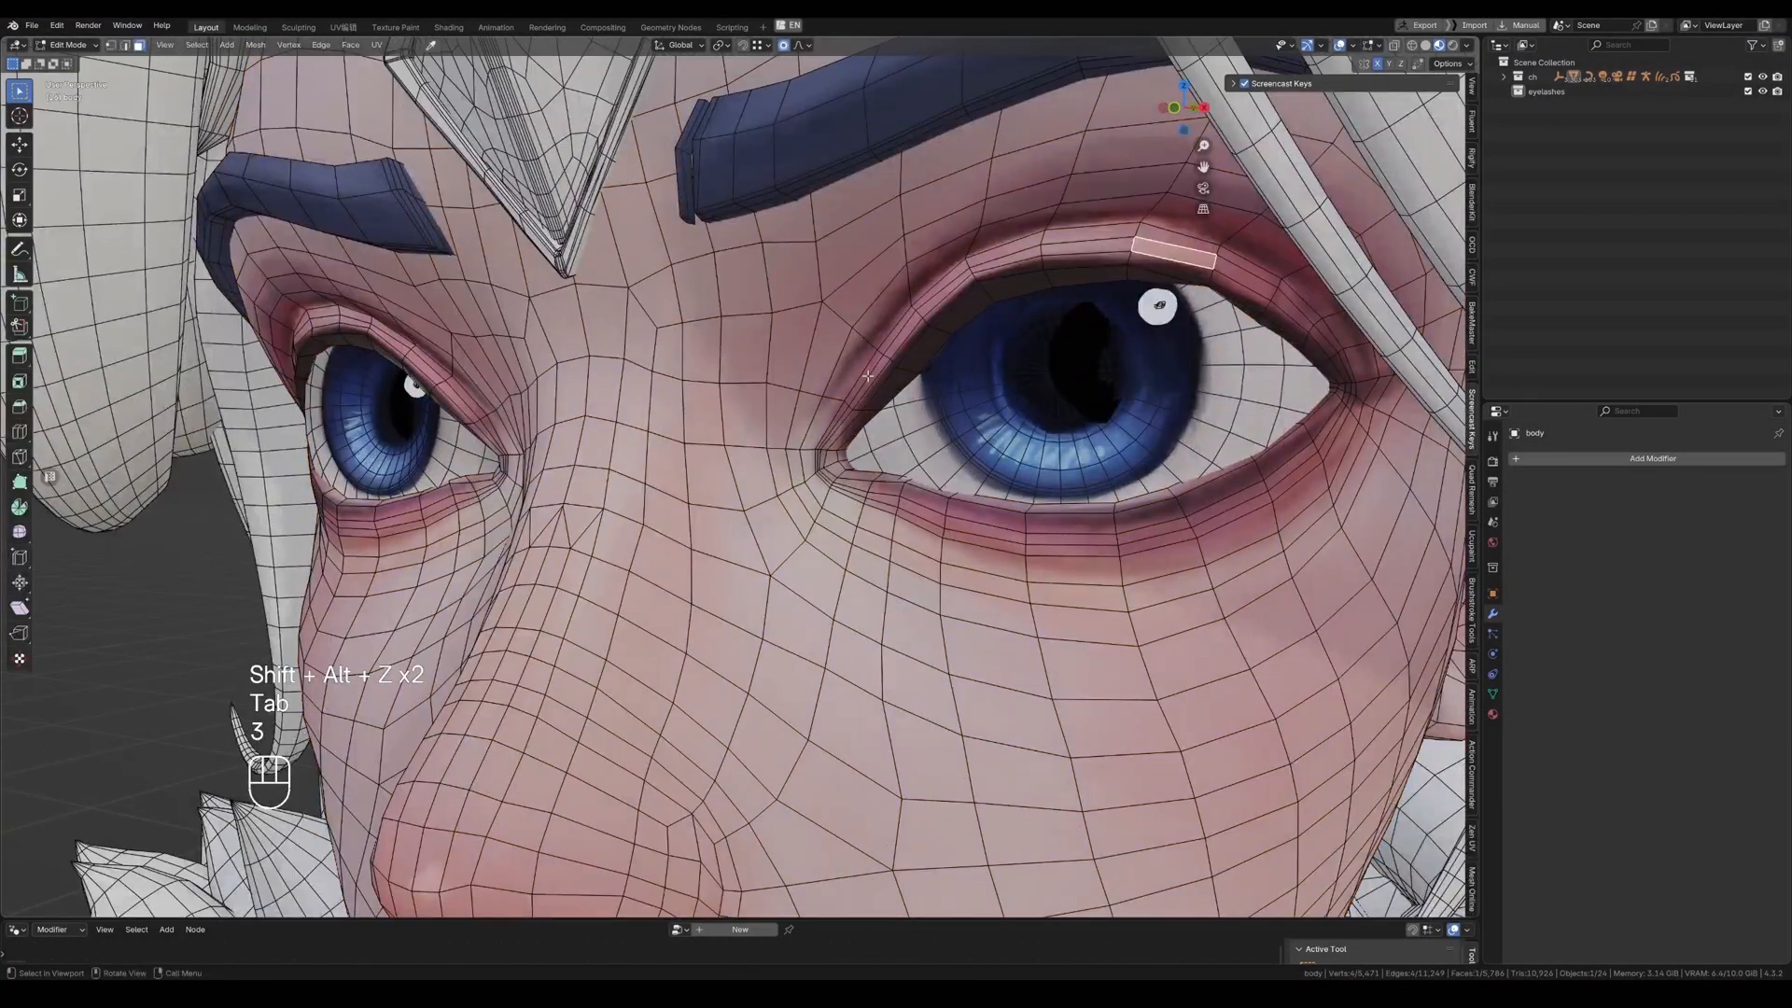
pyautogui.press('2')
pyautogui.click(863, 377)
pyautogui.keyDown('ctrl'); pyautogui.click(1122, 245); pyautogui.keyUp('ctrl')
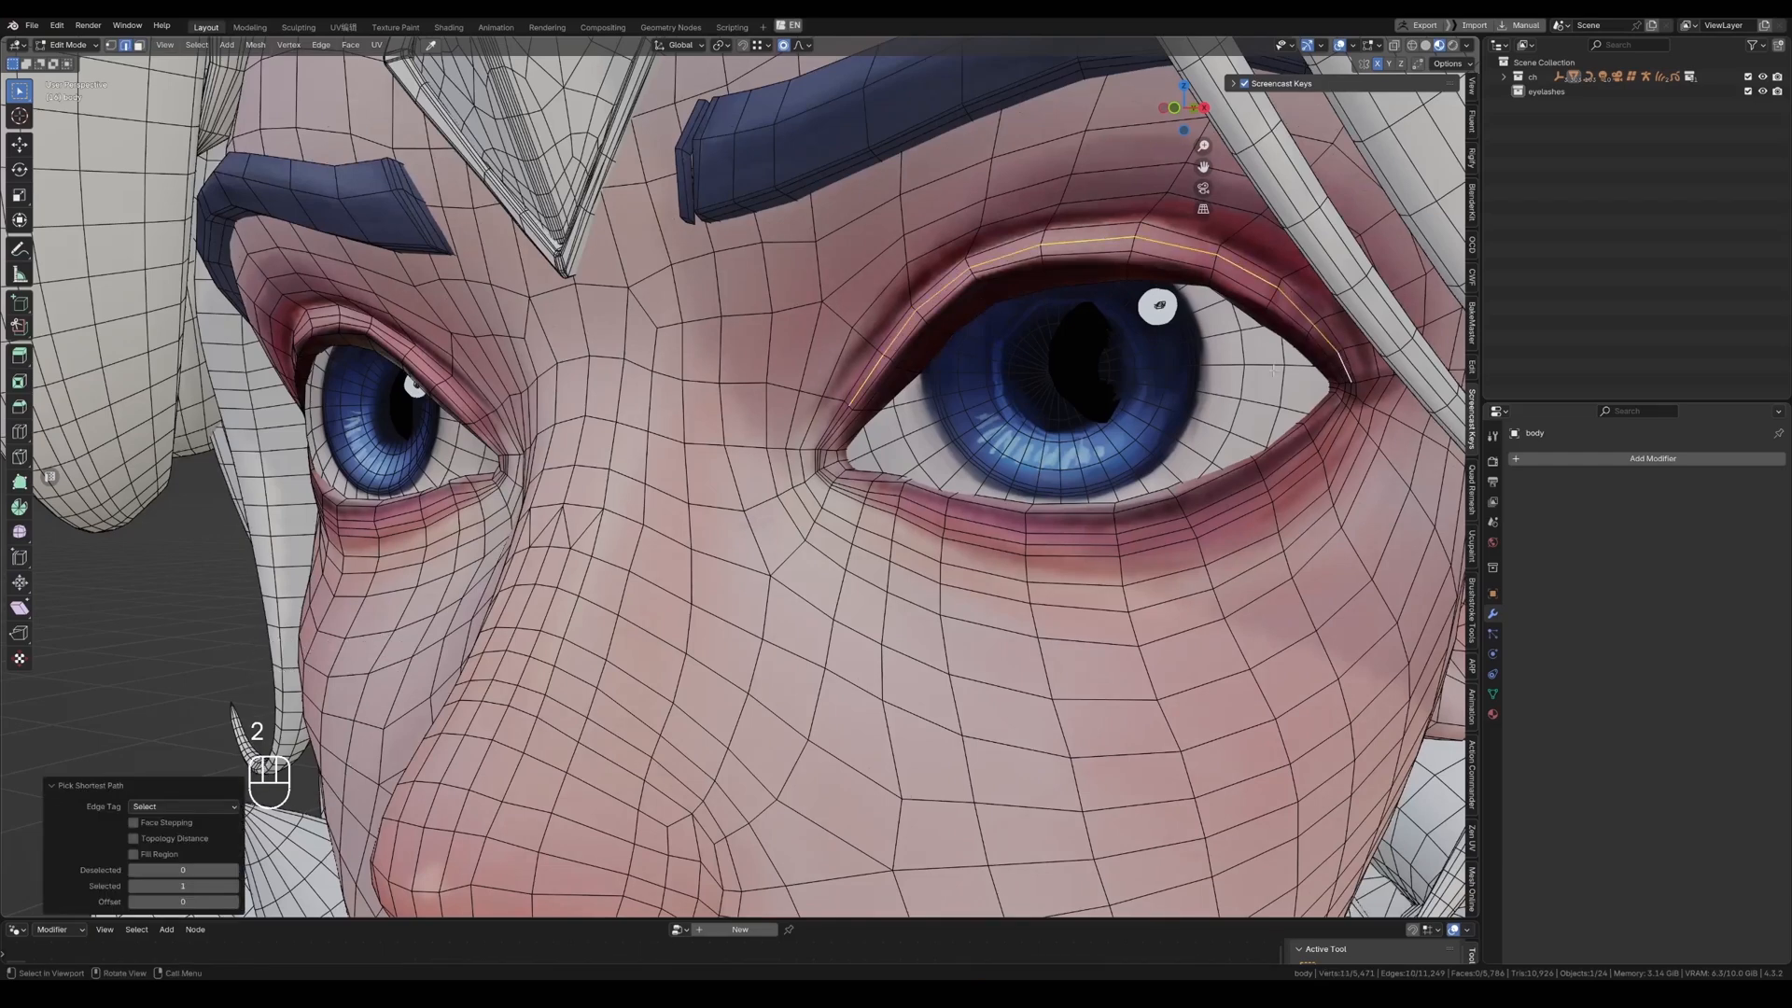
pyautogui.keyDown('shift'); pyautogui.click(845, 407); pyautogui.keyUp('shift')
pyautogui.press('ctrl+KP_Add')
pyautogui.press('ctrl+KP_Add')
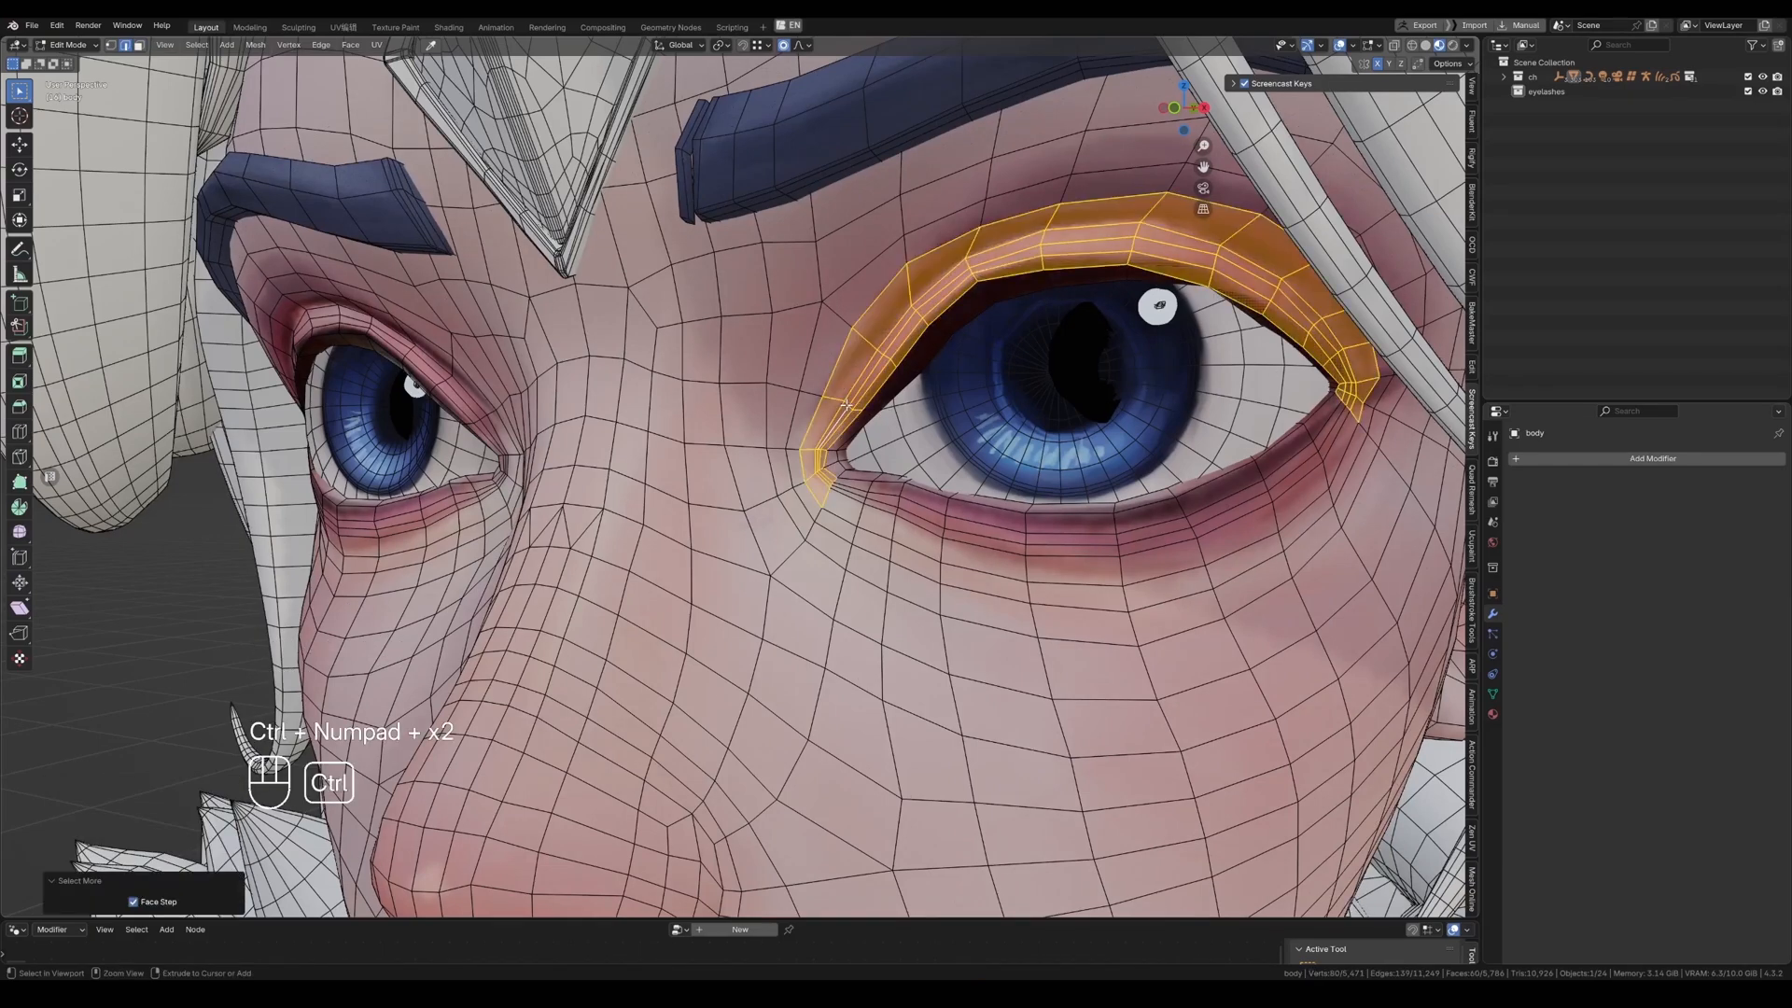
# Reduce the face selection to the upper lid strip by deselecting the outer face loop and the extra inner-corner faces.
pyautogui.press('3')
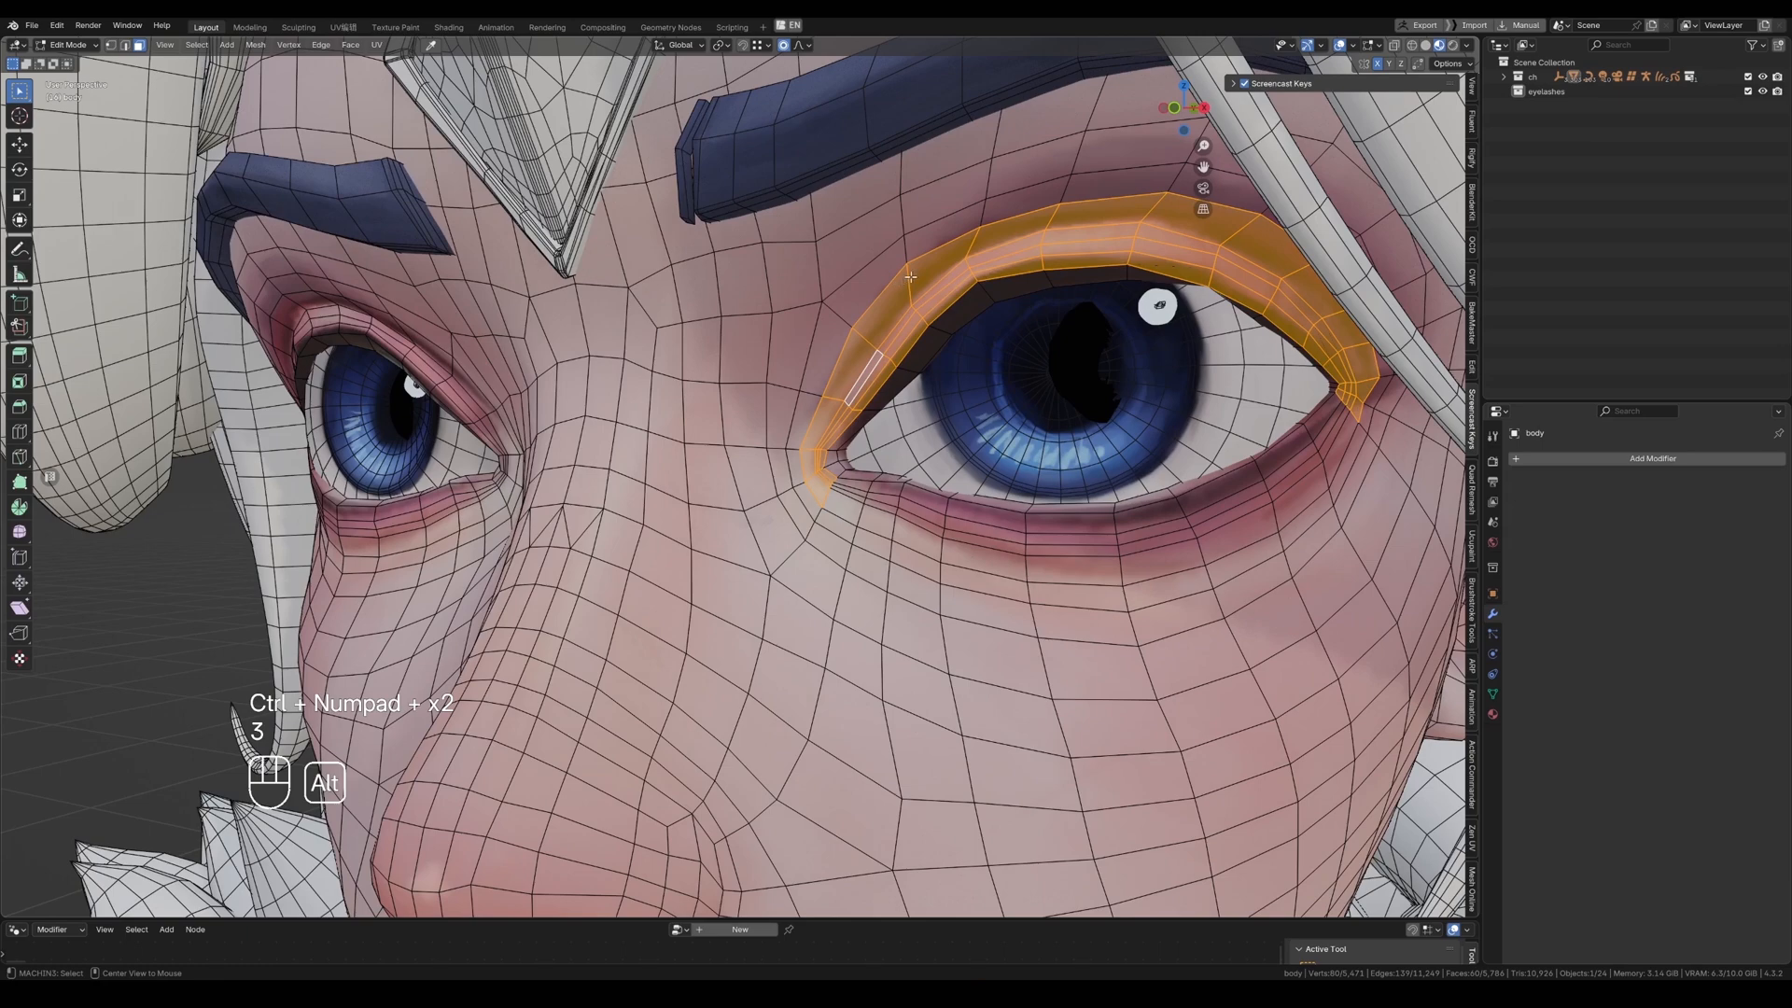
pyautogui.keyDown('alt'); pyautogui.keyDown('shift'); pyautogui.click(910, 277); pyautogui.keyUp('shift'); pyautogui.keyUp('alt')
pyautogui.keyDown('ctrl'); pyautogui.moveTo(910, 277); pyautogui.dragTo(848, 499, button='middle'); pyautogui.keyUp('ctrl')
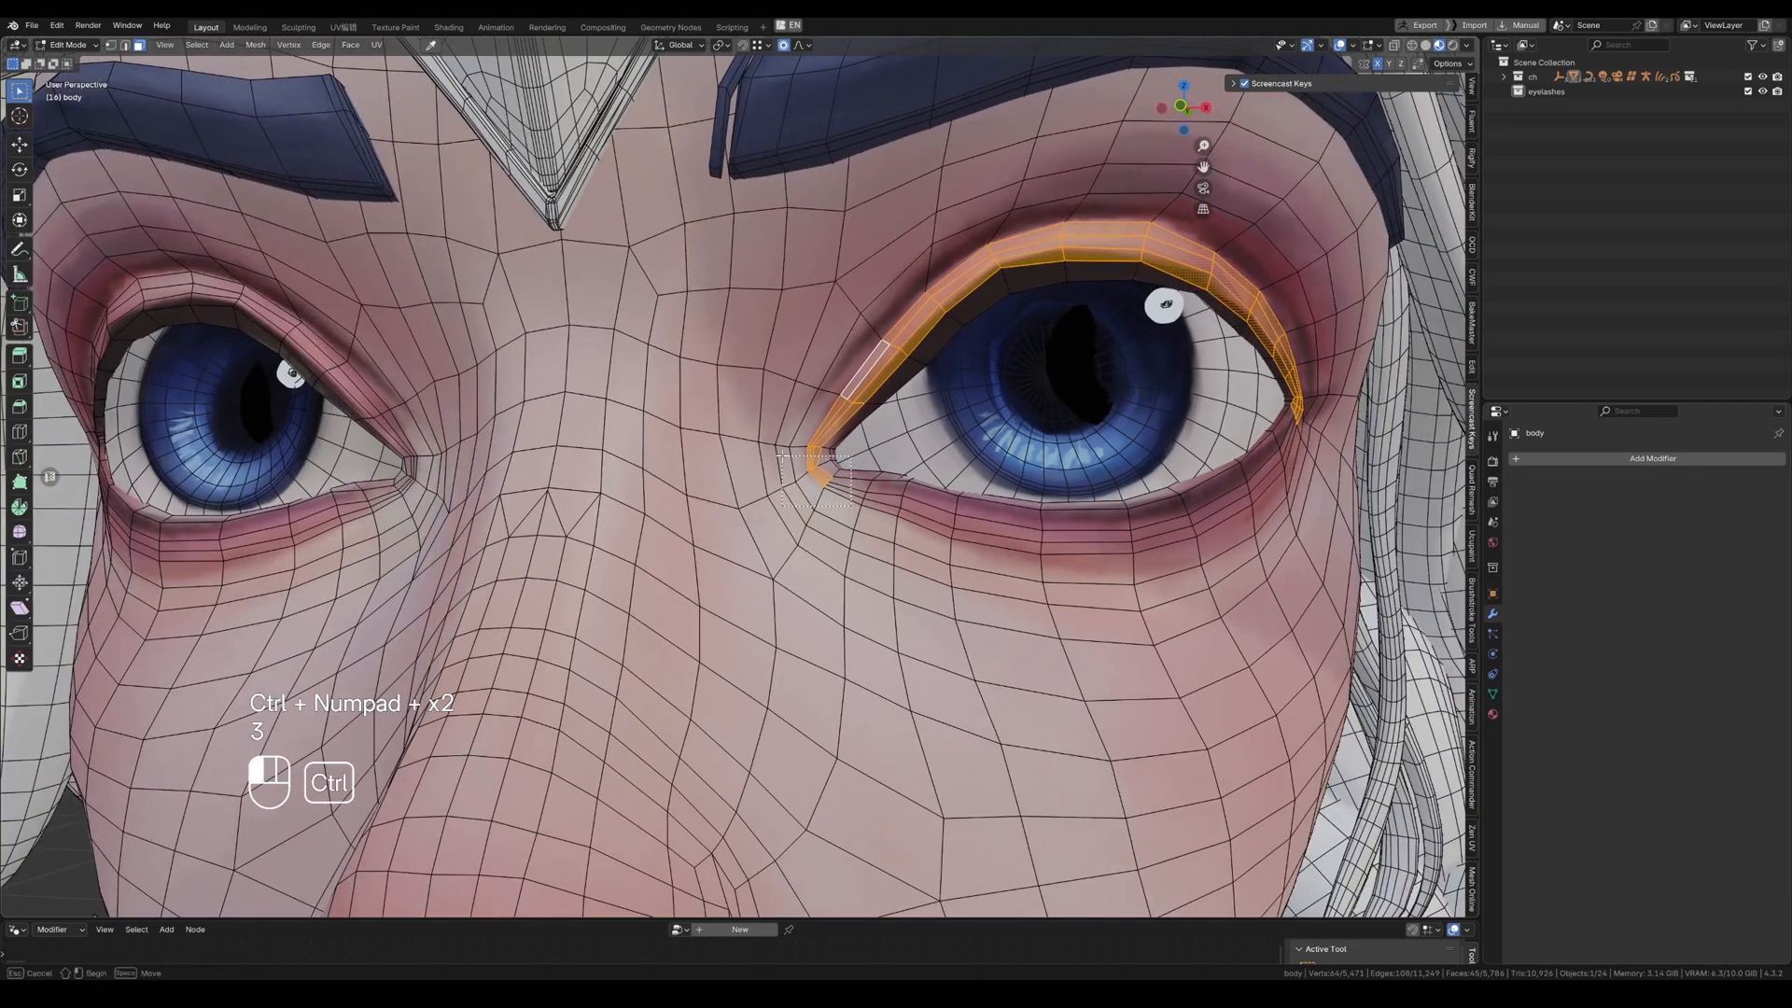
pyautogui.keyDown('ctrl'); pyautogui.moveTo(782, 455); pyautogui.dragTo(780, 454); pyautogui.keyUp('ctrl')
pyautogui.keyDown('shift'); pyautogui.moveTo(803, 448); pyautogui.dragTo(709, 512, button='middle'); pyautogui.keyUp('shift')
pyautogui.moveTo(989, 414); pyautogui.dragTo(953, 411, button='middle')
# Extract the selected eyelid faces into a separate mesh and apply its location, rotation and scale.
pyautogui.press('4')
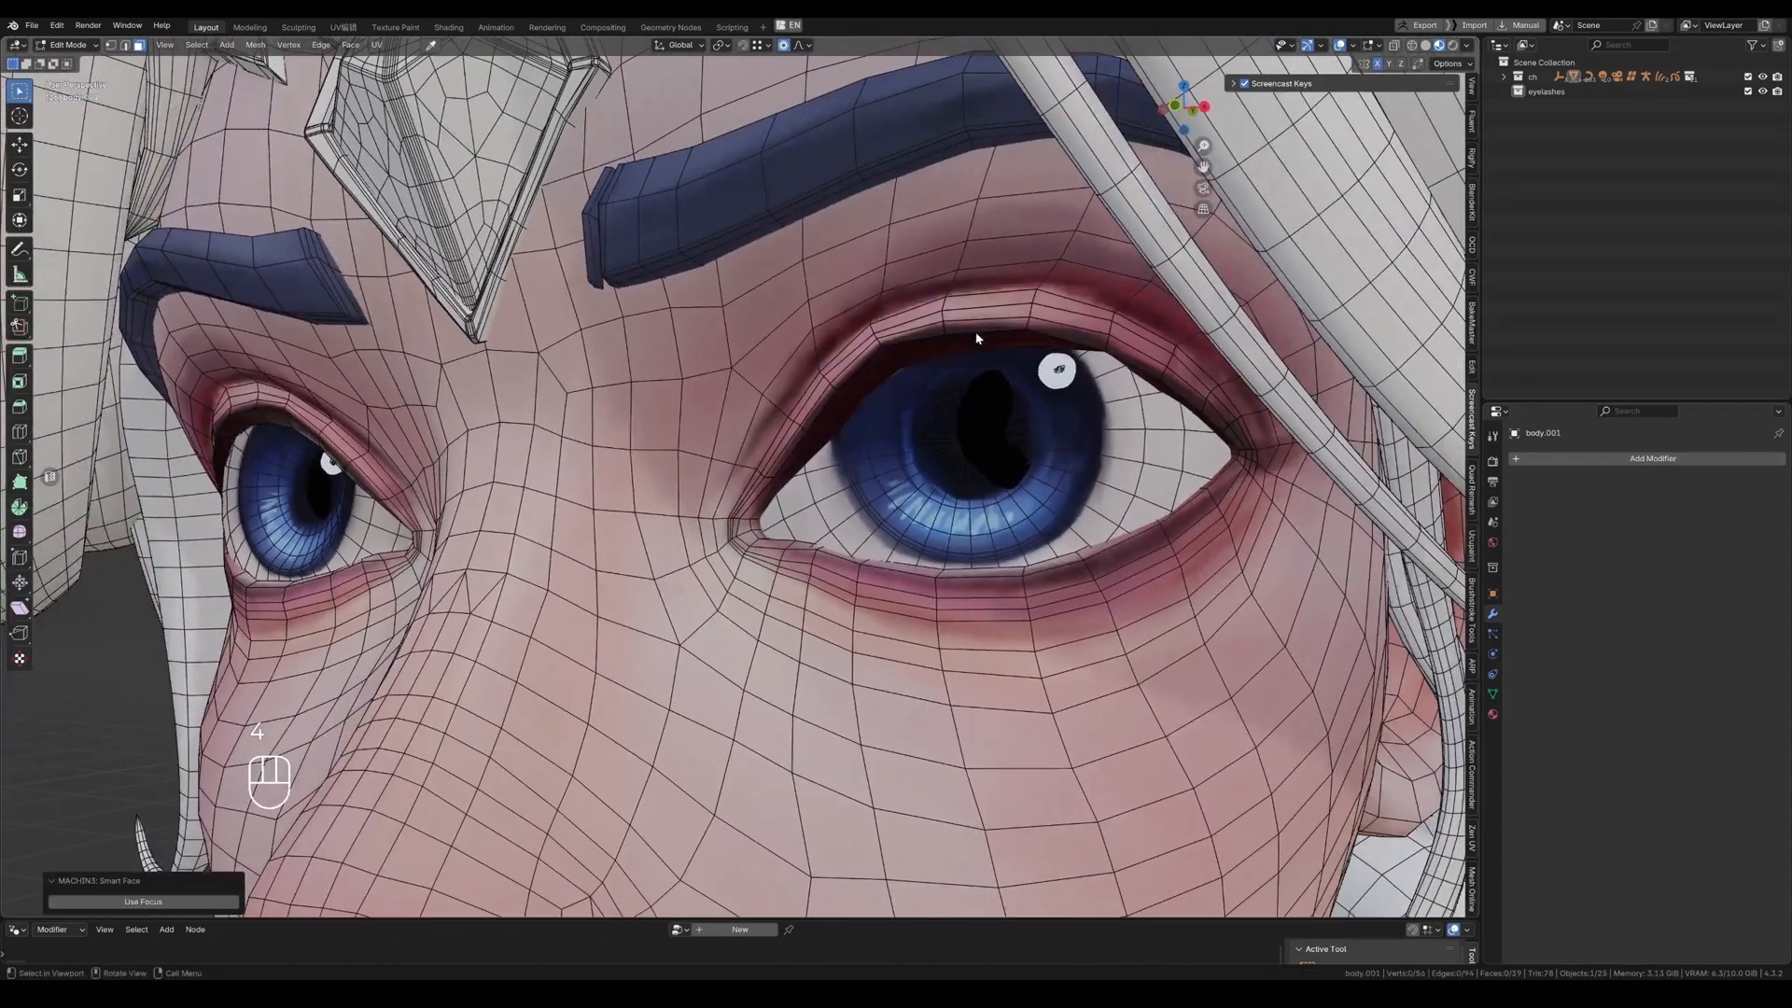
pyautogui.press('Tab')
pyautogui.click(1006, 329)
pyautogui.hotkey('ctrl', 'a')
pyautogui.click(1021, 329)
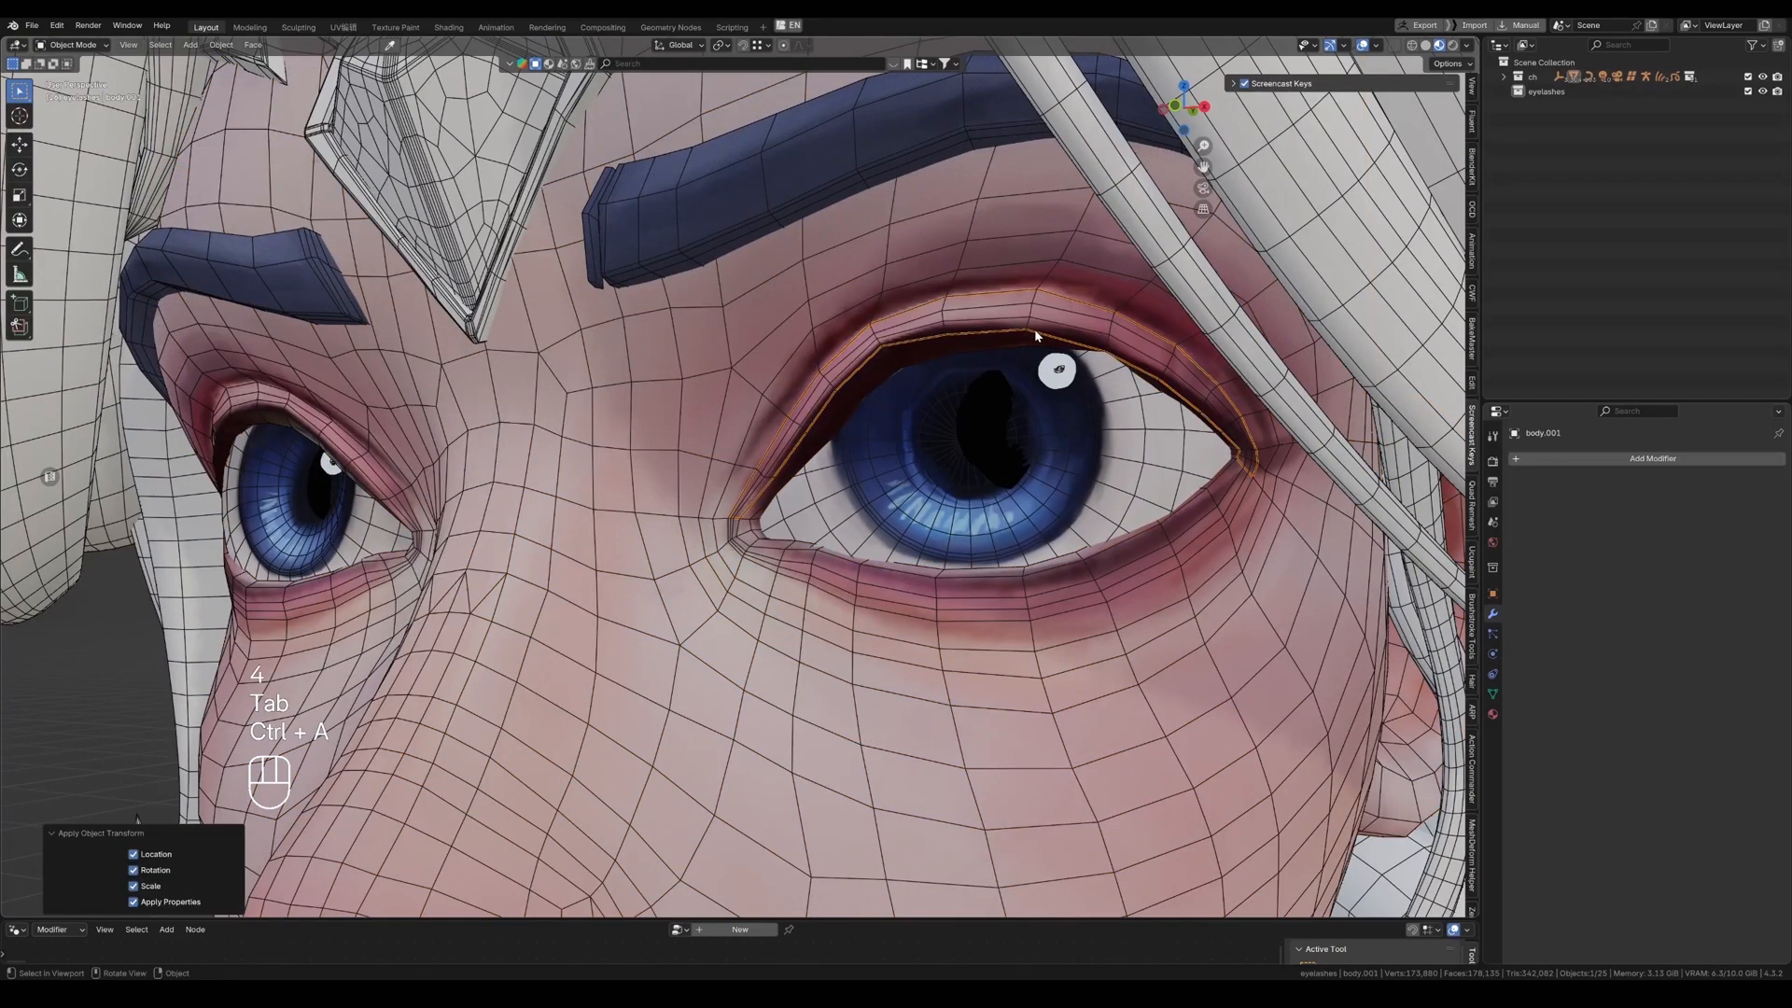
# Select all faces of the eyelid strip and isolate it in the UV editing workspace.
pyautogui.press('Tab')
pyautogui.press('a')
pyautogui.press('Tab')
pyautogui.moveTo(1034, 328); pyautogui.dragTo(1068, 356, button='middle')
pyautogui.scroll(-6, 1076, 370)
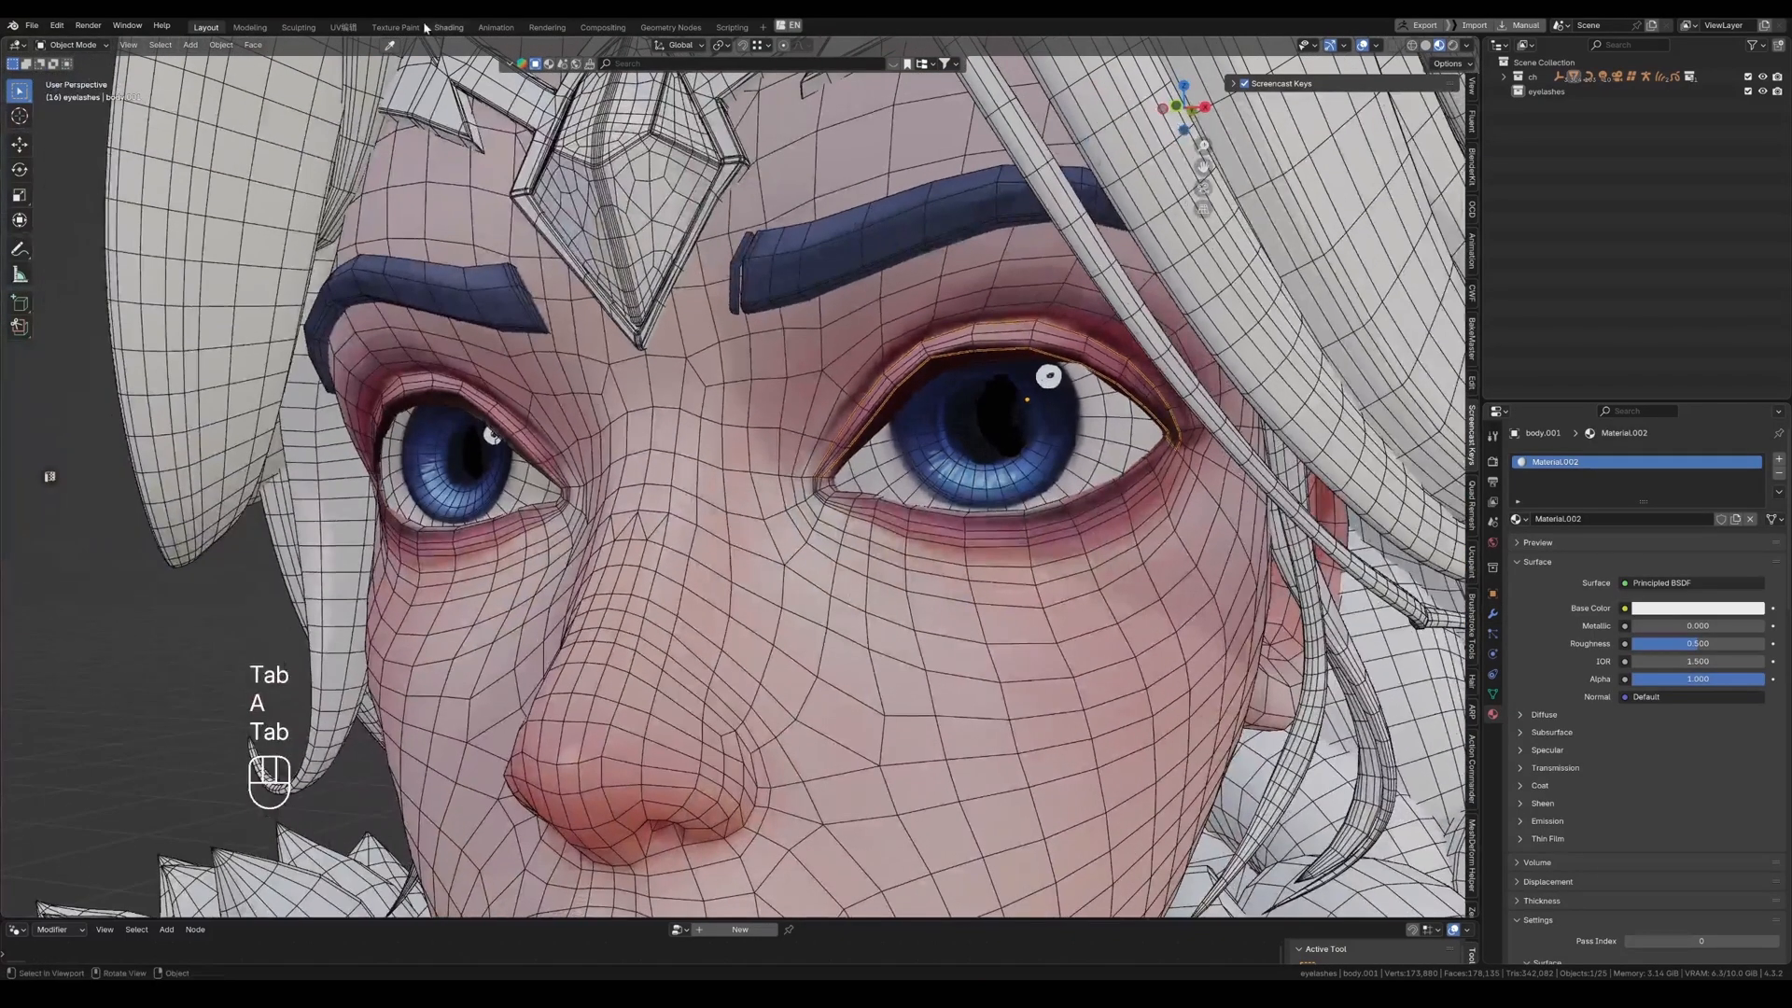
pyautogui.click(341, 28)
pyautogui.press('KP_Divide')
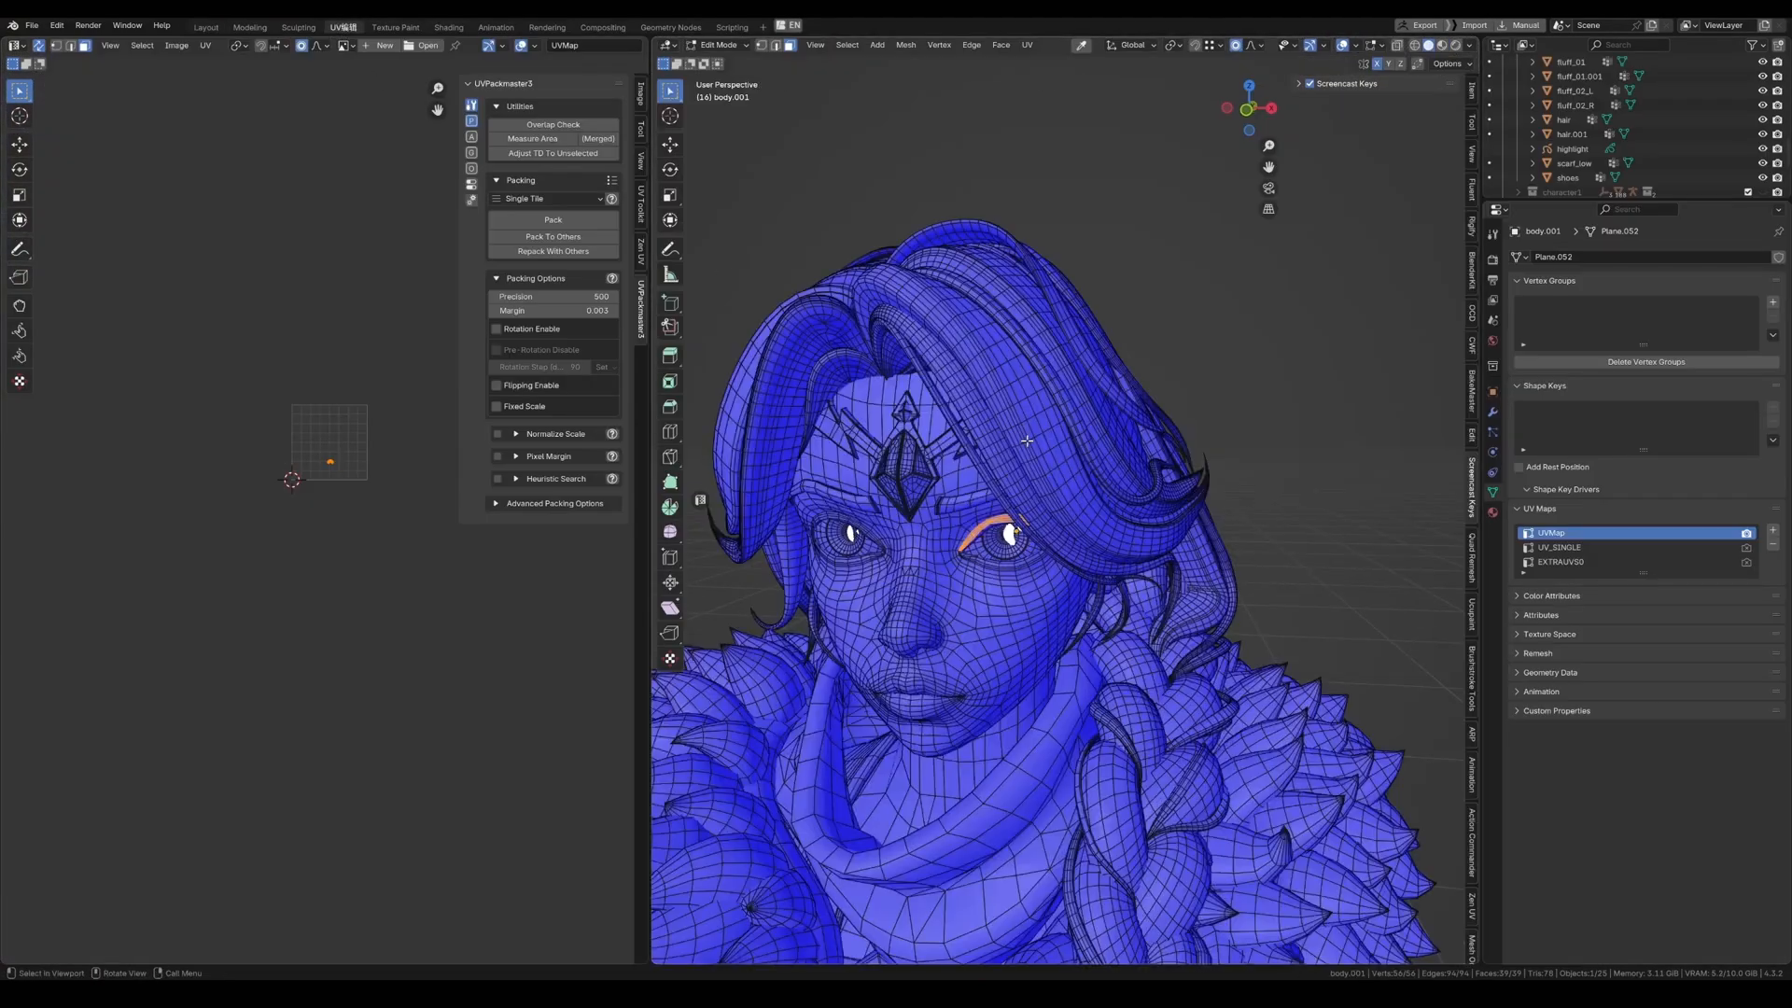
pyautogui.press('KP_Divide')
pyautogui.moveTo(1030, 429); pyautogui.dragTo(1000, 433, button='middle')
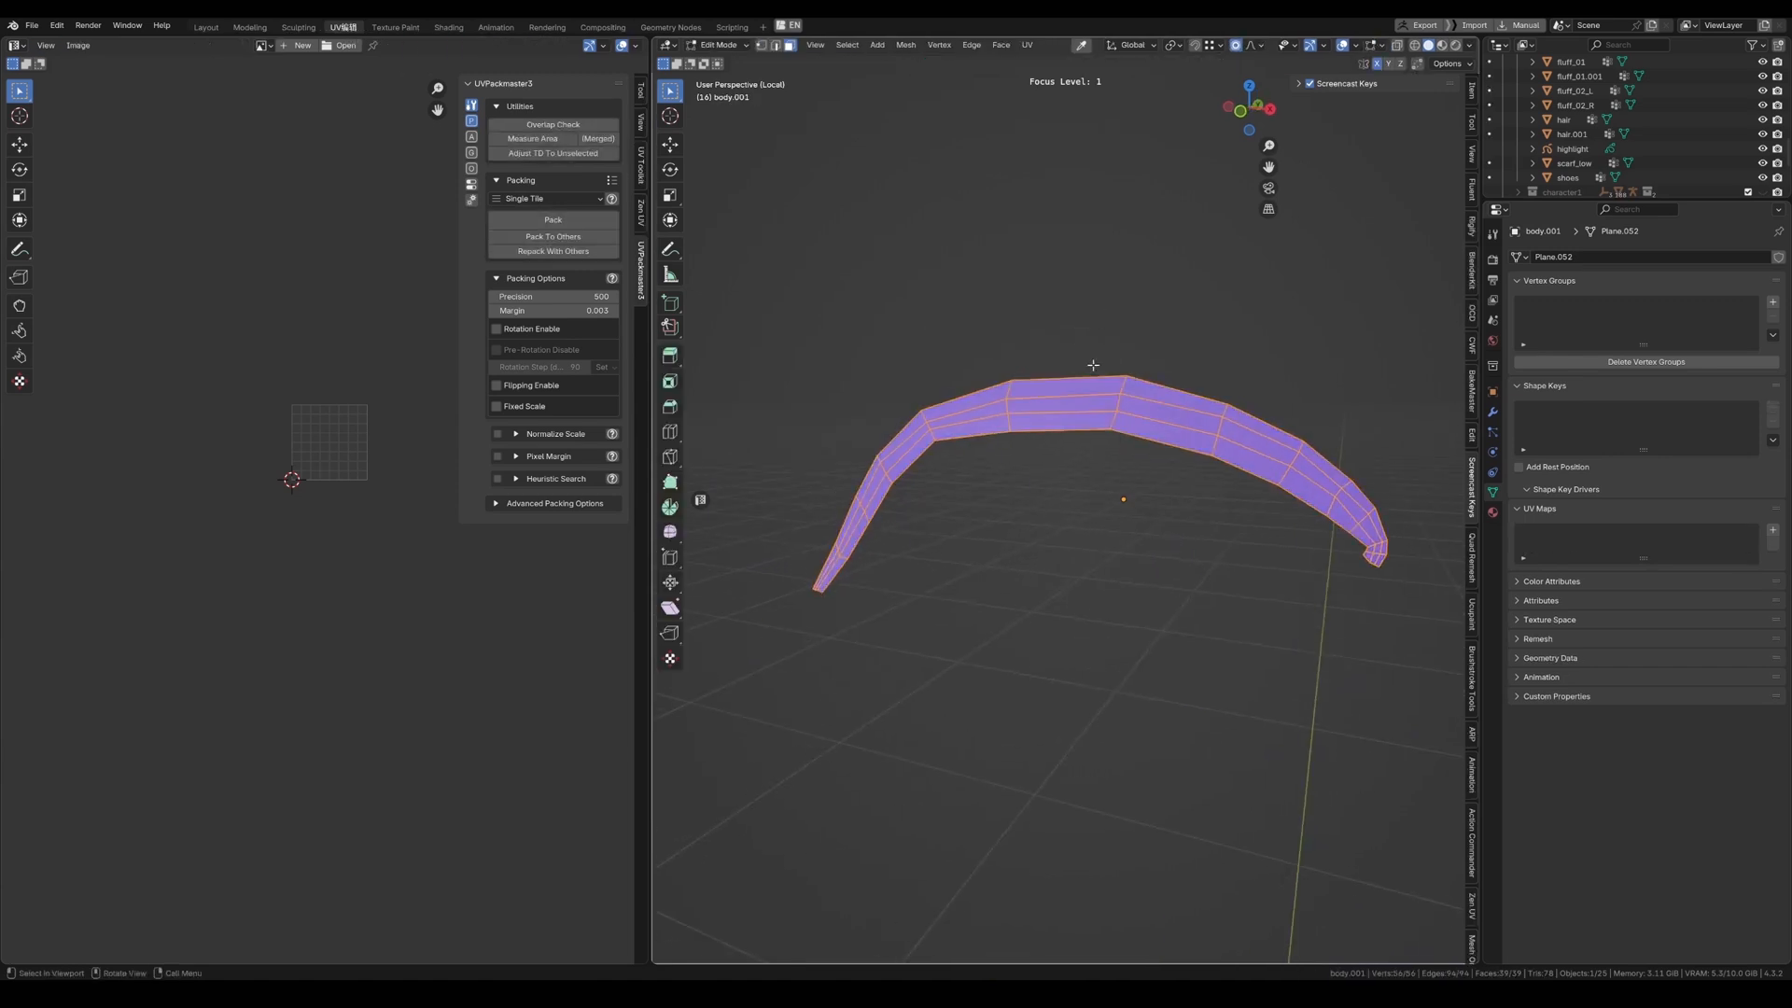
# Unwrap the eyelid strip with the Angle Based method.
pyautogui.rightClick(1082, 410)
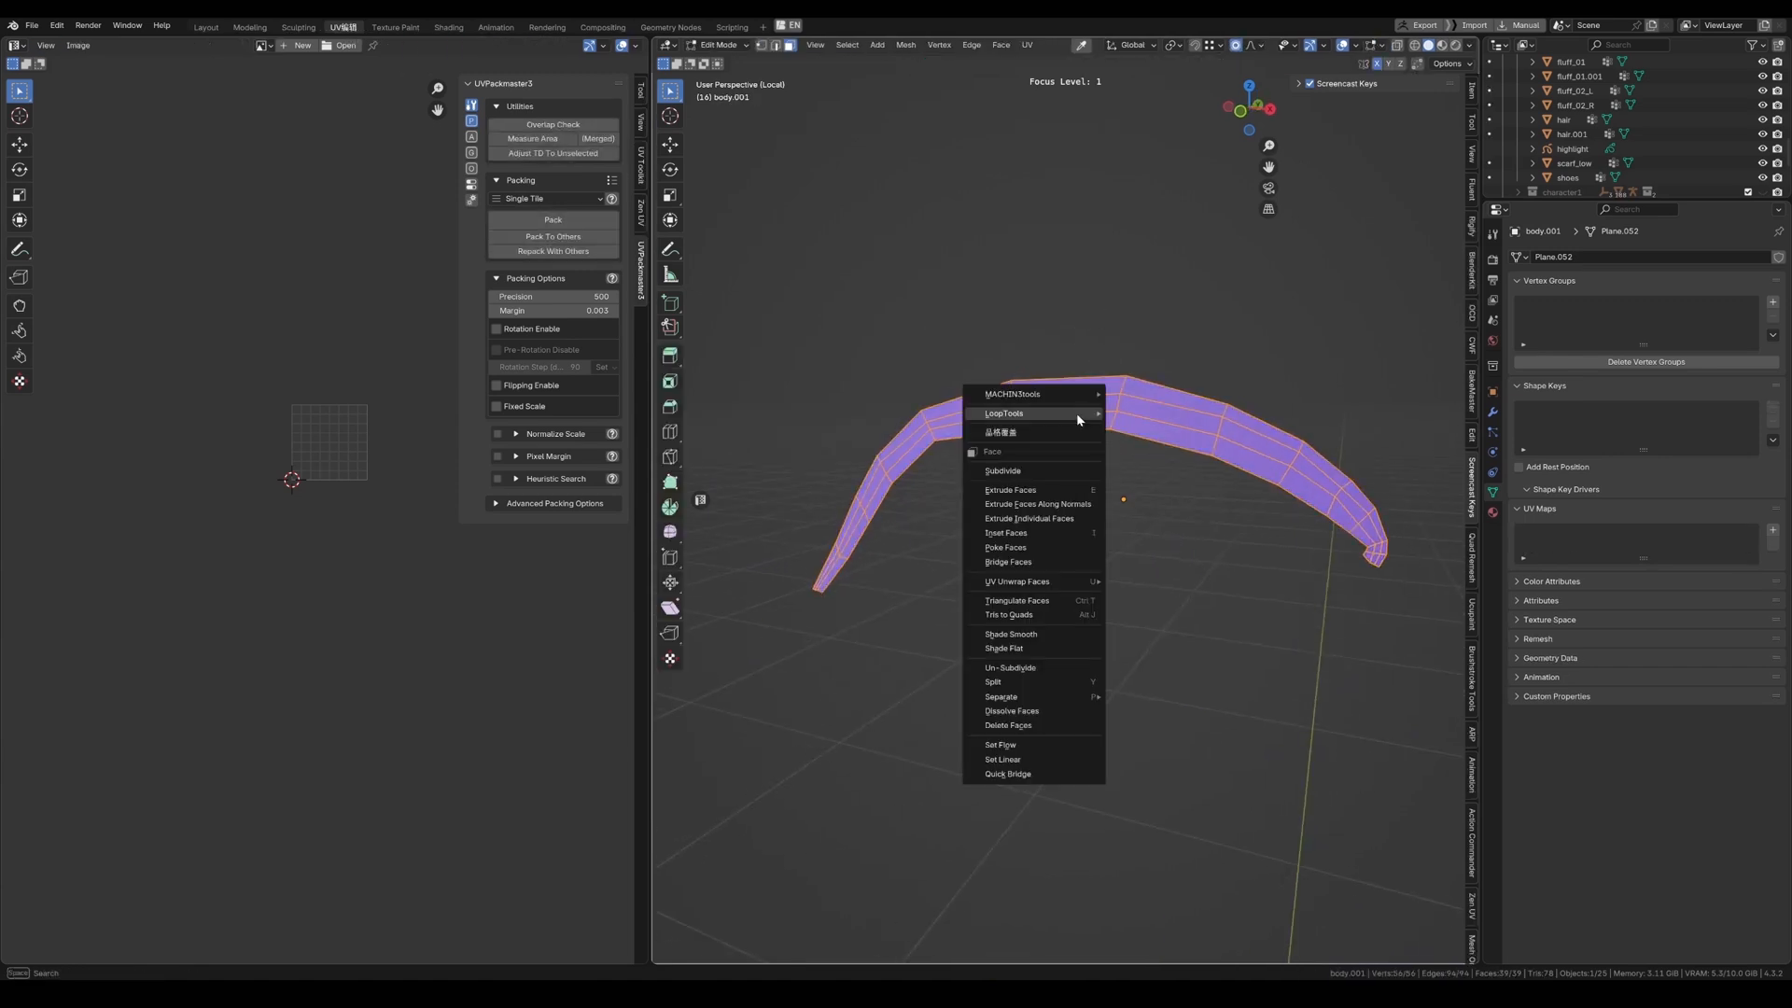
pyautogui.press('Escape')
pyautogui.press('u')
pyautogui.moveTo(1061, 416)
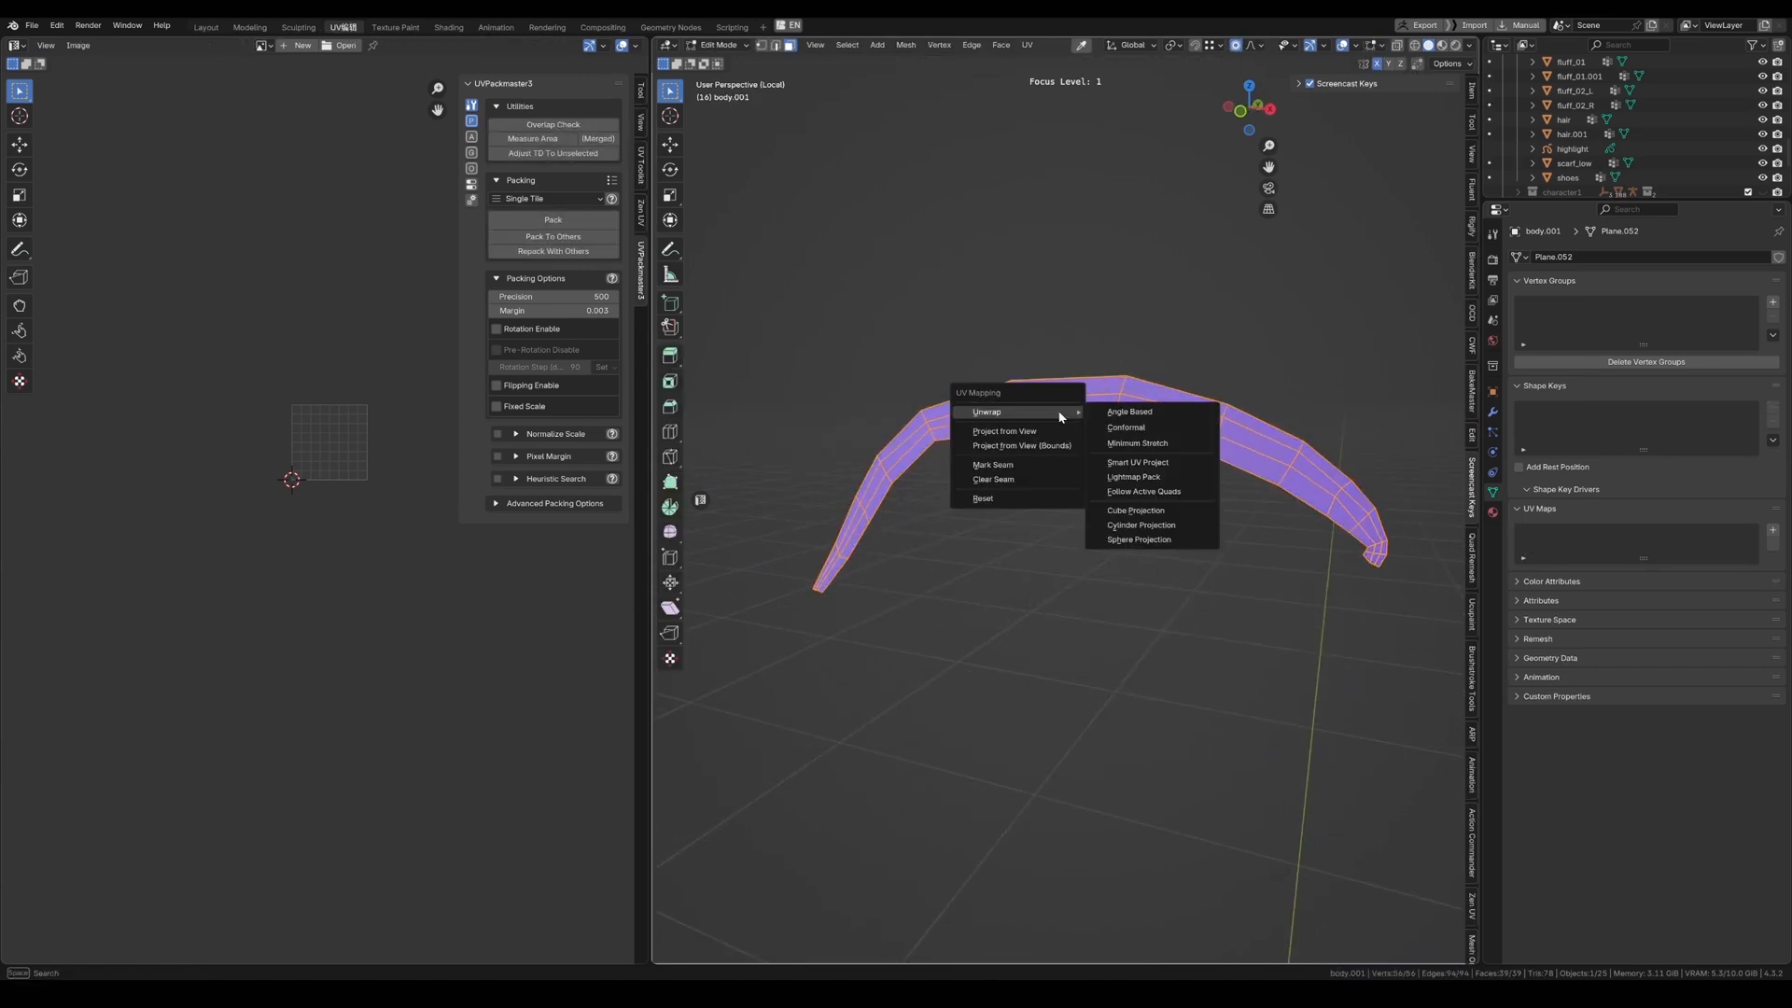
pyautogui.click(1133, 413)
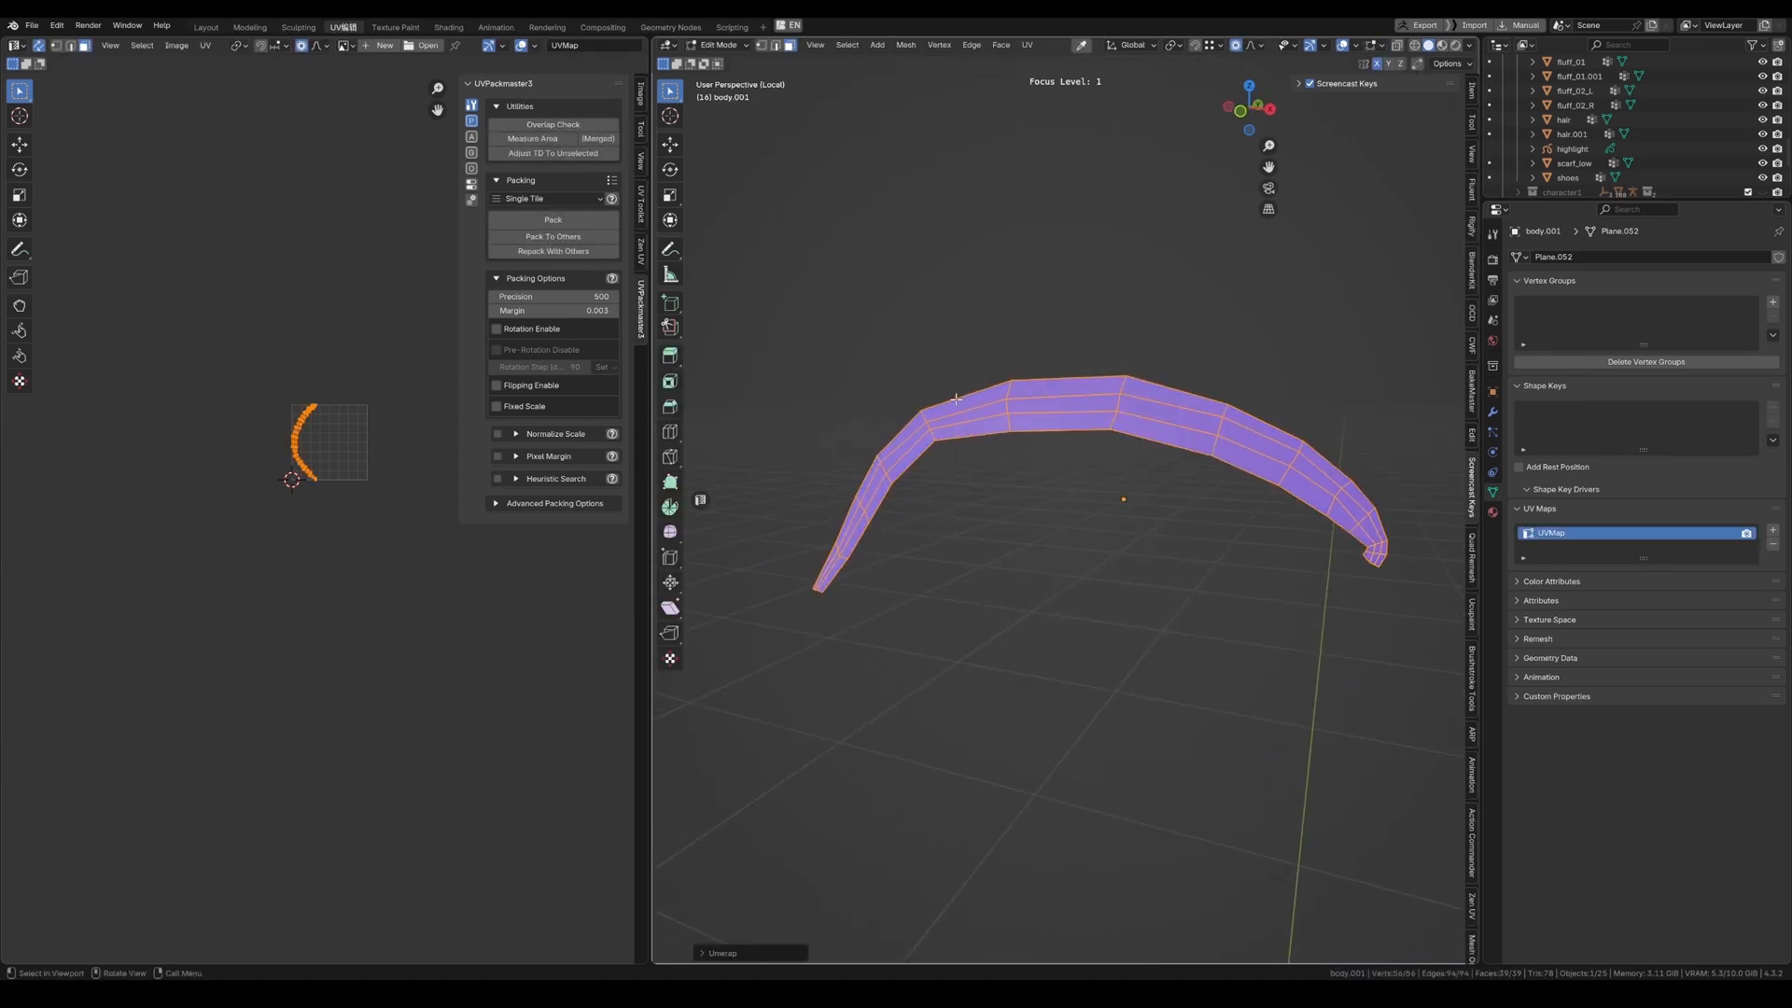
# Return to the Layout workspace and add an Empty Hair curves object to the eyelashes mesh.
pyautogui.click(206, 27)
pyautogui.press('Tab')
pyautogui.scroll(4, 1019, 336)
pyautogui.press('Tab')
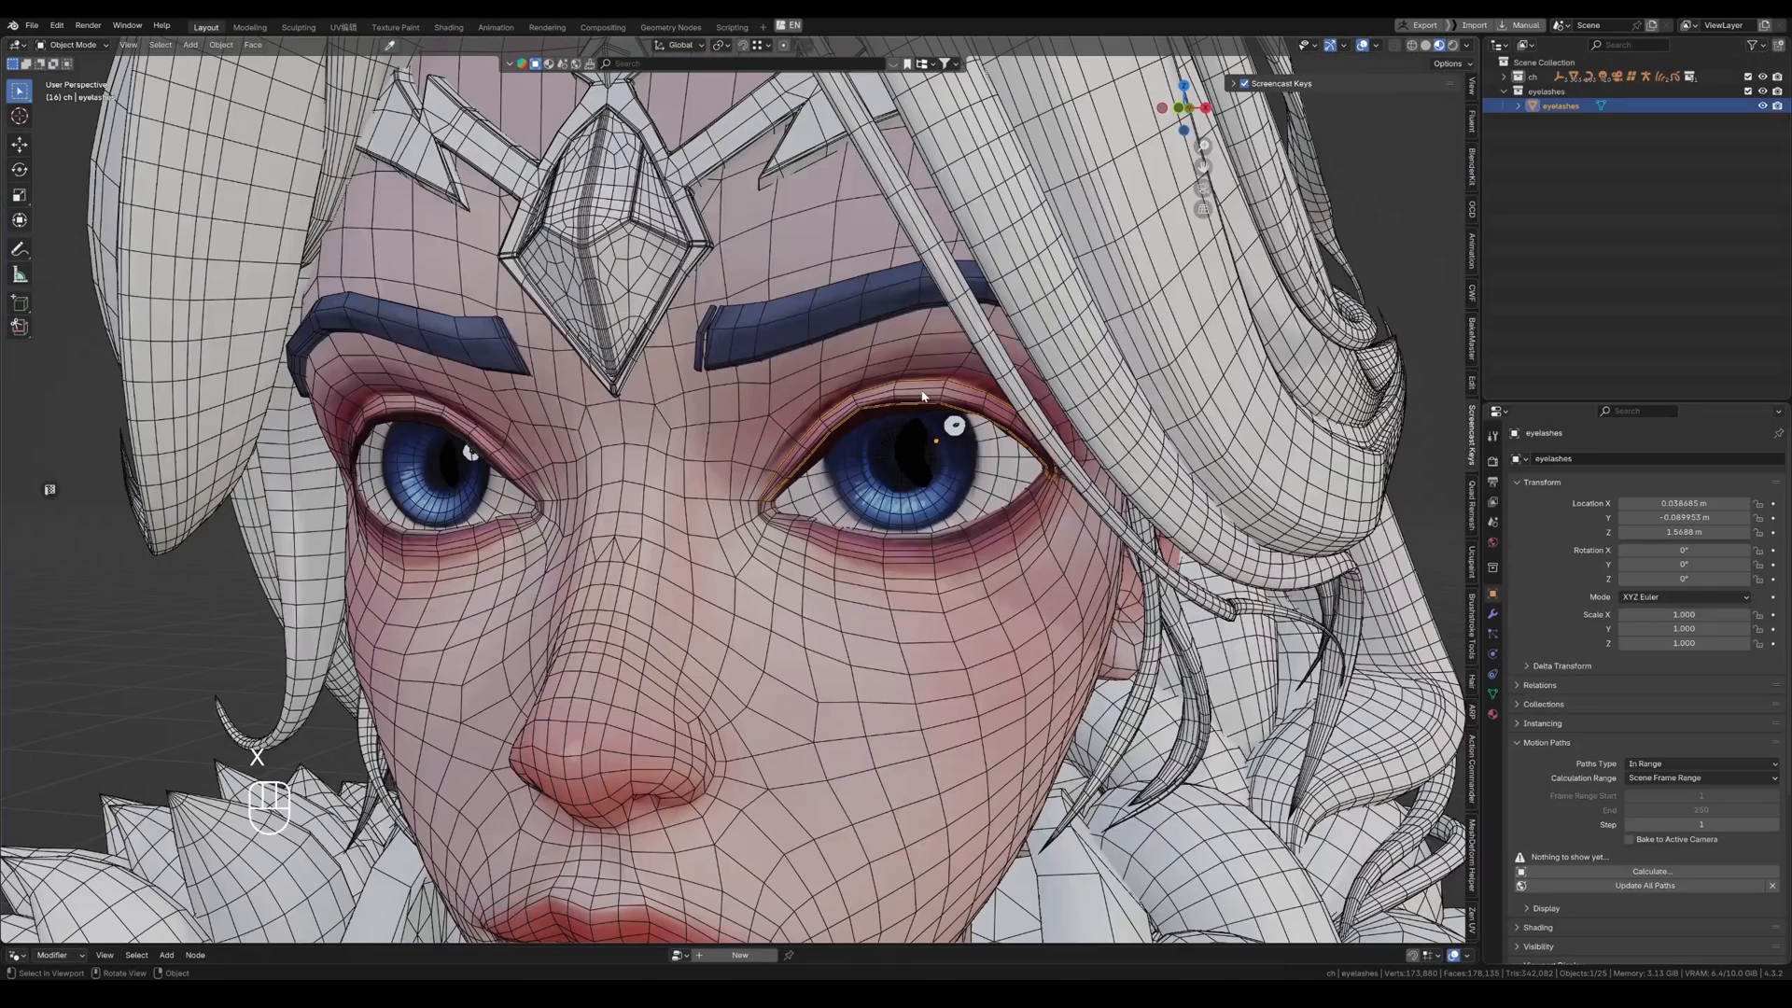
pyautogui.press('g')
pyautogui.click(841, 443)
pyautogui.hotkey('shift', 'a')
pyautogui.moveTo(868, 431)
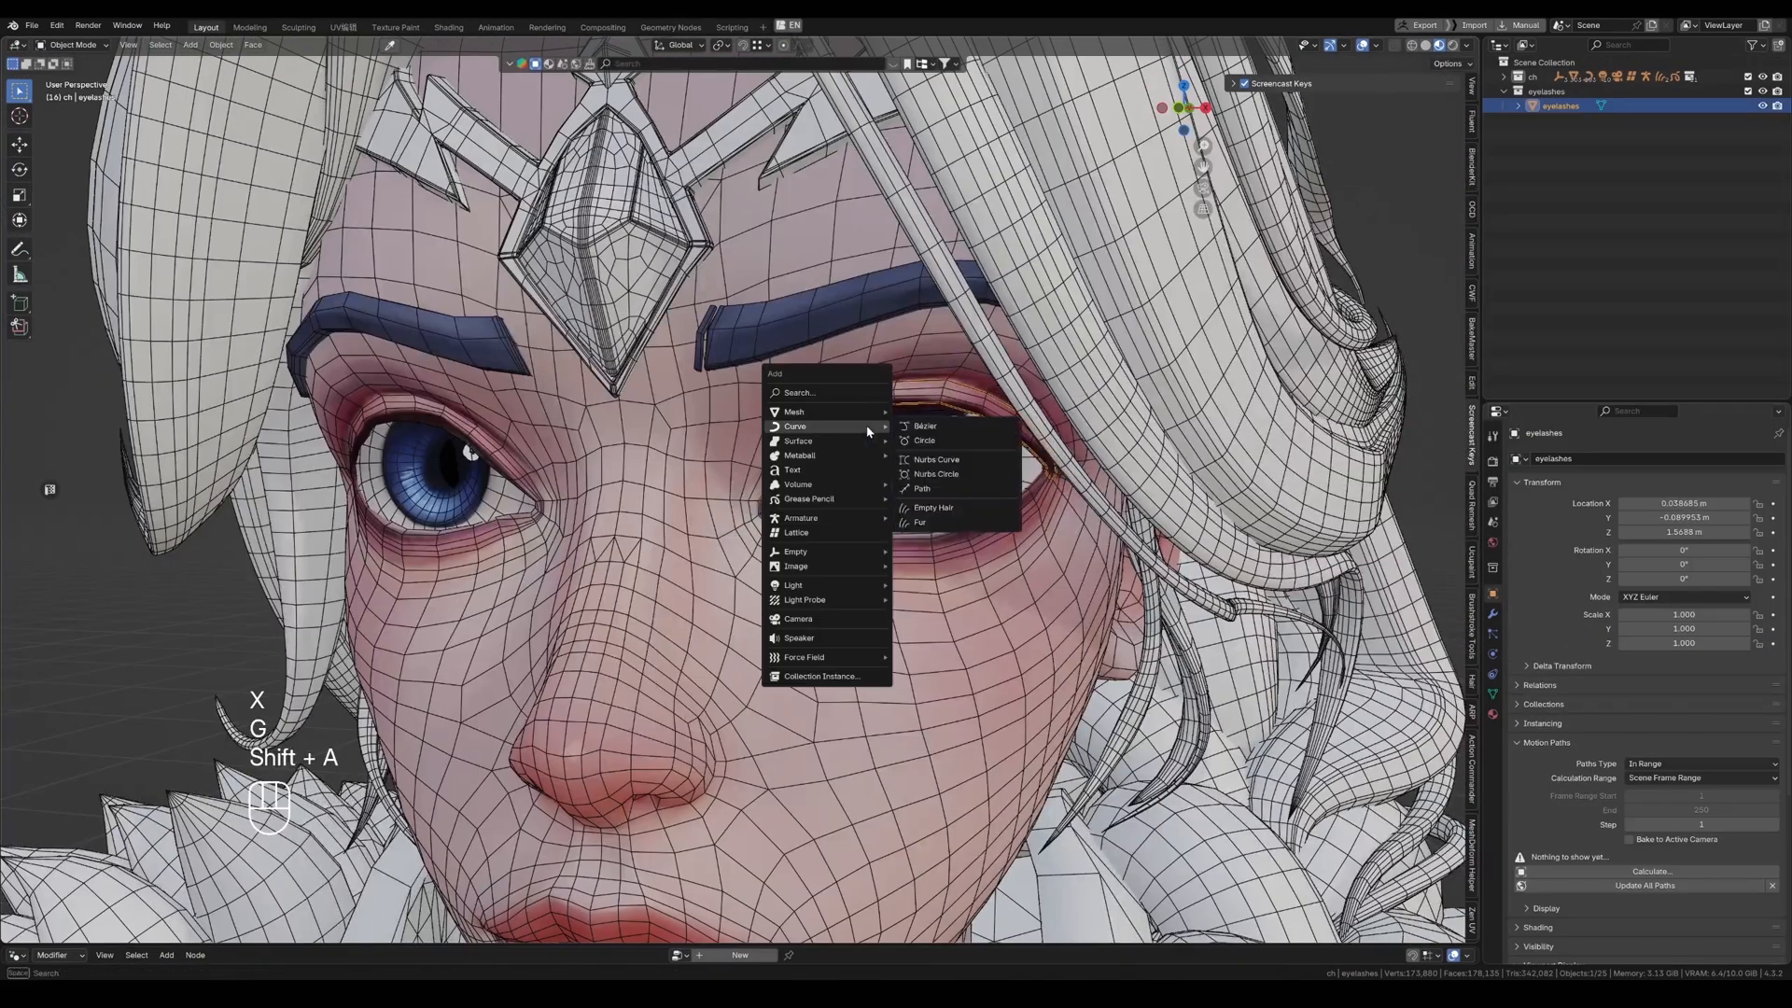
pyautogui.click(933, 508)
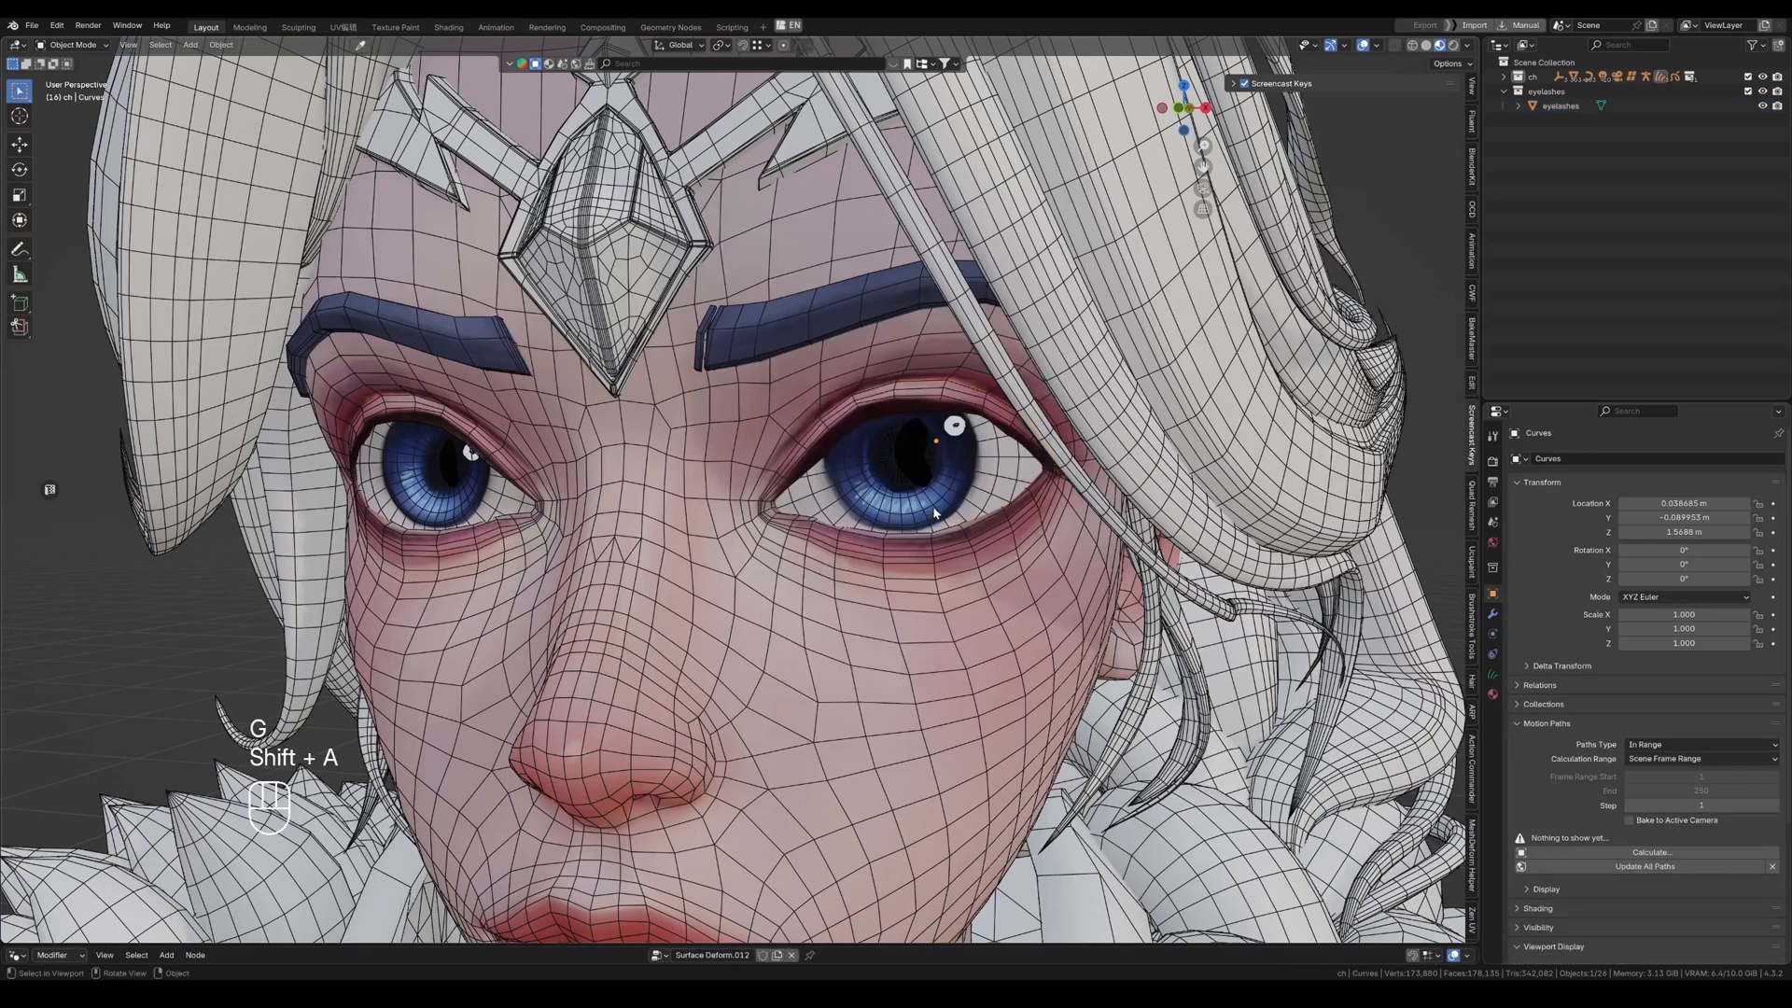
# Switch the Curves object to sculpting and plant lashes along the upper eyelid using the Add brush at a 31 px radius.
pyautogui.click(1553, 121)
pyautogui.press('Tab')
pyautogui.press('Tab')
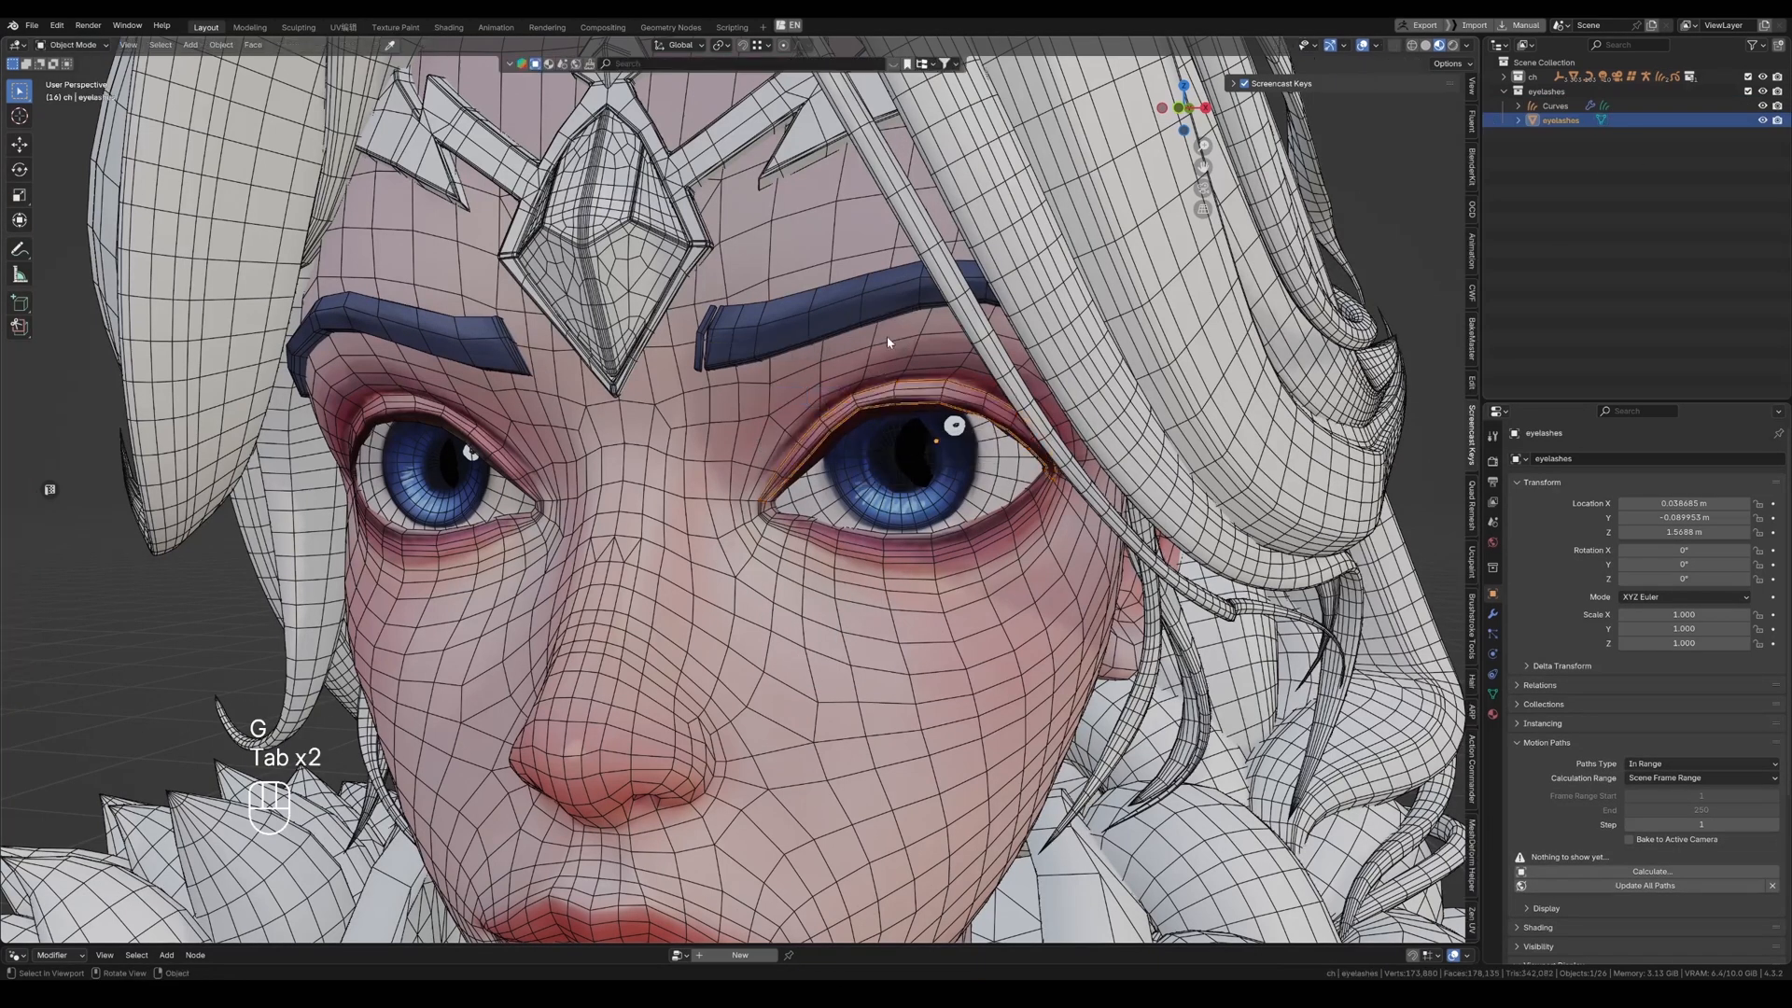
pyautogui.click(1554, 105)
pyautogui.press('Tab')
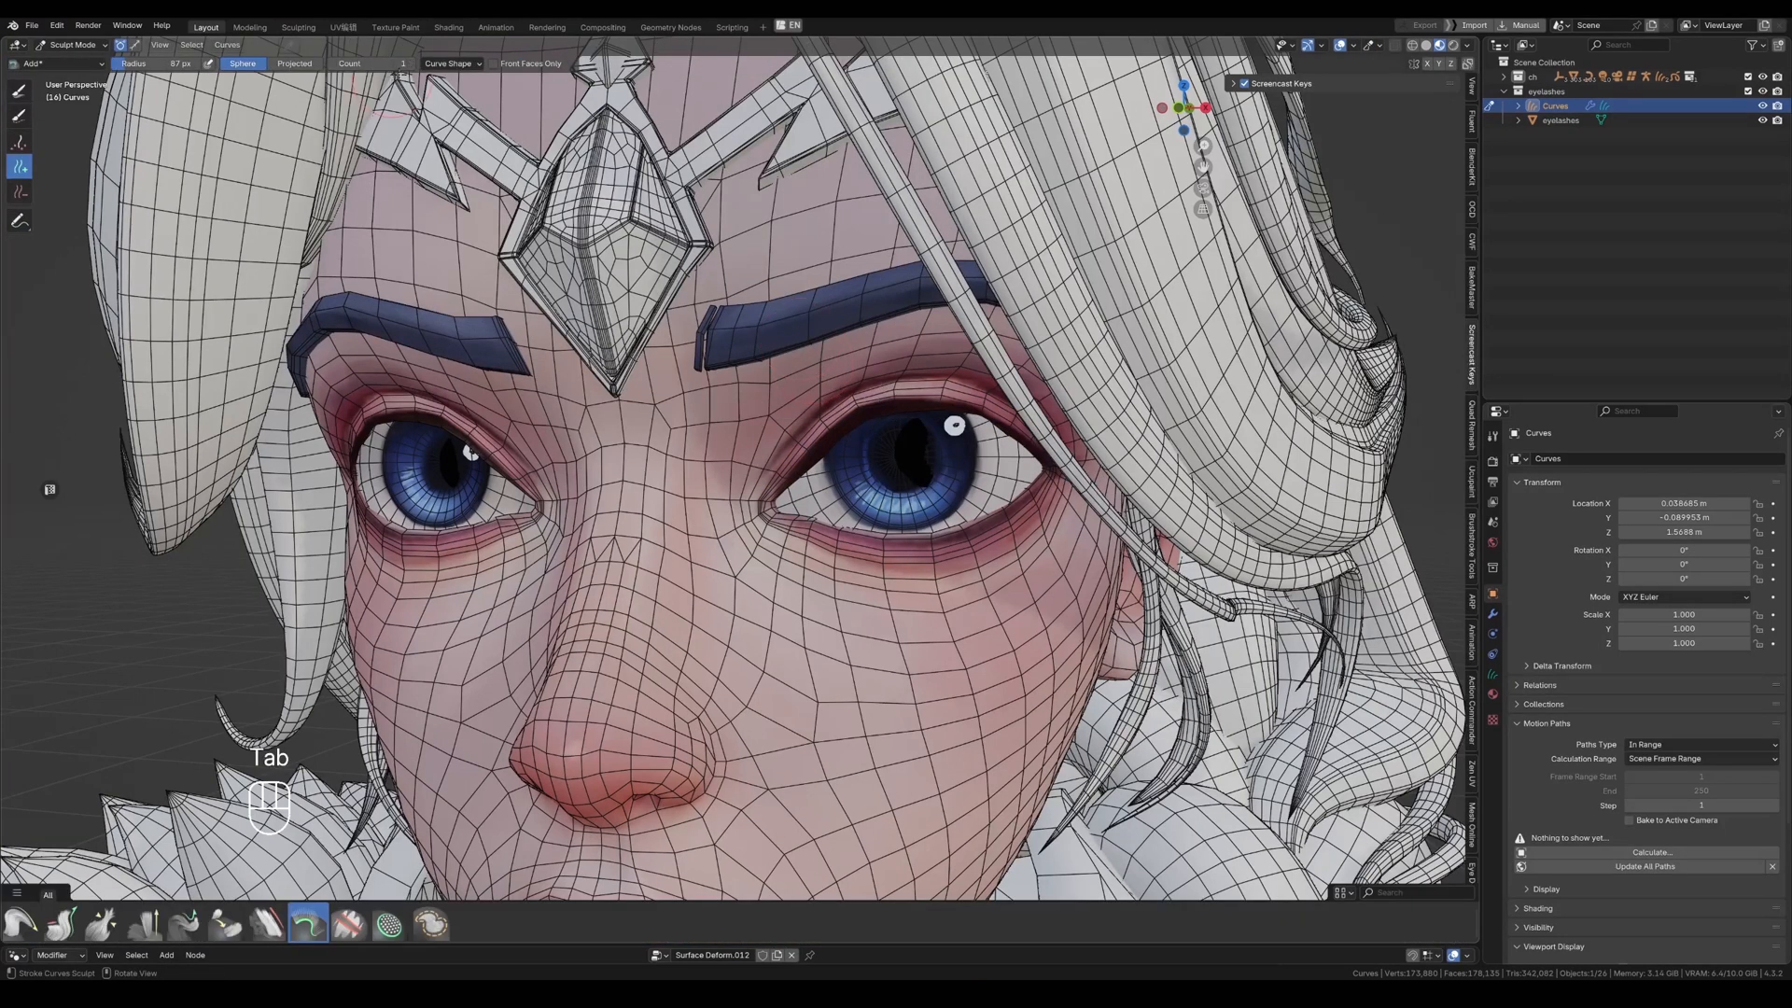
pyautogui.click(453, 64)
pyautogui.press('f')
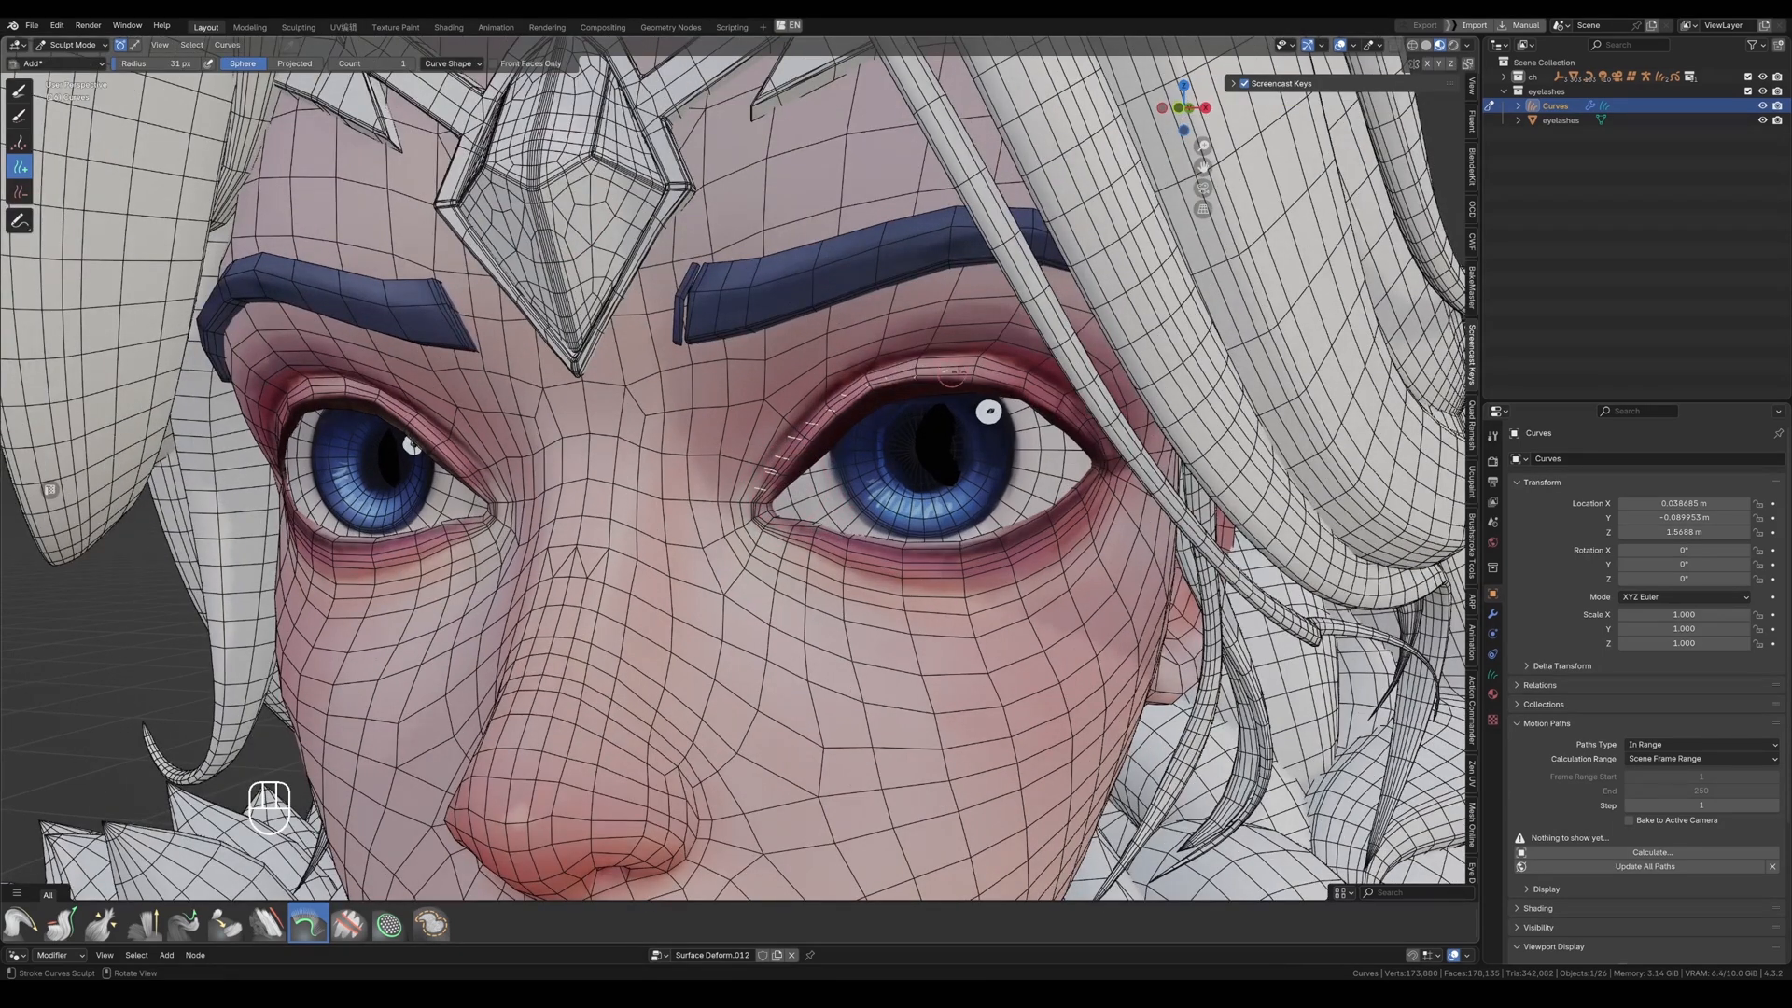
# Reposition lash roots near the inner eye corner with the Slide brush.
pyautogui.moveTo(1095, 449)
pyautogui.mouseDown(button='middle')
pyautogui.moveTo(1162, 437)
pyautogui.moveTo(1162, 382)
pyautogui.mouseUp(button='middle')
pyautogui.click(225, 923)
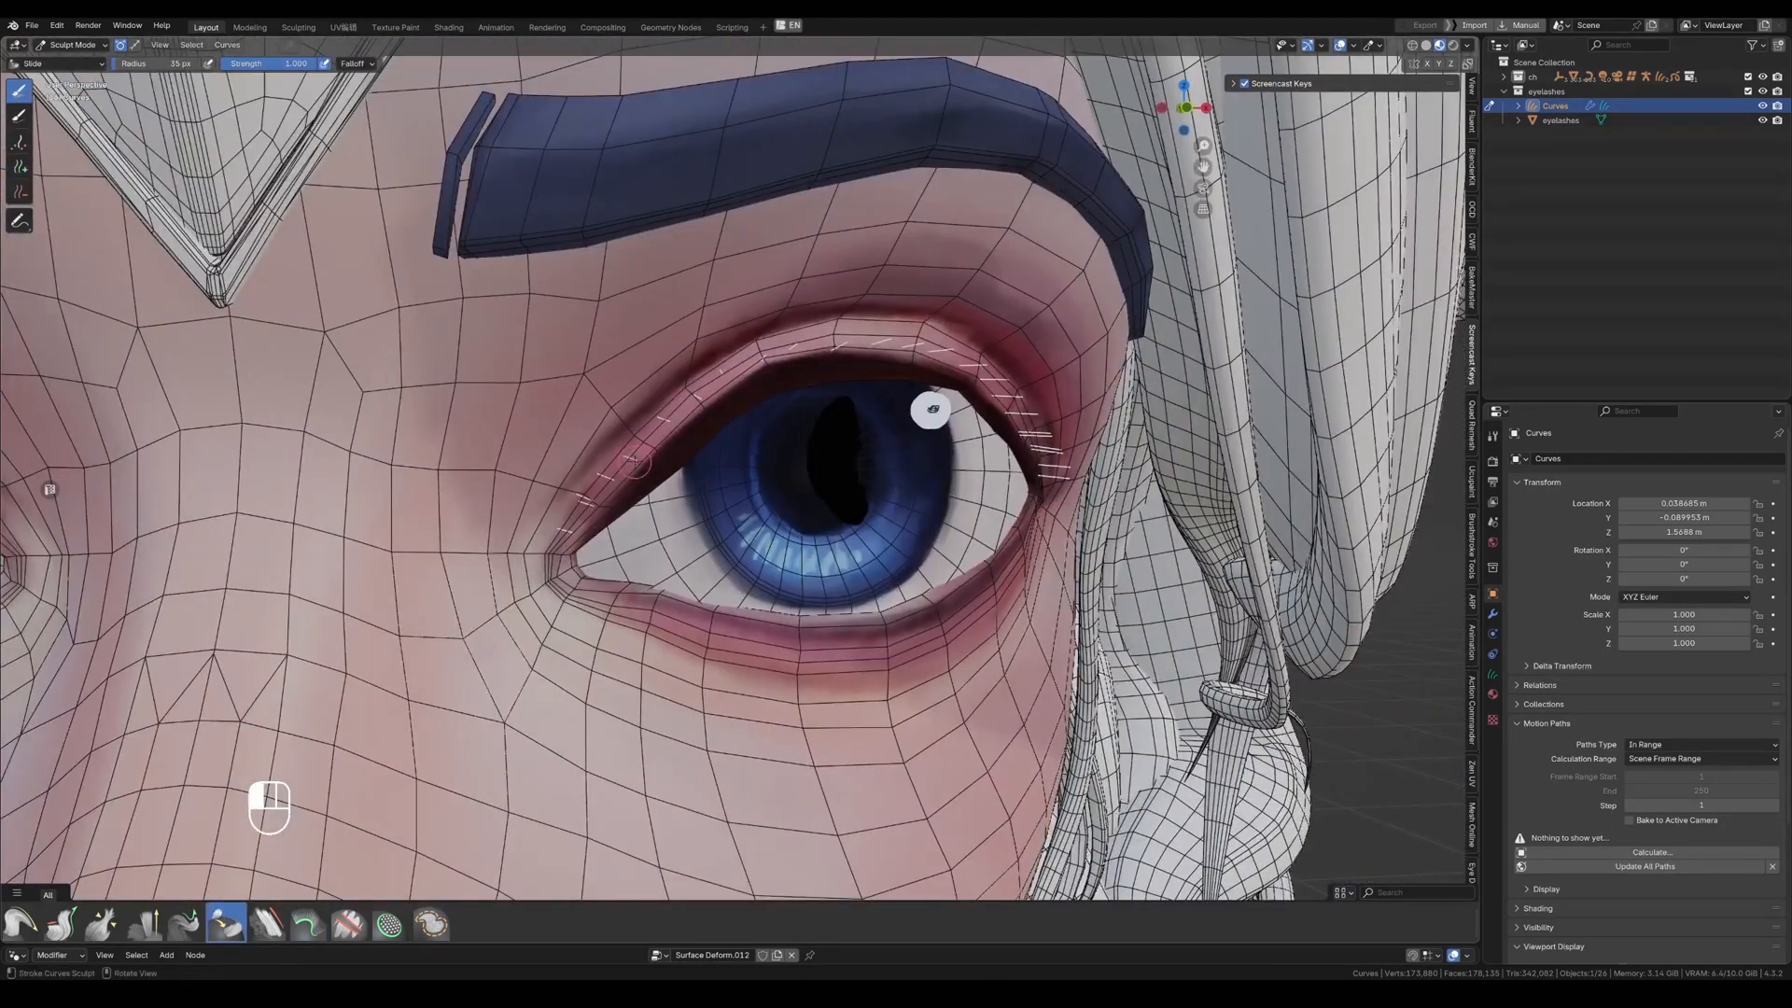
pyautogui.moveTo(600, 486); pyautogui.dragTo(608, 492)
# Enlarge the brush radius and curve the upper lashes upward with the Comb brush.
pyautogui.click(184, 922)
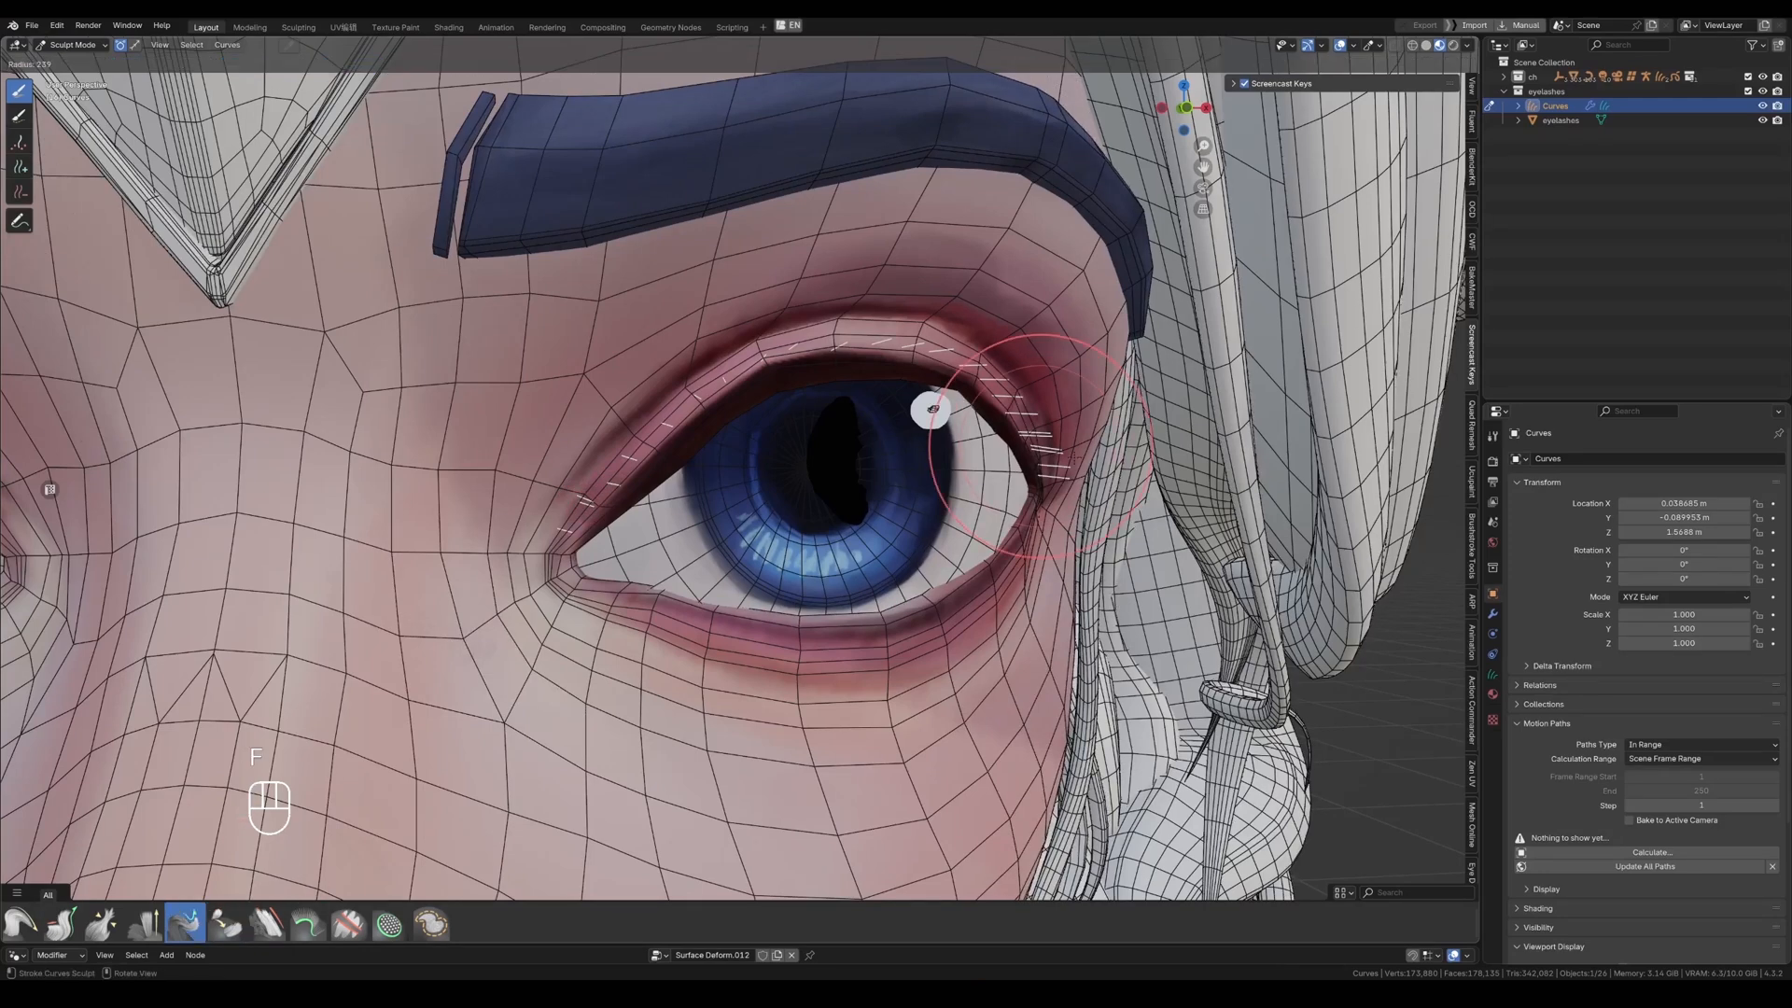
pyautogui.press('f')
pyautogui.click(267, 923)
pyautogui.click(20, 923)
pyautogui.moveTo(896, 401); pyautogui.dragTo(880, 373)
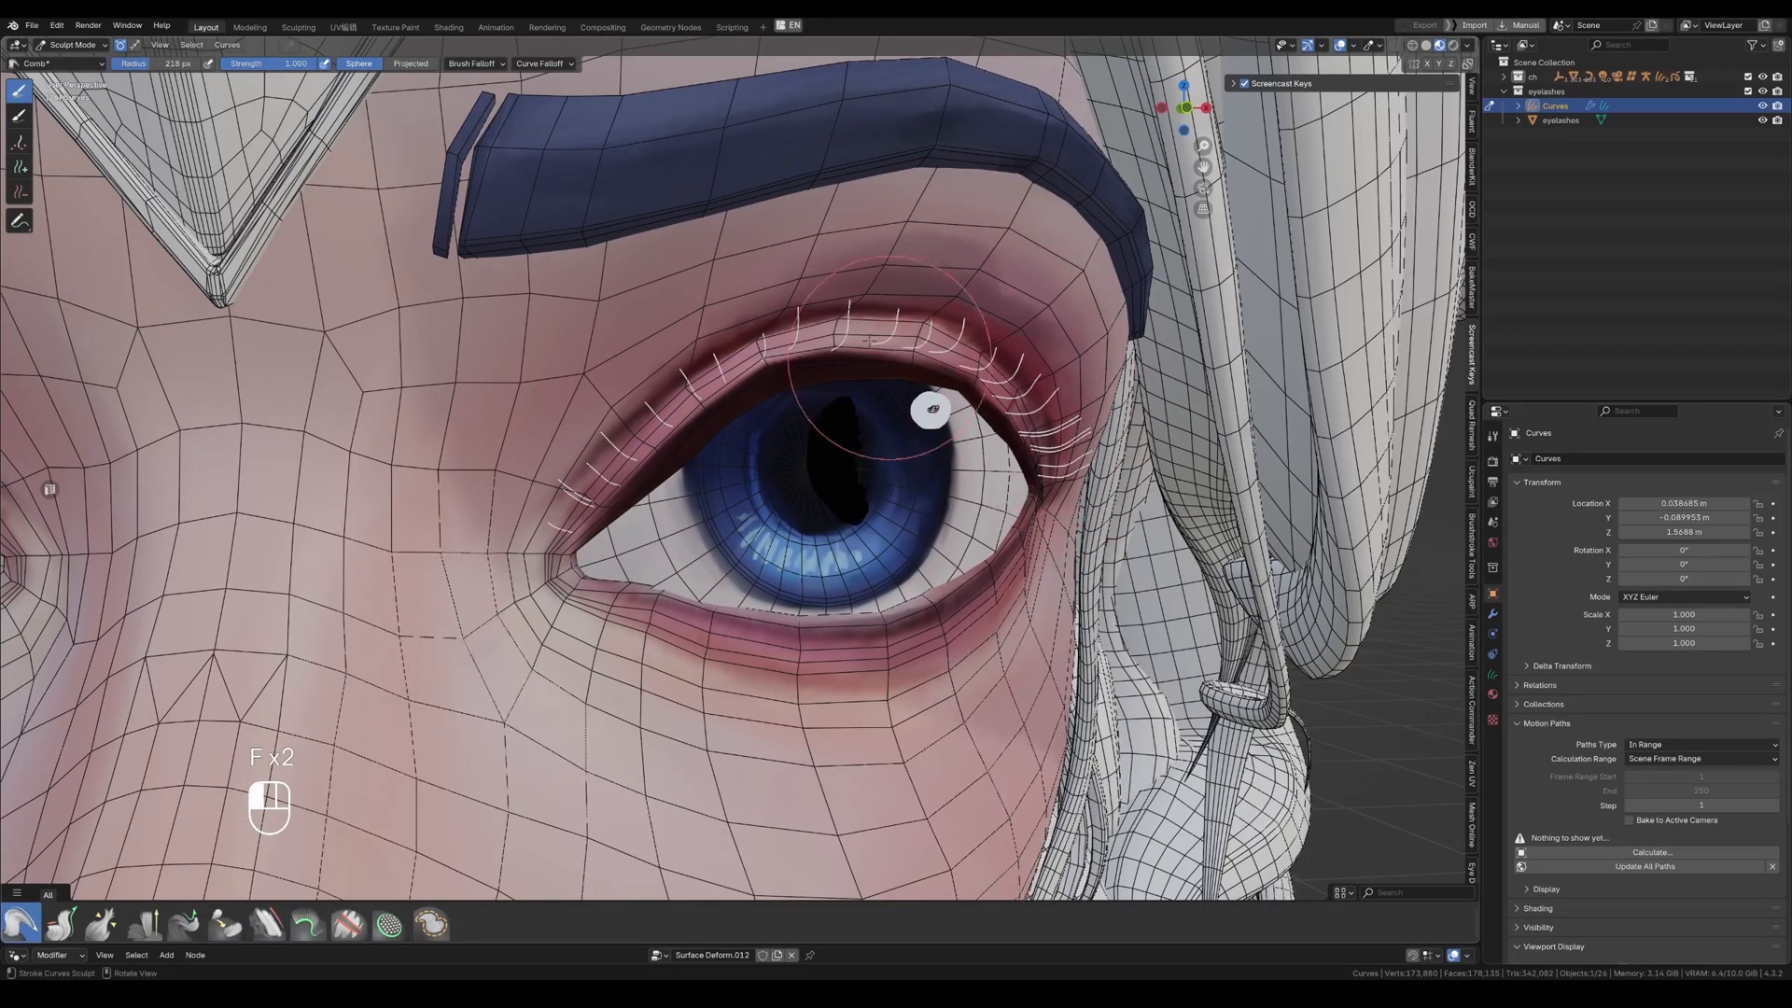
# Try to smooth the lashes with a larger Smooth brush.
pyautogui.click(62, 923)
pyautogui.press('f')
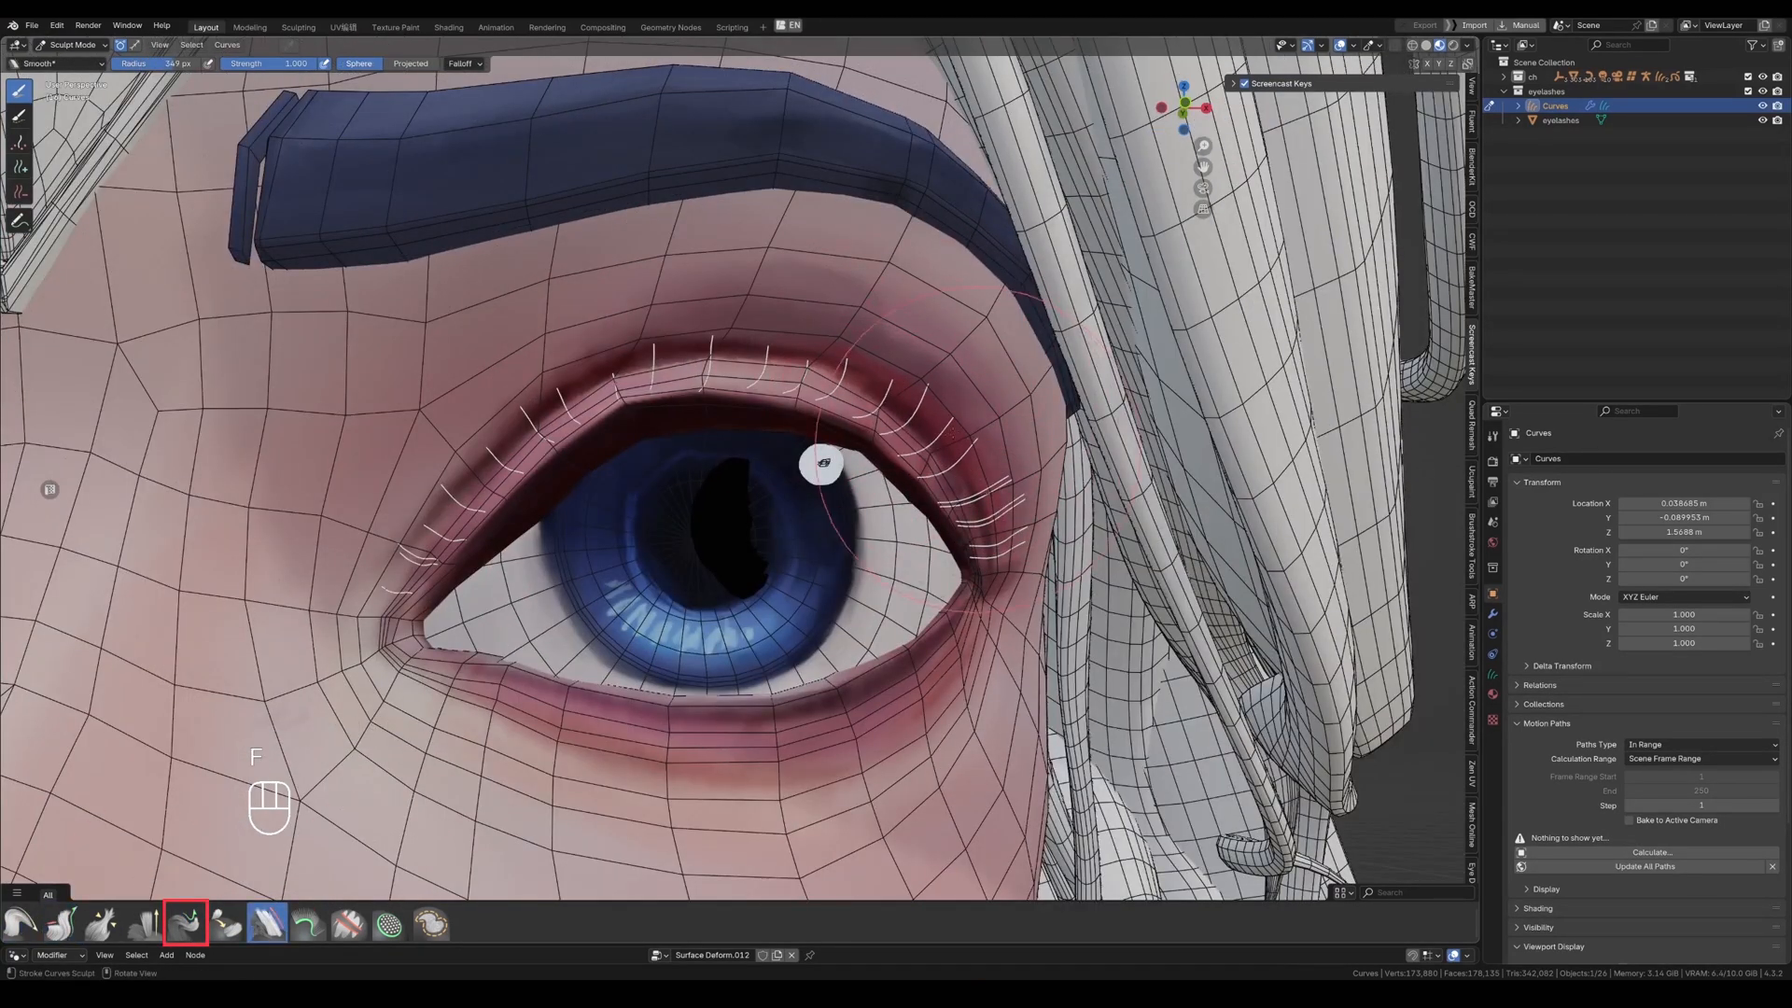
pyautogui.hotkey('ctrl', 'z')
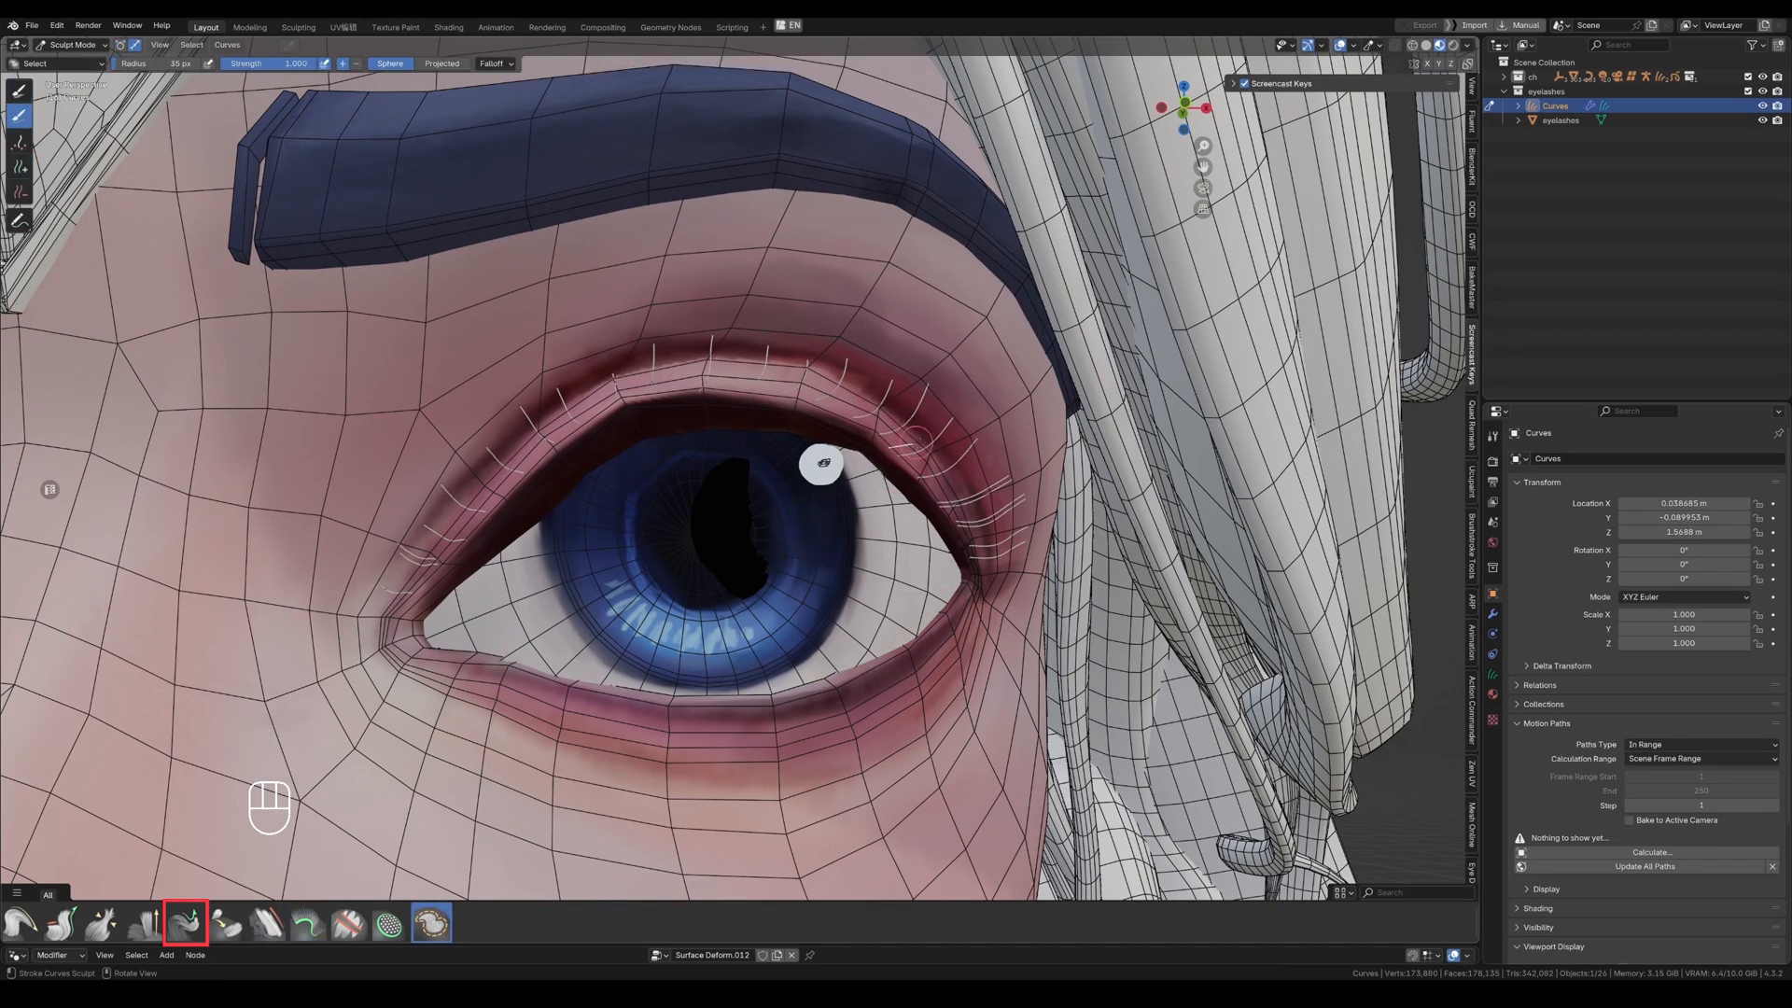
# Refine the upper lashes with the Pull Tips brush and a Comb brush resized to a 111 px radius.
pyautogui.click(192, 924)
pyautogui.press('f')
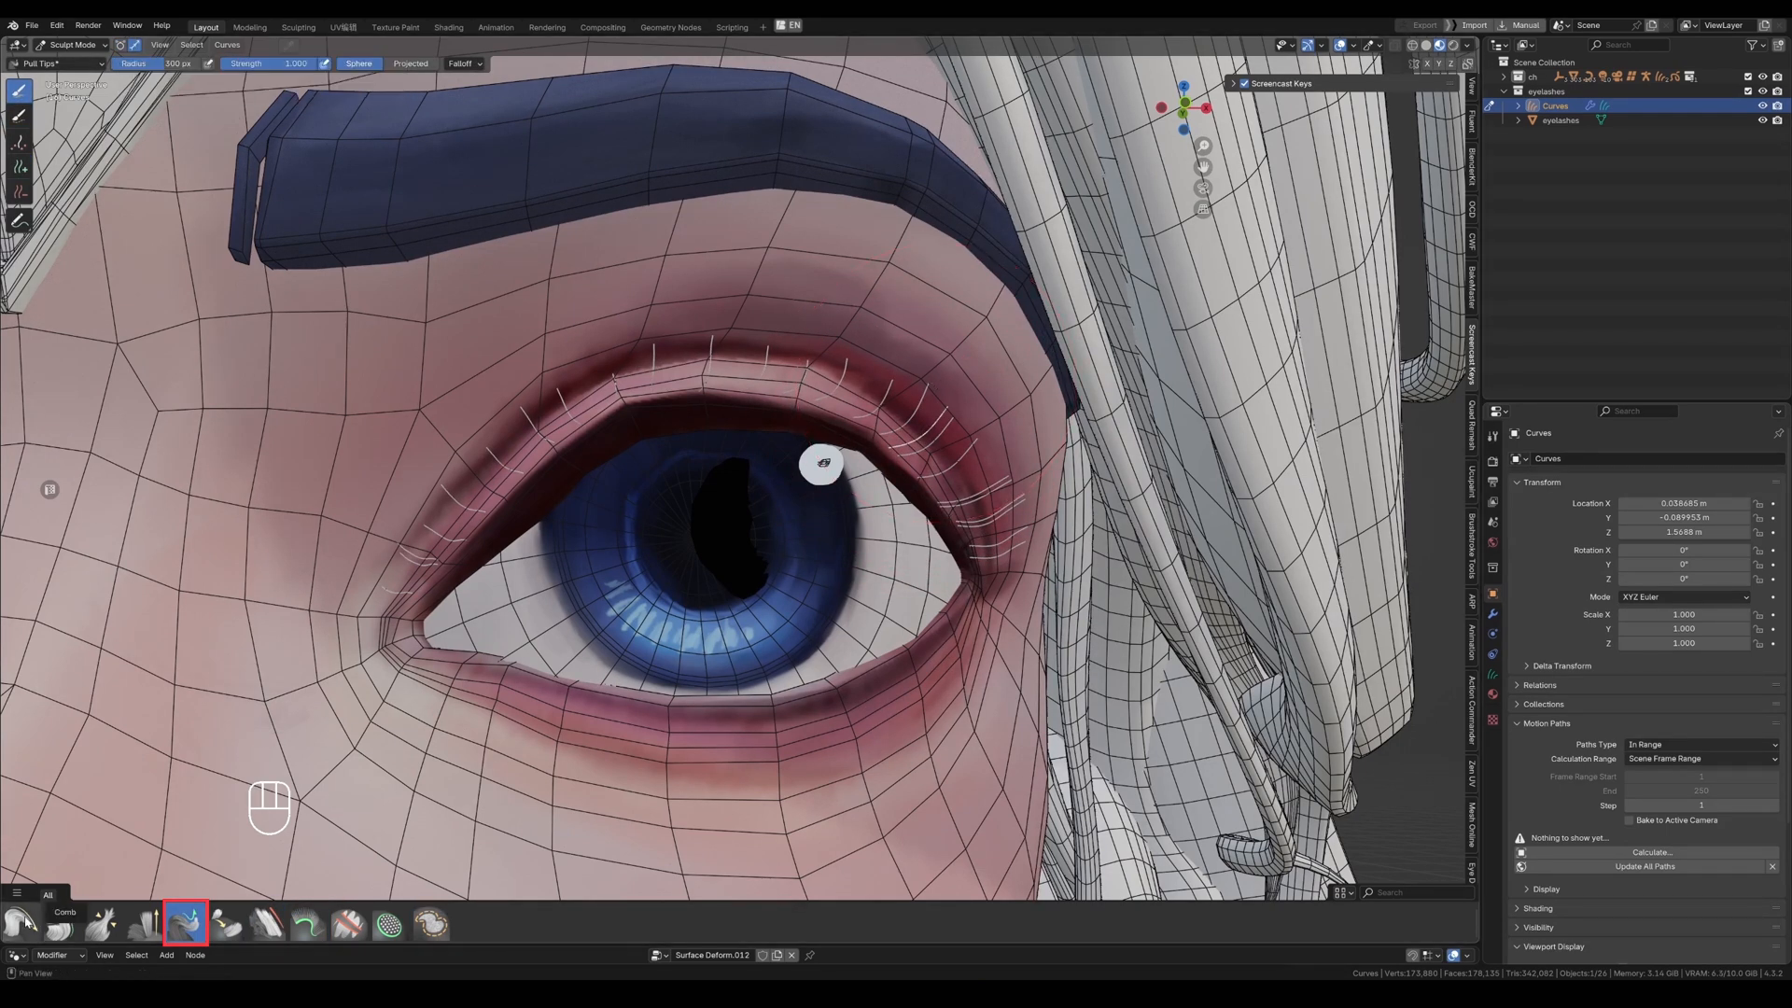
pyautogui.click(24, 922)
pyautogui.press('f')
pyautogui.press('f')
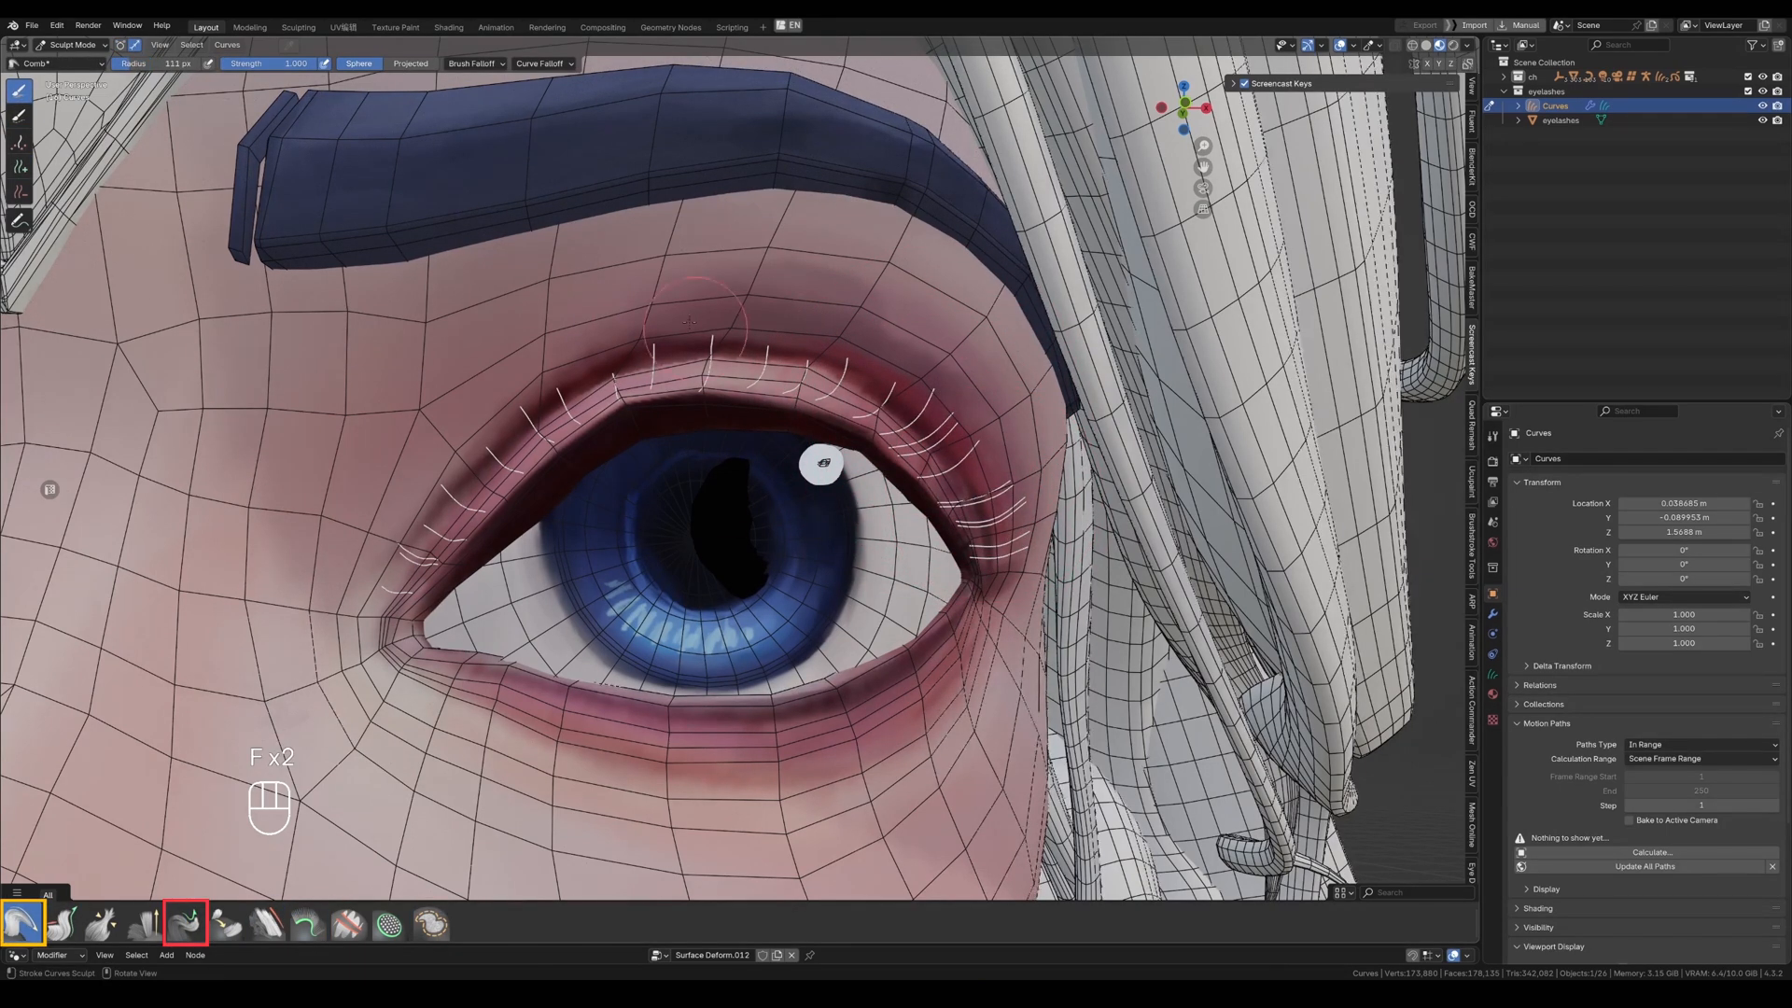
# Try out the Add brush on the upper lashes and undo the last strokes.
pyautogui.click(308, 922)
pyautogui.hotkey('ctrl', 'z')
pyautogui.hotkey('ctrl', 'z')
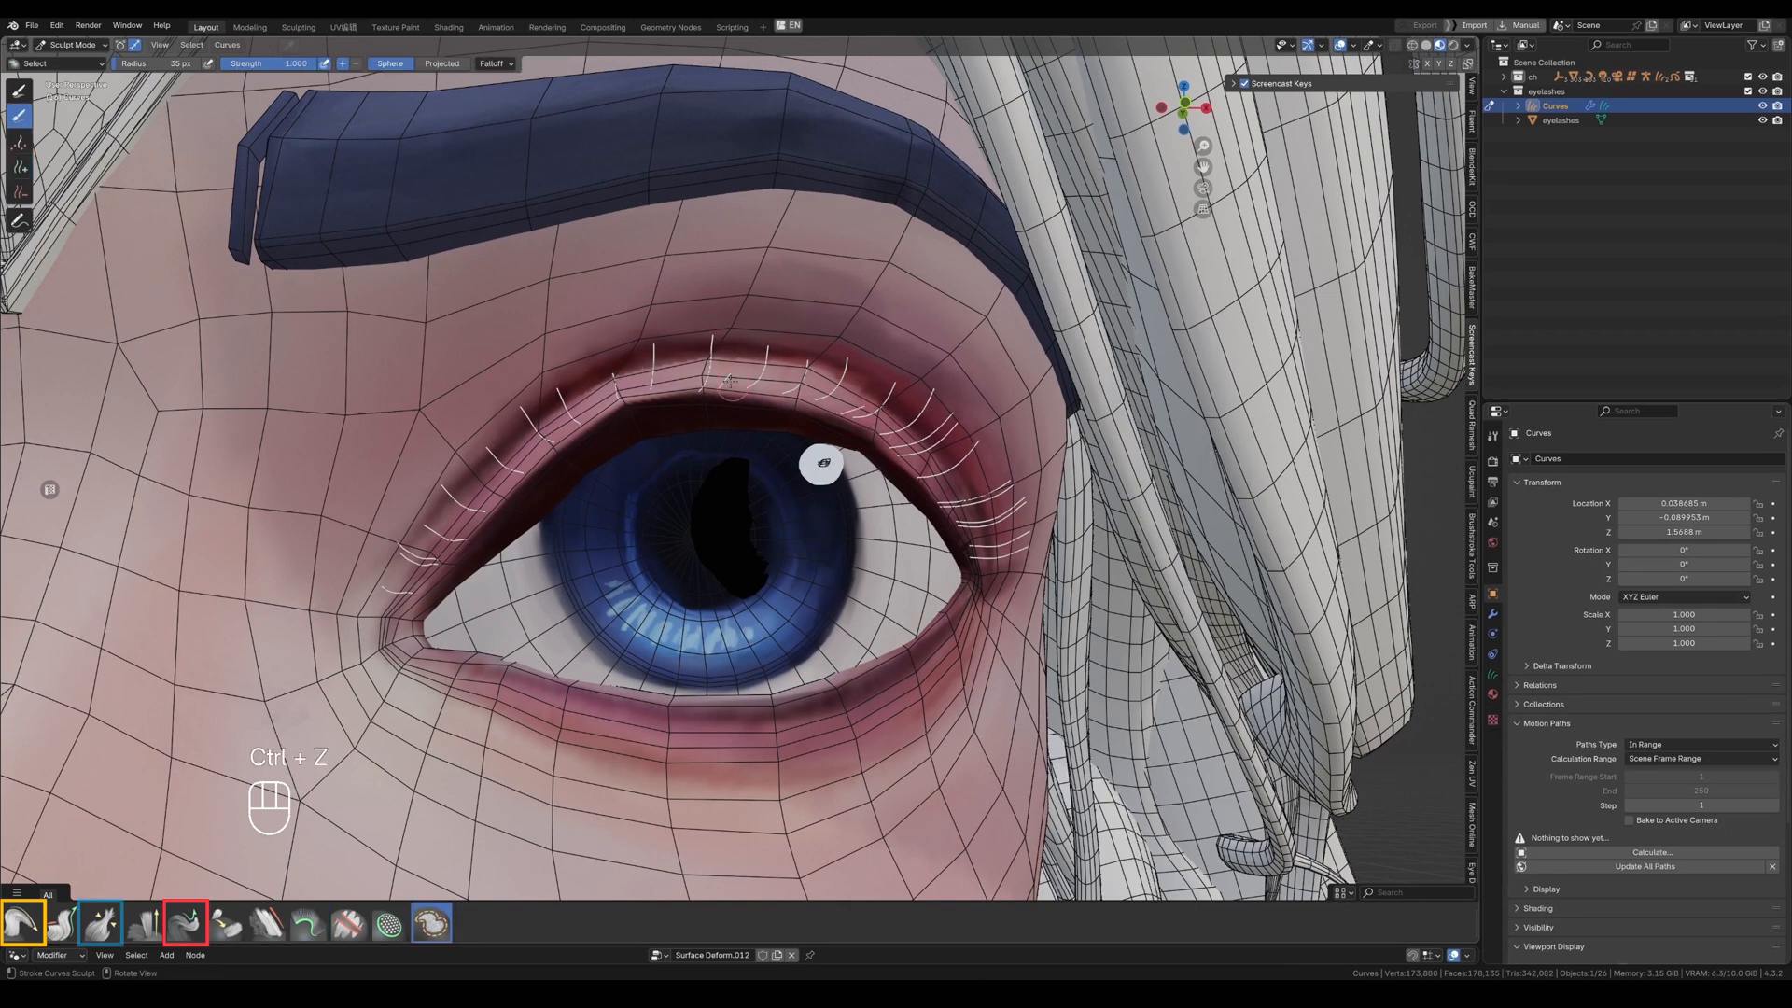
# Select all lashes and pinch neighbouring lash tips together along the upper eyelid with a resized Pinch brush.
pyautogui.press('f')
pyautogui.press('a')
pyautogui.press('f')
pyautogui.press('f')
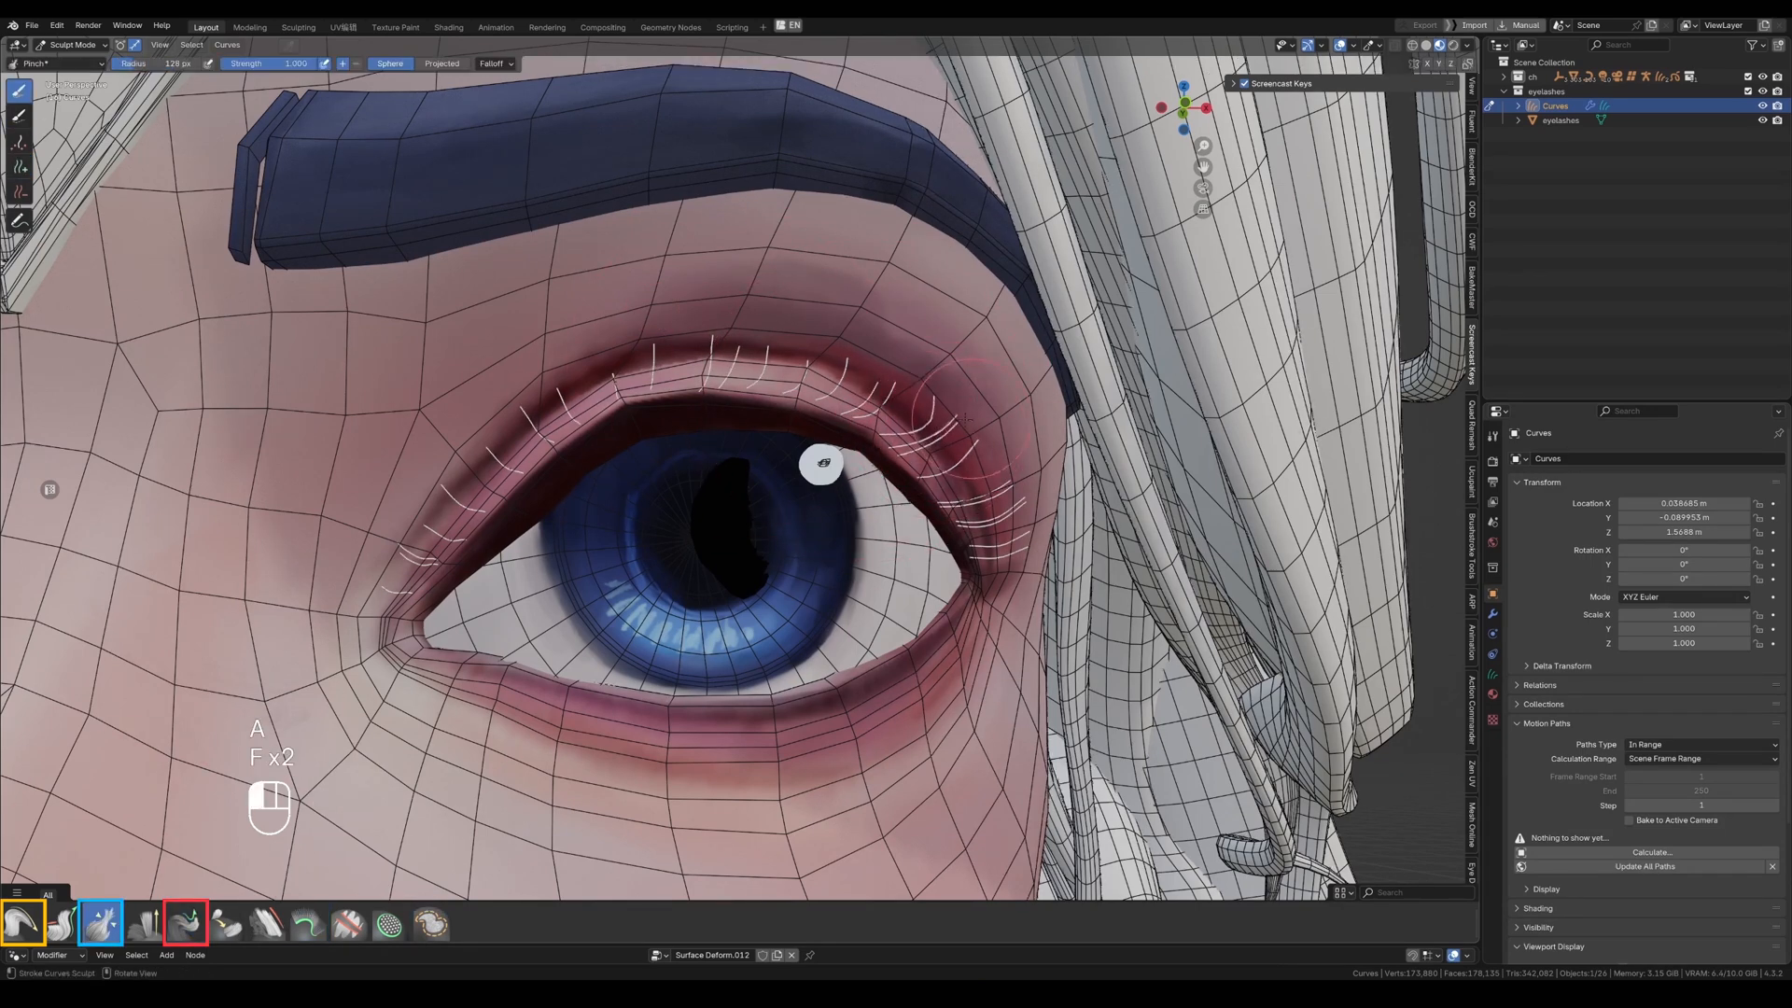
pyautogui.moveTo(910, 401); pyautogui.dragTo(927, 416)
pyautogui.moveTo(521, 389); pyautogui.dragTo(534, 407)
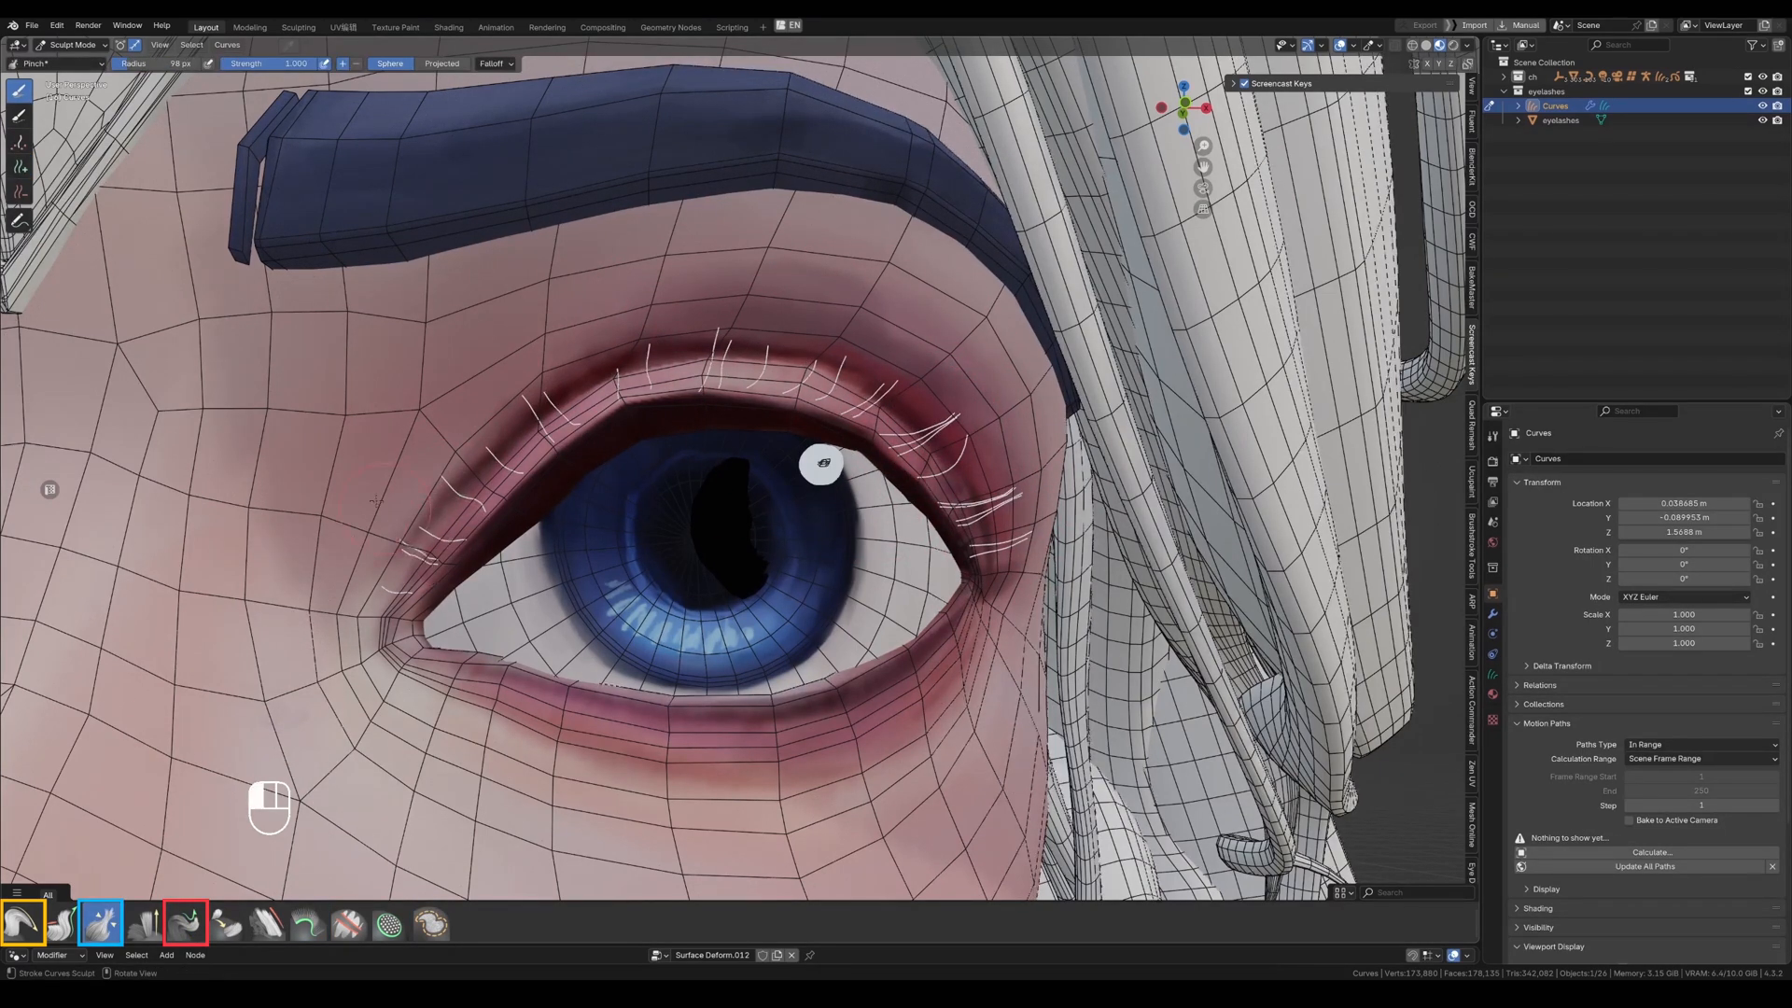
# Comb the lashes near the inner eye corner with a resized Comb brush.
pyautogui.moveTo(559, 401)
pyautogui.keyDown('ctrl'); pyautogui.mouseDown(button='middle')
pyautogui.moveTo(560, 485)
pyautogui.moveTo(523, 467)
pyautogui.mouseUp(button='middle'); pyautogui.keyUp('ctrl')
pyautogui.hotkey('ctrl', 'shift', 'f')
pyautogui.hotkey('ctrl', 'shift', 'f')
pyautogui.press('f')
pyautogui.press('f')
pyautogui.moveTo(522, 551); pyautogui.dragTo(539, 573)
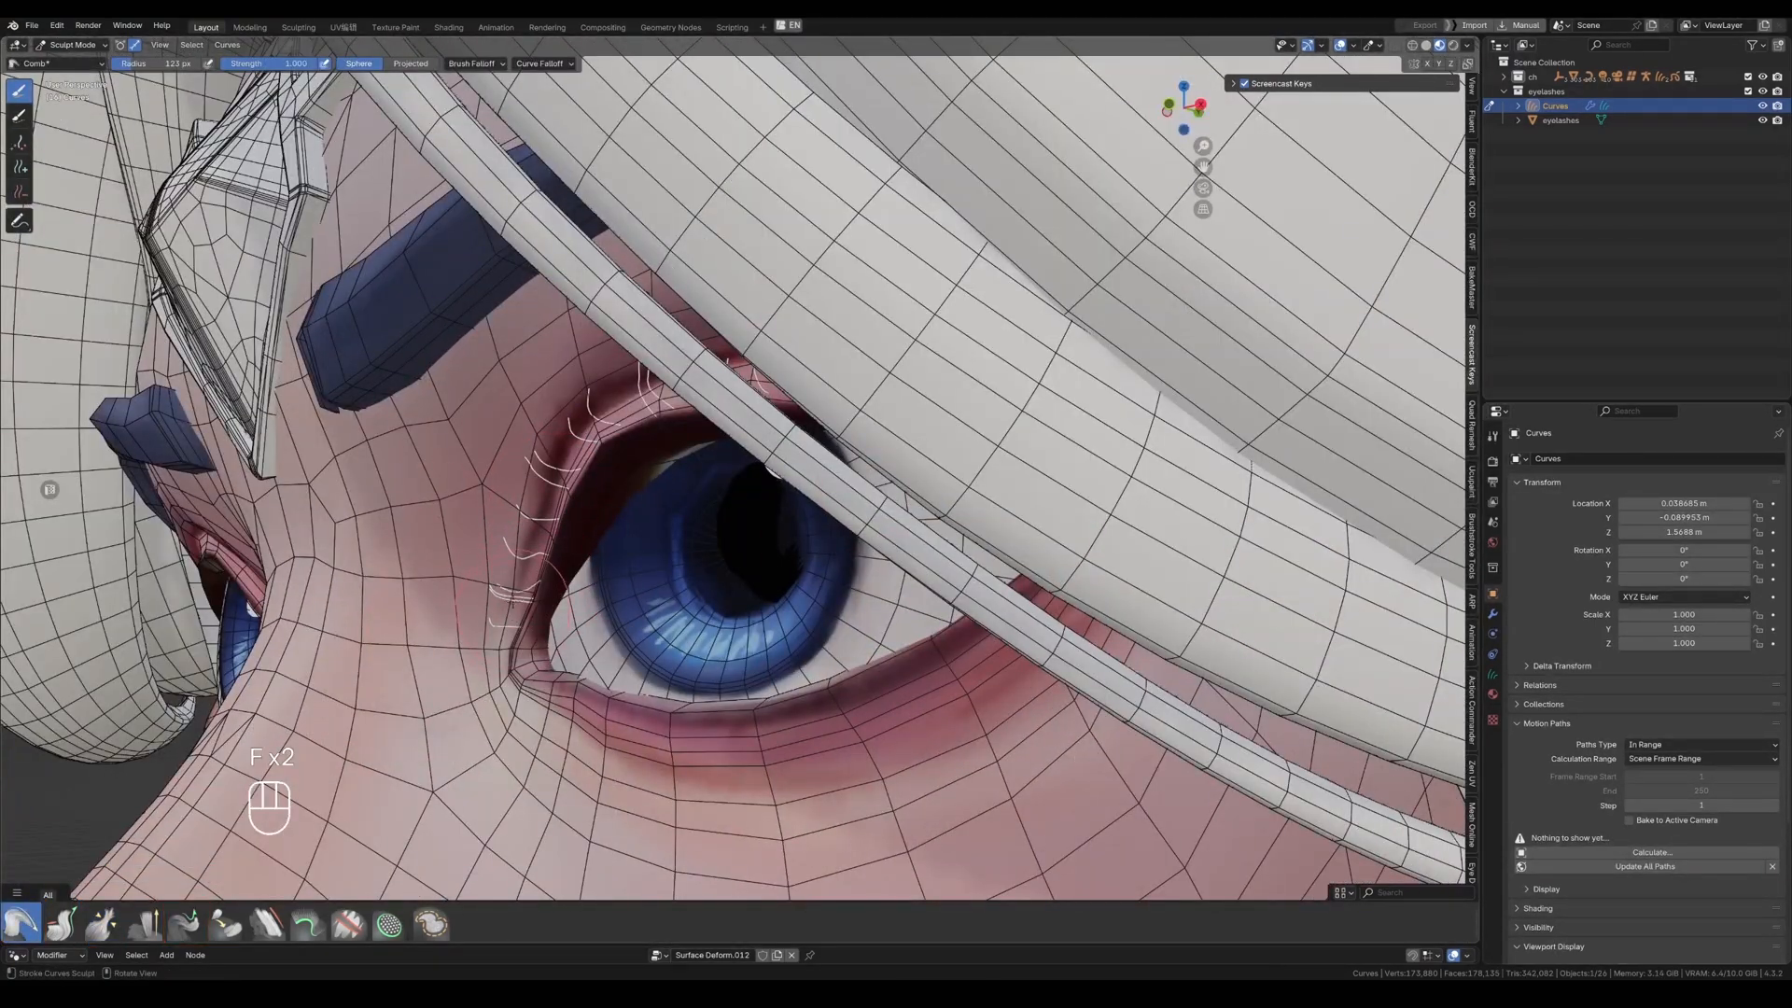
# Adjust the brush strength and radius and shape the lash ends with the Pull Tips brush.
pyautogui.press('s')
pyautogui.hotkey('ctrl', 'shift', 'f')
pyautogui.hotkey('ctrl', 'shift', 'f')
pyautogui.moveTo(773, 471)
pyautogui.mouseDown(button='middle')
pyautogui.moveTo(806, 455)
pyautogui.moveTo(807, 523)
pyautogui.moveTo(807, 439)
pyautogui.mouseUp(button='middle')
pyautogui.press('Tab')
pyautogui.press('Tab')
pyautogui.press('f')
pyautogui.press('f')
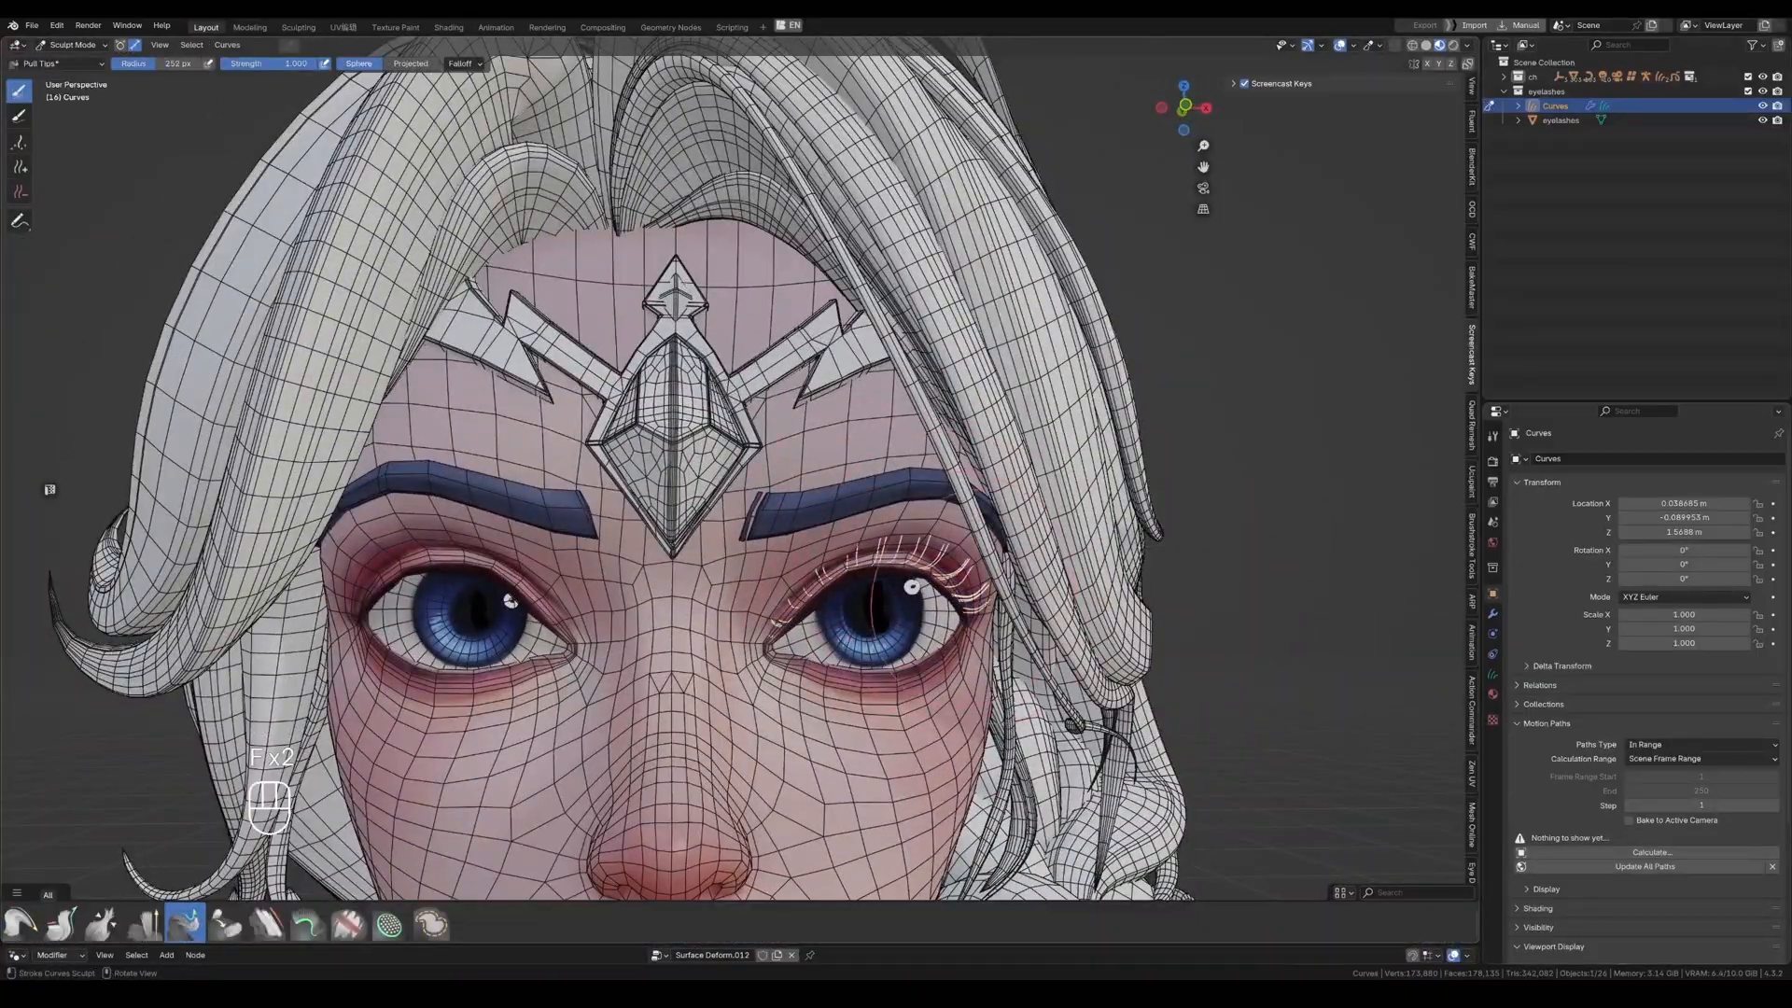
# Leave curve sculpting, enlarge the node editor and delete the node between Group Input and Group Output in the Surface Deform tree.
pyautogui.hotkey('ctrl', 'Tab')
pyautogui.scroll(-5, 806, 439)
pyautogui.moveTo(895, 944)
pyautogui.mouseDown()
pyautogui.moveTo(896, 448)
pyautogui.moveTo(896, 557)
pyautogui.mouseUp()
pyautogui.scroll(6, 709, 355)
pyautogui.click(885, 700)
pyautogui.press('x')
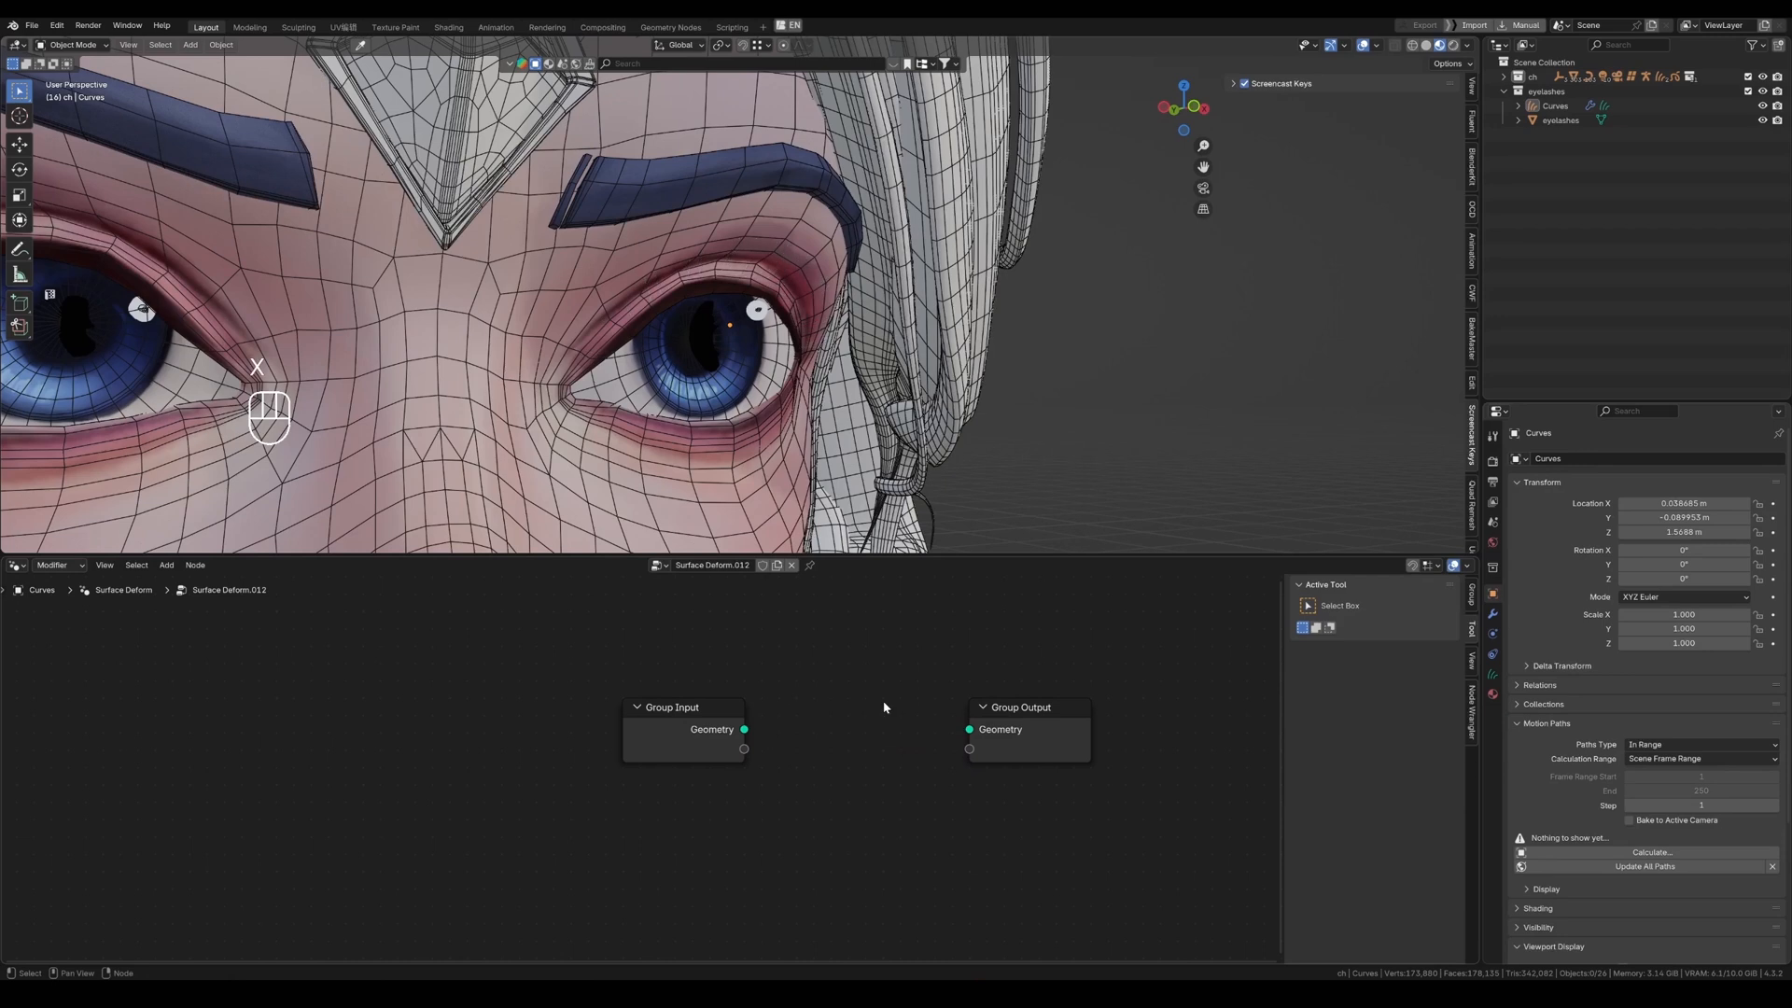
# Add a Curve to Mesh node between Group Input and Group Output and link its Mesh output to the Group Output geometry.
pyautogui.moveTo(681, 709); pyautogui.dragTo(458, 713)
pyautogui.hotkey('shift', 'a')
pyautogui.write('cuv')
pyautogui.press('BackSpace')
pyautogui.write('rve to')
pyautogui.press('Return')
pyautogui.click(788, 725)
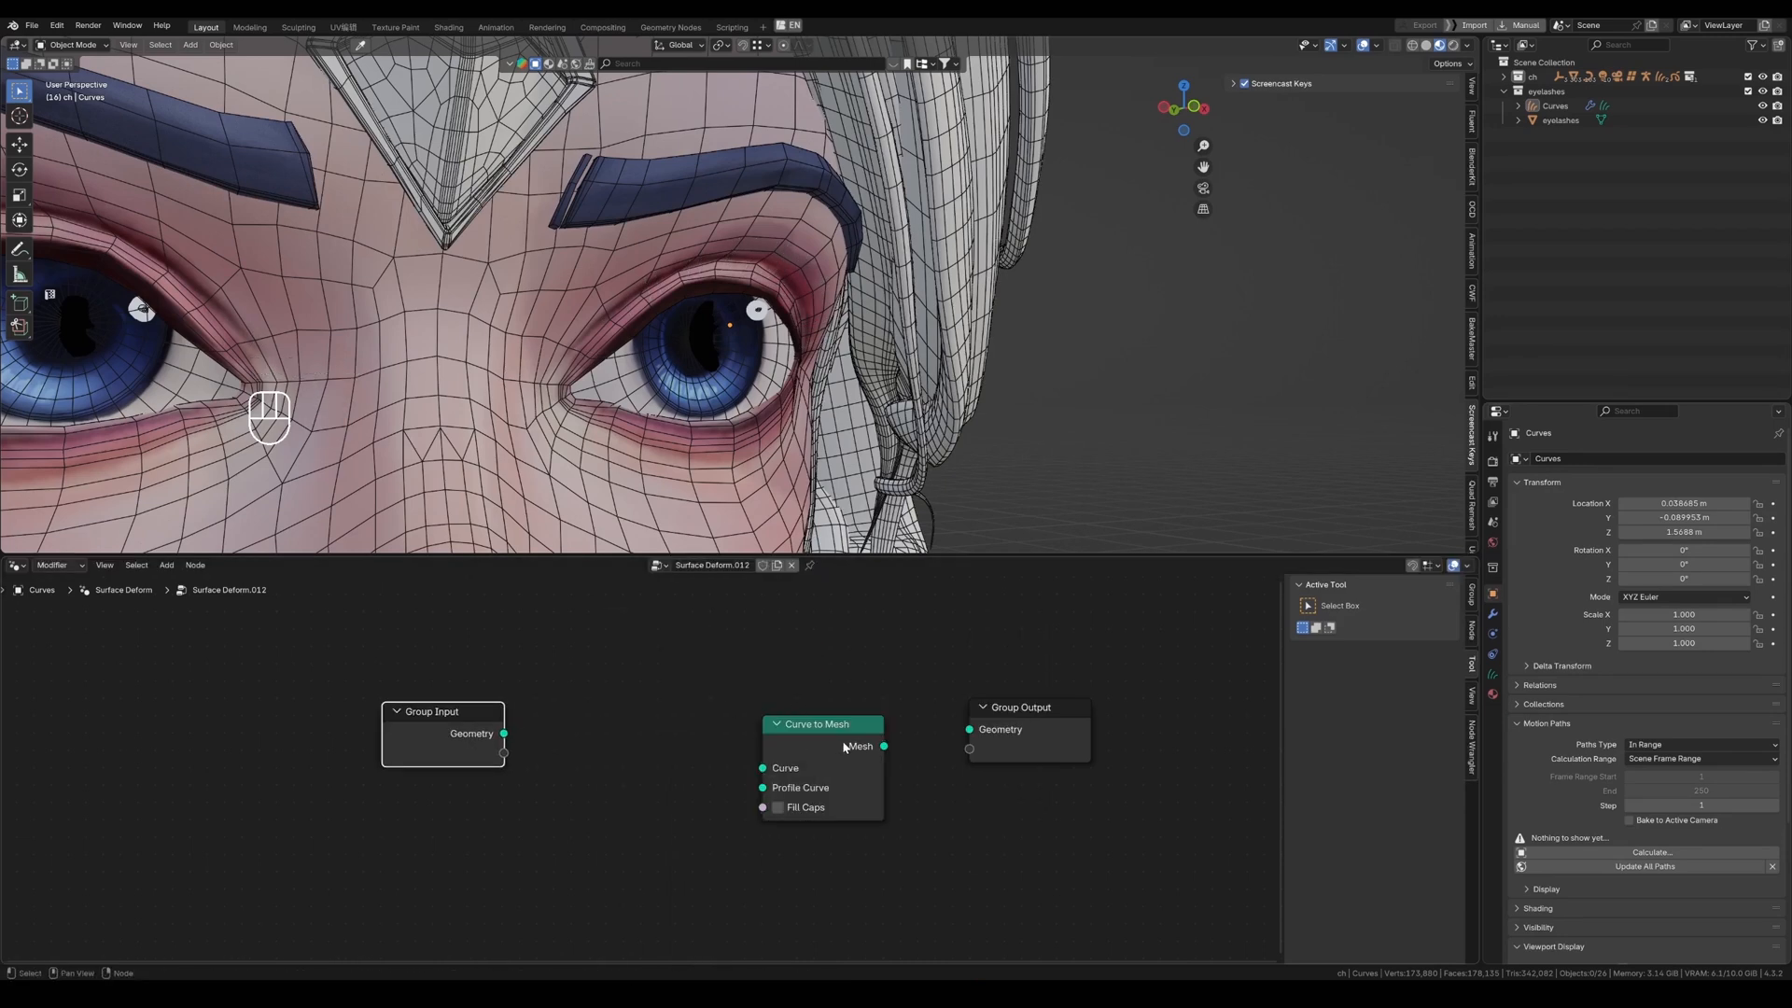
pyautogui.moveTo(843, 747); pyautogui.dragTo(952, 735)
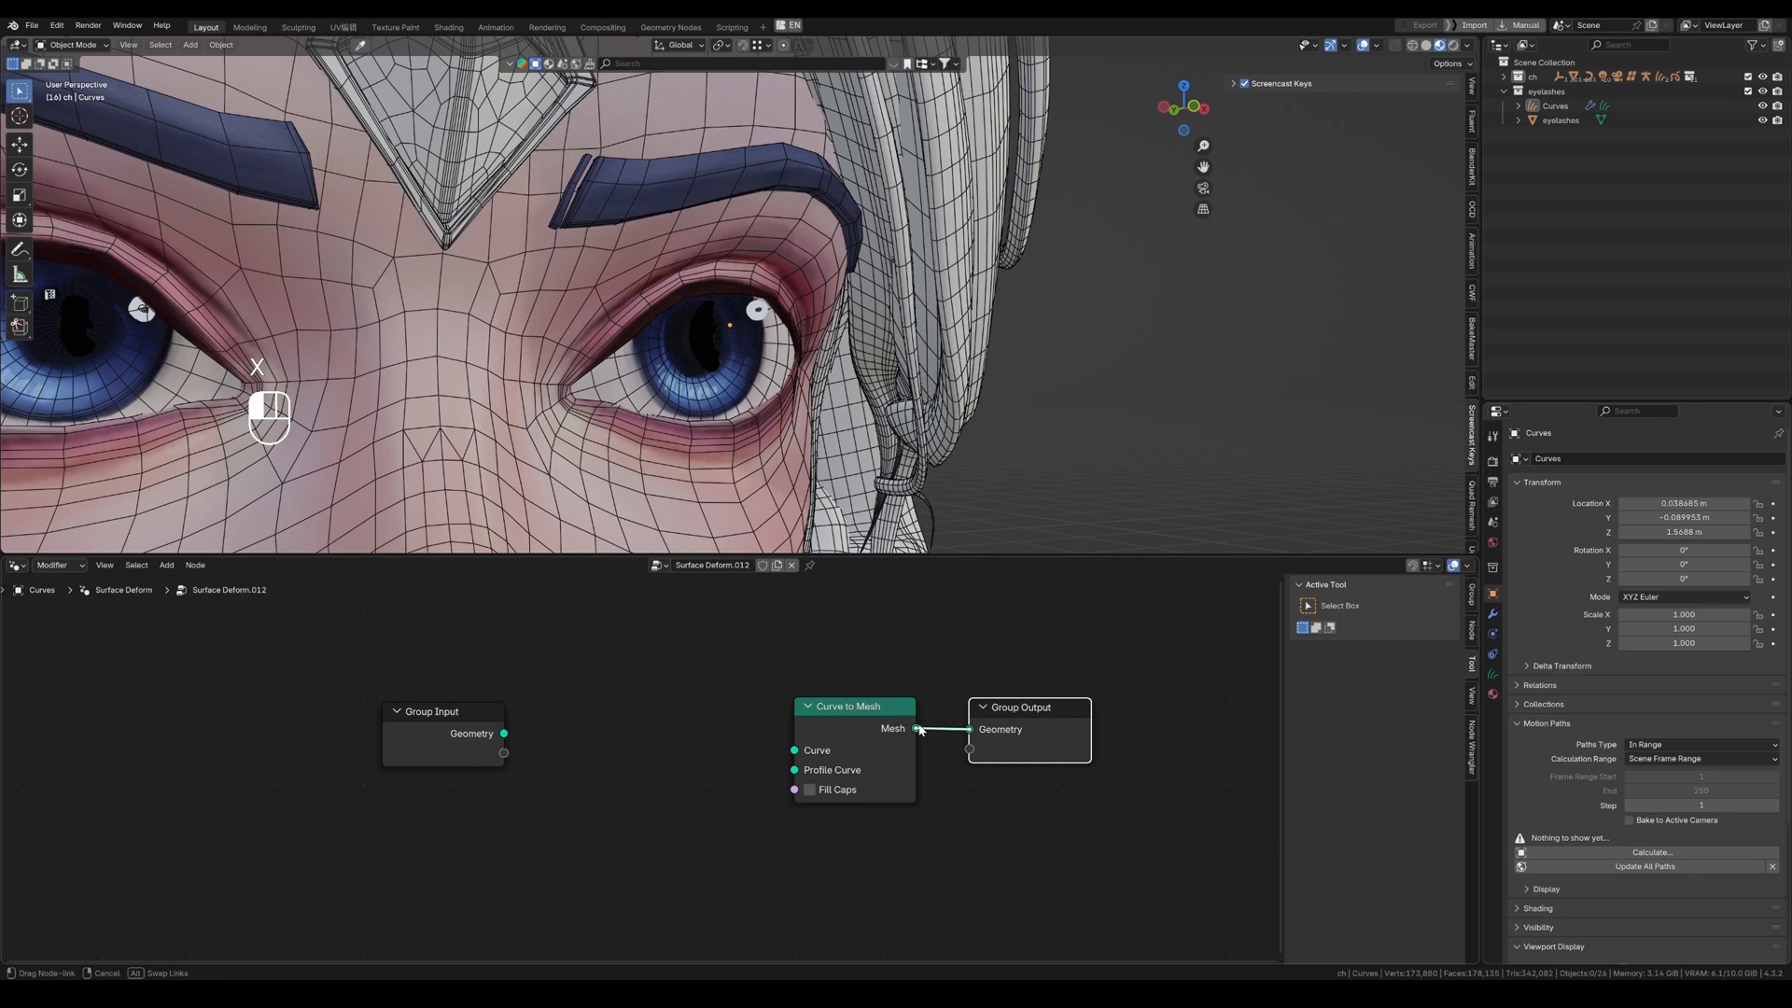
pyautogui.click(836, 724)
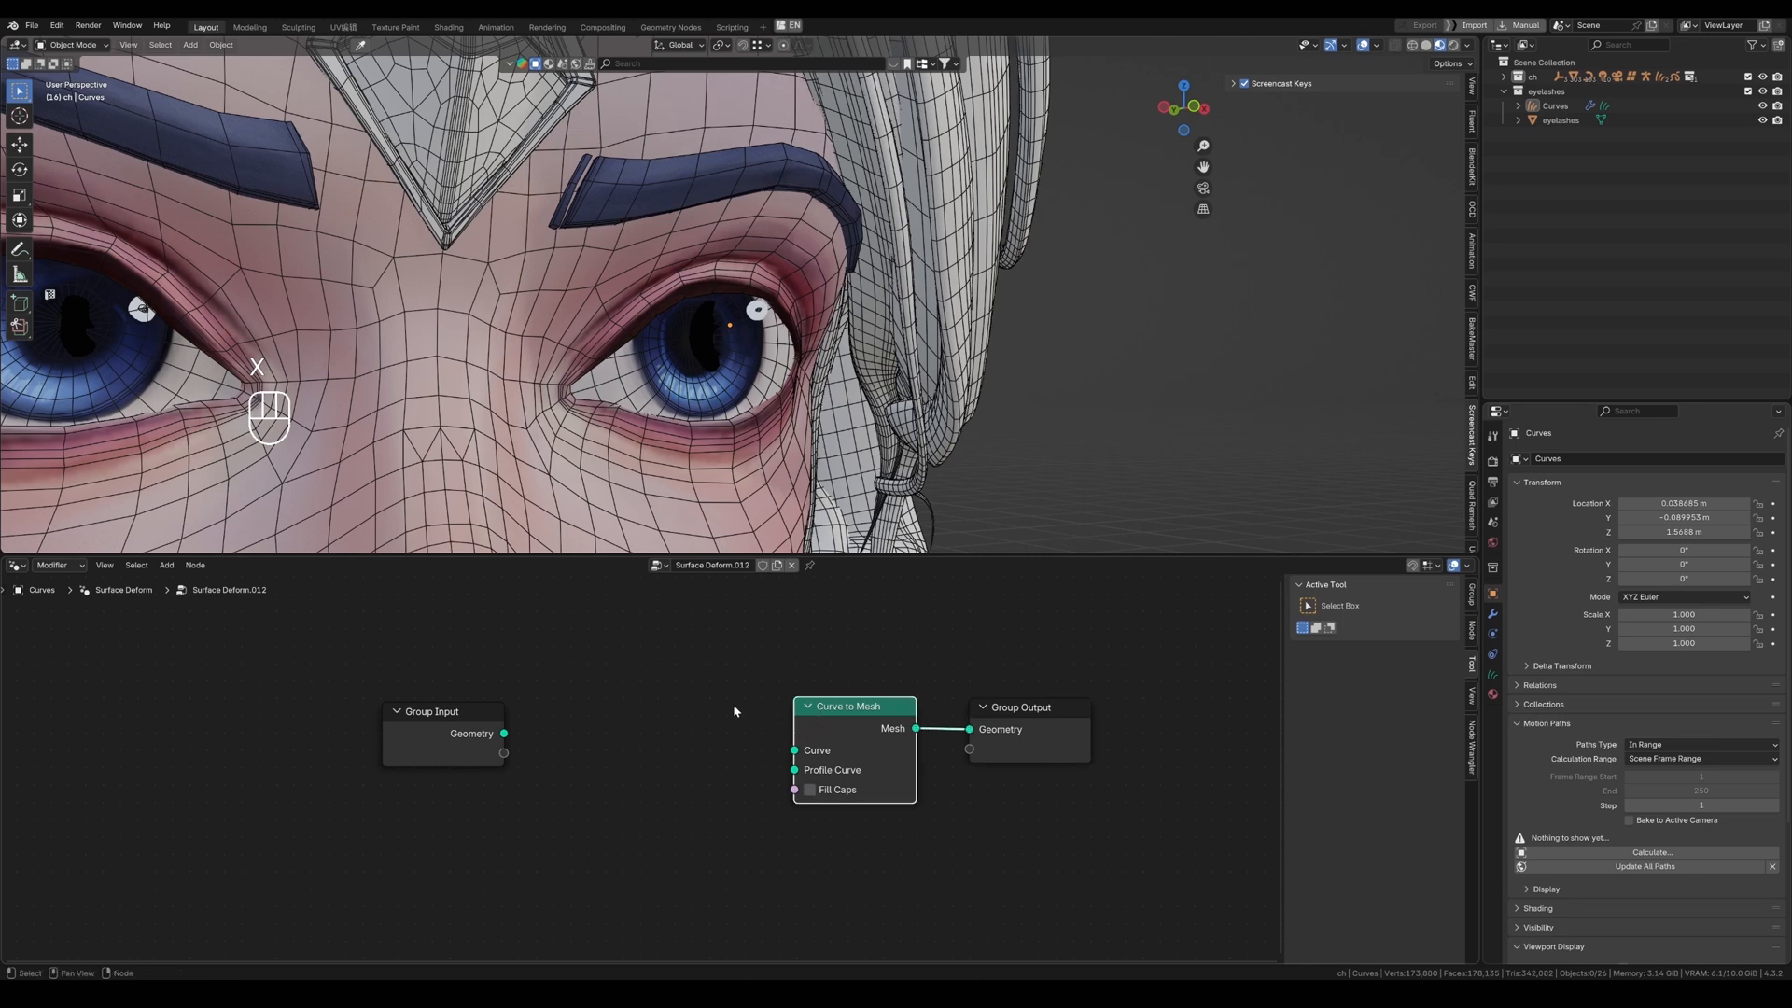
# Add a Resample Curve node and link its output to the Curve input of Curve to Mesh.
pyautogui.hotkey('shift', 'a')
pyautogui.click(652, 644)
pyautogui.write('resam')
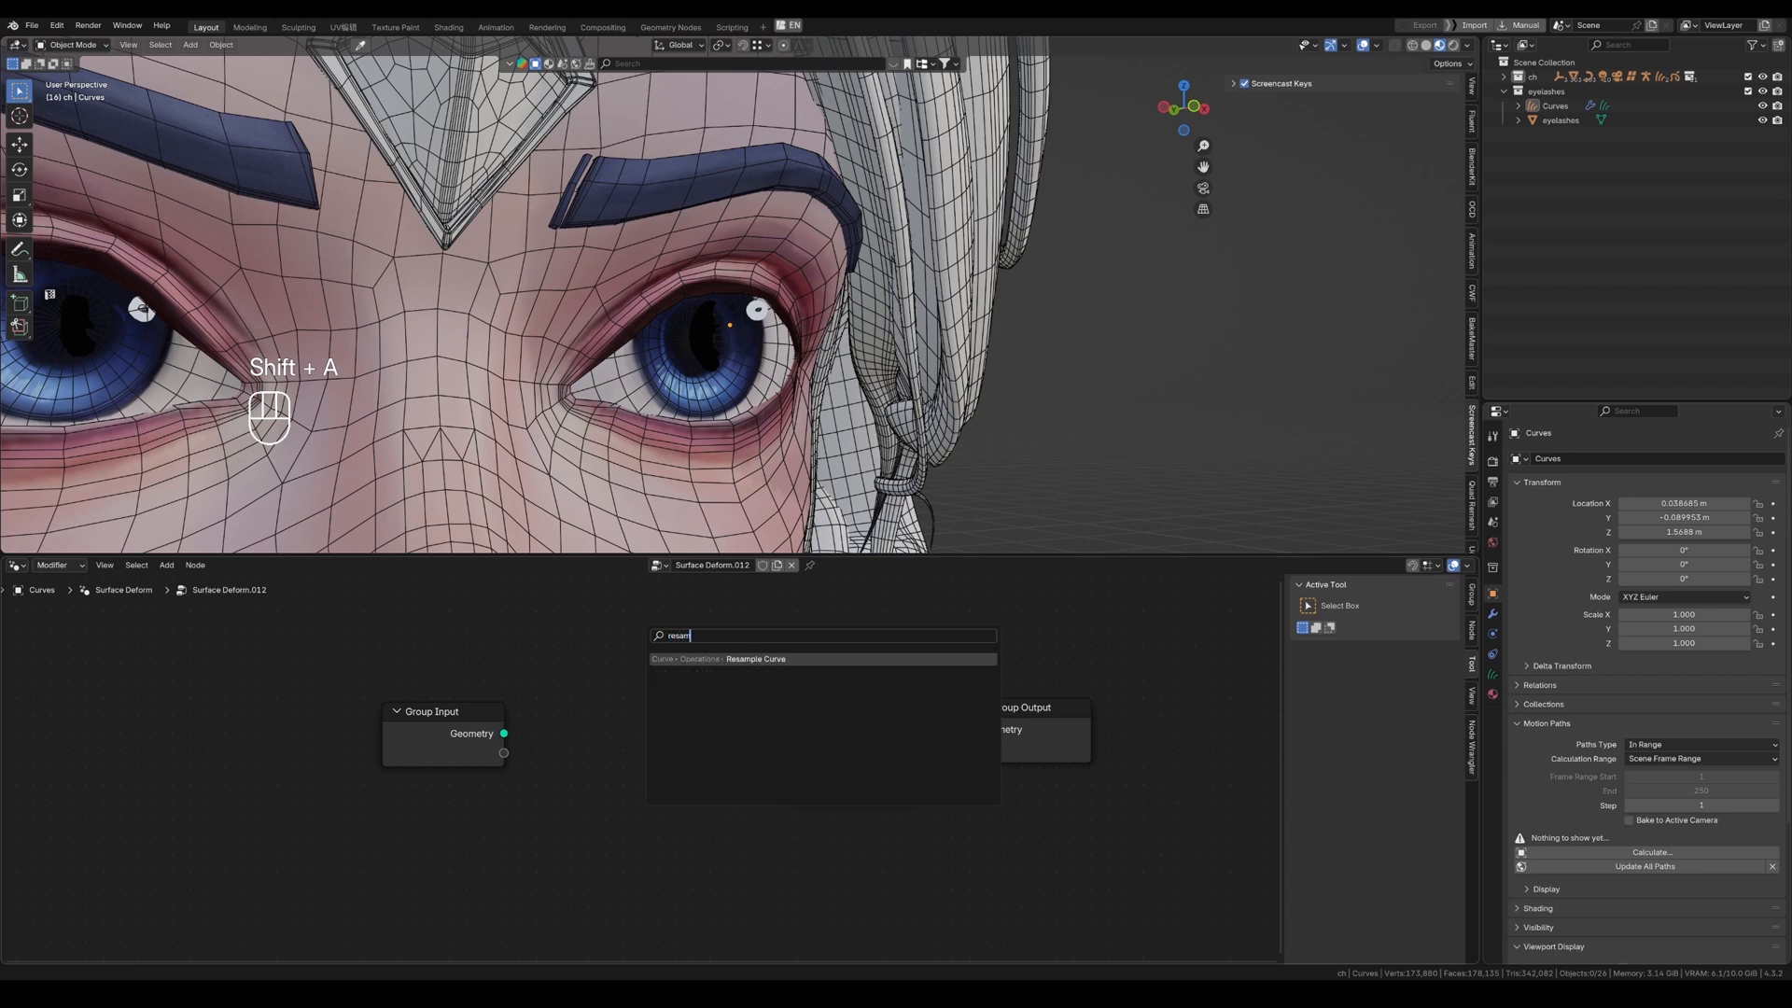
pyautogui.press('Return')
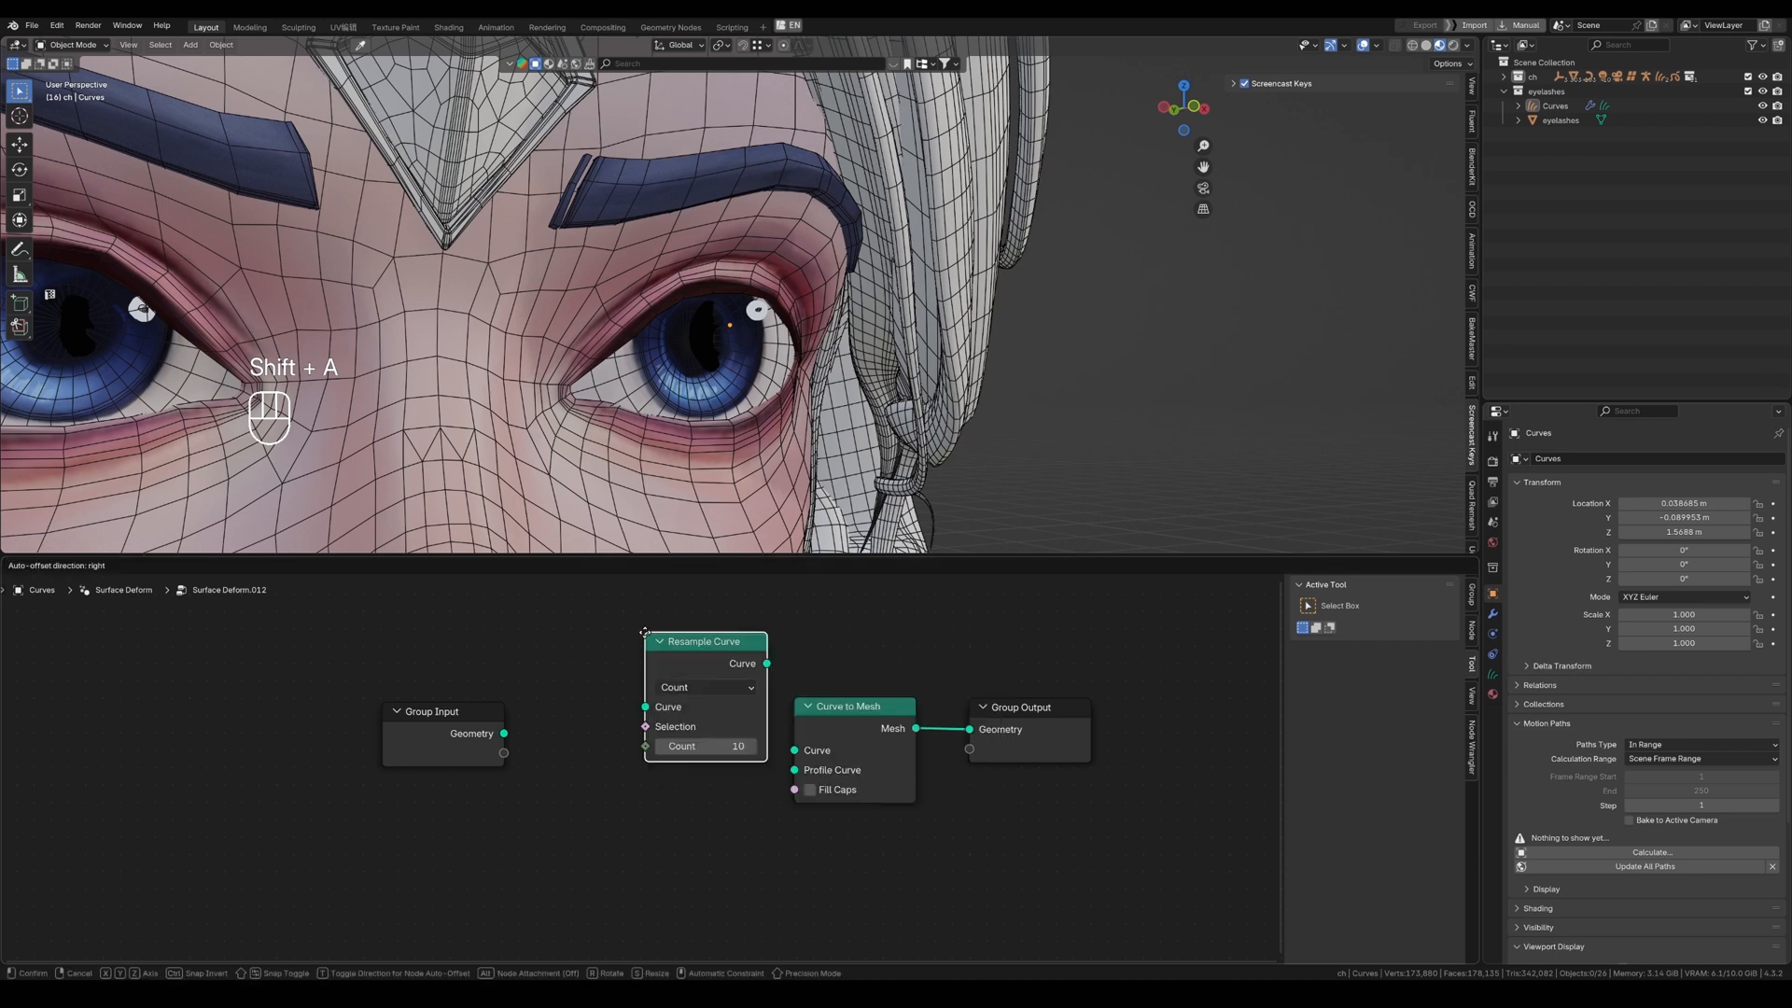
pyautogui.click(732, 692)
pyautogui.moveTo(743, 696); pyautogui.dragTo(714, 667)
pyautogui.moveTo(714, 668); pyautogui.dragTo(854, 632, button='middle')
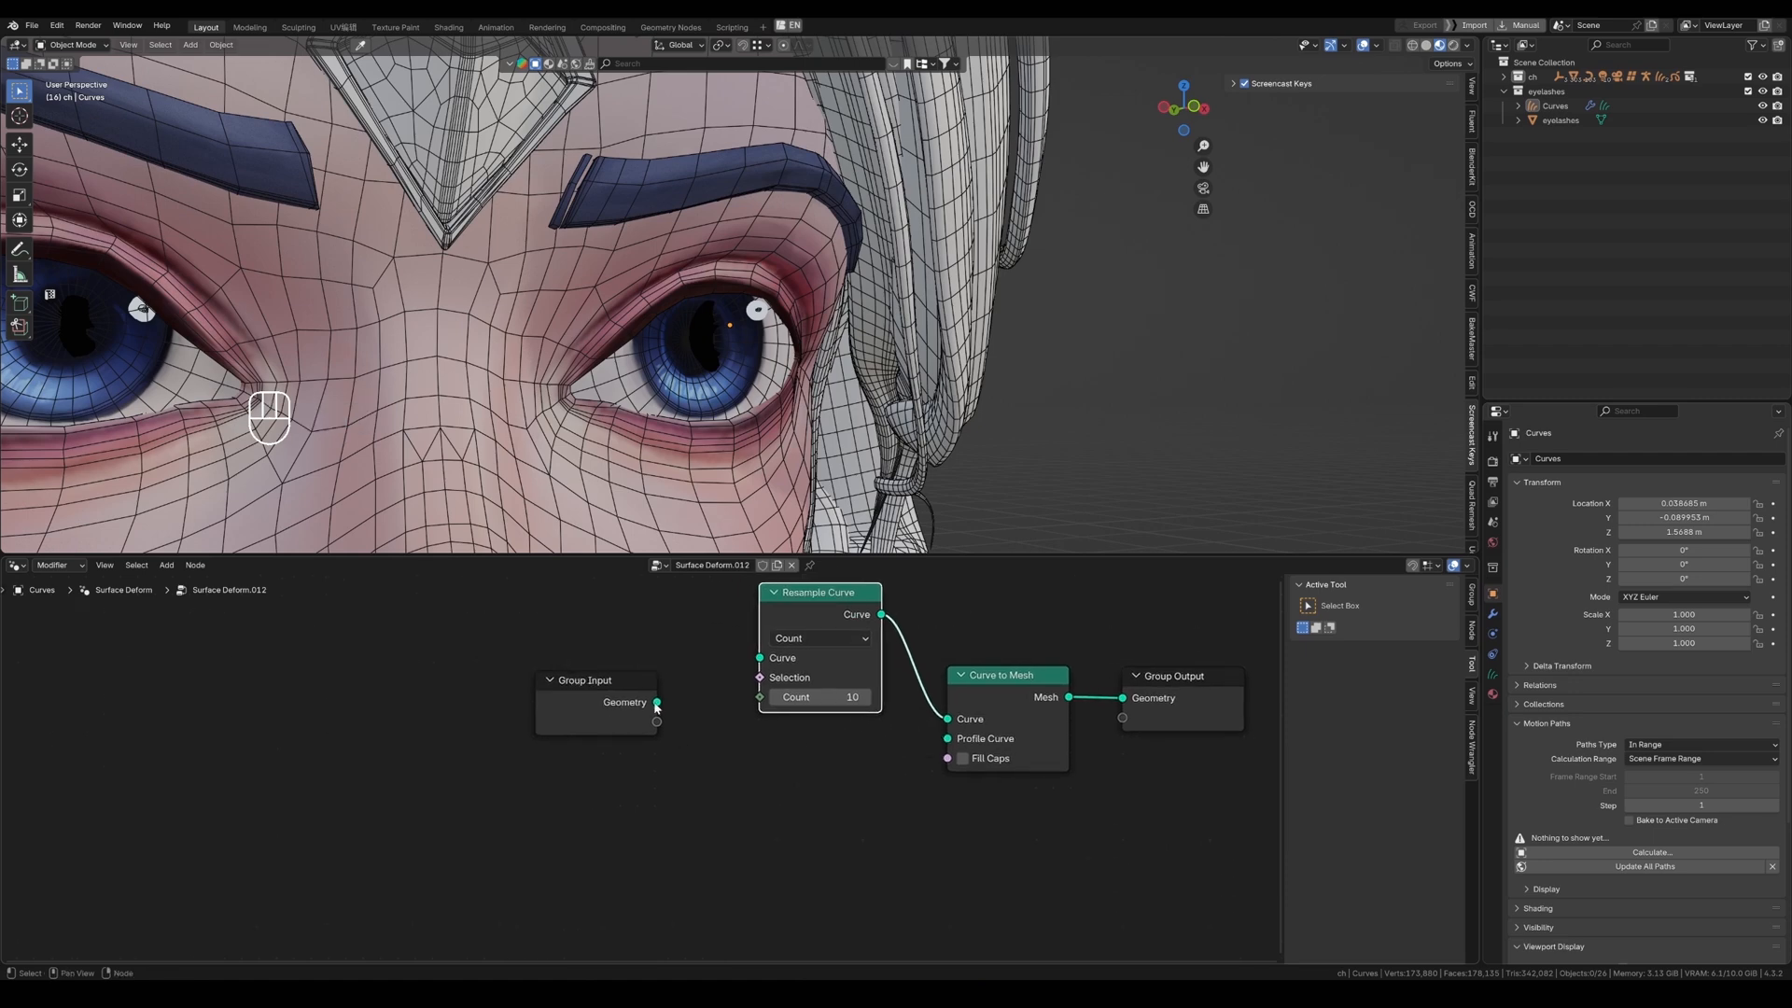
# Move Group Input farther from the other nodes and link its Geometry to the Curve input of Resample Curve.
pyautogui.moveTo(633, 707); pyautogui.dragTo(532, 651)
pyautogui.click(533, 650)
pyautogui.moveTo(537, 653); pyautogui.dragTo(527, 673, button='middle')
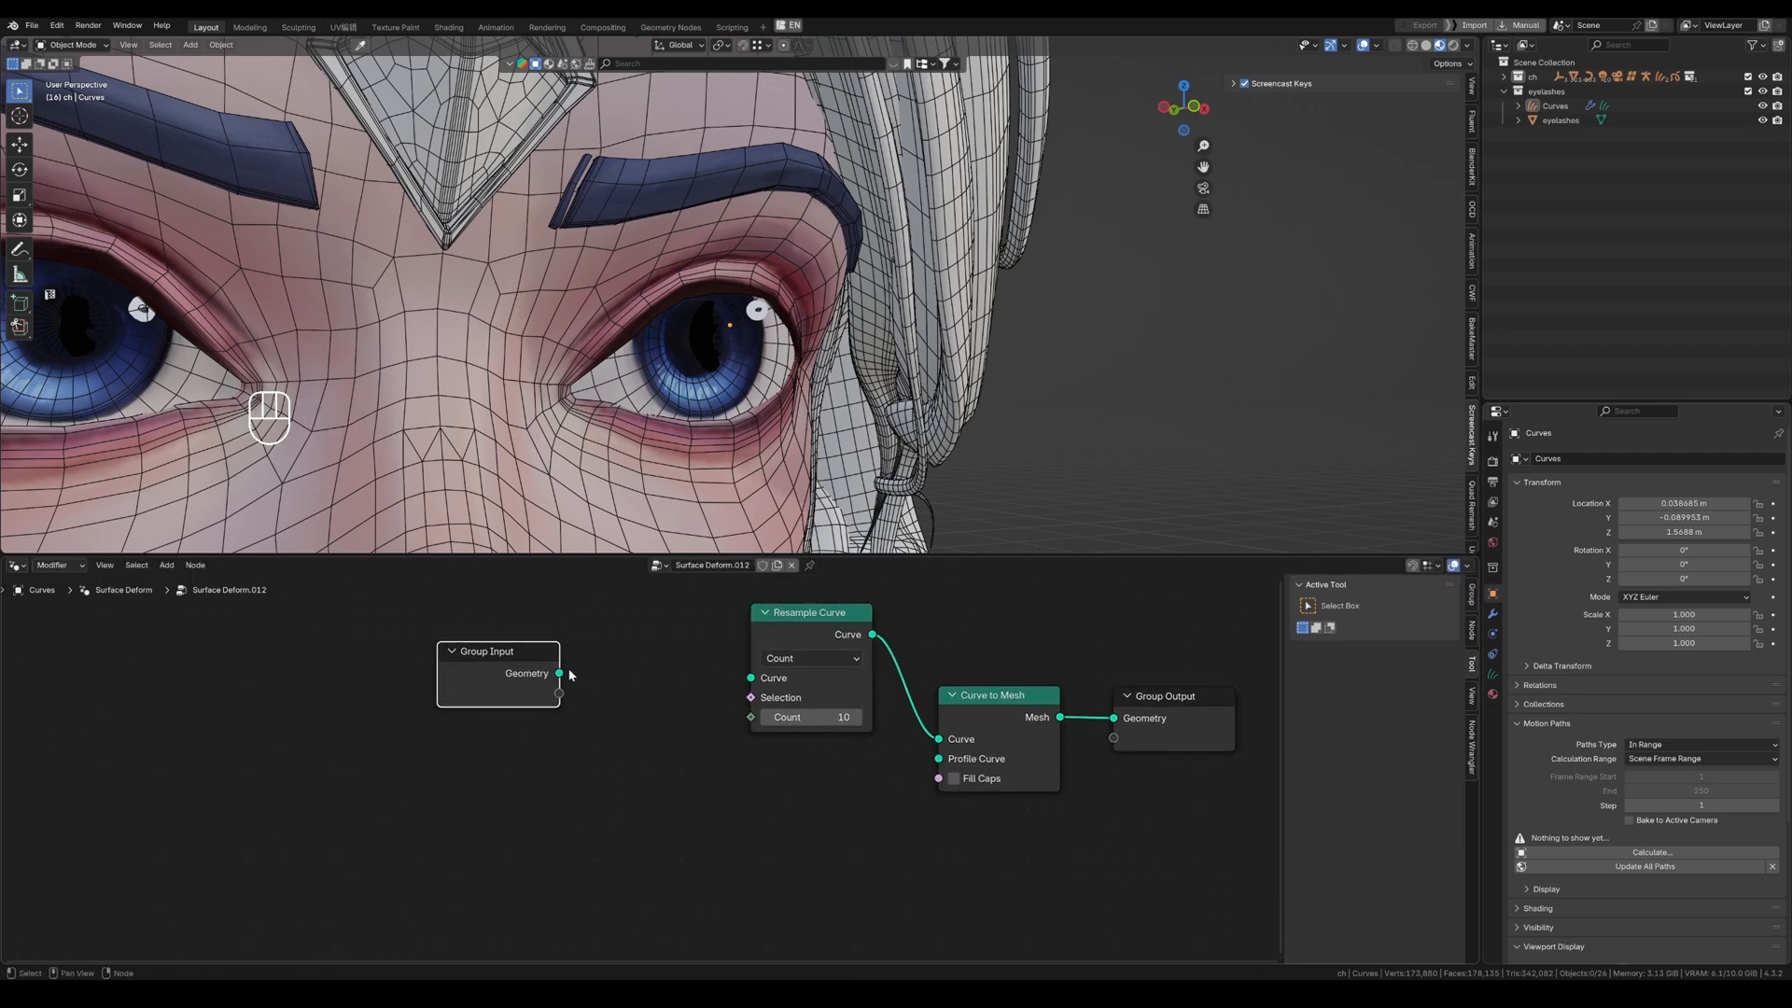
pyautogui.moveTo(559, 673); pyautogui.dragTo(750, 677)
pyautogui.moveTo(756, 681); pyautogui.dragTo(714, 650, button='middle')
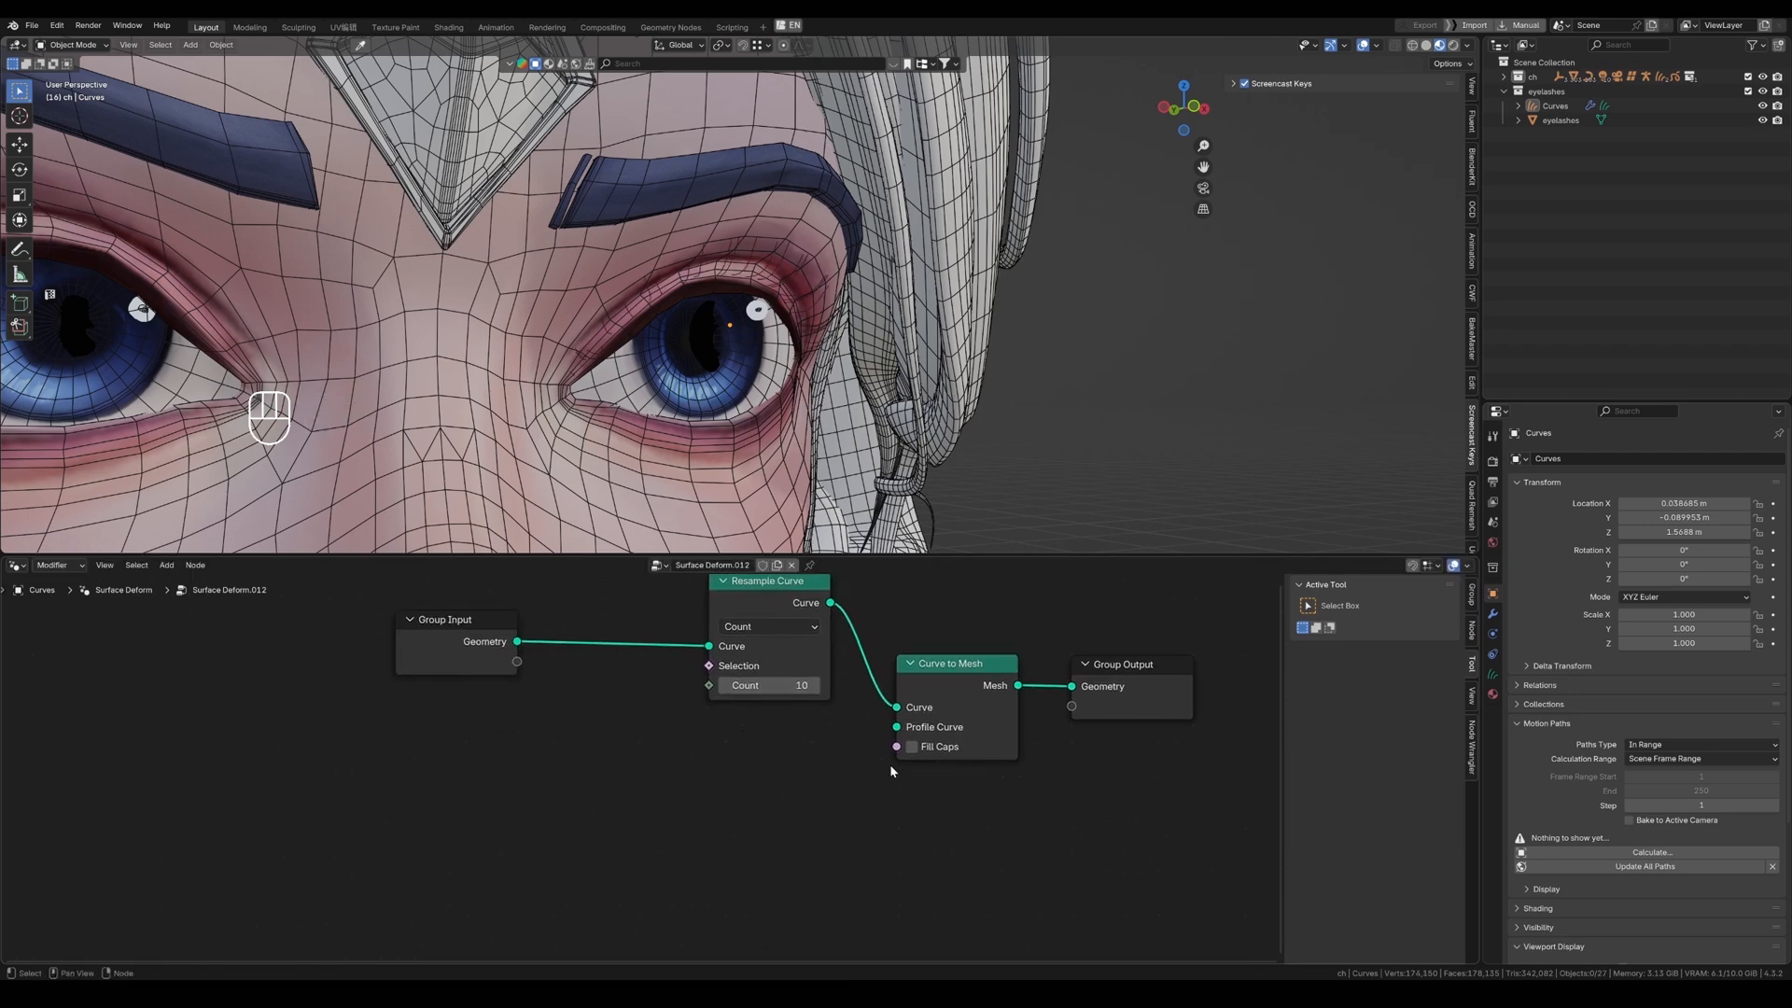
# Add a Bezier circle around the character's feet and scale all its points down in Edit Mode.
pyautogui.scroll(-5, 1056, 389)
pyautogui.scroll(-4, 1055, 389)
pyautogui.moveTo(1055, 389); pyautogui.dragTo(940, 396, button='middle')
pyautogui.hotkey('shift', 'a')
pyautogui.moveTo(924, 426)
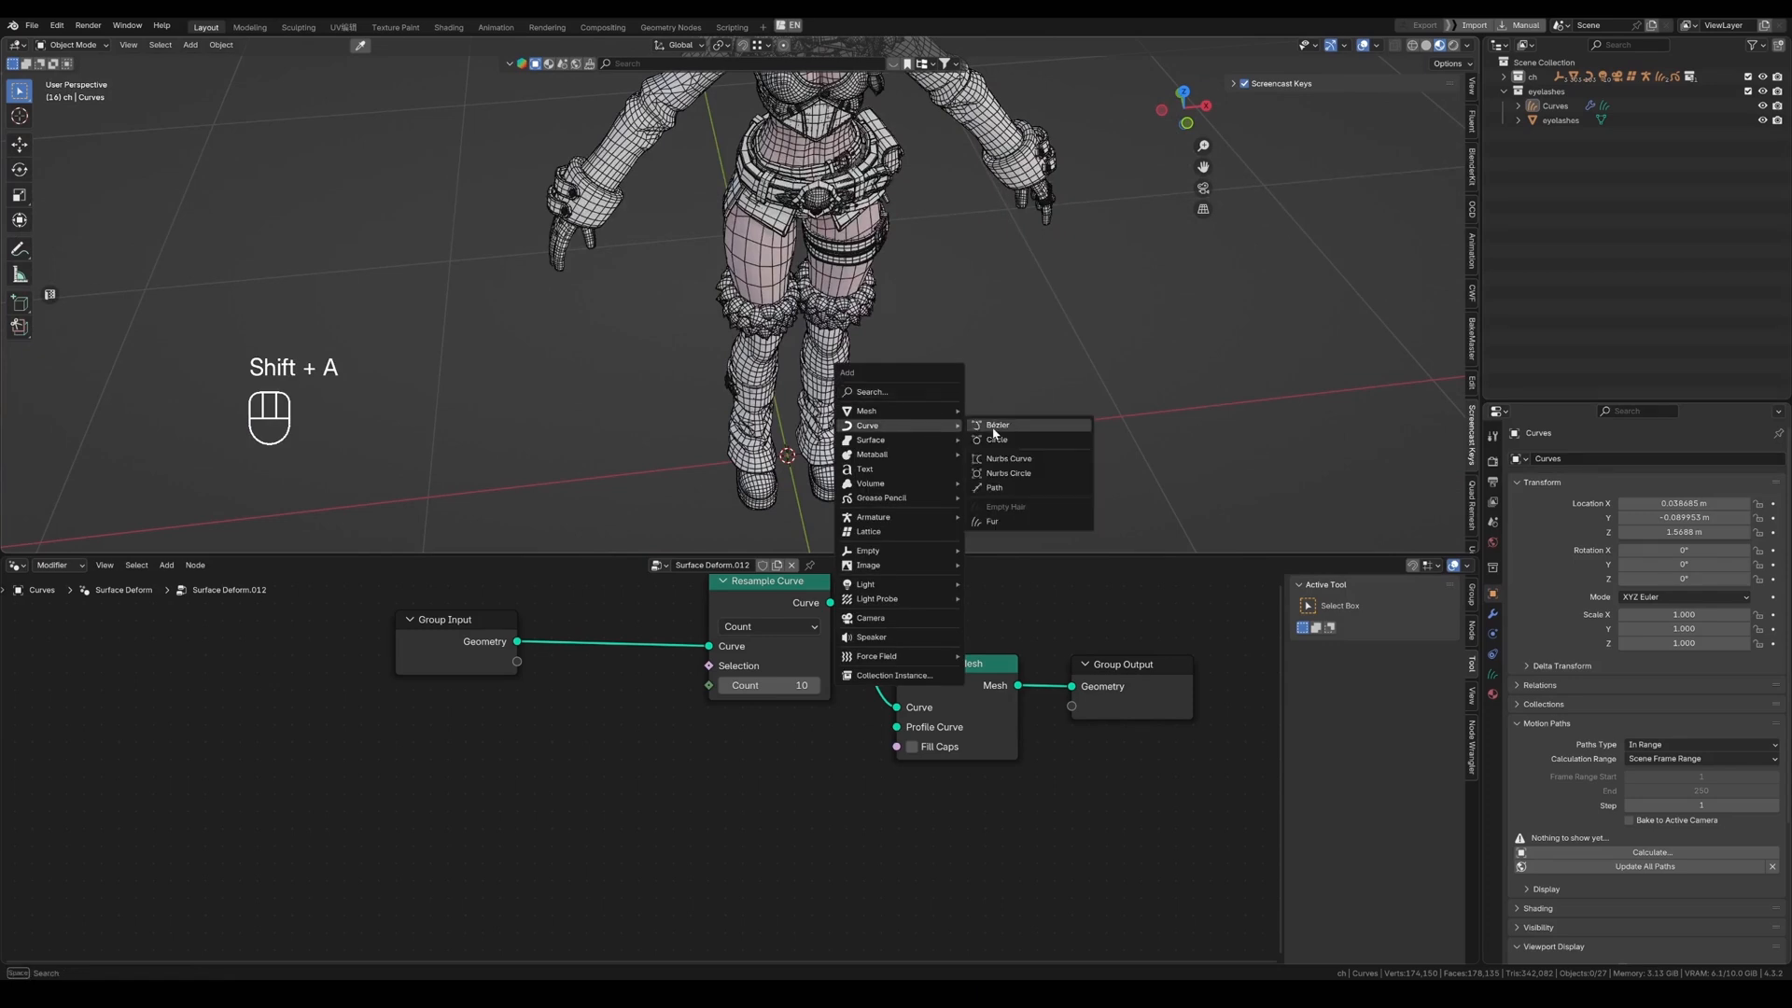
pyautogui.click(1007, 440)
pyautogui.scroll(-3, 1049, 436)
pyautogui.press('Tab')
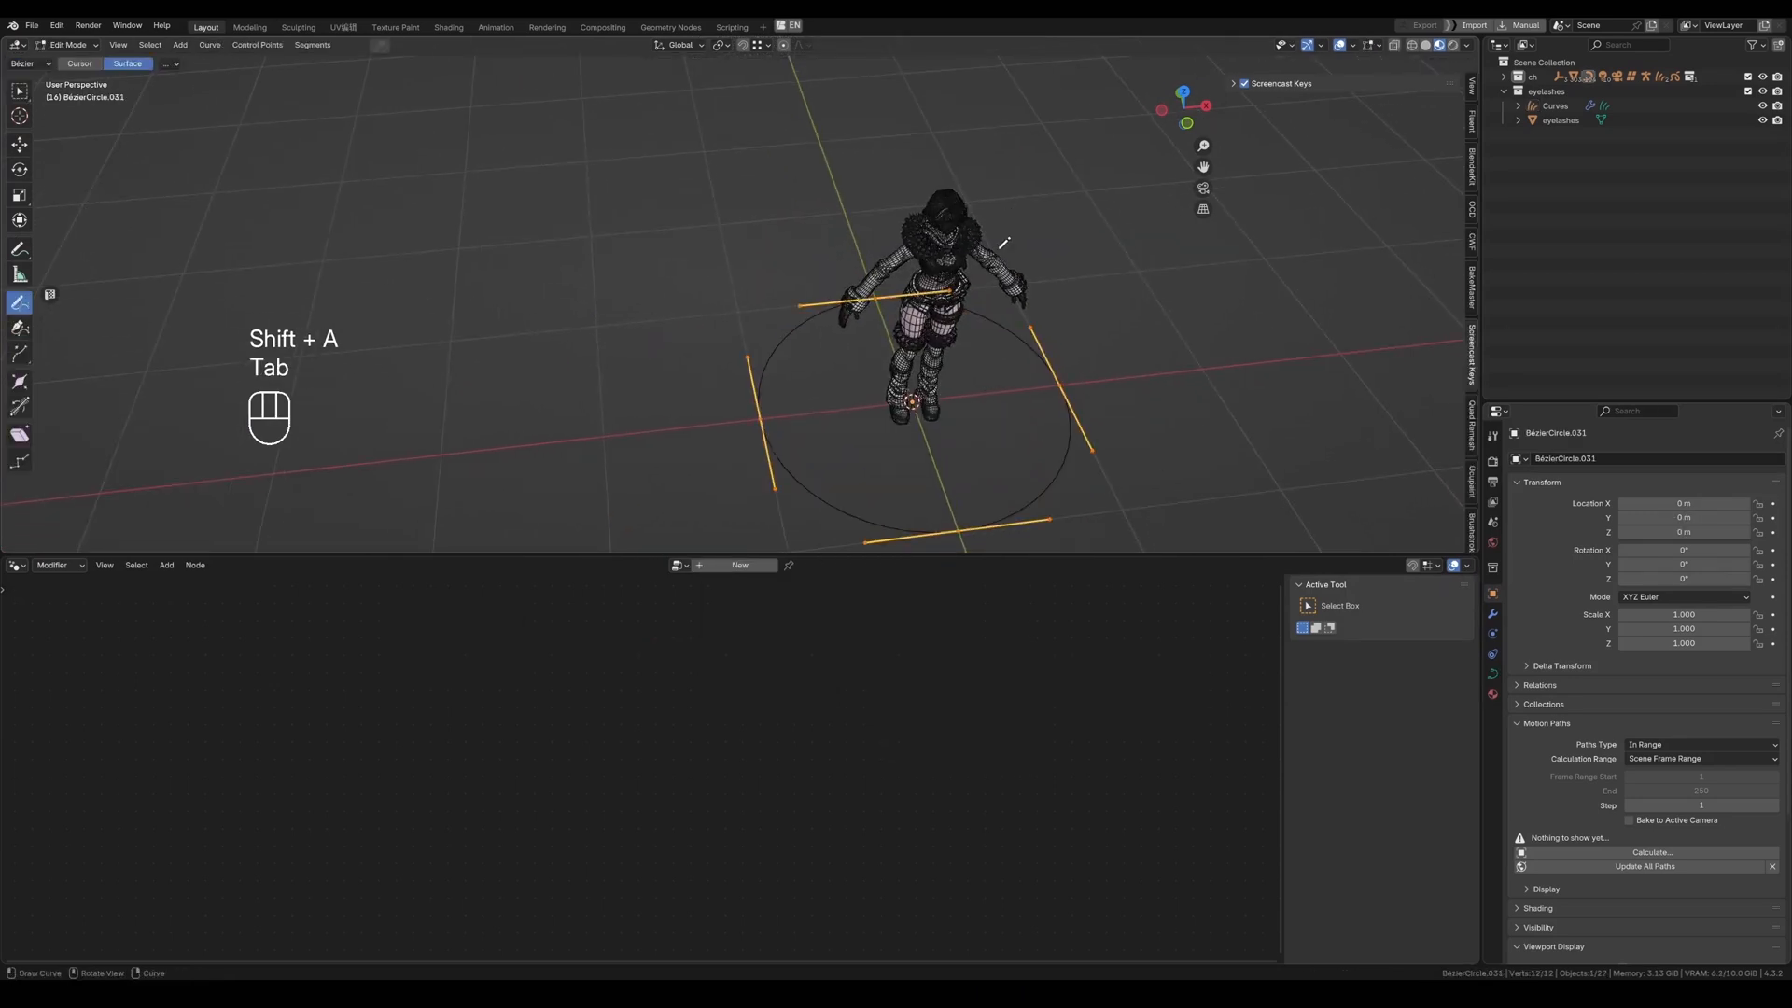
pyautogui.press('.')
pyautogui.press('s')
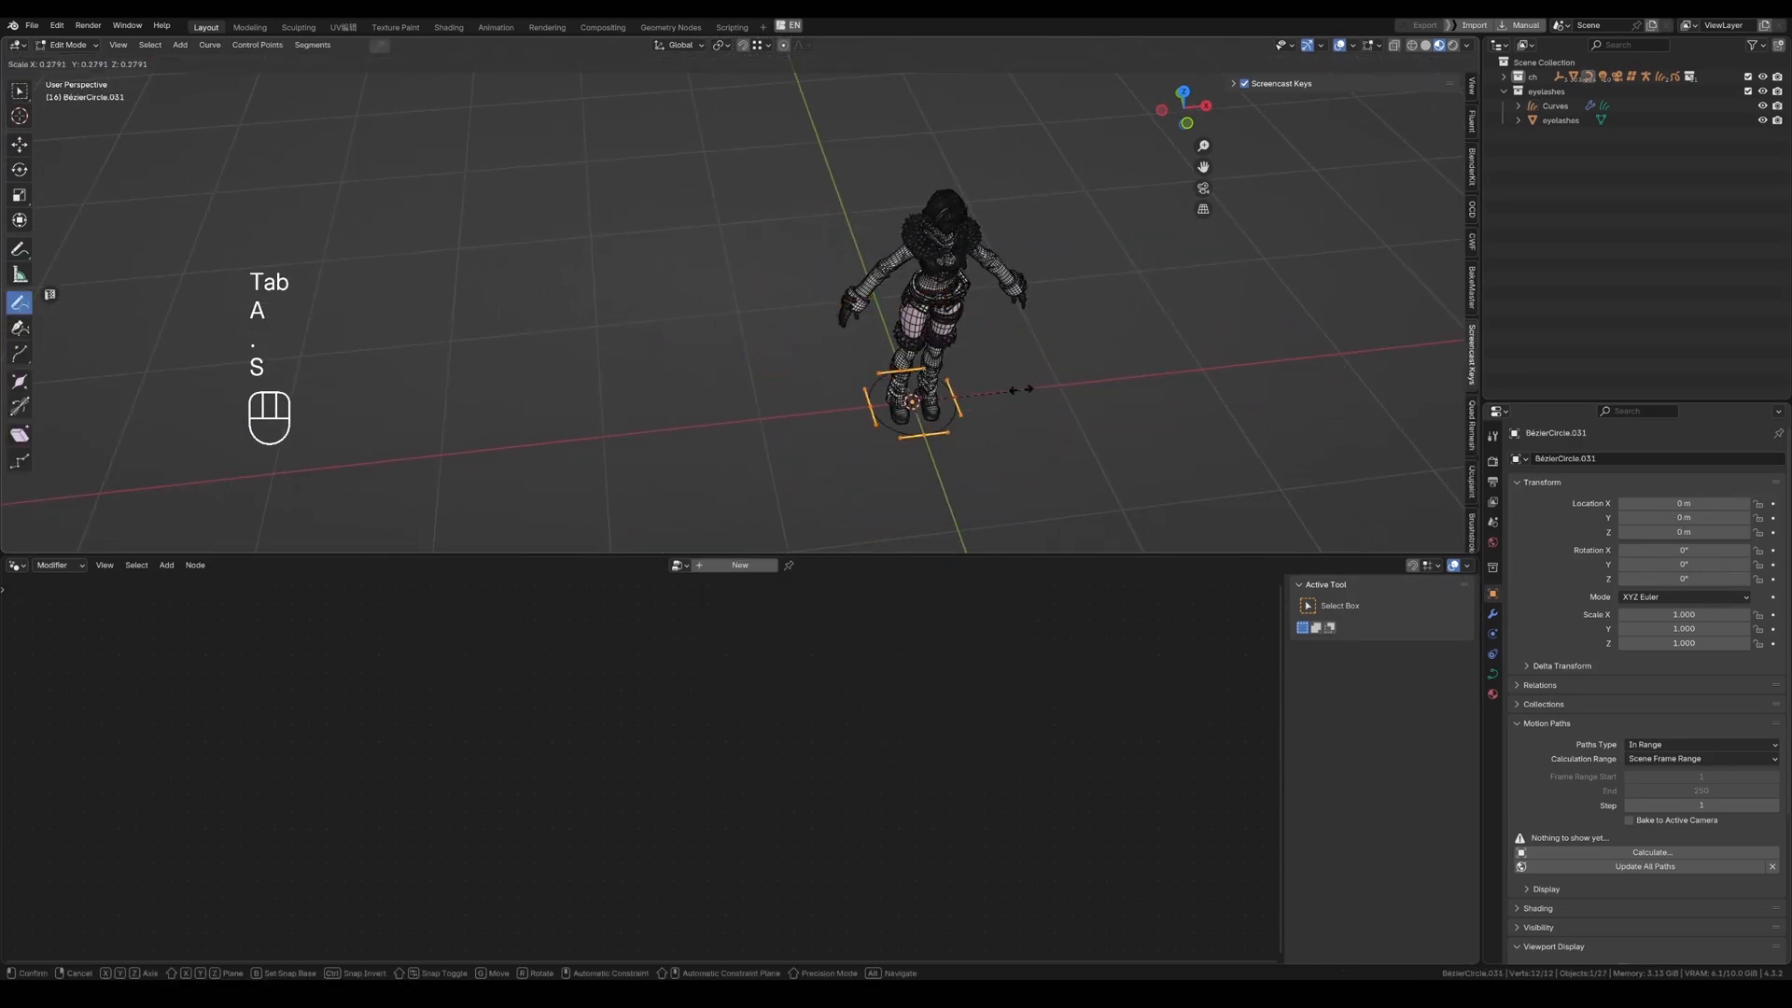
pyautogui.click(941, 397)
# Return to Object Mode and move the circle beside the head, to about X 0.2 m, Y -0.078 m, Z 1.53 m.
pyautogui.press('Tab')
pyautogui.press('g')
pyautogui.press('g')
pyautogui.click(964, 224)
pyautogui.hotkey('shift', 'ctrl', 'f')
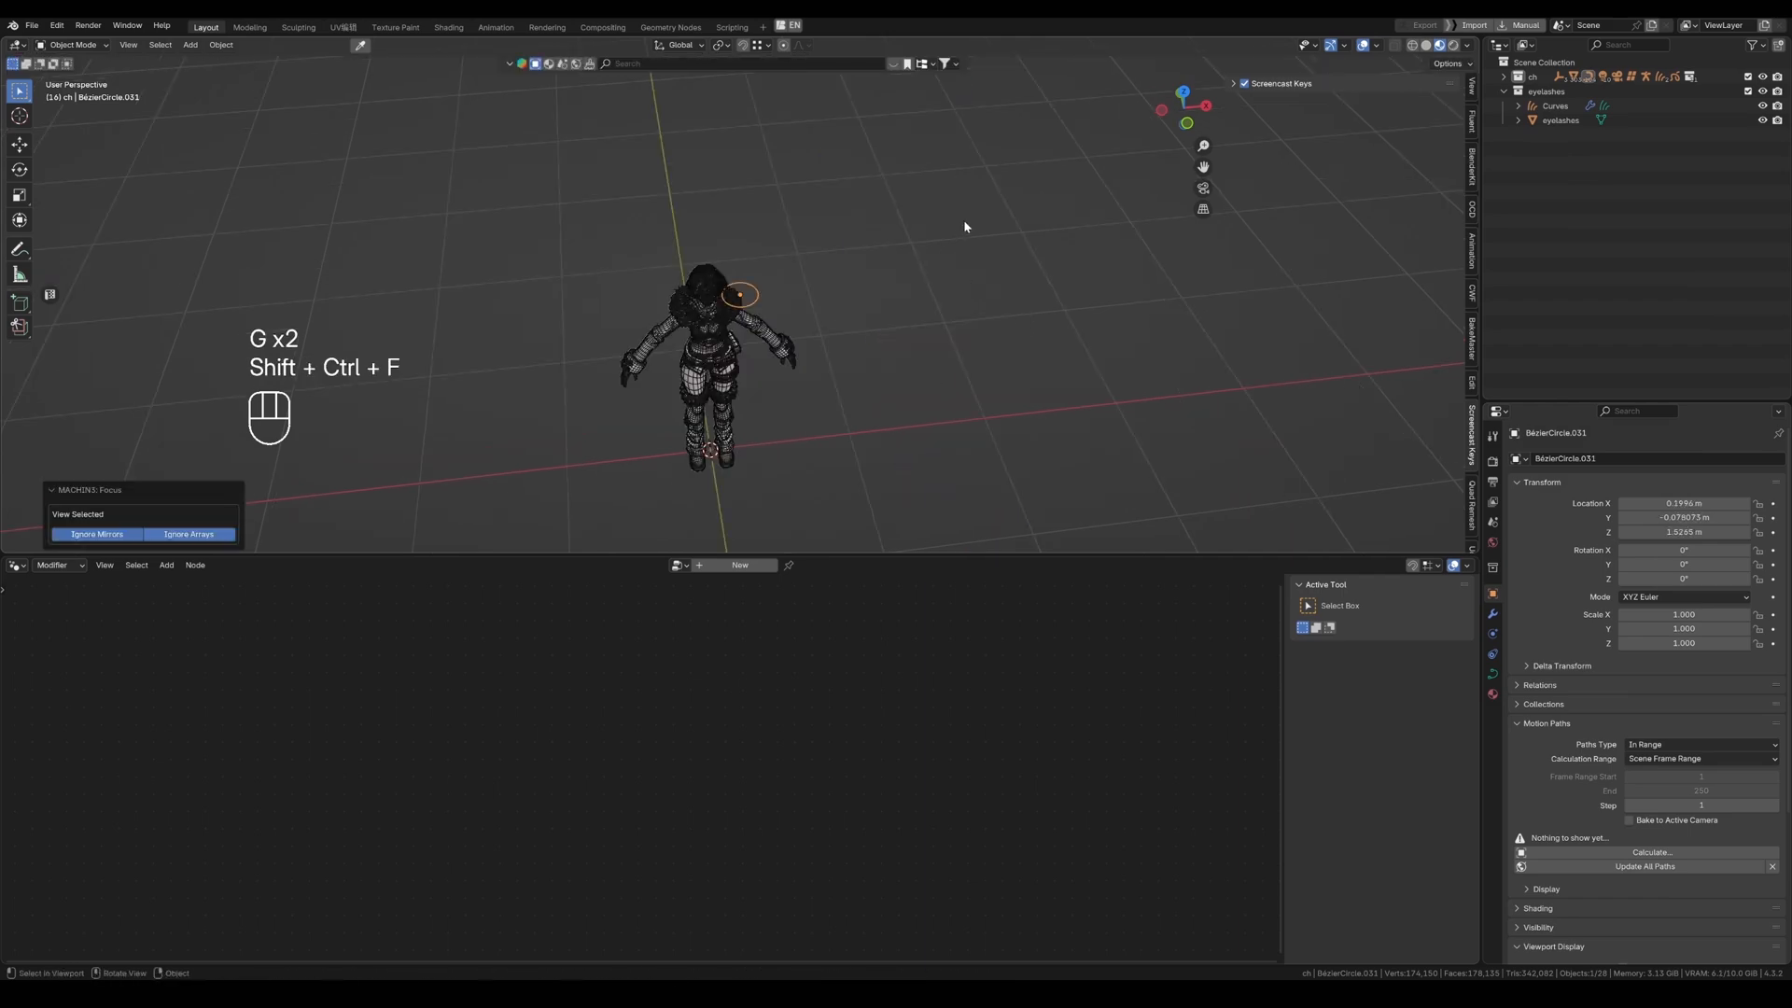
# Move the Bezier circle into the eyelashes collection and rename it eyelashes_radius.
pyautogui.press('m')
pyautogui.click(1027, 672)
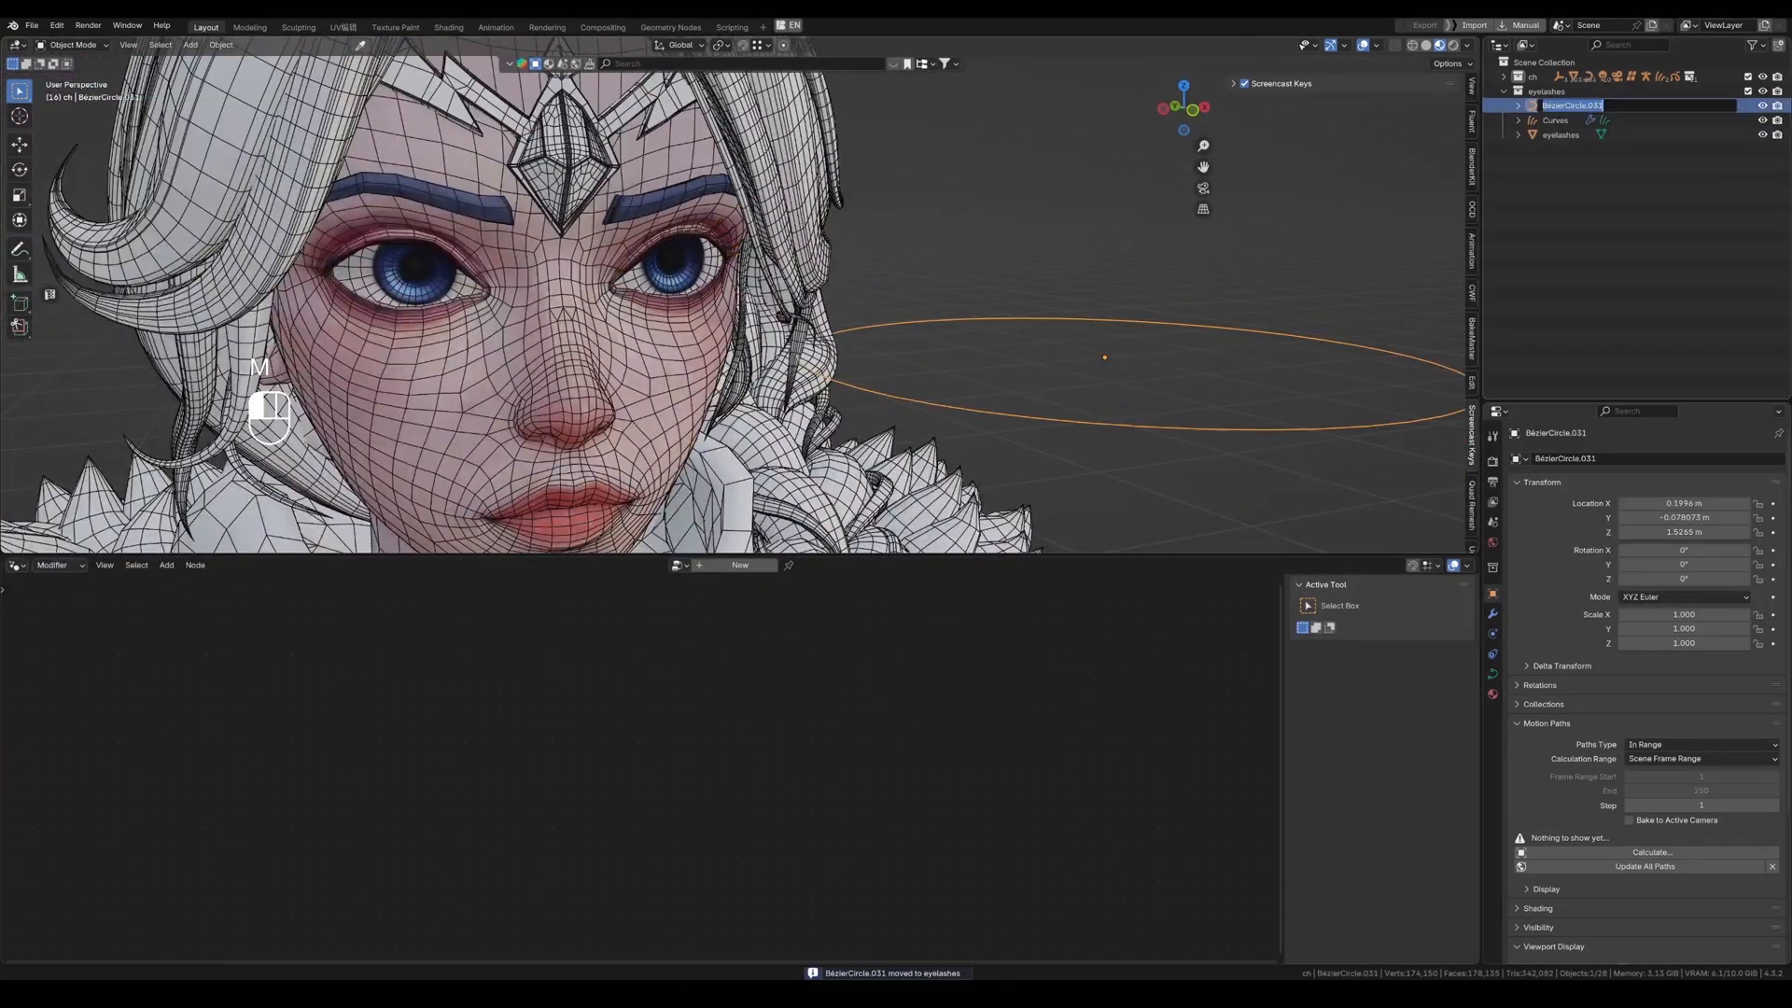
pyautogui.write('eyelashes_radius')
pyautogui.press('Return')
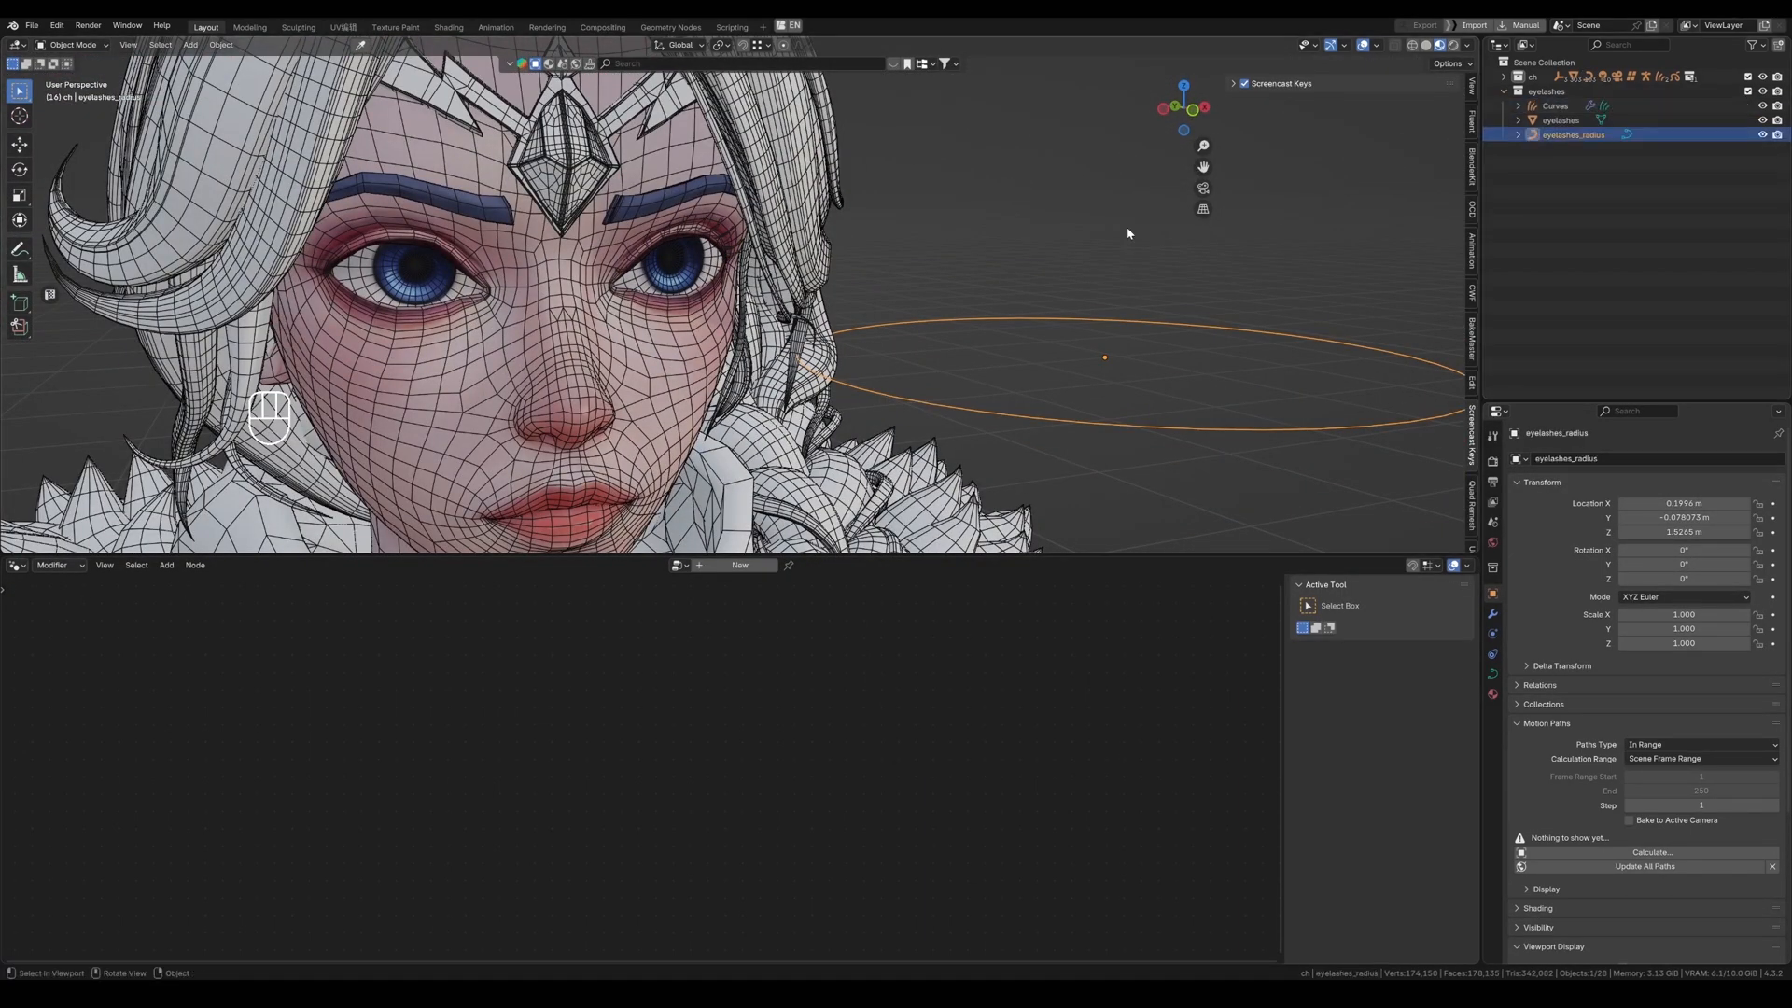
# Bring eyelashes_radius into the lash curves' node tree as an Object Info node and link its Geometry to Profile Curve.
pyautogui.click(1554, 106)
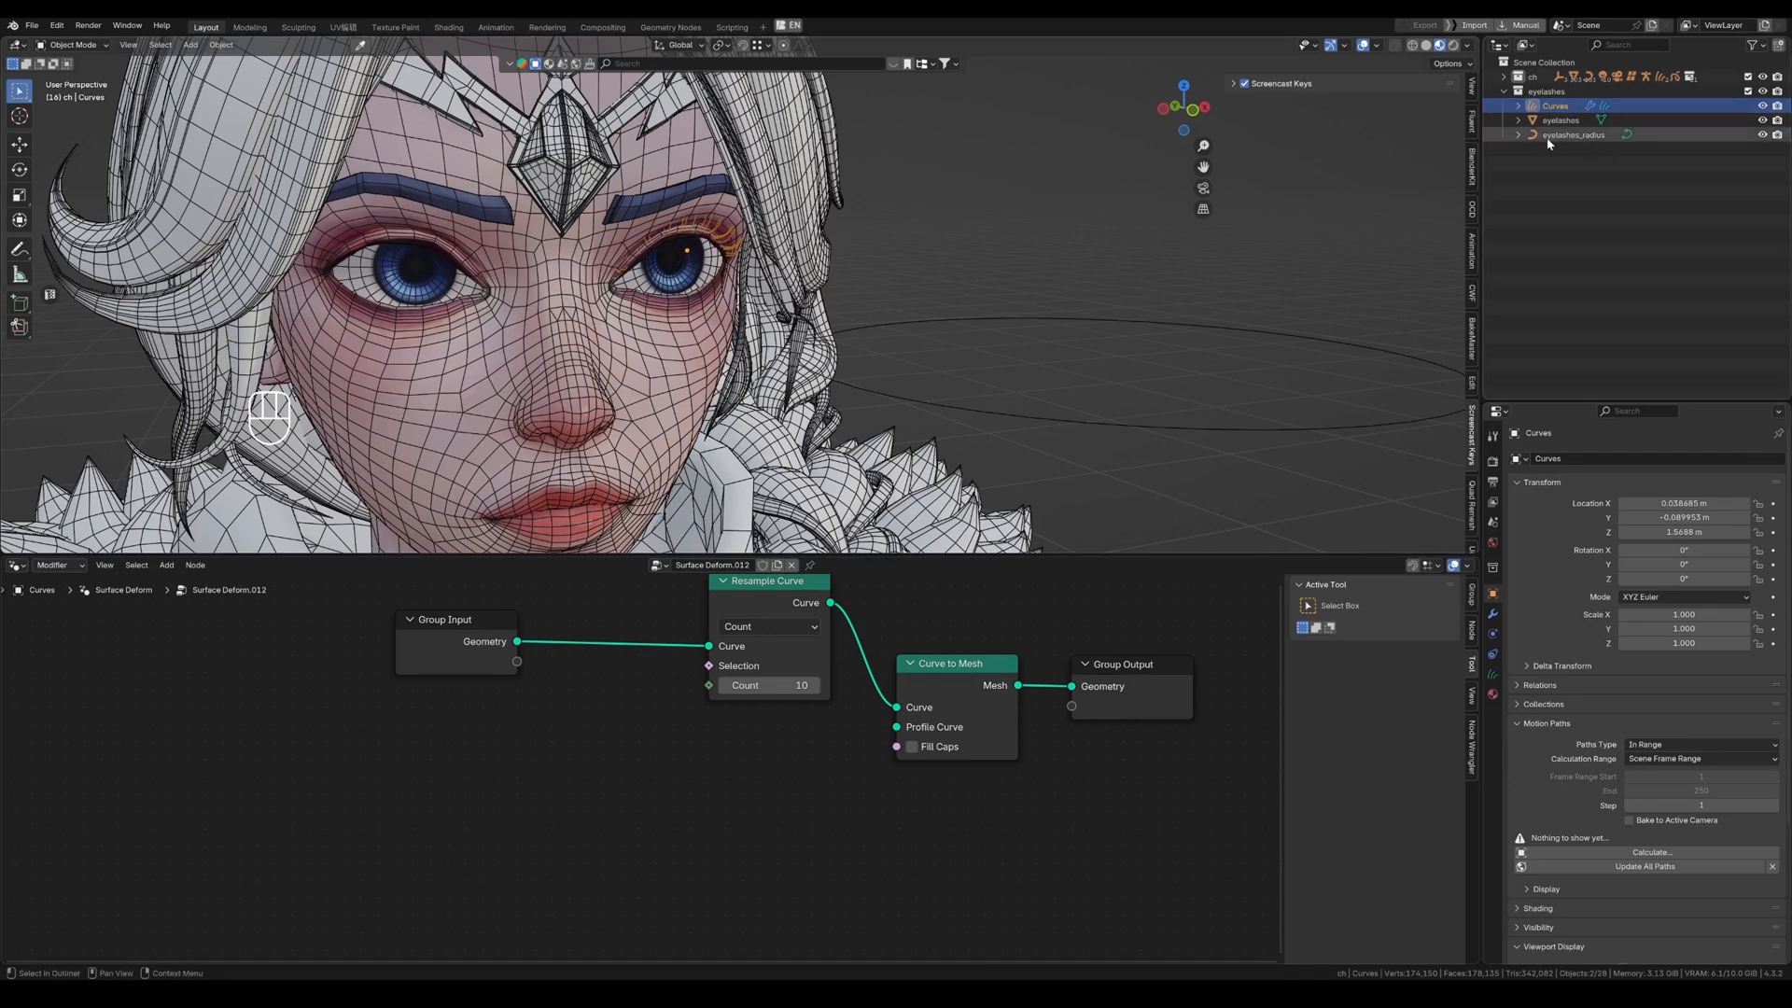
pyautogui.moveTo(1538, 140); pyautogui.dragTo(674, 804)
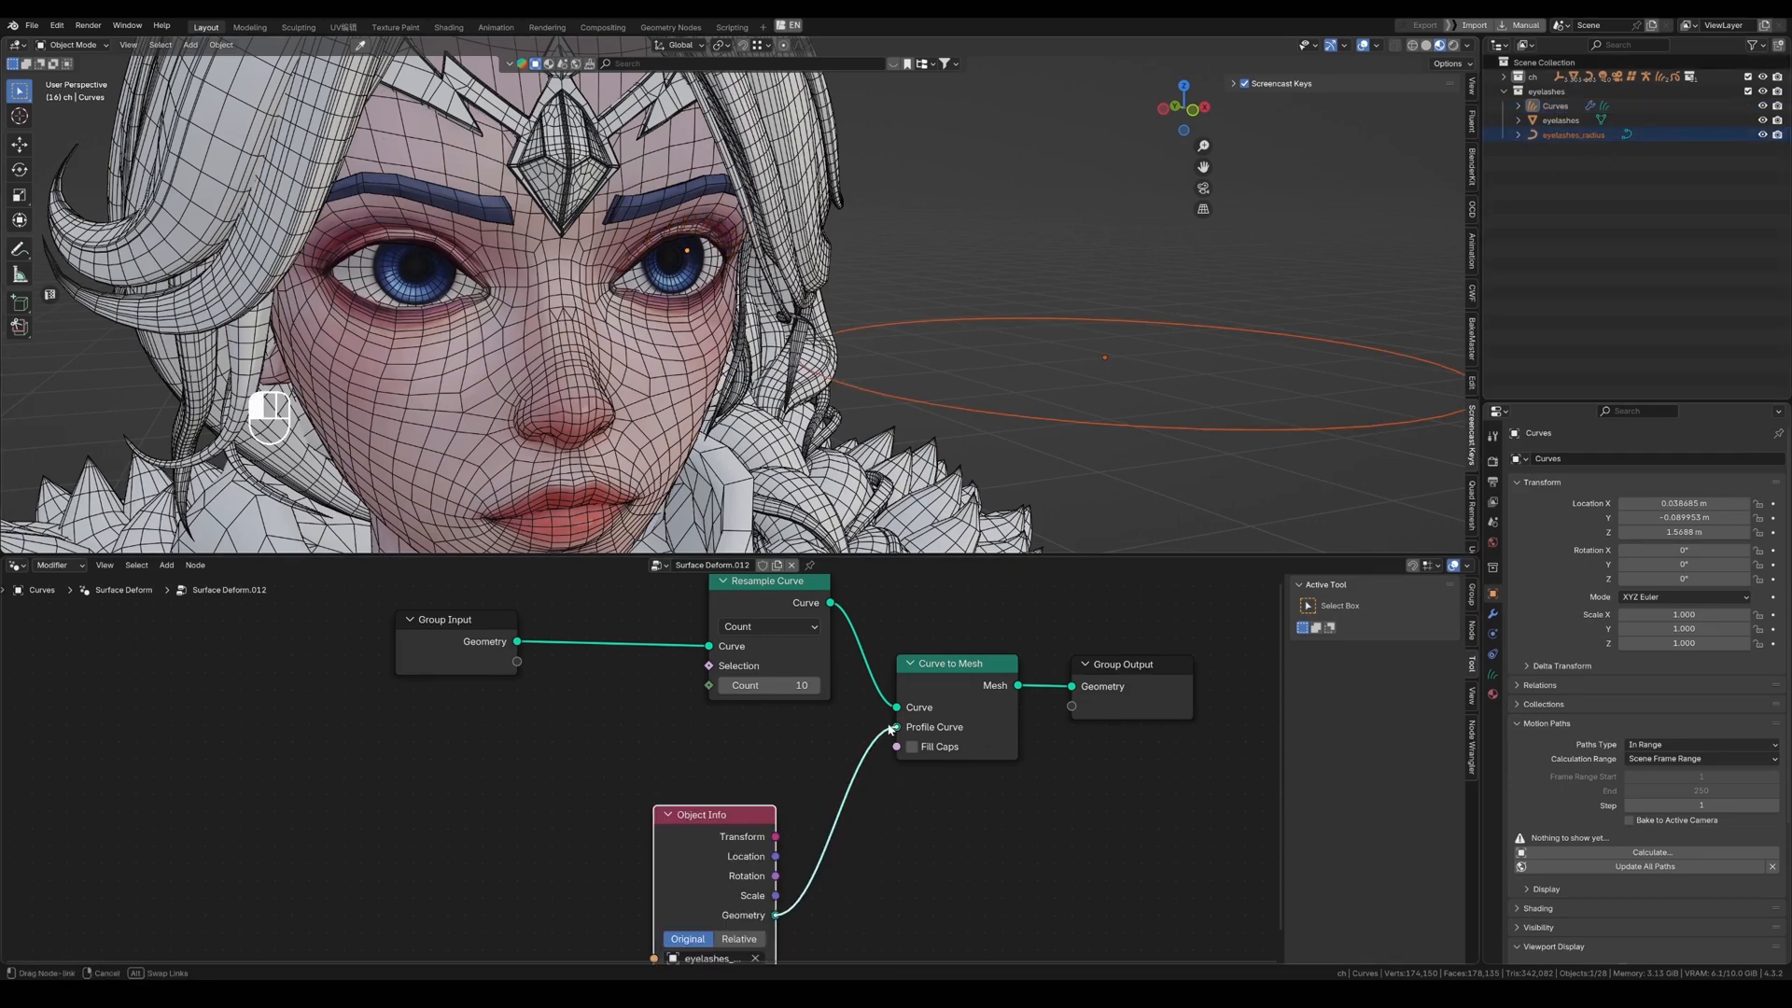
pyautogui.moveTo(891, 731); pyautogui.dragTo(891, 731)
# Scale down all points of the eyelashes_radius circle in two passes in Edit Mode to thin the lash meshes.
pyautogui.scroll(-5, 872, 224)
pyautogui.scroll(3, 970, 291)
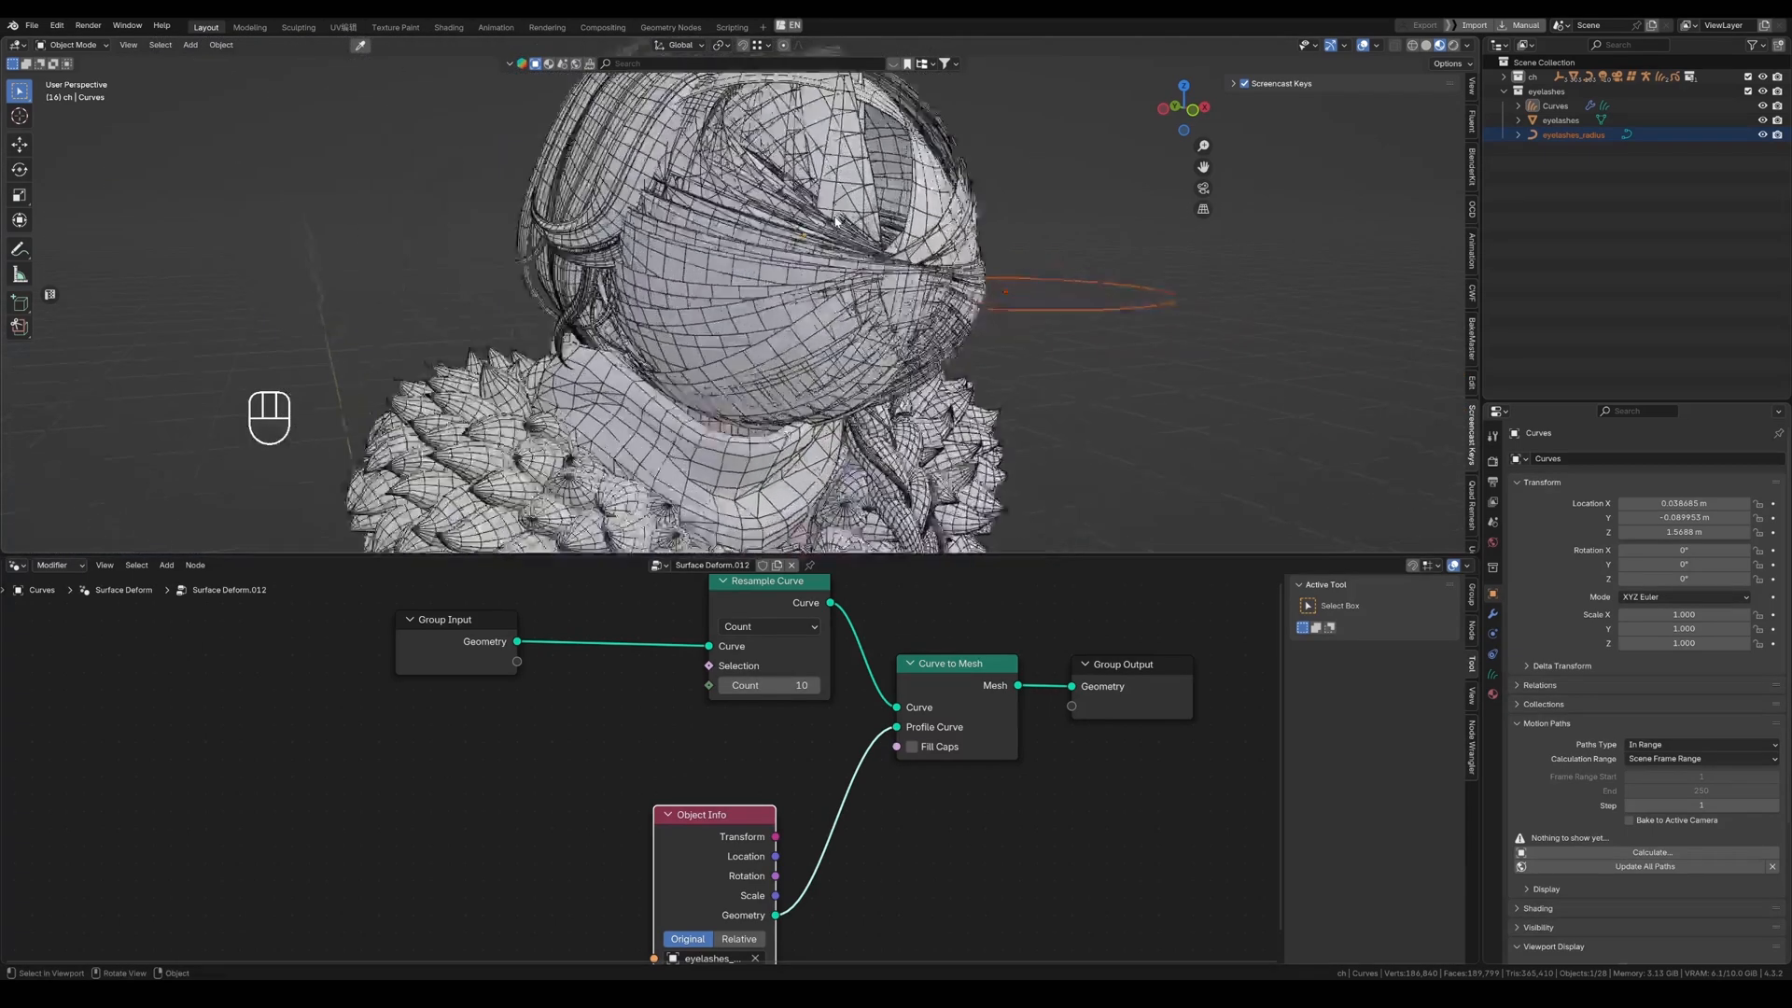
pyautogui.click(1154, 344)
pyautogui.press('Tab')
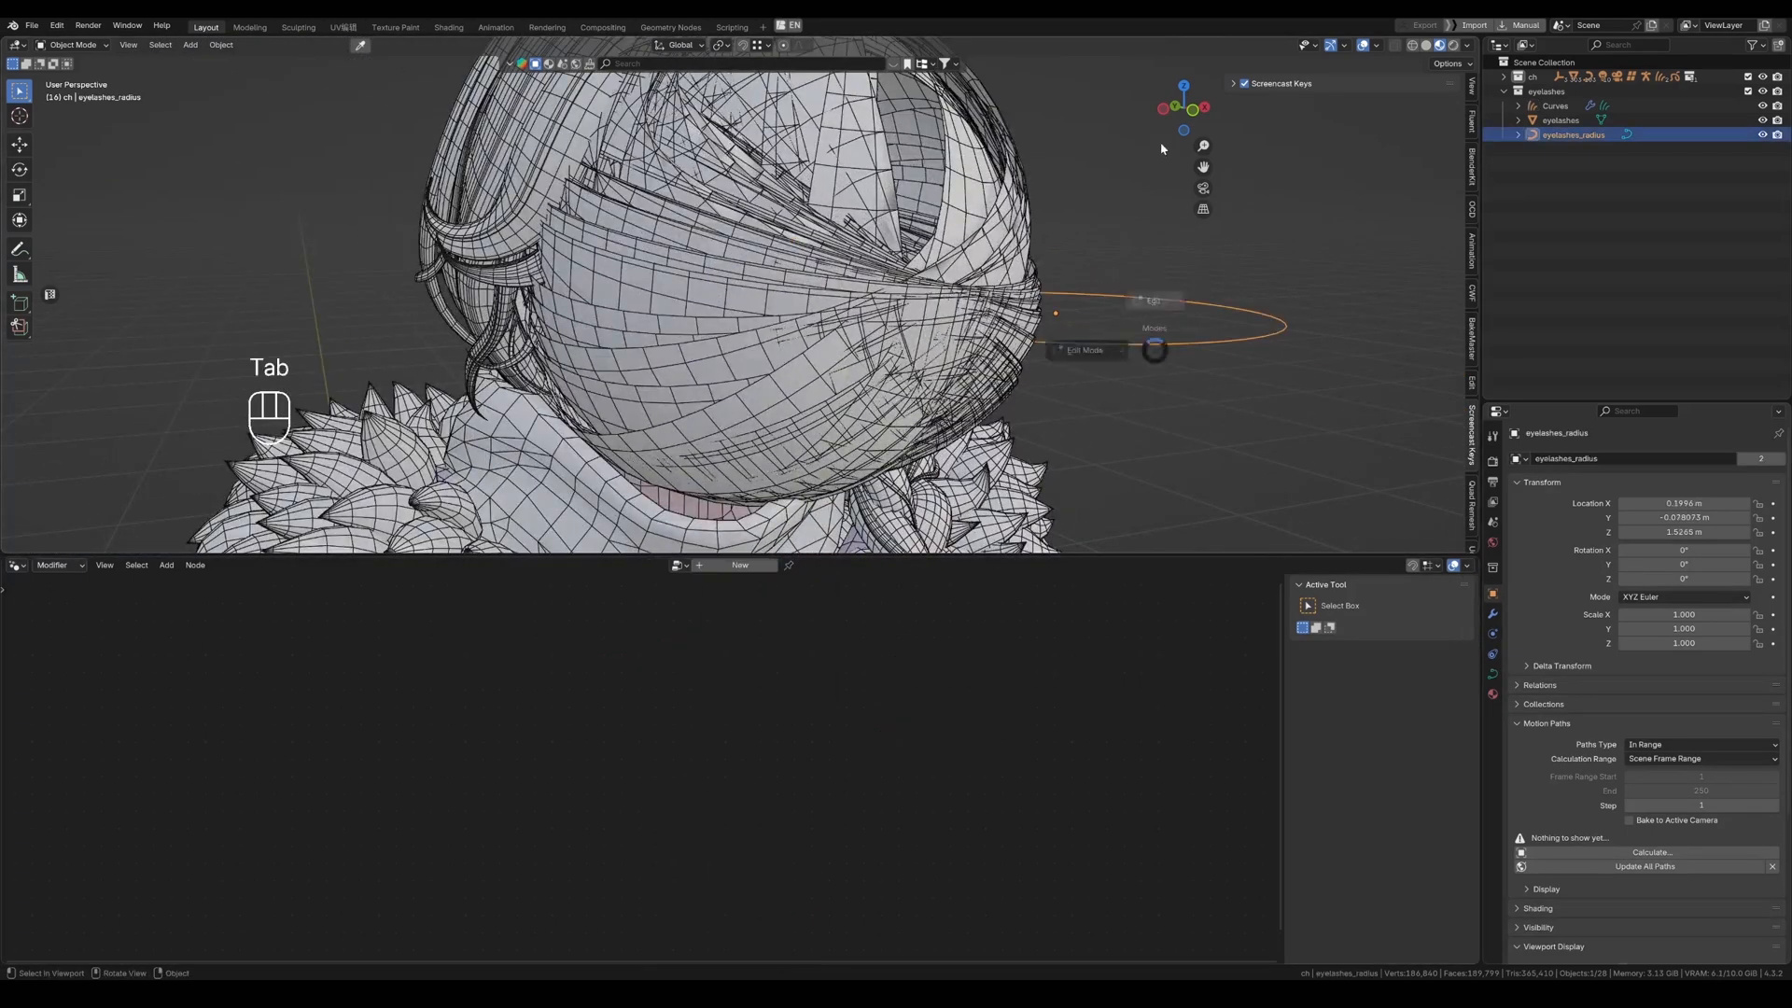
pyautogui.press('a')
pyautogui.press('s')
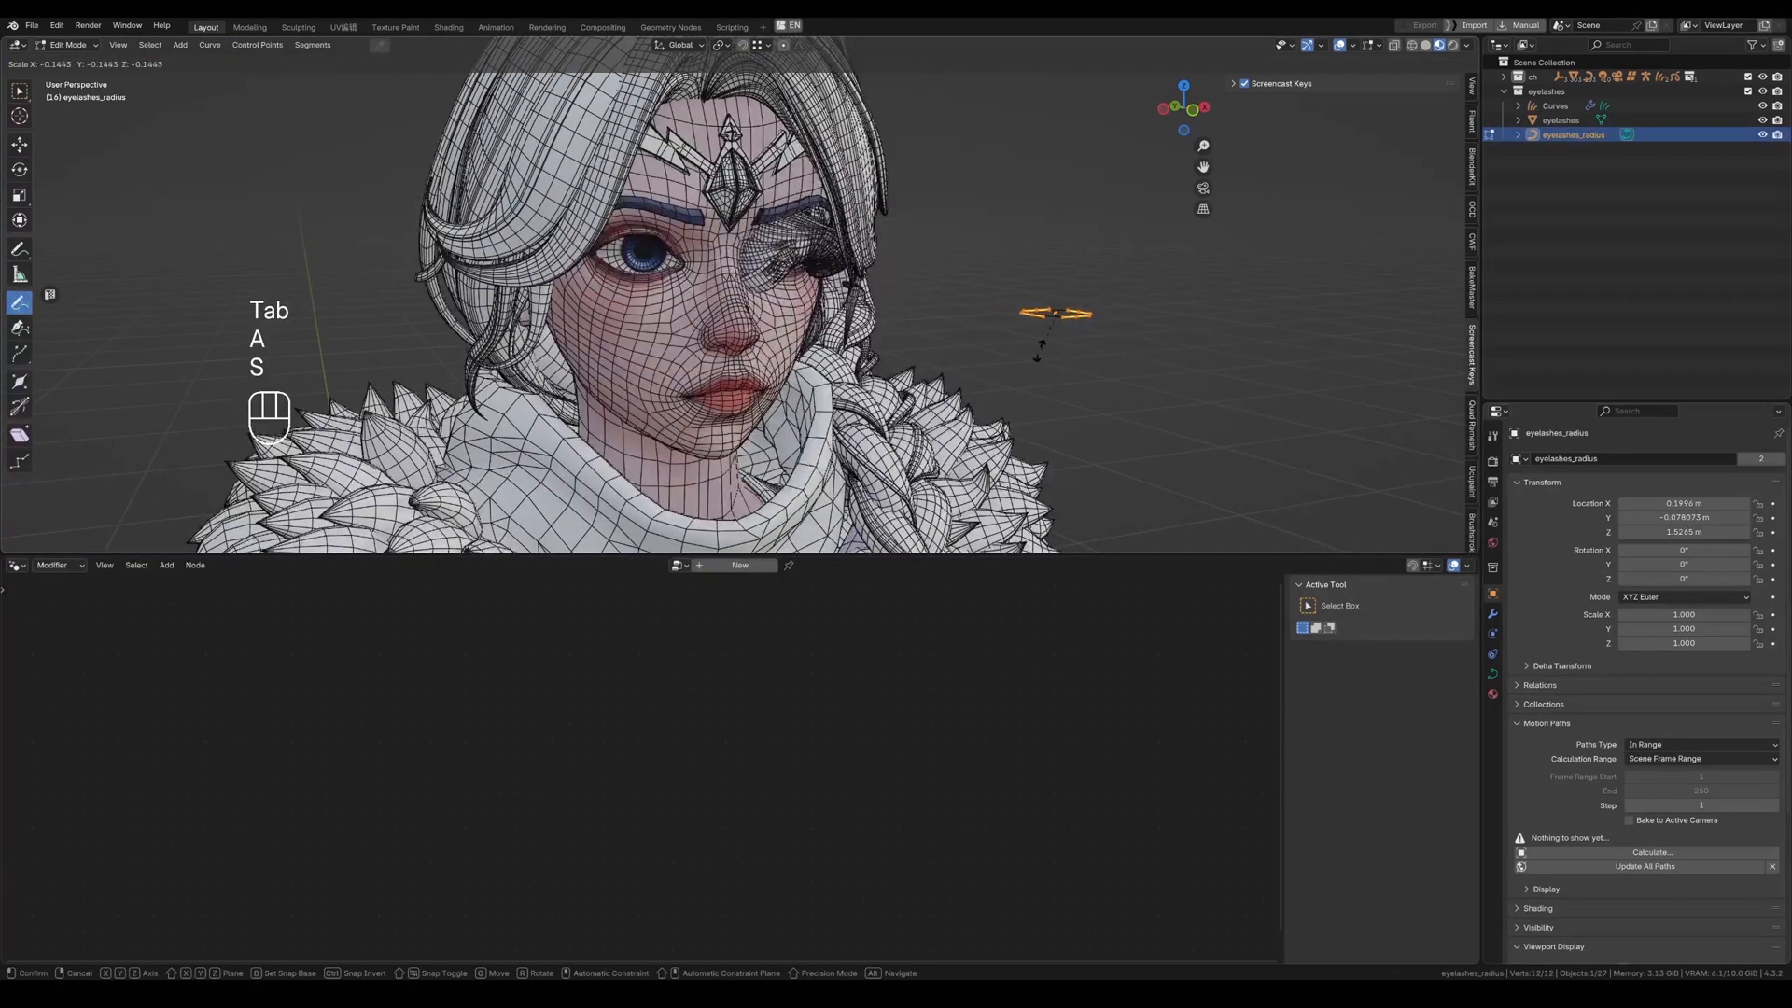
pyautogui.click(1073, 327)
pyautogui.press('s')
pyautogui.click(1147, 348)
pyautogui.scroll(5, 695, 203)
pyautogui.scroll(-4, 644, 248)
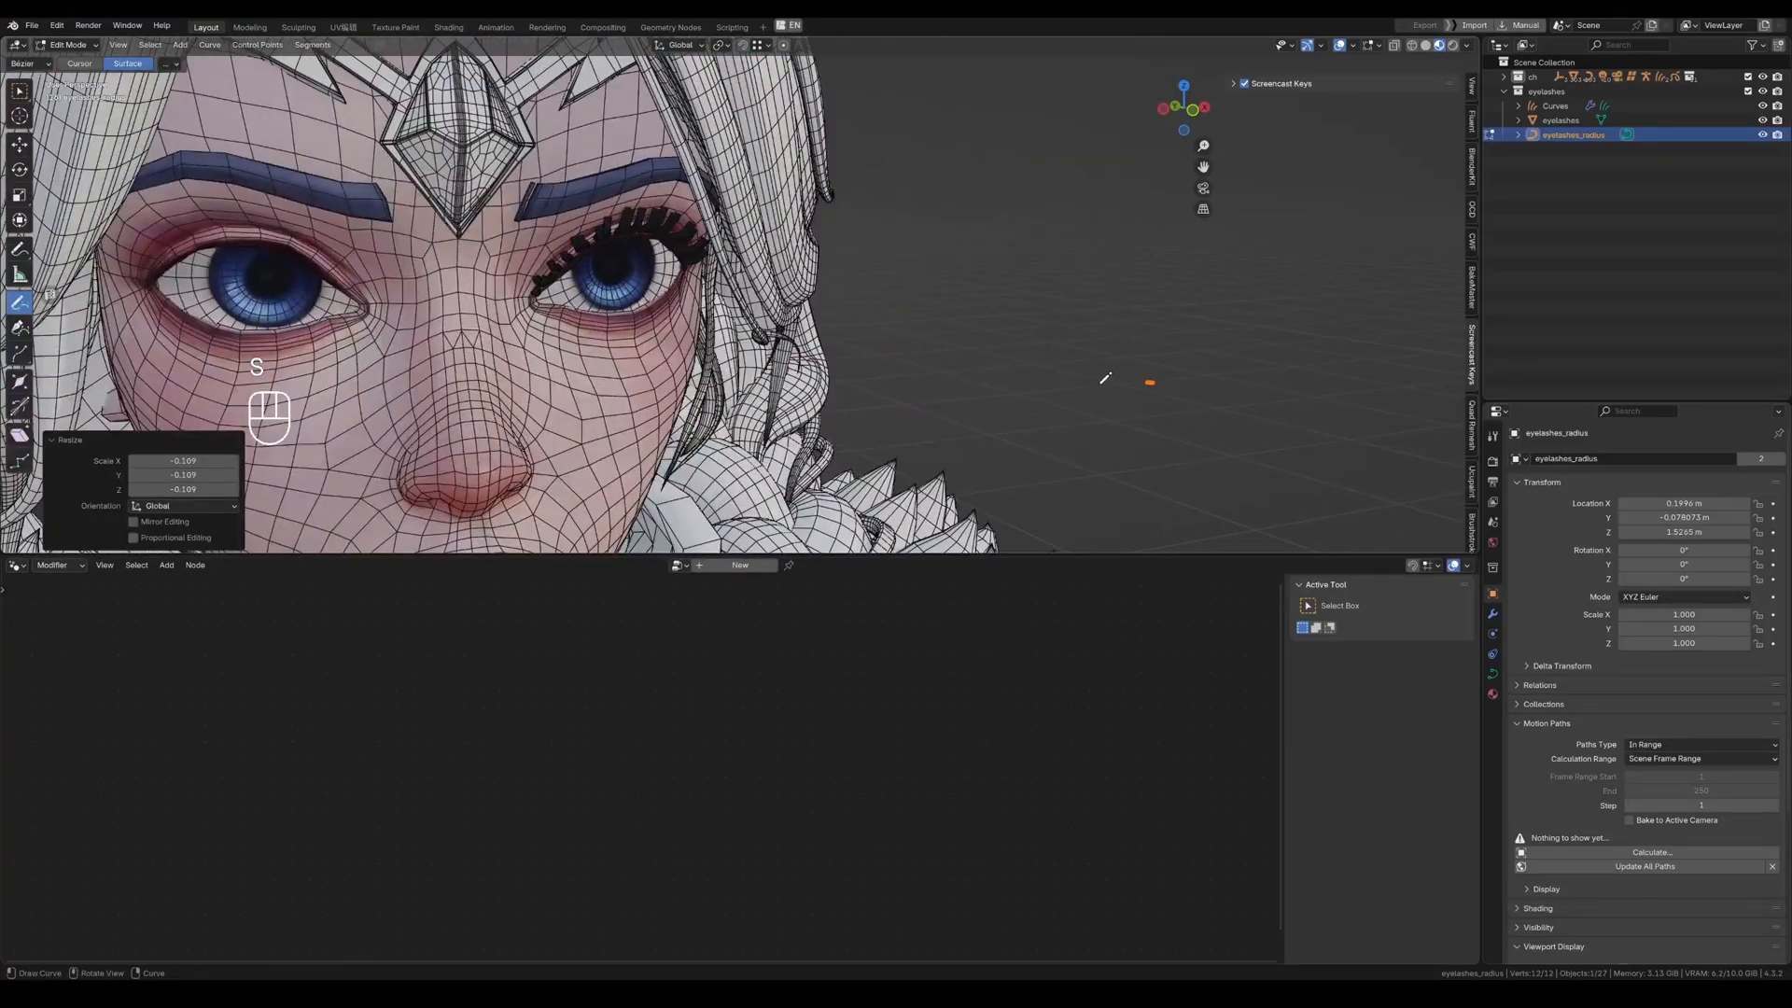
# Move the eyelashes_radius circle closer to the face and enlarge the object to a scale of 8.415.
pyautogui.hotkey('ctrl', 'z')
pyautogui.hotkey('shift', 's')
pyautogui.press('Tab')
pyautogui.press('s')
pyautogui.click(1169, 386)
pyautogui.press('Tab')
pyautogui.scroll(-4, 1136, 387)
pyautogui.press('s')
pyautogui.click(1447, 390)
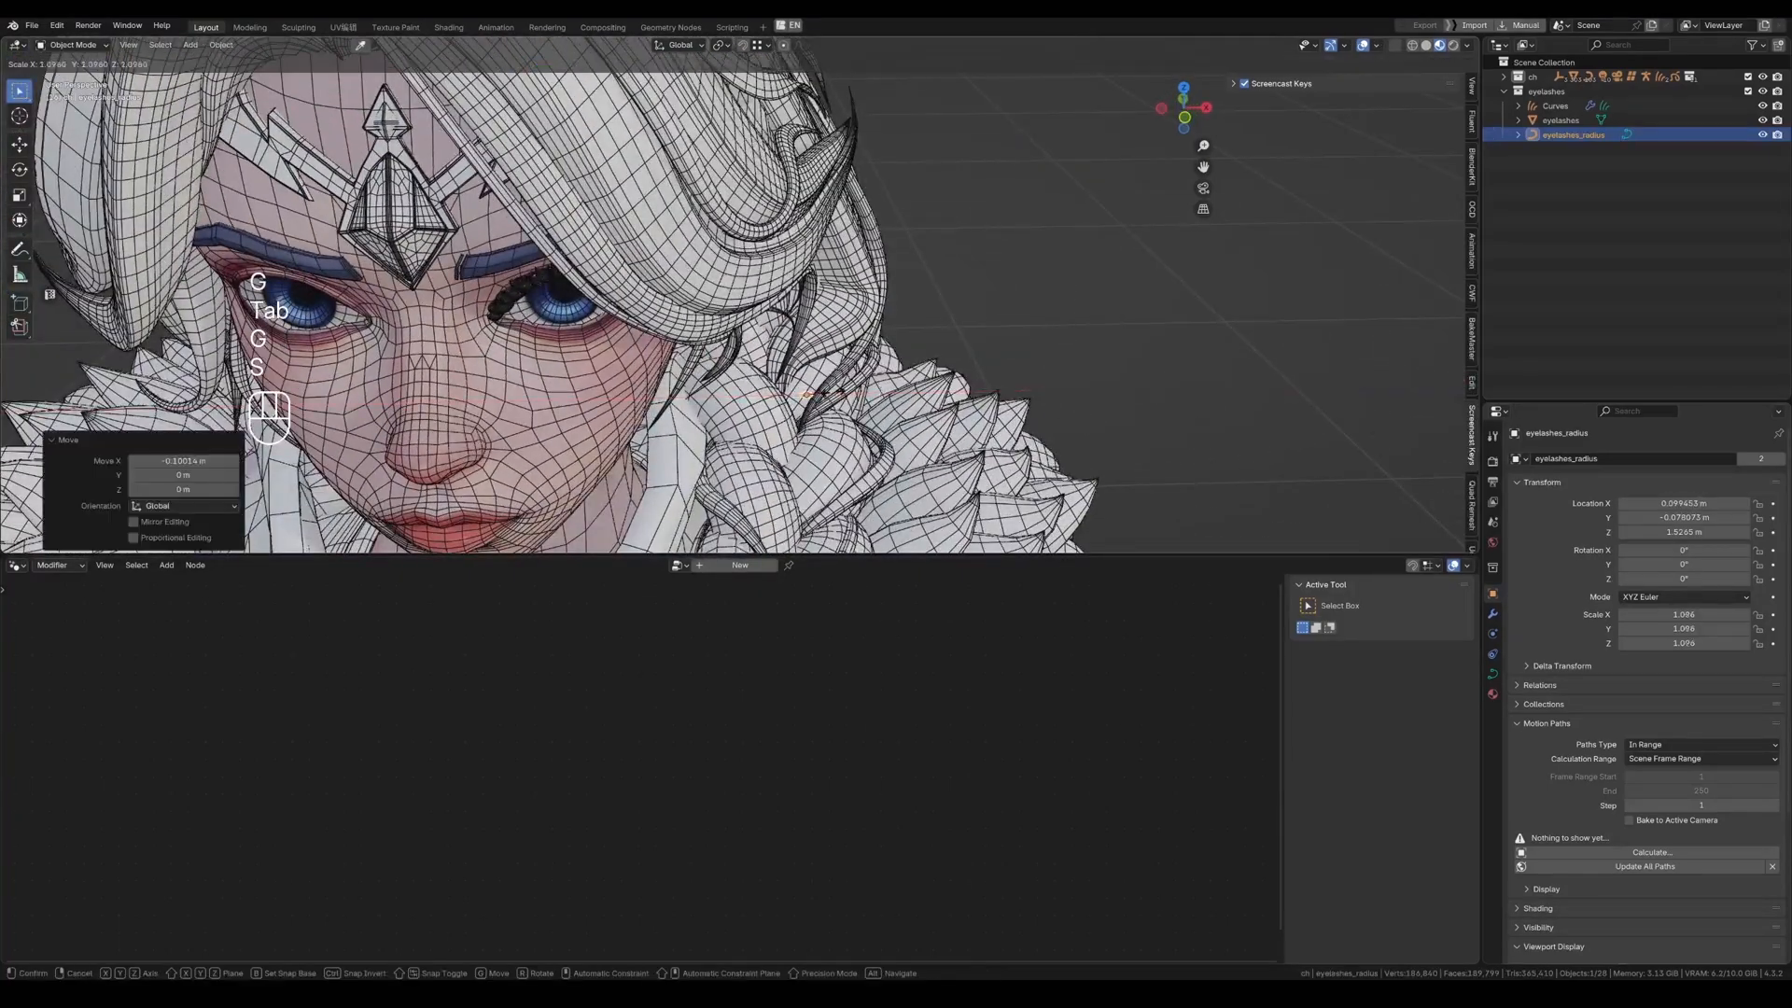
pyautogui.hotkey('ctrl', 'z')
pyautogui.hotkey('ctrl', 'z')
# Reposition the circle beside the face at about X 0.085 m, Y -0.108 m, Z 1.553 m.
pyautogui.scroll(6, 1000, 348)
pyautogui.press('g')
pyautogui.click(1081, 272)
pyautogui.press('g')
pyautogui.click(1202, 398)
pyautogui.press('g')
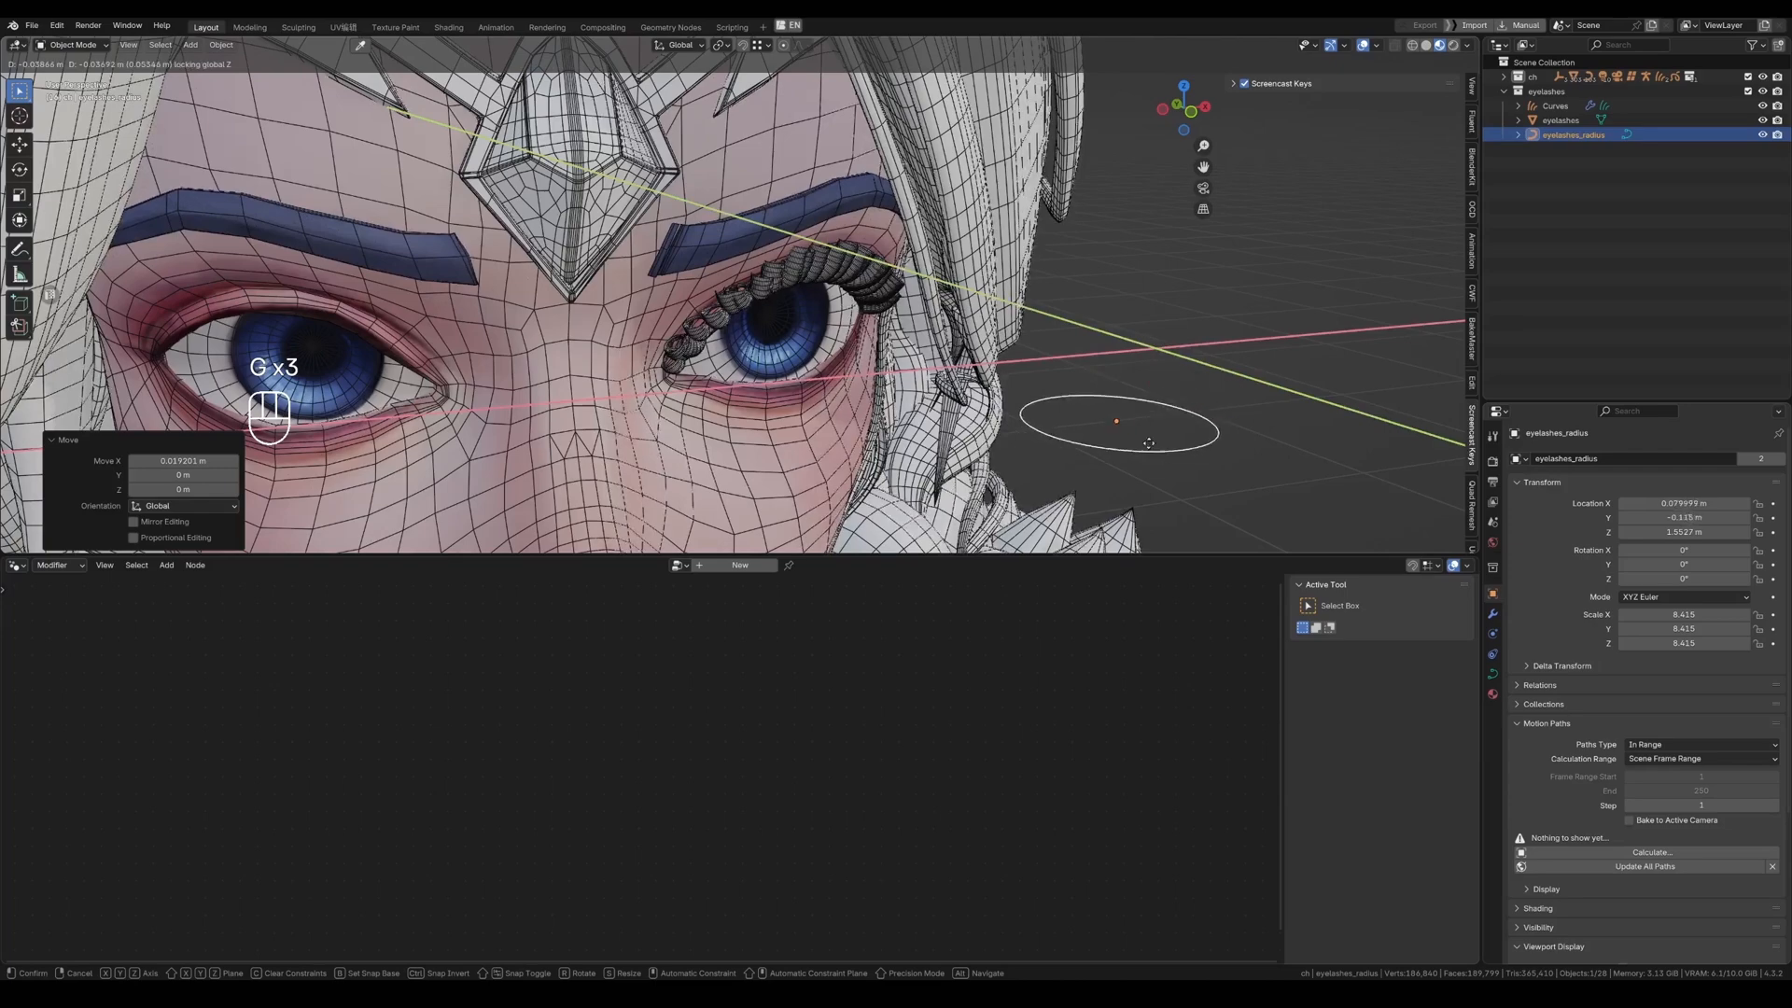
pyautogui.click(1143, 434)
# Scale all points of the eyelashes_radius circle down in Edit Mode to slim the lashes, then return to Object Mode.
pyautogui.scroll(3, 1143, 434)
pyautogui.press('Tab')
pyautogui.press('a')
pyautogui.press('s')
pyautogui.click(1147, 400)
pyautogui.moveTo(1147, 401)
pyautogui.mouseDown(button='middle')
pyautogui.moveTo(1050, 392)
pyautogui.moveTo(1116, 384)
pyautogui.mouseUp(button='middle')
pyautogui.press('Tab')
pyautogui.click(1116, 384)
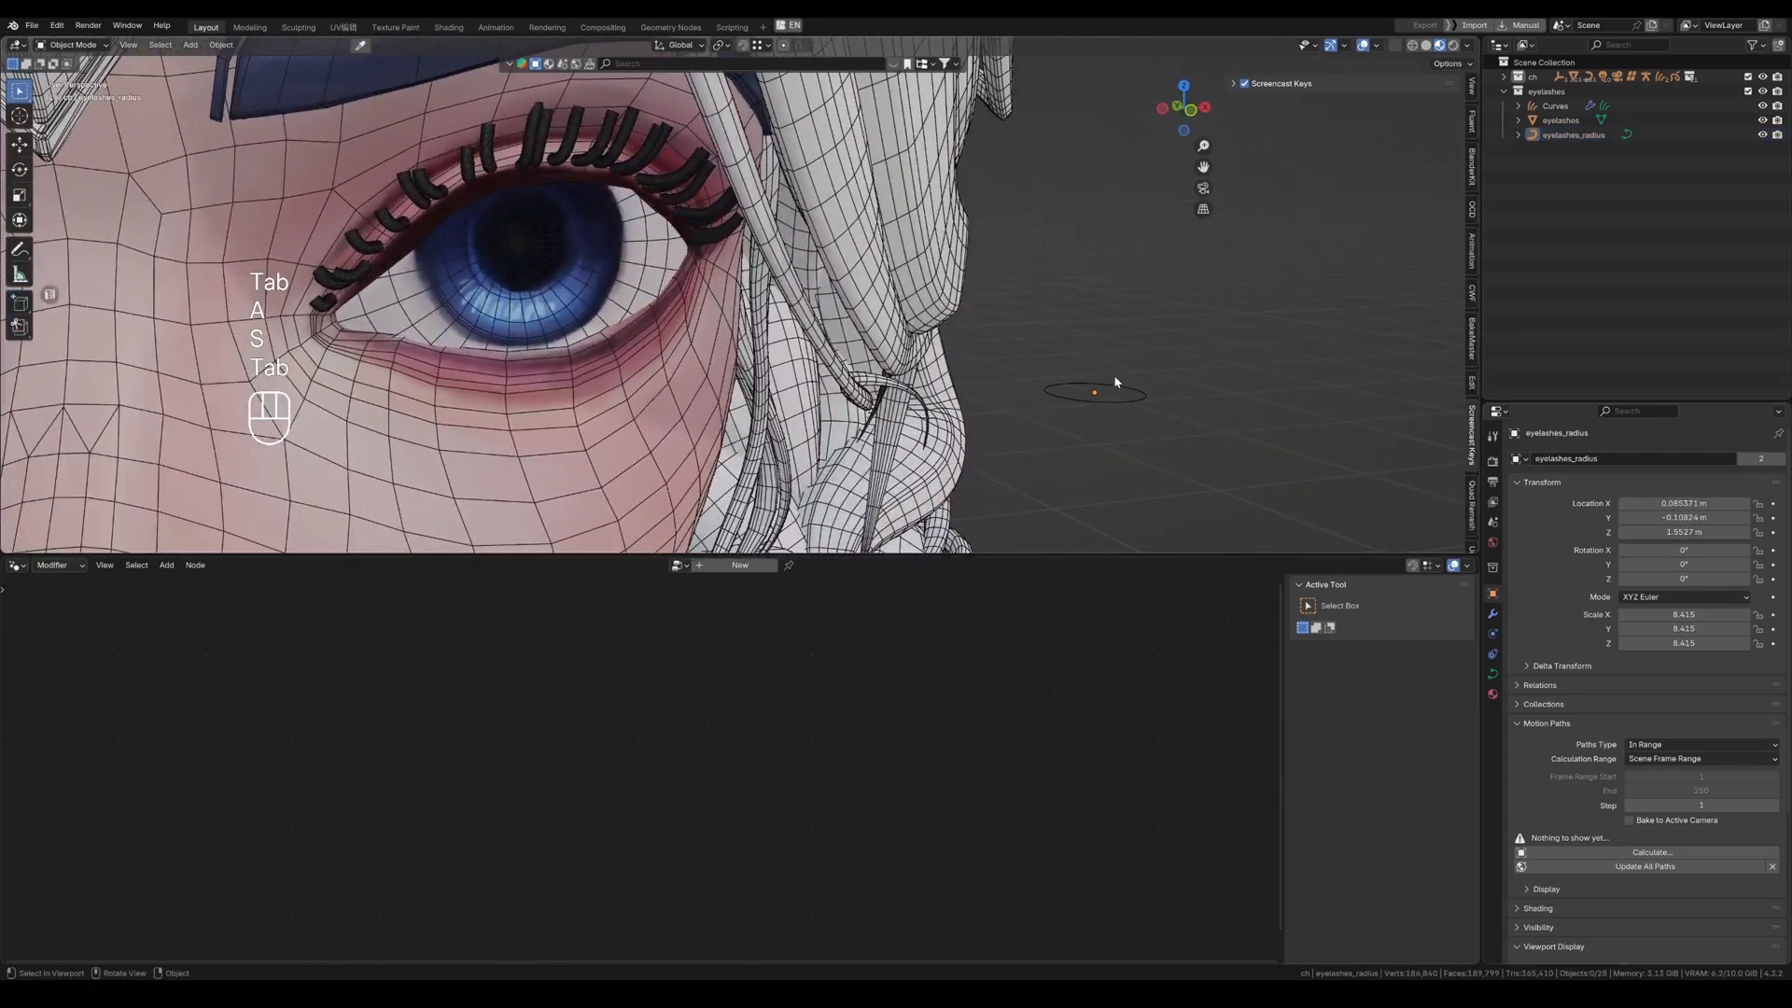
# Select the lash curves, set the Resample Curve count to 8 and move Group Input away to make room.
pyautogui.click(695, 140)
pyautogui.moveTo(746, 280); pyautogui.dragTo(840, 299, button='middle')
pyautogui.moveTo(460, 620); pyautogui.dragTo(407, 622)
pyautogui.keyDown('shift'); pyautogui.hscroll(-5, 809, 668); pyautogui.keyUp('shift')
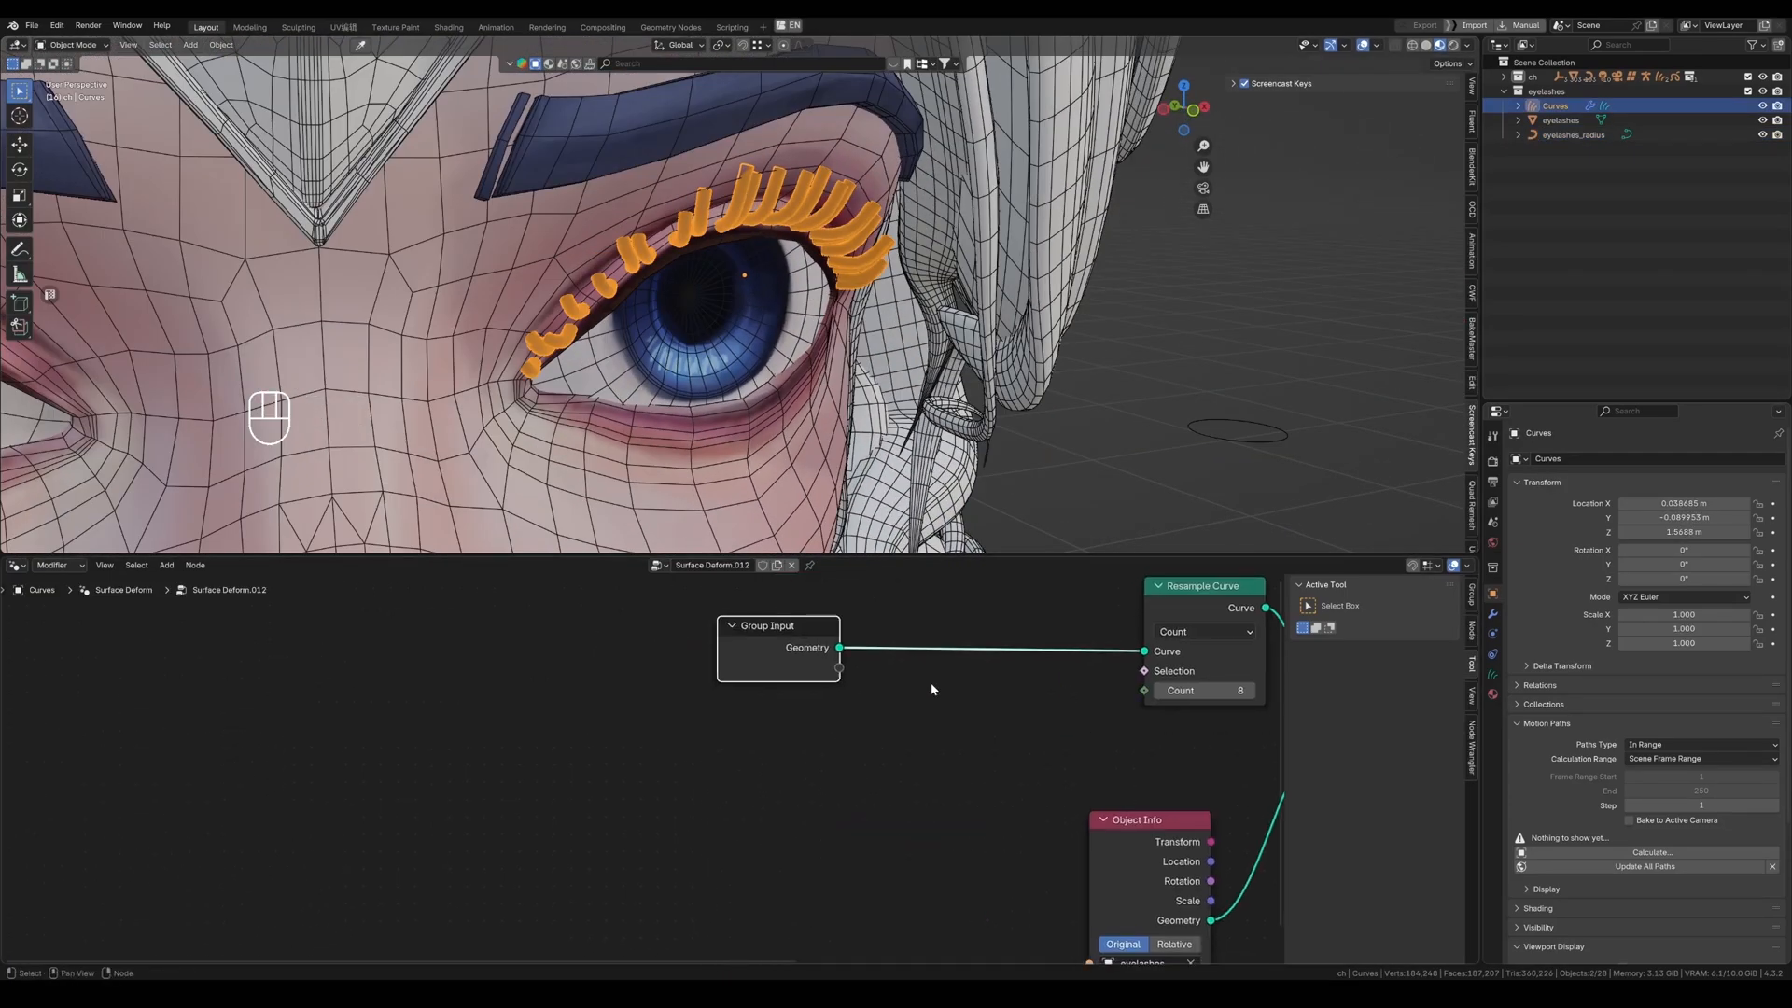
# Insert a Set Curve Radius node between Group Input and Resample Curve and set its radius to 1.52 m.
pyautogui.hotkey('shift', 'a')
pyautogui.write('radius')
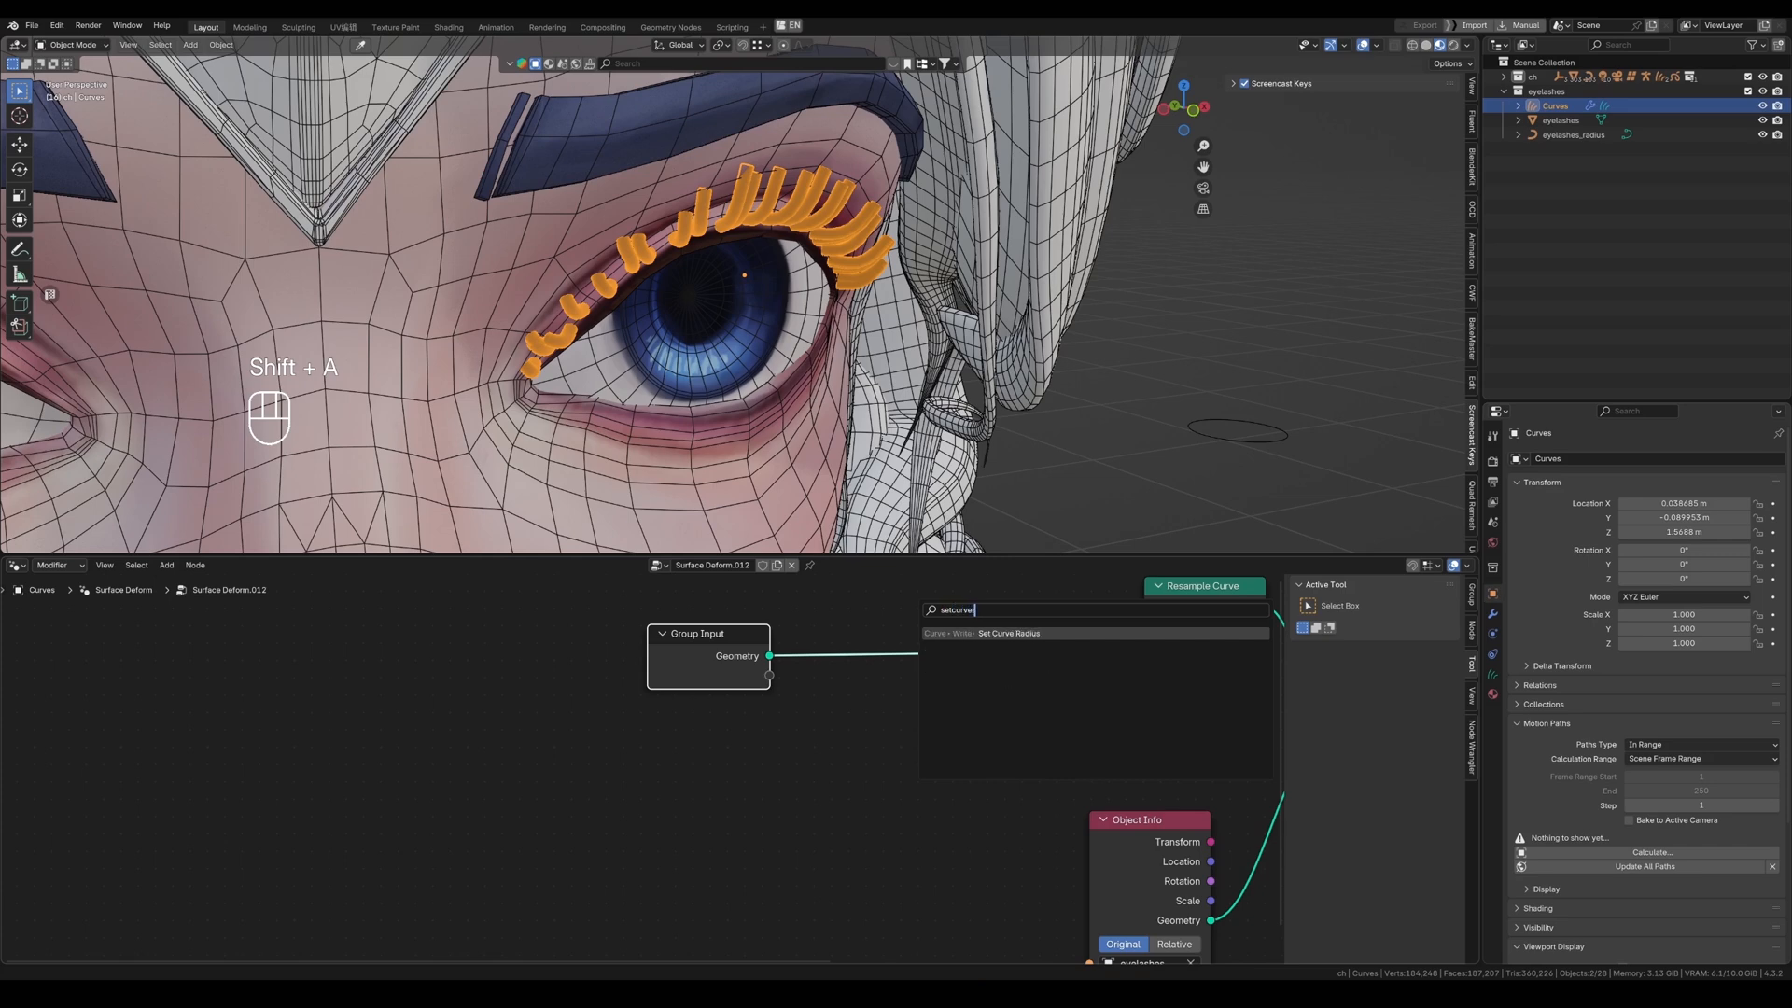
pyautogui.press('Return')
pyautogui.click(913, 606)
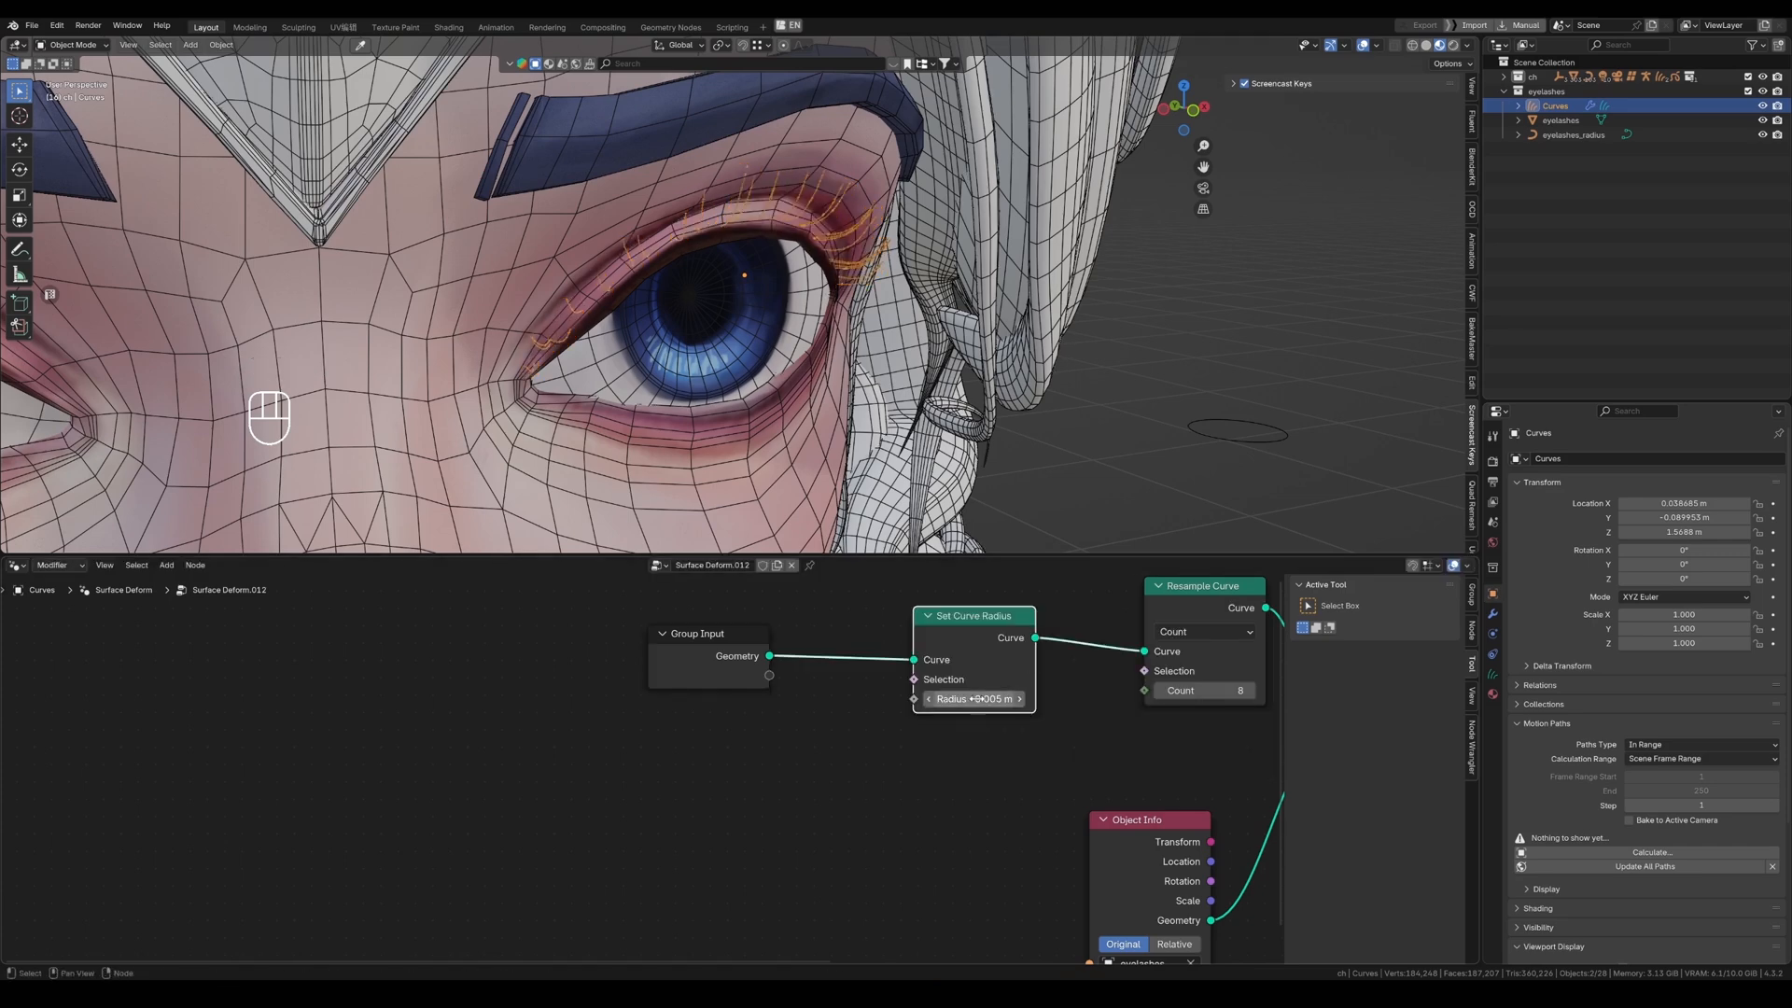
pyautogui.keyDown('shift'); pyautogui.moveTo(976, 699); pyautogui.dragTo(1073, 698); pyautogui.keyUp('shift')
# Shift Group Input away from Set Curve Radius and add a Color Ramp node below it.
pyautogui.moveTo(700, 634); pyautogui.dragTo(638, 621)
pyautogui.moveTo(638, 620); pyautogui.dragTo(859, 625, button='middle')
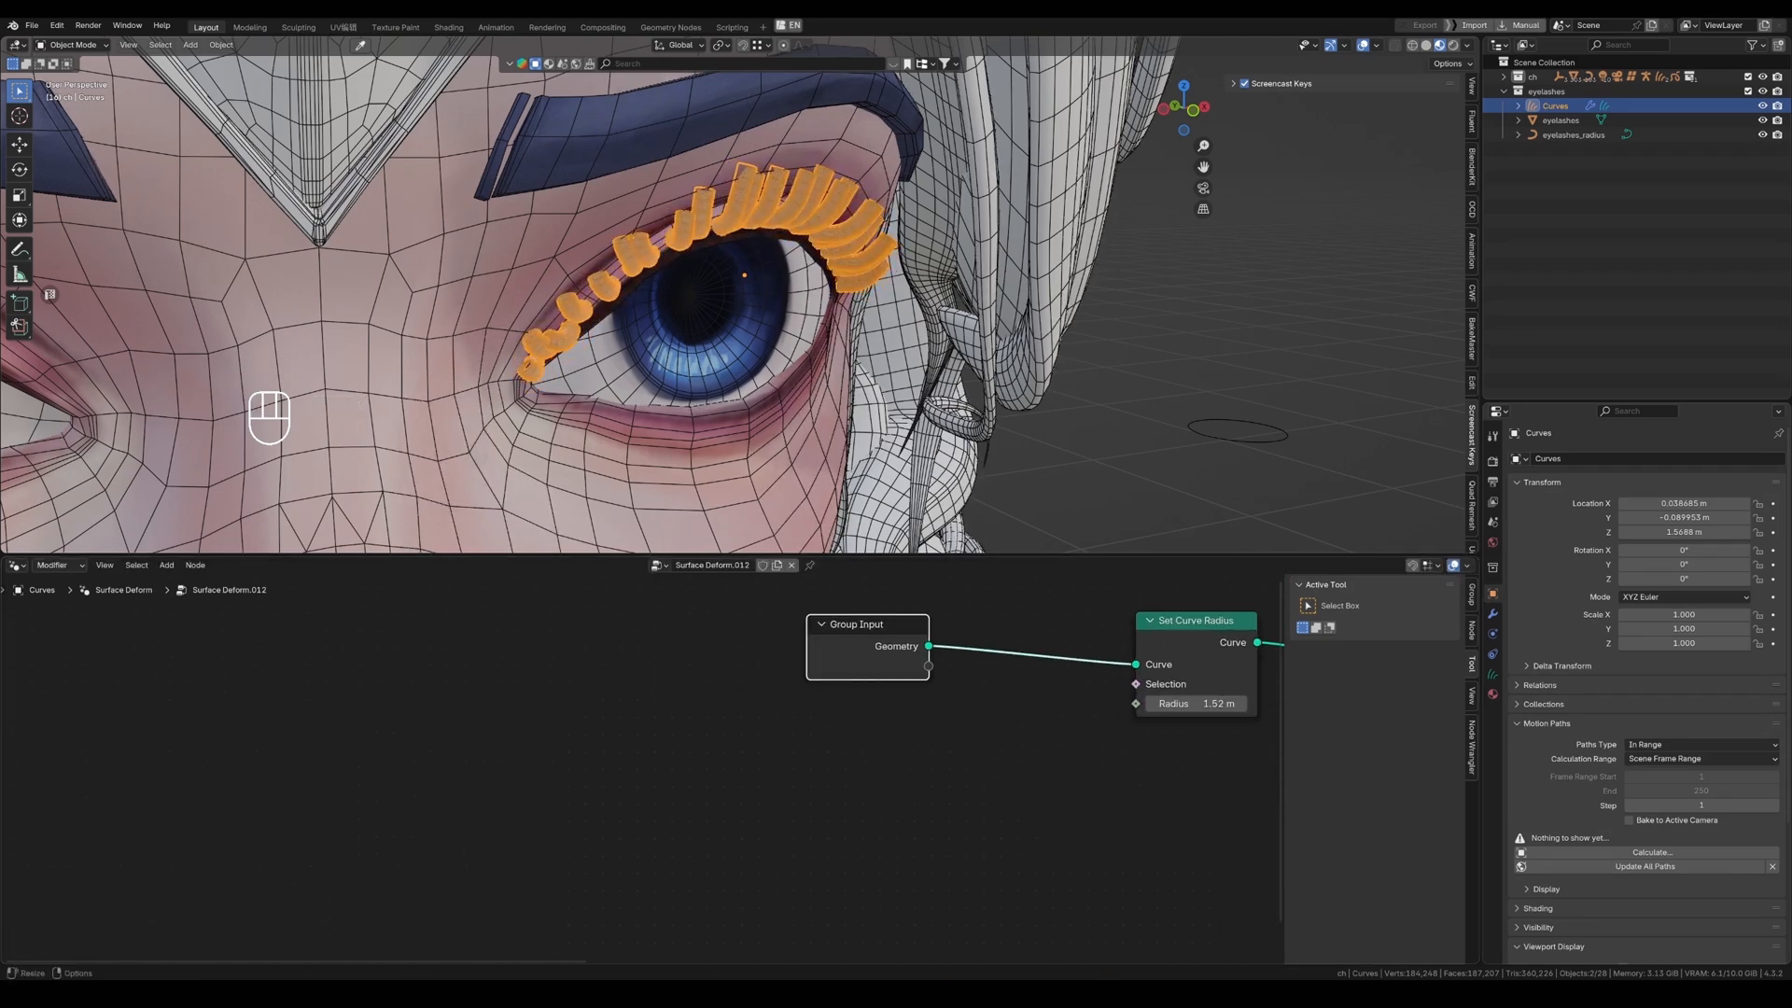
pyautogui.moveTo(932, 683); pyautogui.dragTo(803, 638, button='middle')
pyautogui.hotkey('shift', 'a')
pyautogui.write('l')
pyautogui.press('BackSpace')
pyautogui.press('BackSpace')
pyautogui.press('Down')
pyautogui.press('Return')
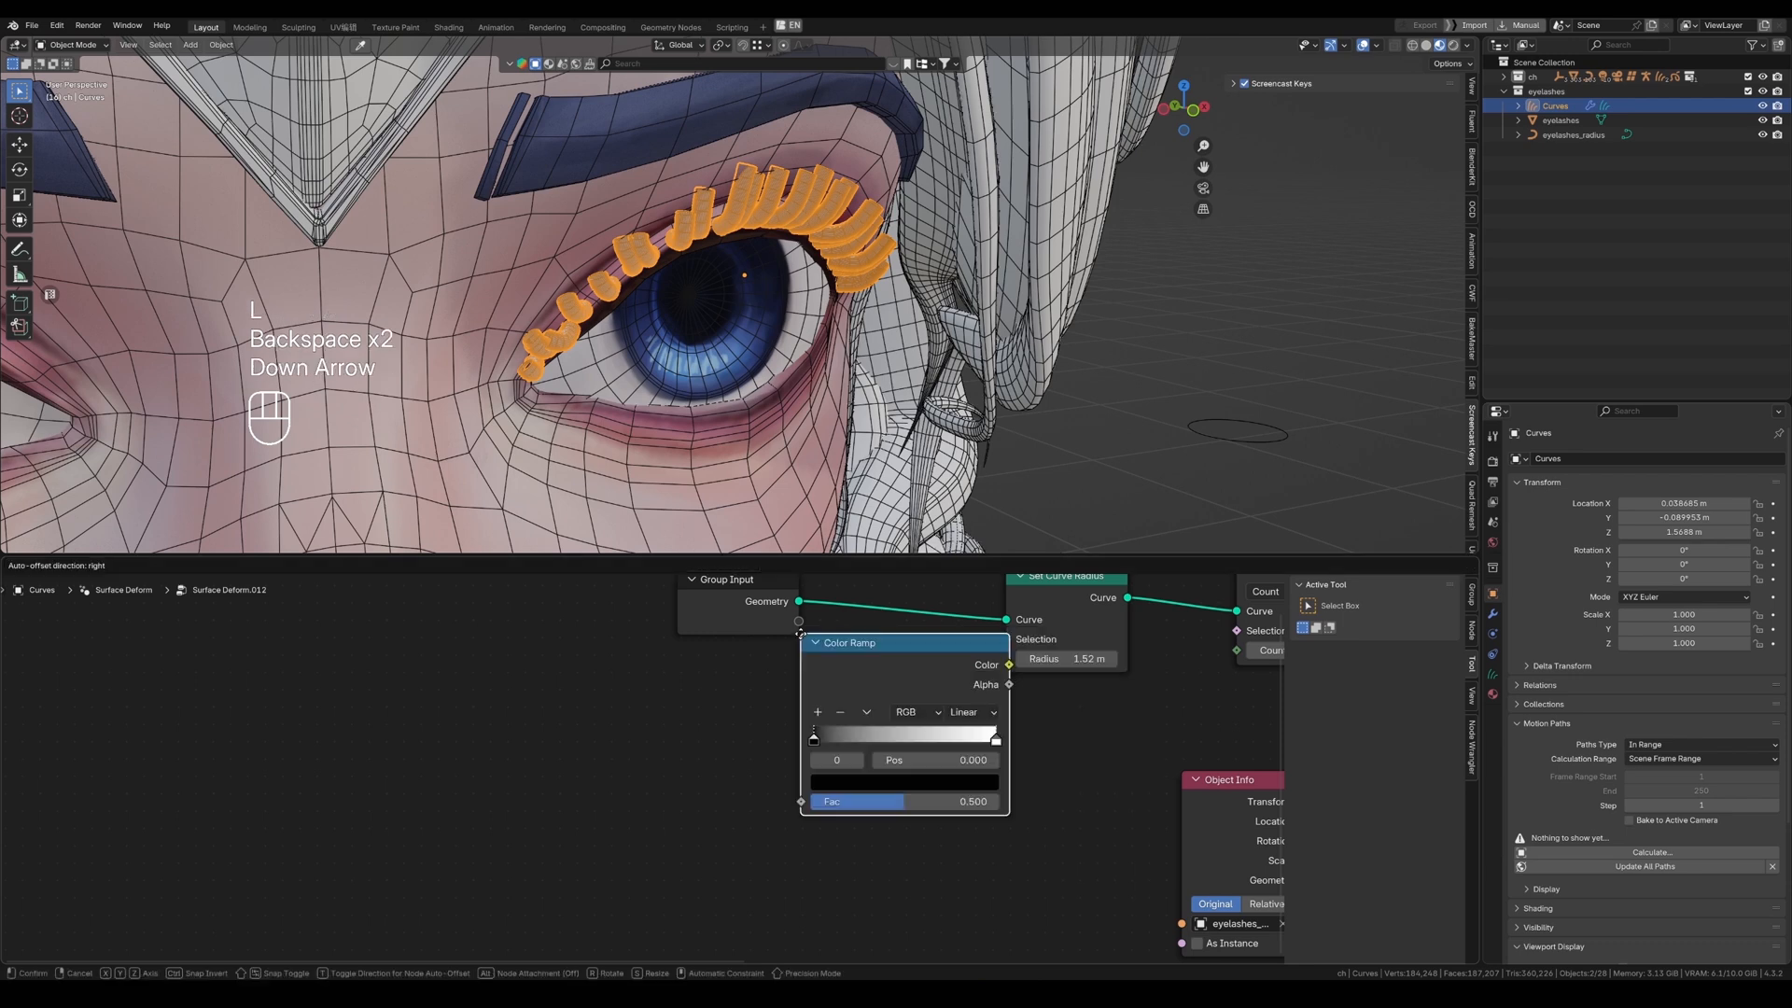
pyautogui.click(902, 659)
# Add a Spline Parameter node and link its Factor to the Color Ramp's Fac input.
pyautogui.hotkey('shift', 'a')
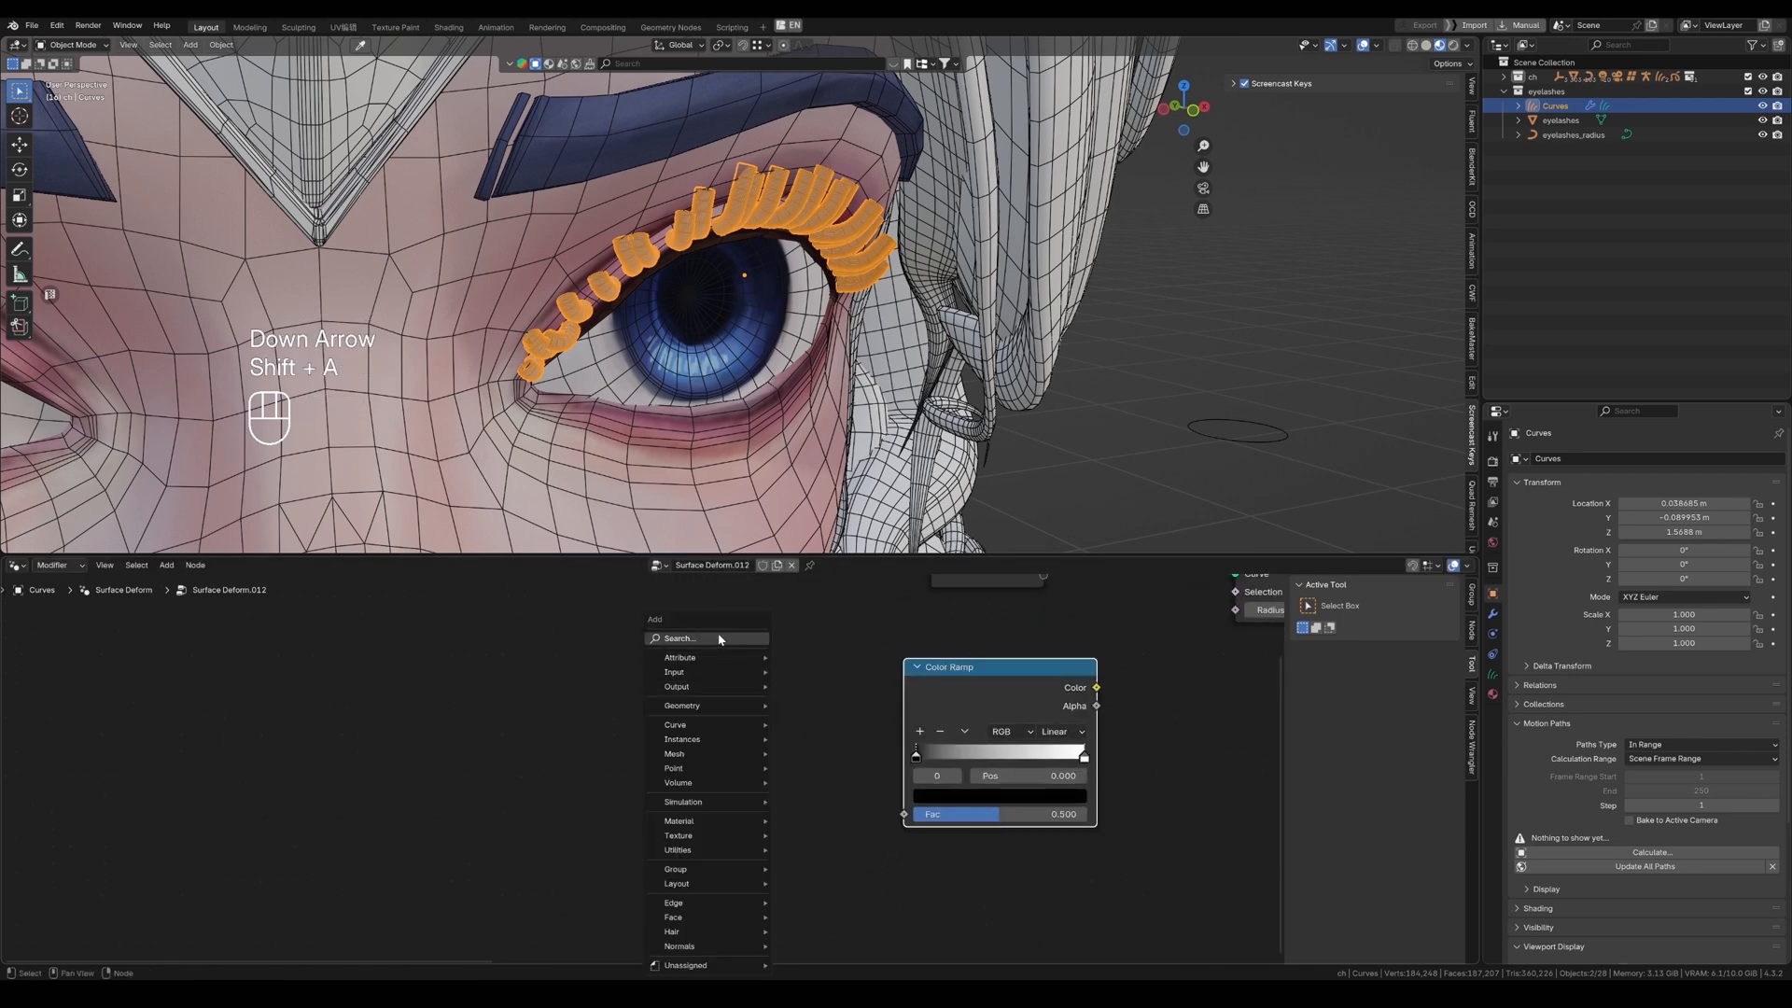
pyautogui.write('spline p')
pyautogui.press('Return')
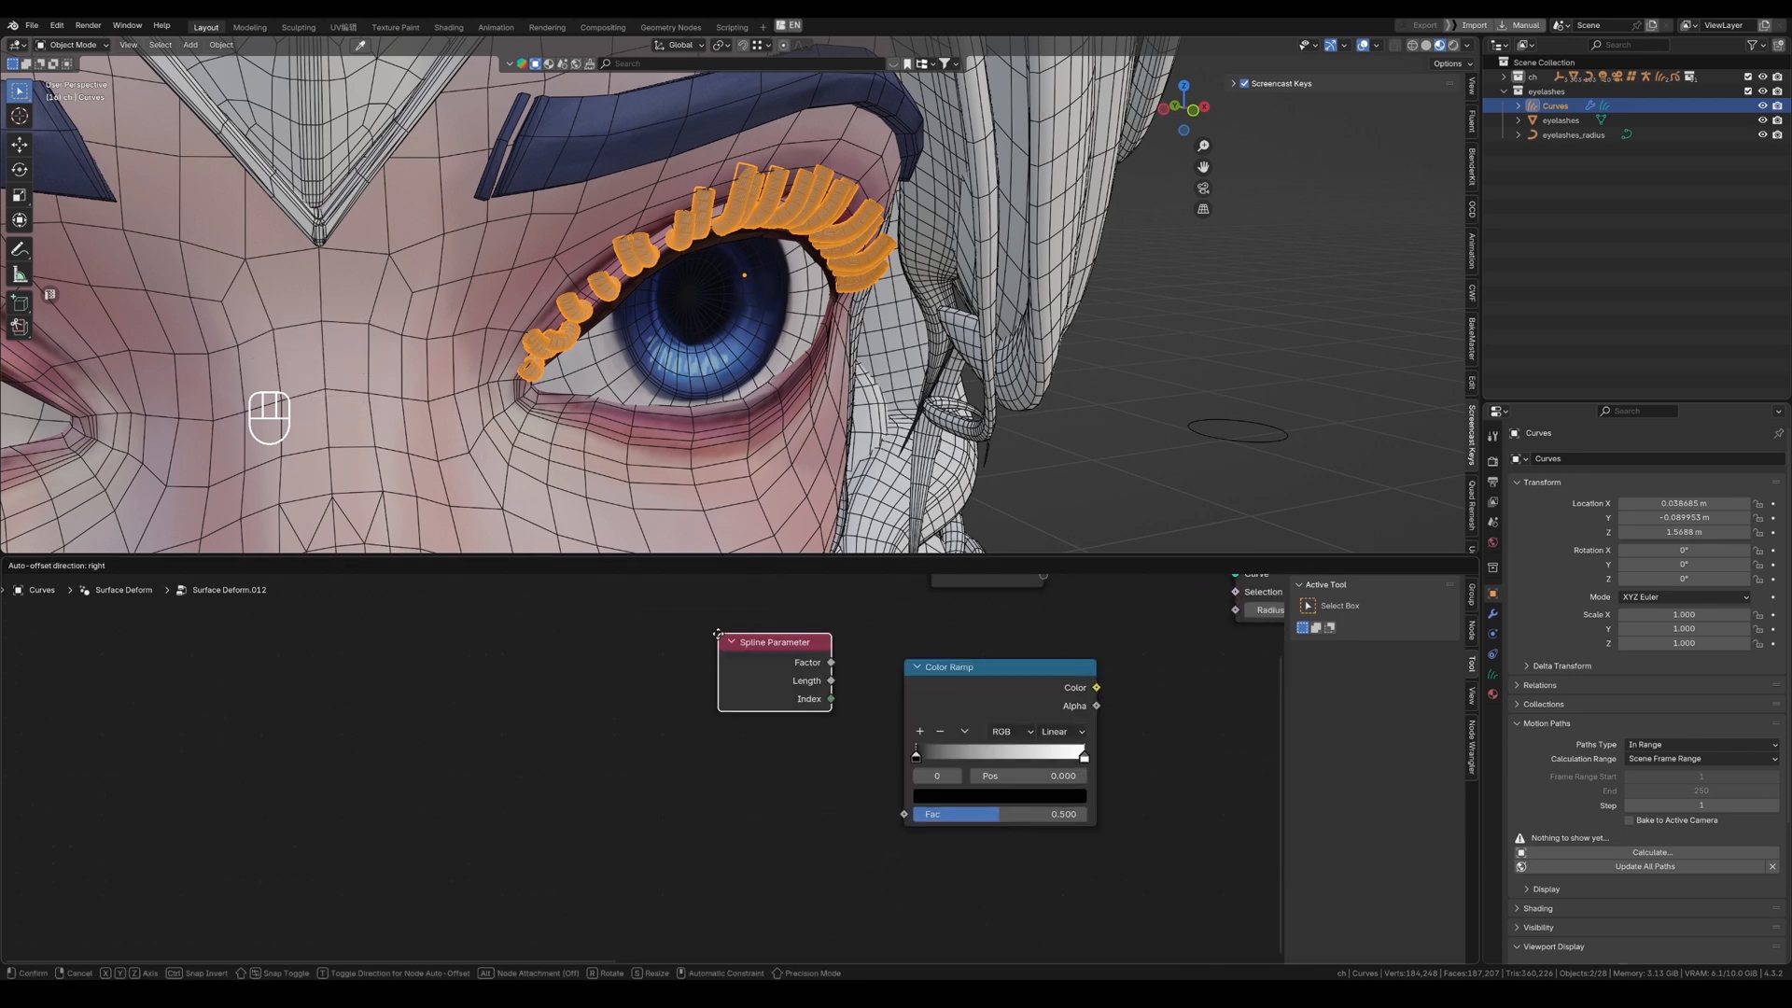
pyautogui.click(702, 739)
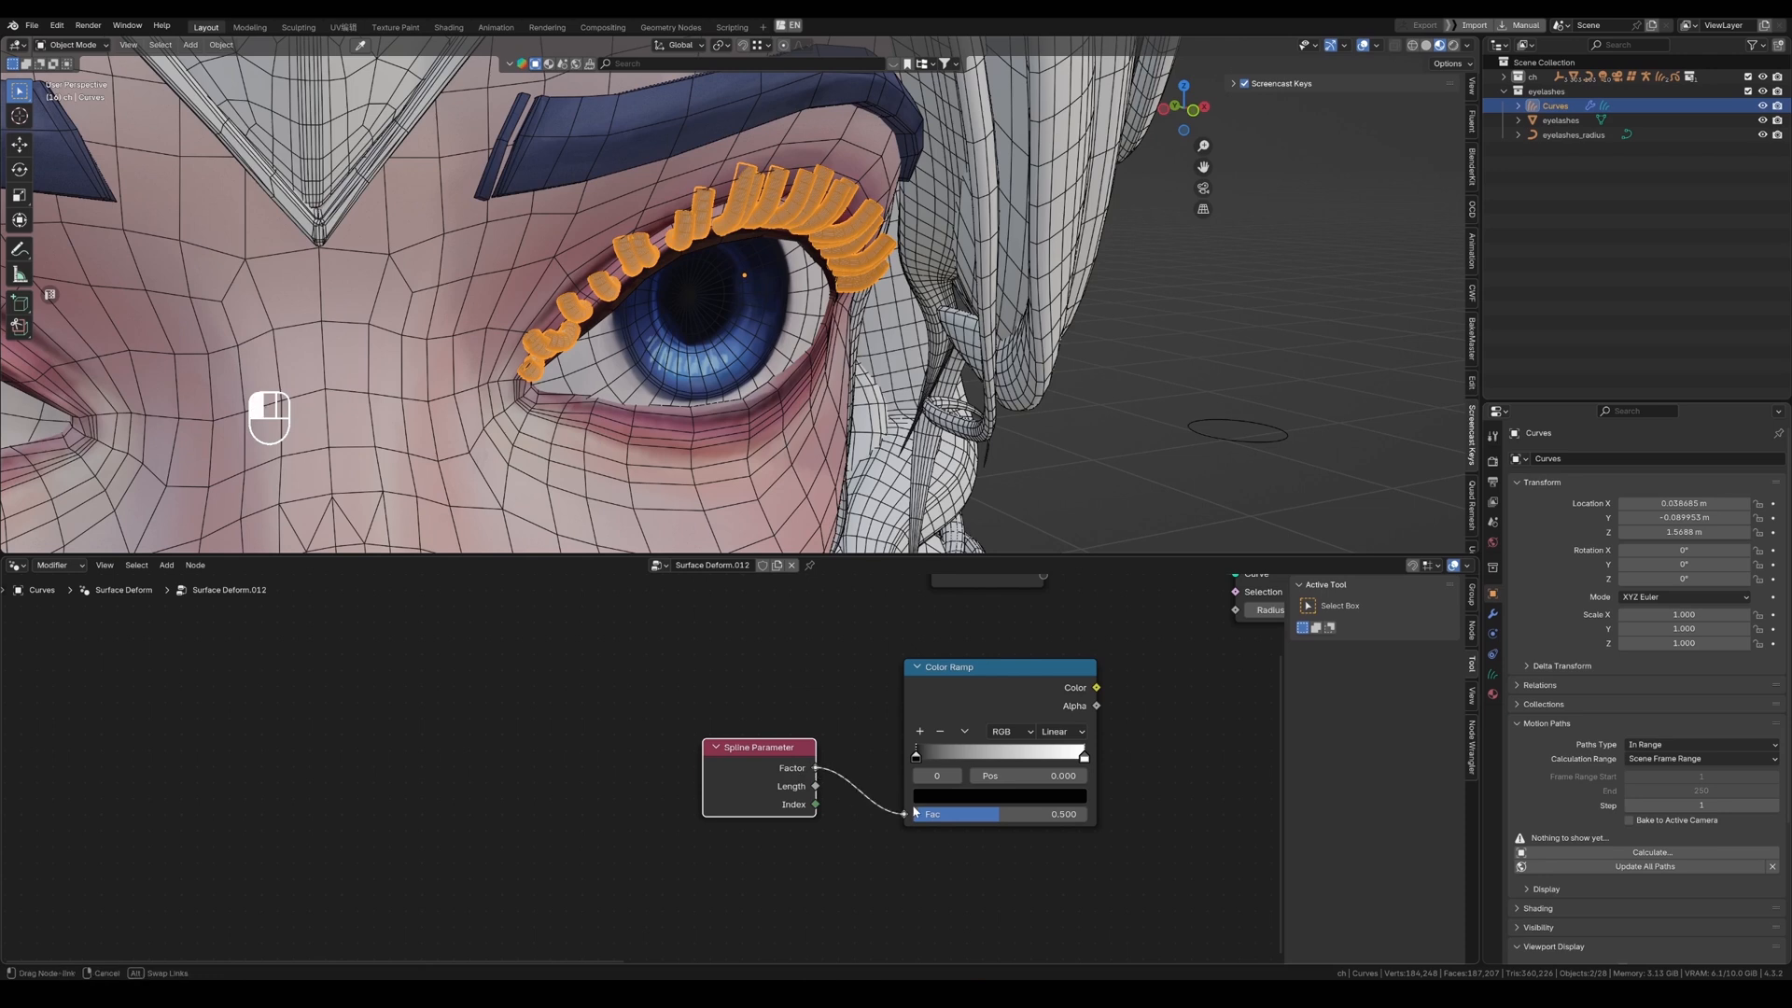
pyautogui.moveTo(914, 816); pyautogui.dragTo(904, 814)
# Link the Color Ramp's Color output to the Radius input of Set Curve Radius and tidy the ramp node's position.
pyautogui.moveTo(1198, 700); pyautogui.dragTo(926, 782, button='middle')
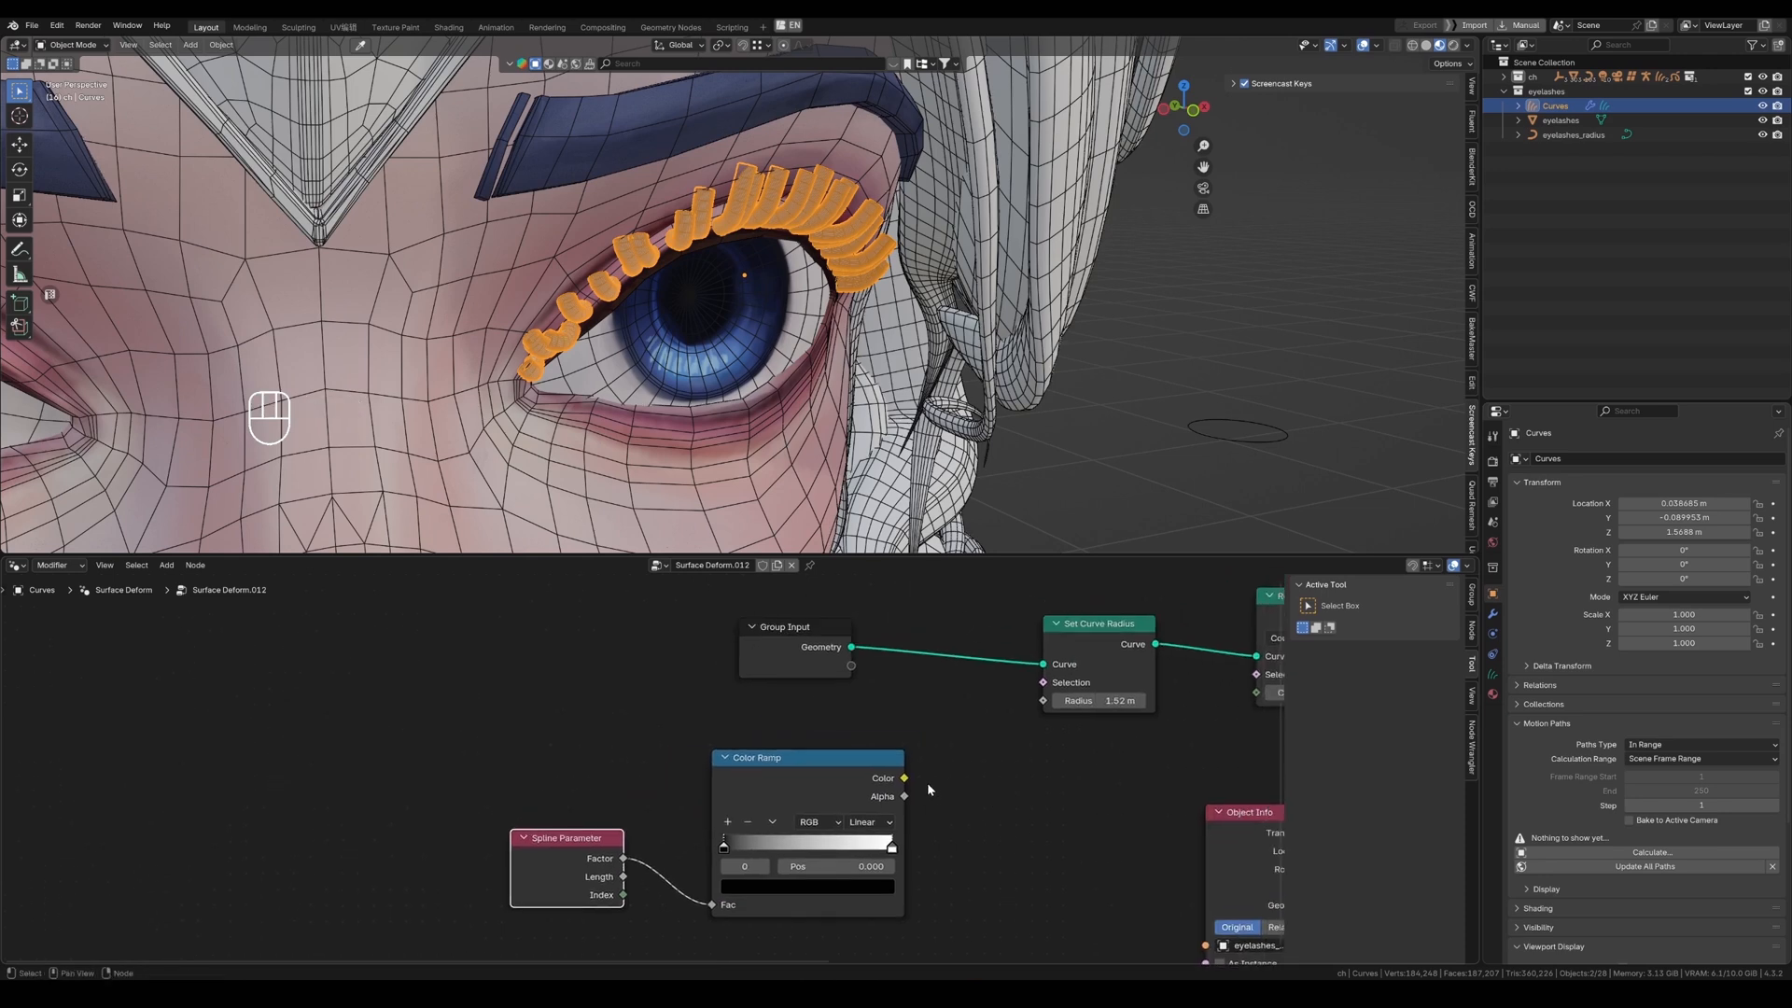
pyautogui.moveTo(904, 778); pyautogui.dragTo(1043, 701)
pyautogui.moveTo(802, 758); pyautogui.dragTo(840, 746)
# Rearrange the Color Ramp stops so the lashes taper to pointed tips, placing the light stop at position 0.523.
pyautogui.scroll(5, 812, 263)
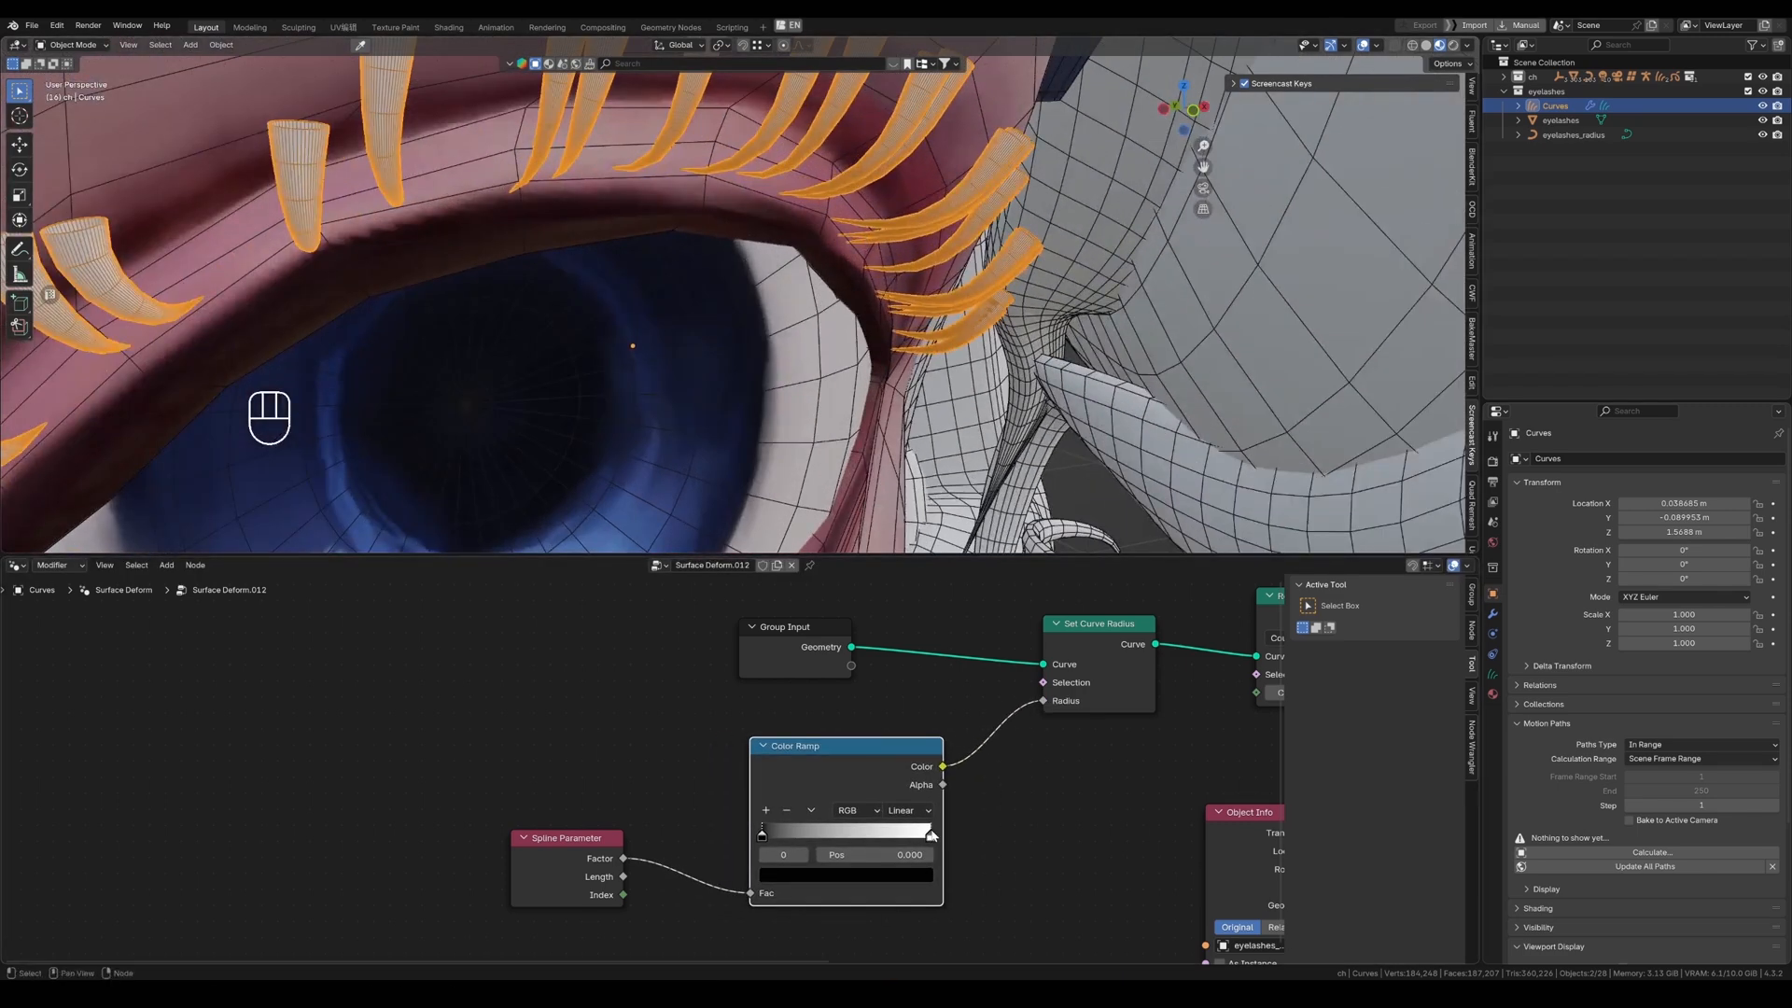
pyautogui.moveTo(931, 833); pyautogui.dragTo(1023, 837)
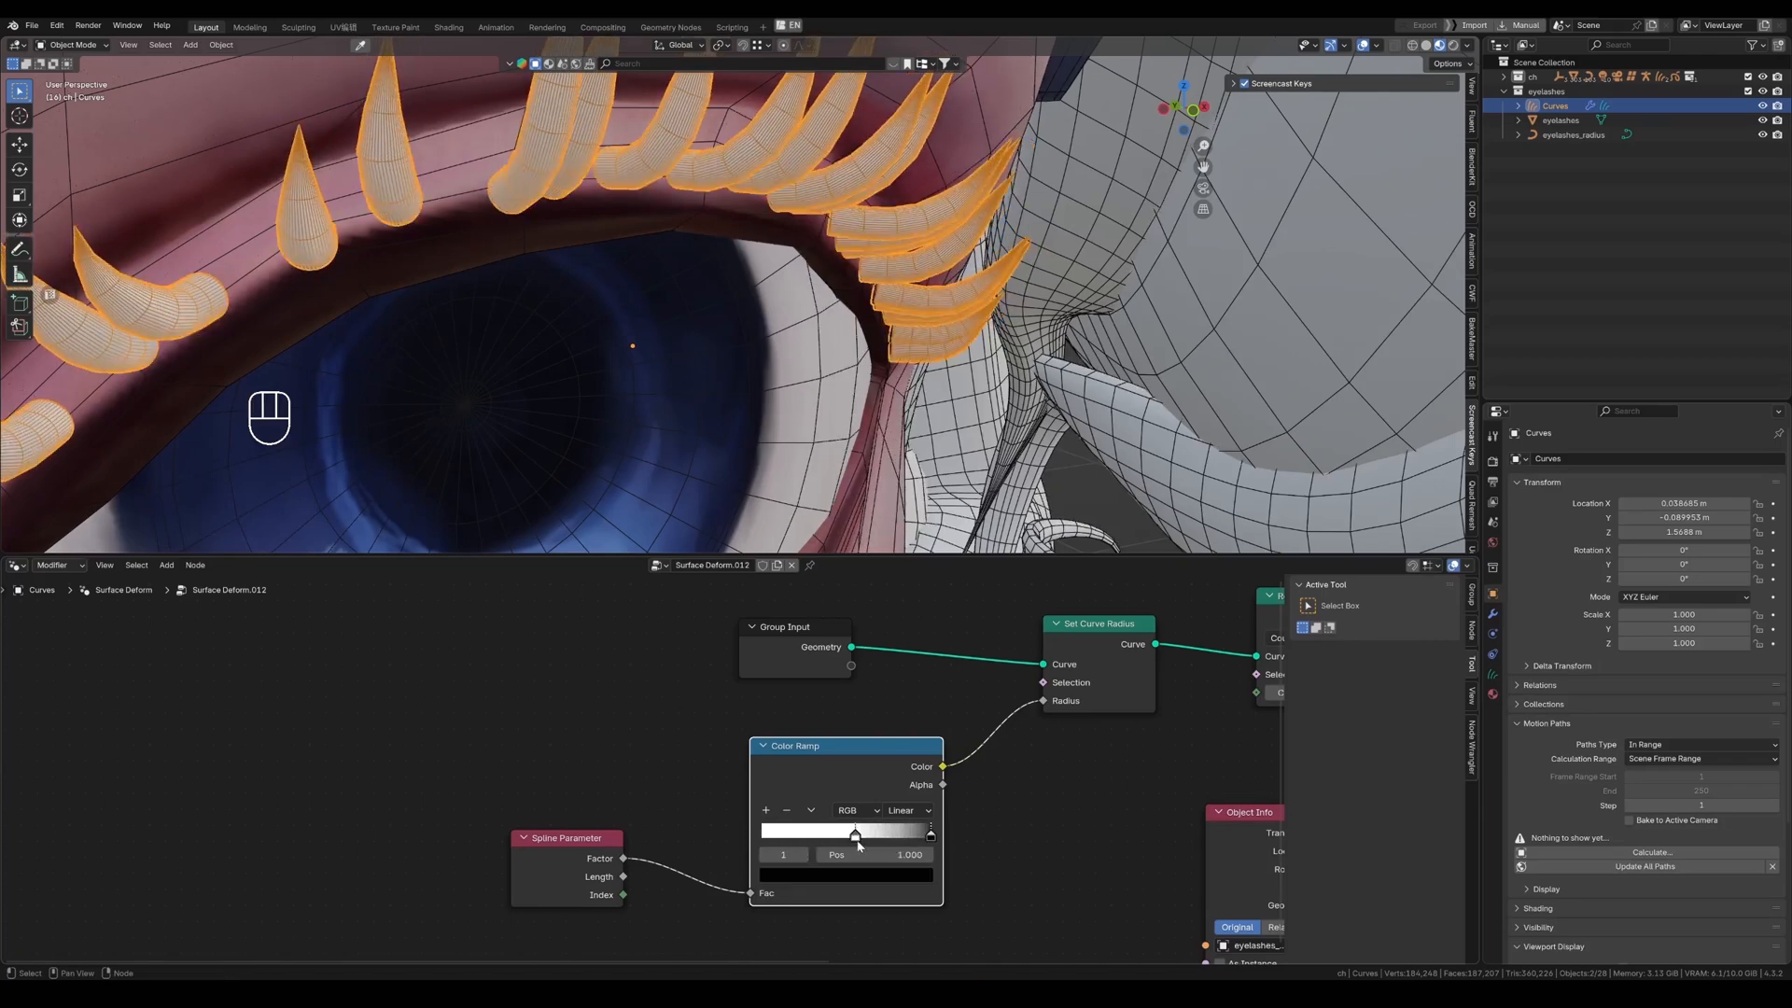
pyautogui.moveTo(856, 840); pyautogui.dragTo(723, 843)
# Thin the lashes by setting the selected Color Ramp stop to a grey with a value of about 0.534.
pyautogui.click(827, 874)
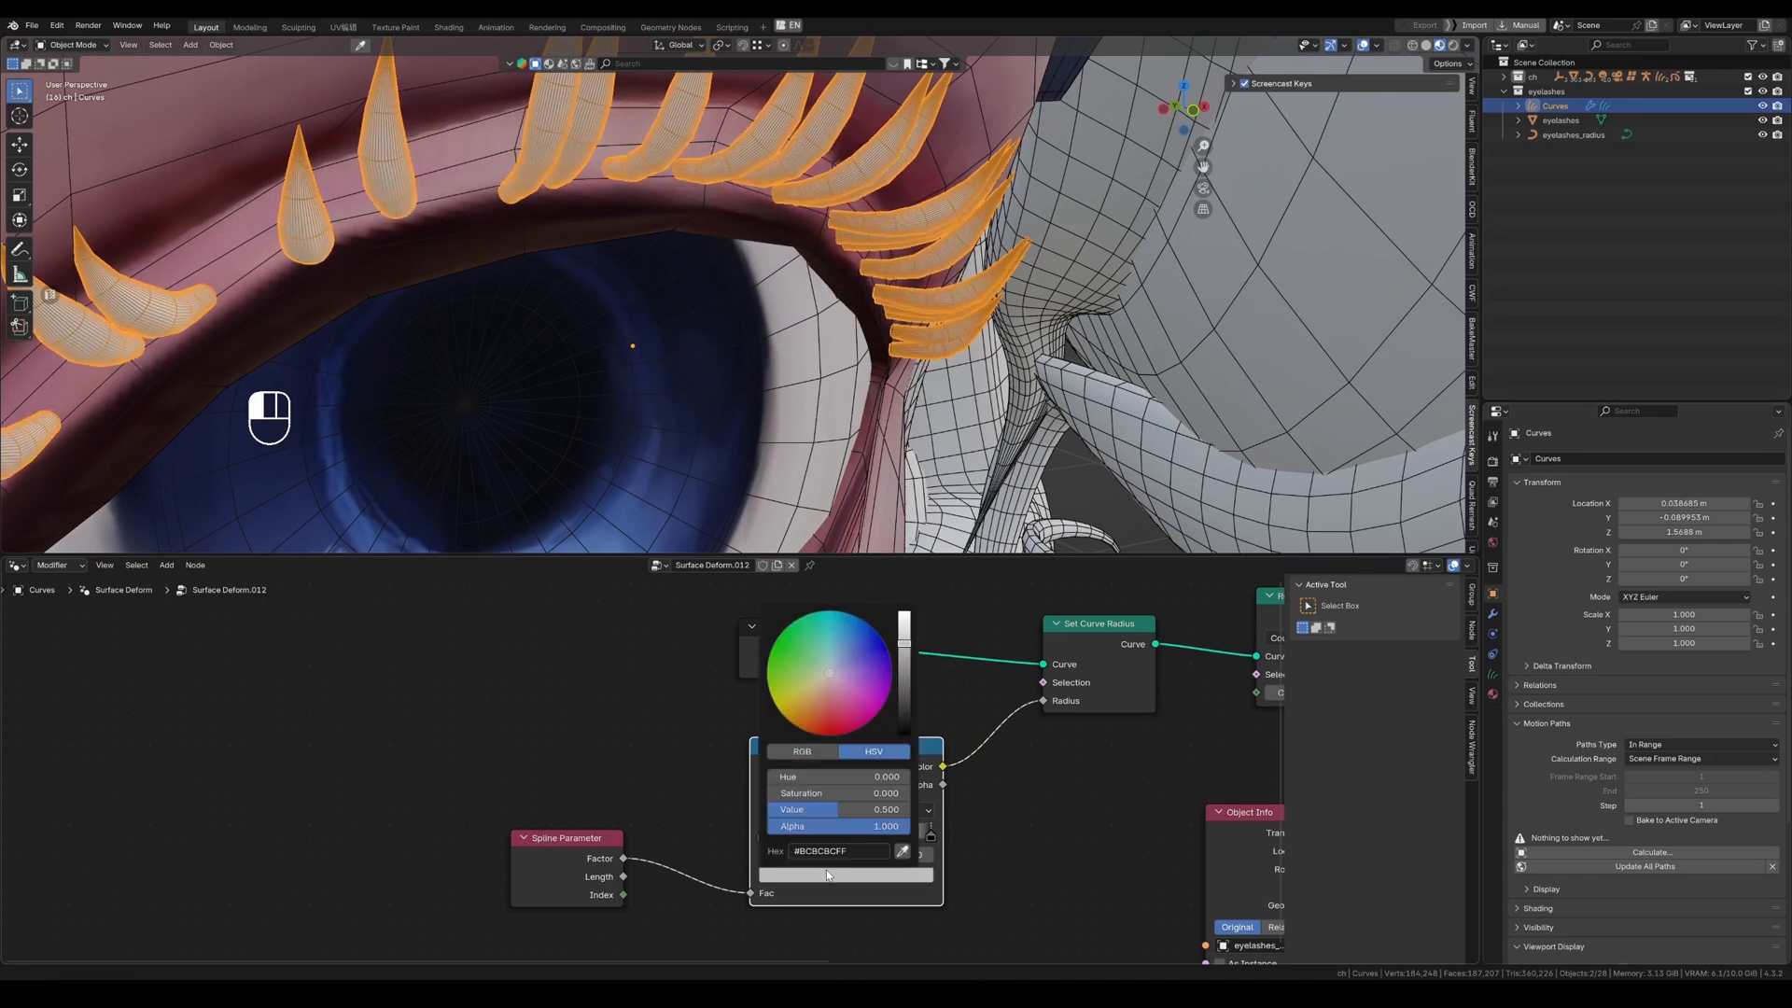
pyautogui.moveTo(911, 674); pyautogui.dragTo(904, 640)
pyautogui.click(839, 874)
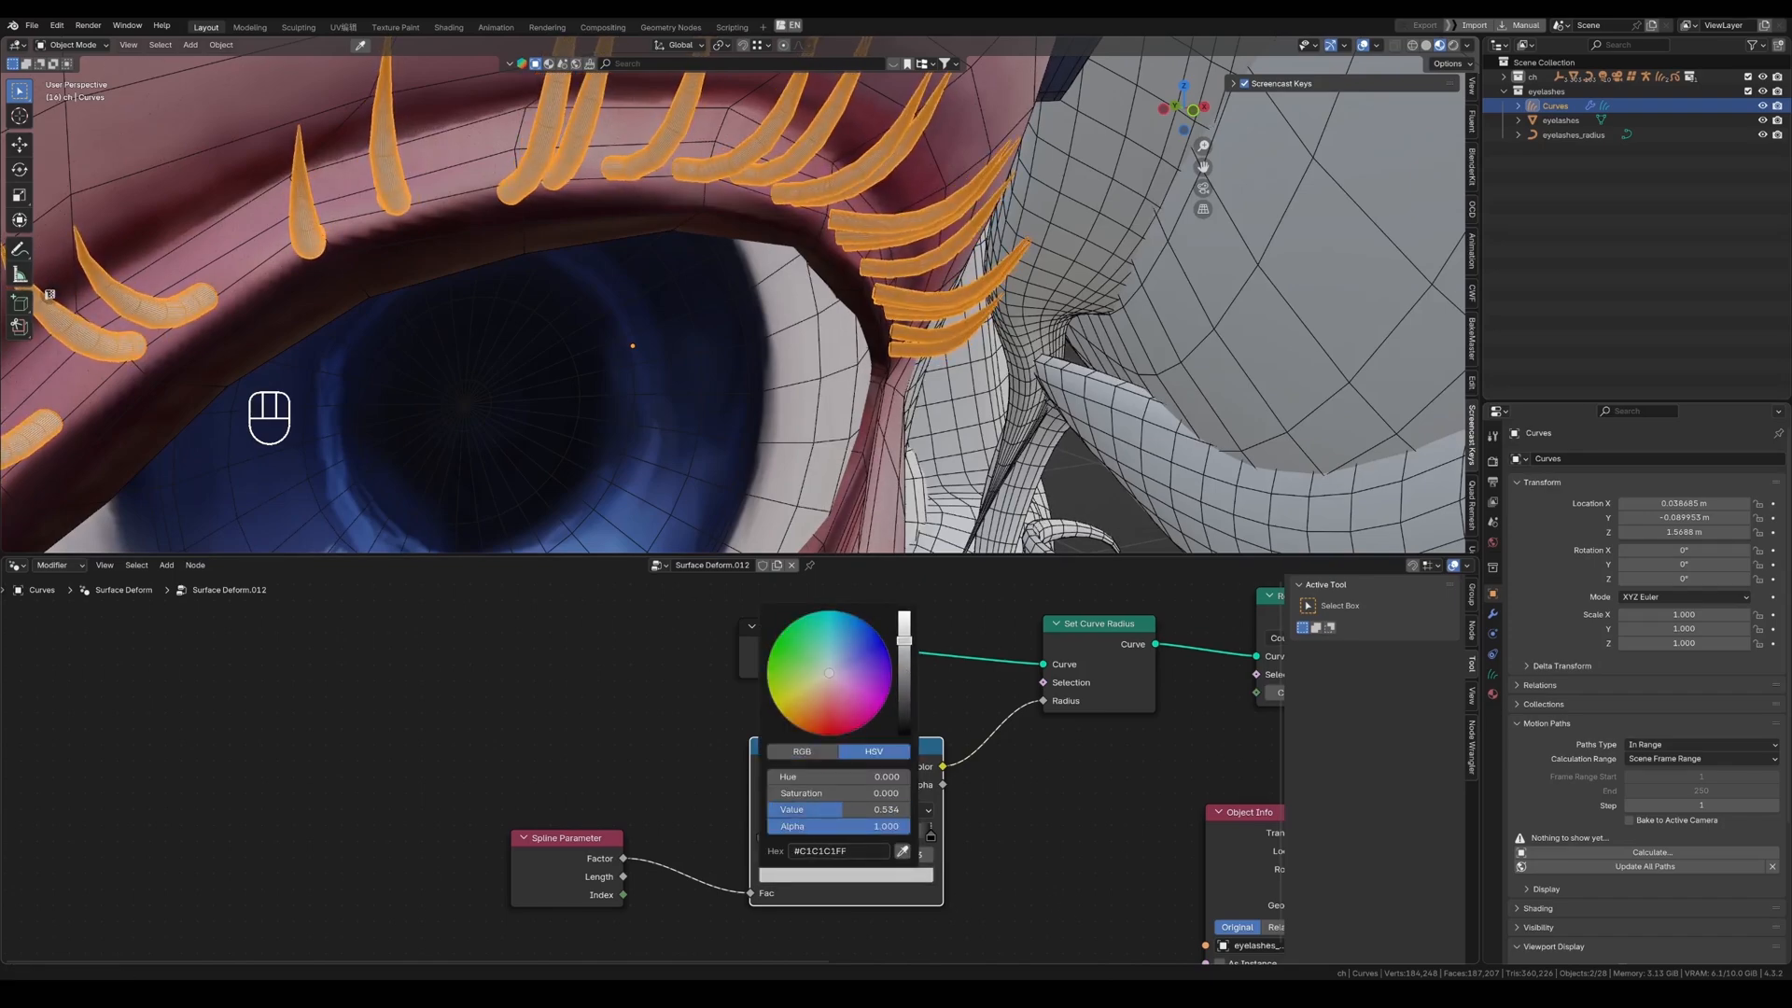
pyautogui.scroll(-9, 813, 273)
pyautogui.moveTo(813, 266); pyautogui.dragTo(837, 187, button='middle')
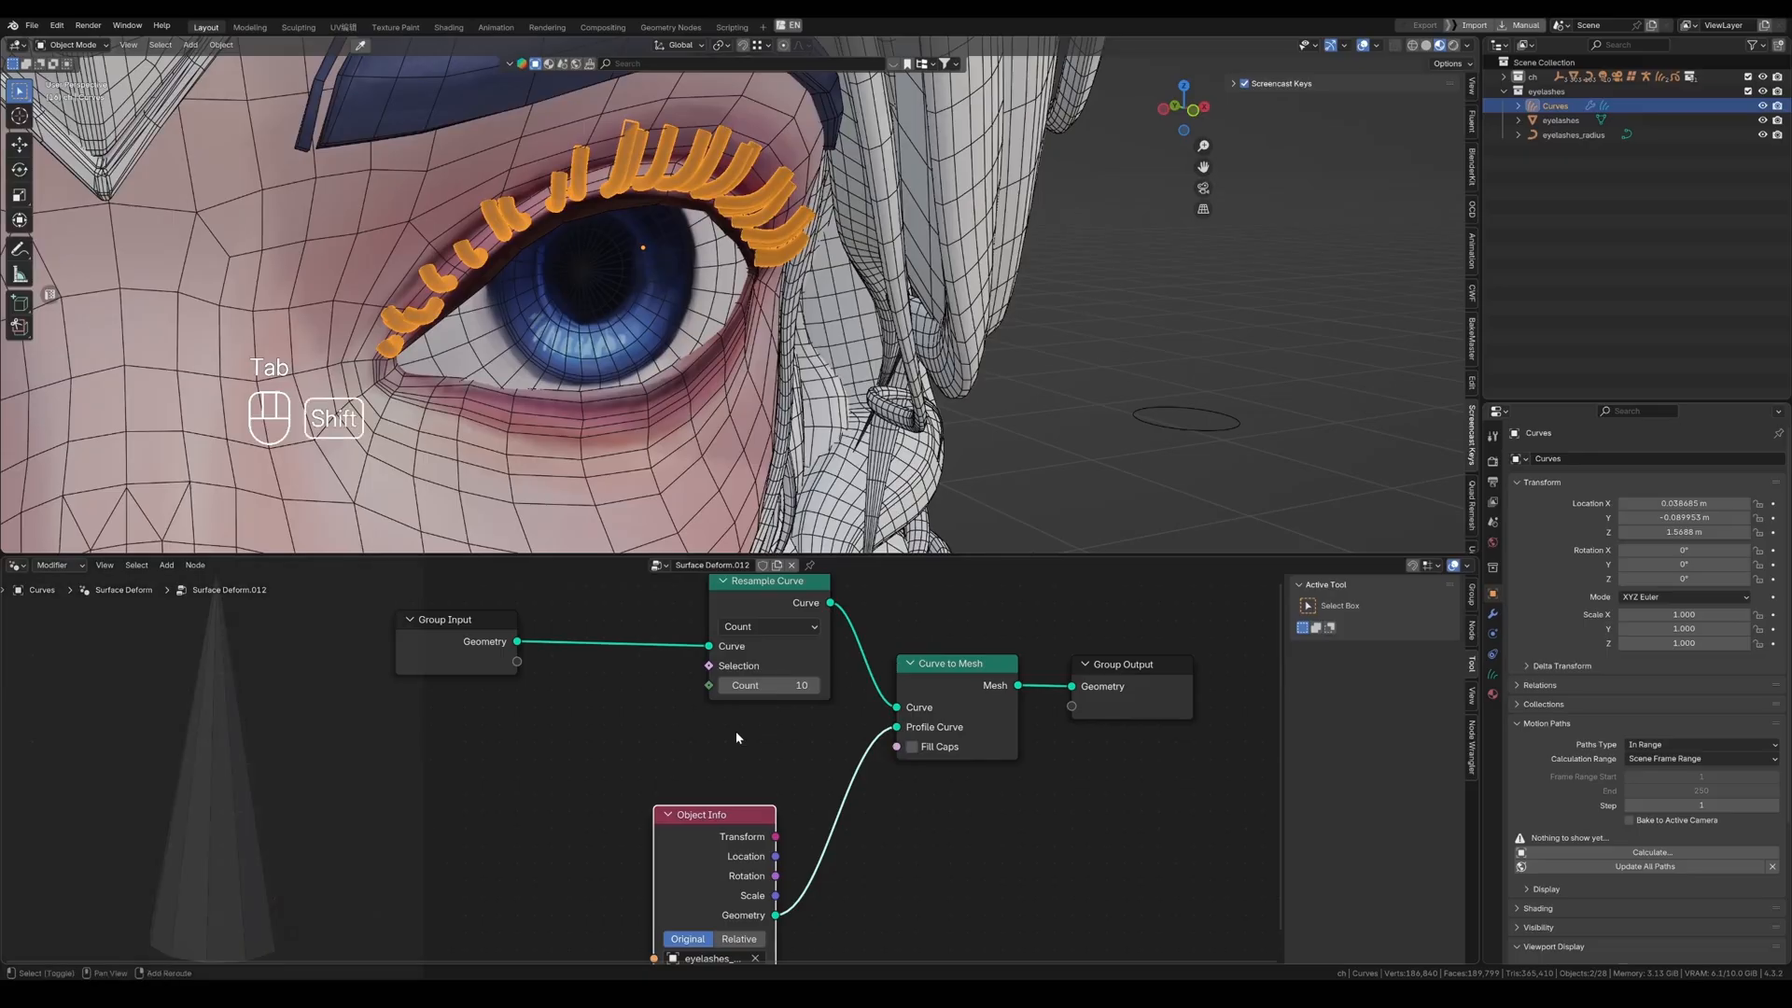
# Try Resample Curve counts of 1, 3 and 5 to compare the number of segments along the lashes.
pyautogui.press('Tab')
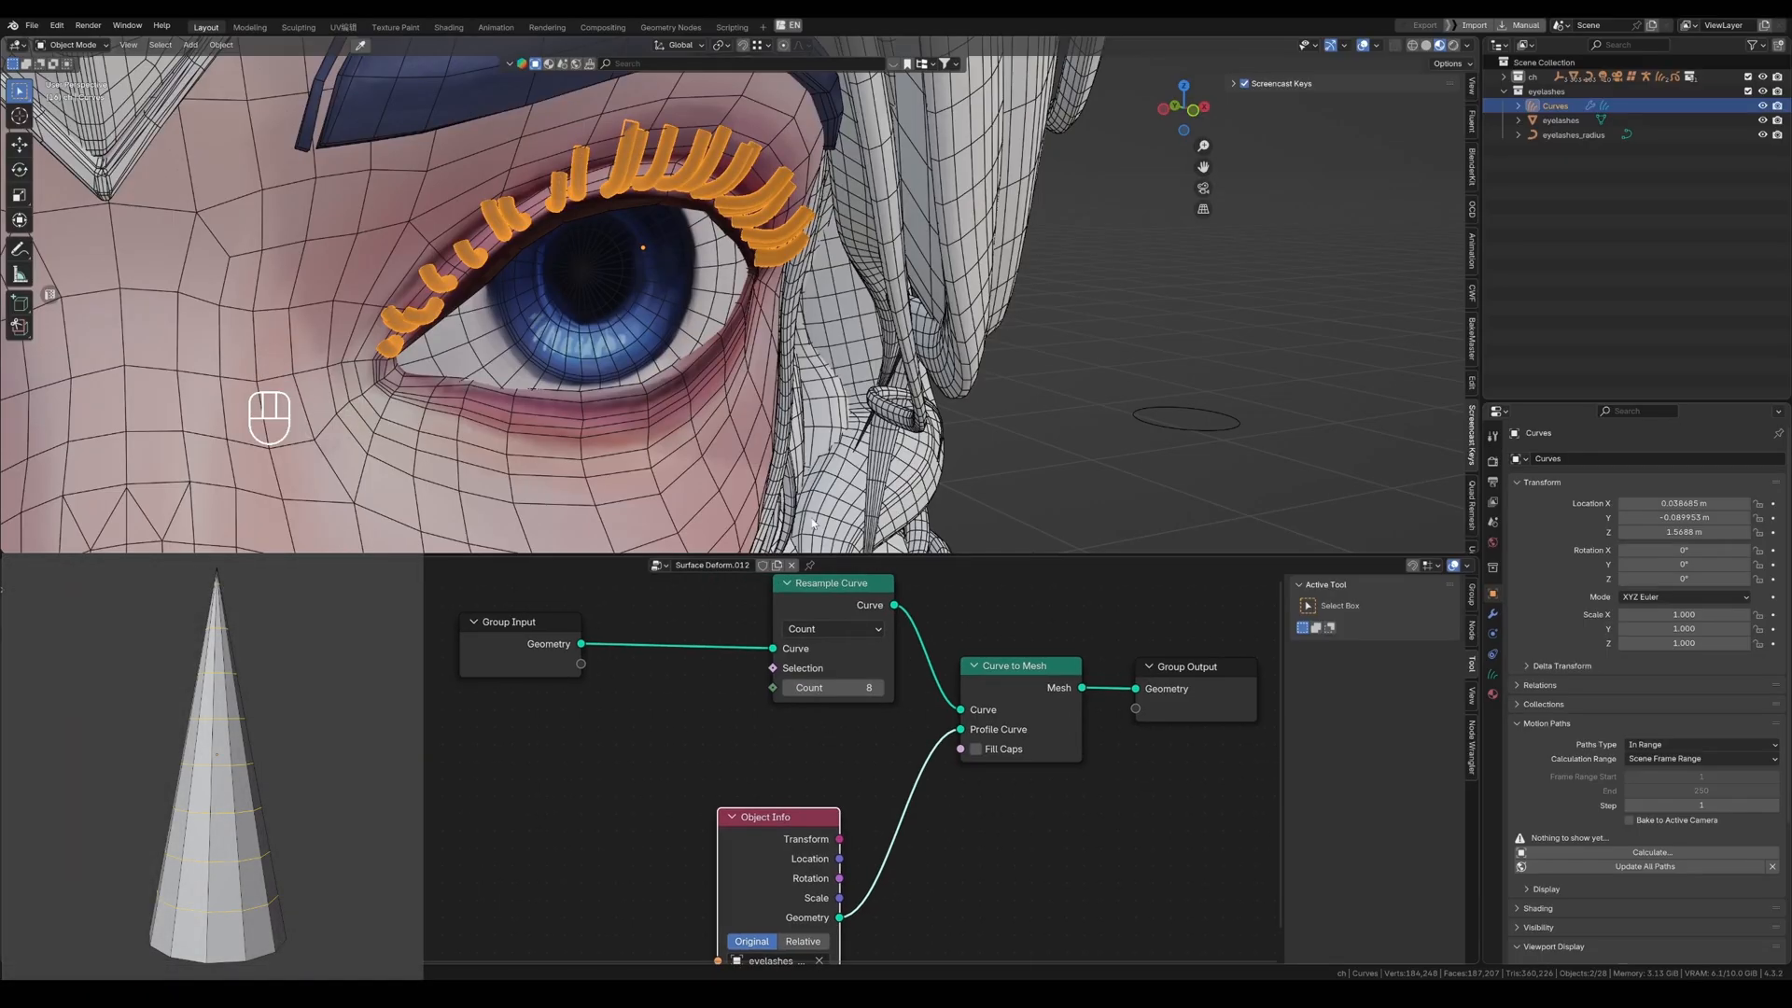
pyautogui.scroll(5, 812, 523)
pyautogui.press('Return')
pyautogui.doubleClick(840, 689)
pyautogui.write('1')
pyautogui.press('Return')
pyautogui.doubleClick(841, 689)
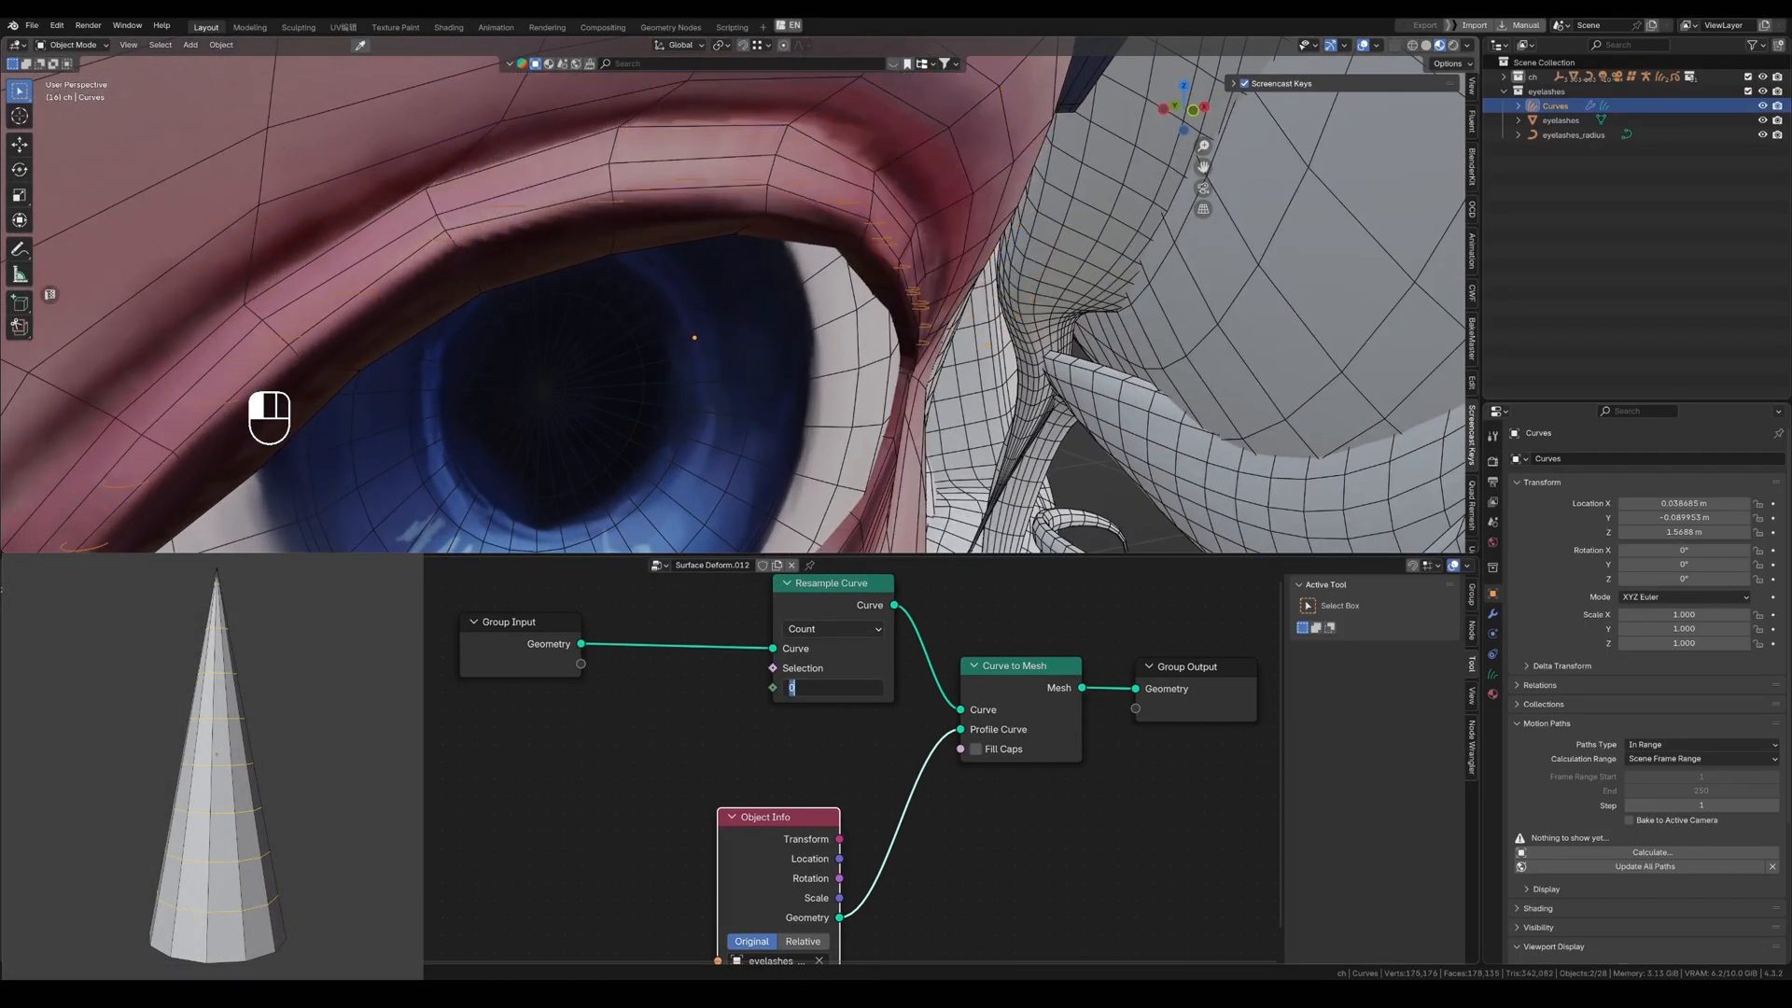
pyautogui.doubleClick(841, 690)
pyautogui.write('3')
pyautogui.press('Return')
pyautogui.doubleClick(841, 689)
pyautogui.write('5')
pyautogui.press('Return')
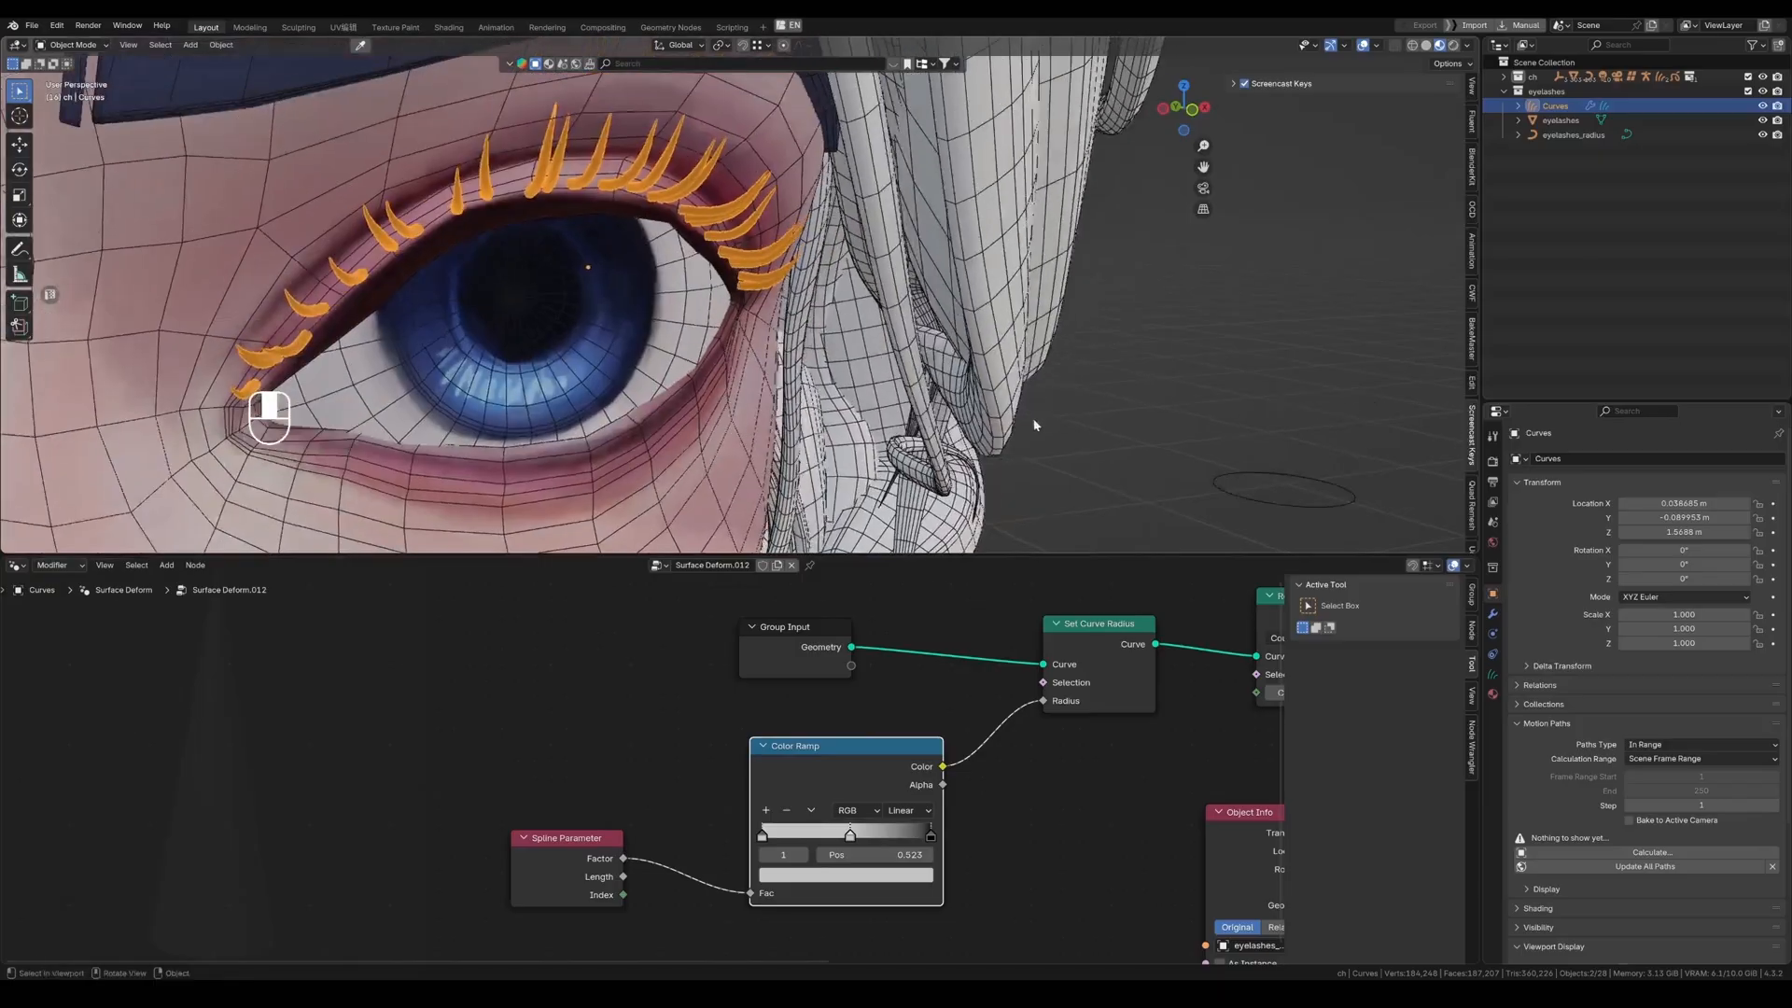
# Try Resolution Preview U values of 3 and 4 on the eyelashes_radius circle to compare the lashes' cross-section density.
pyautogui.scroll(5, 784, 168)
pyautogui.press('Tab')
pyautogui.press('Tab')
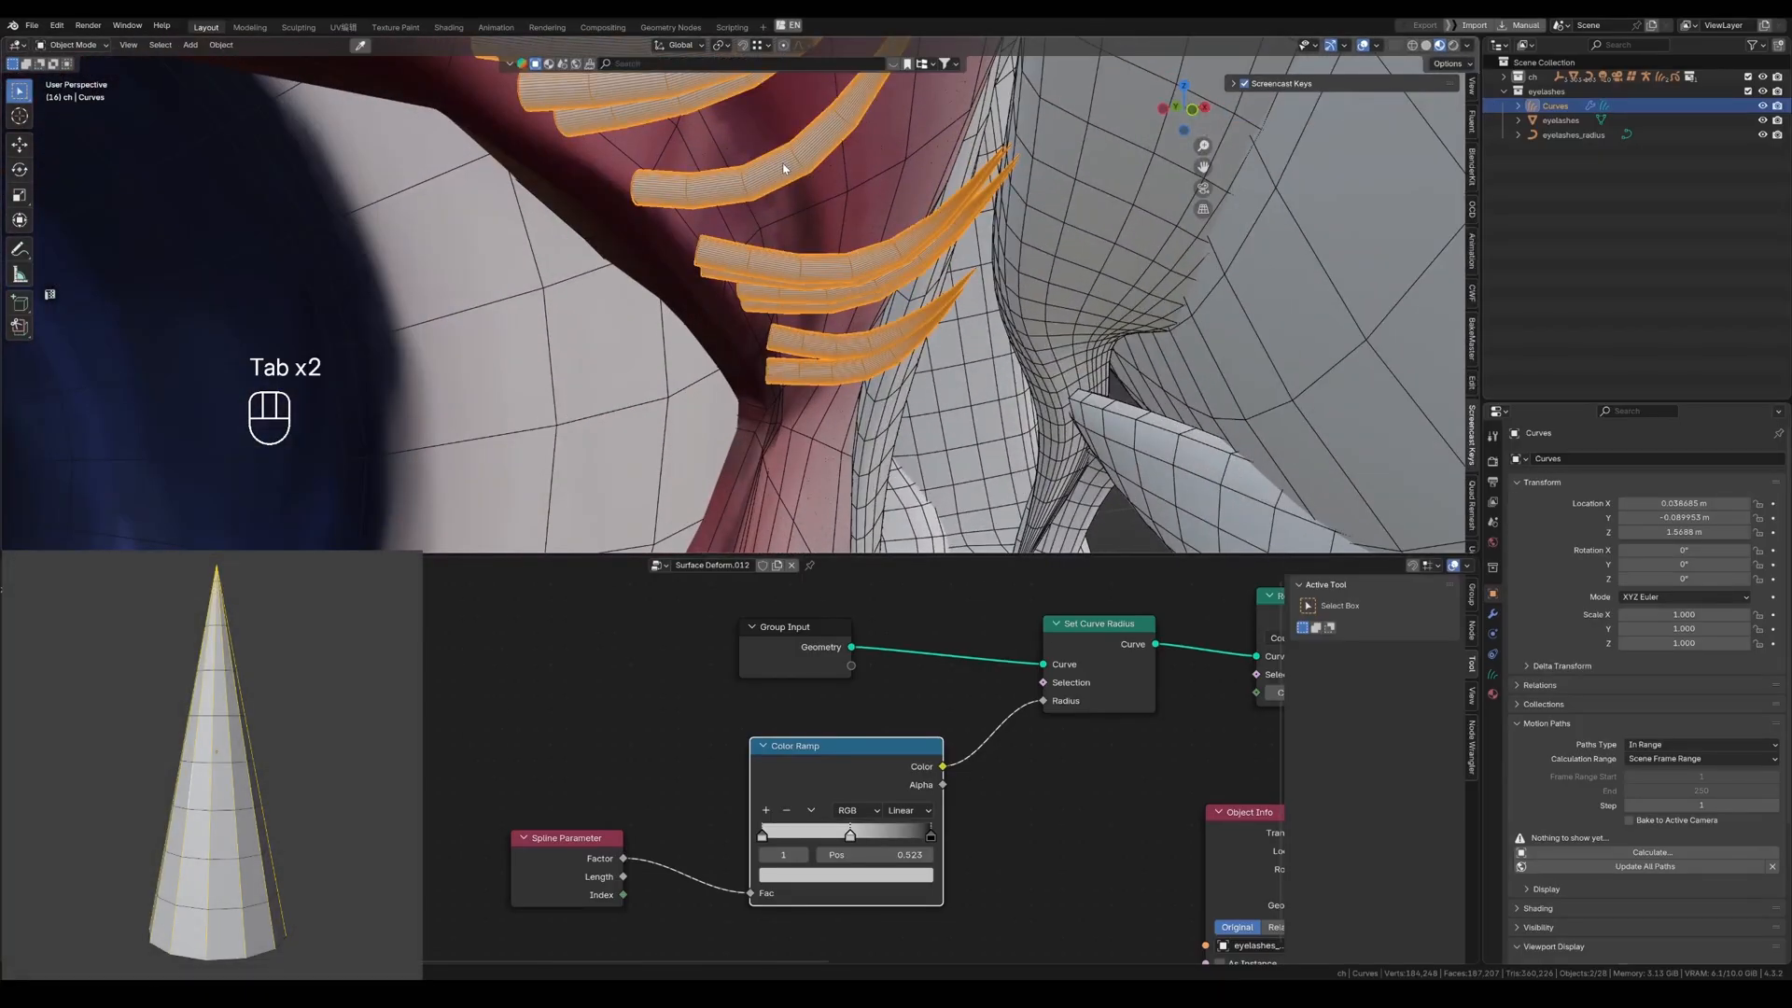
pyautogui.scroll(-5, 783, 168)
pyautogui.click(1574, 135)
pyautogui.click(1493, 674)
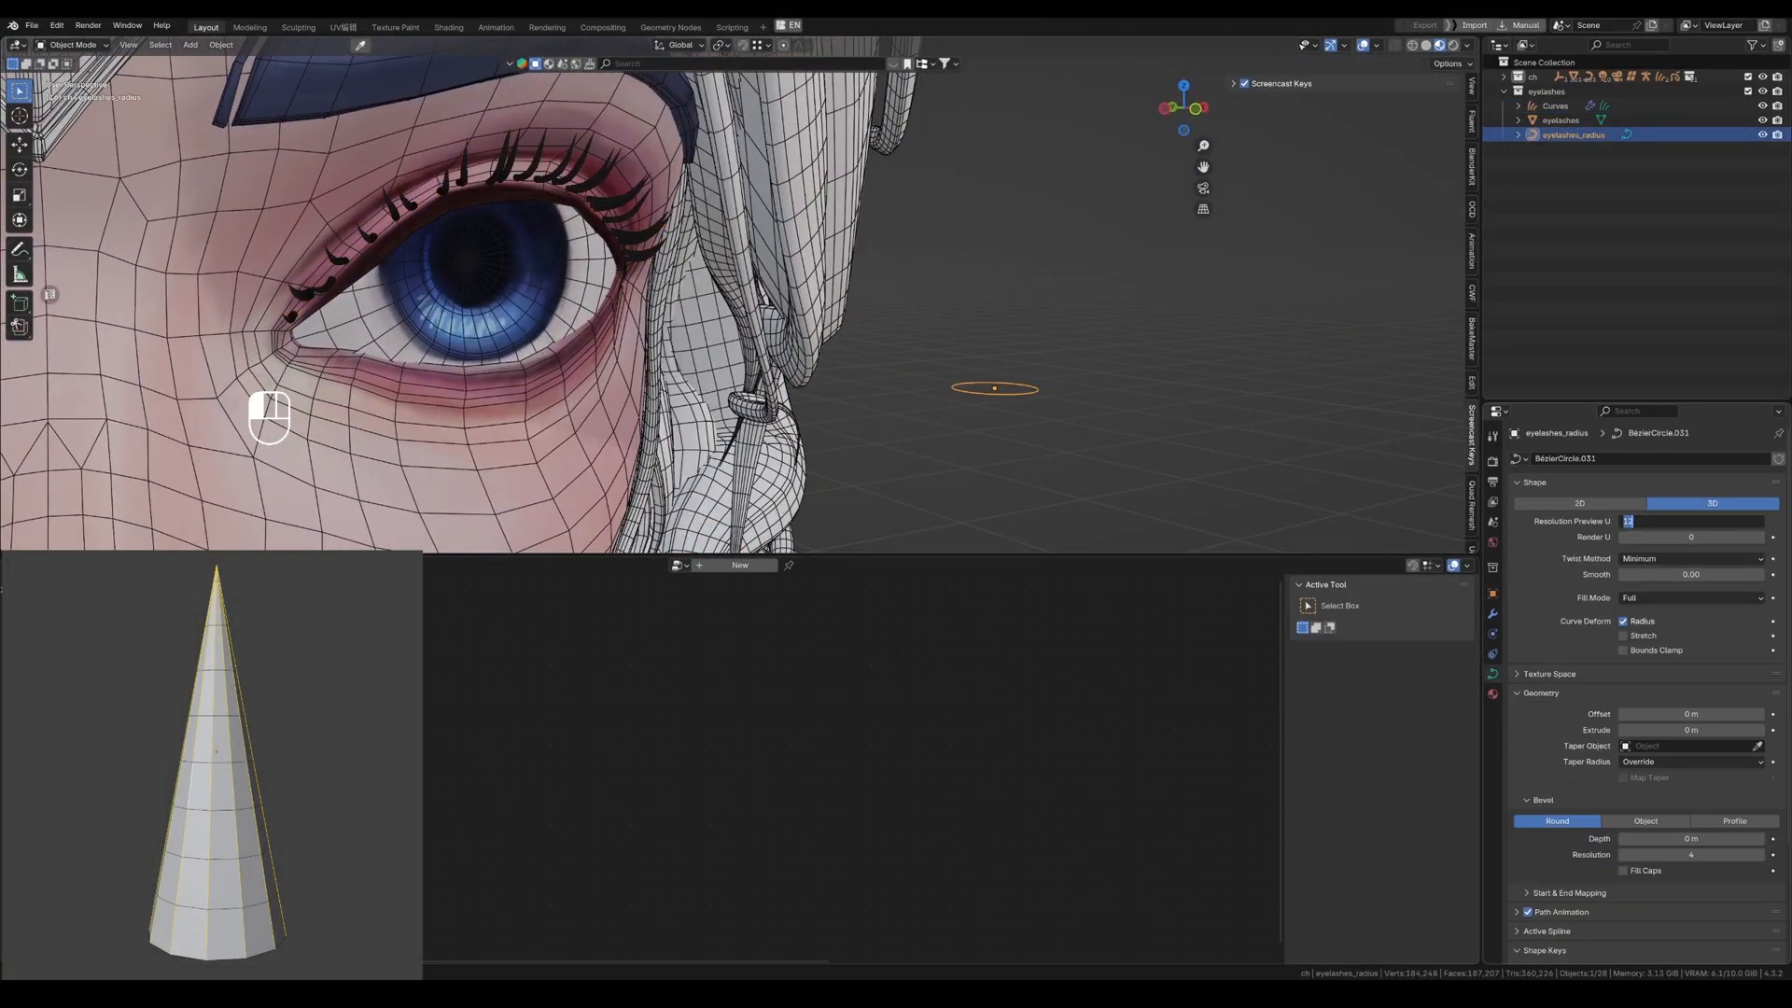
pyautogui.write('3')
pyautogui.scroll(4, 733, 294)
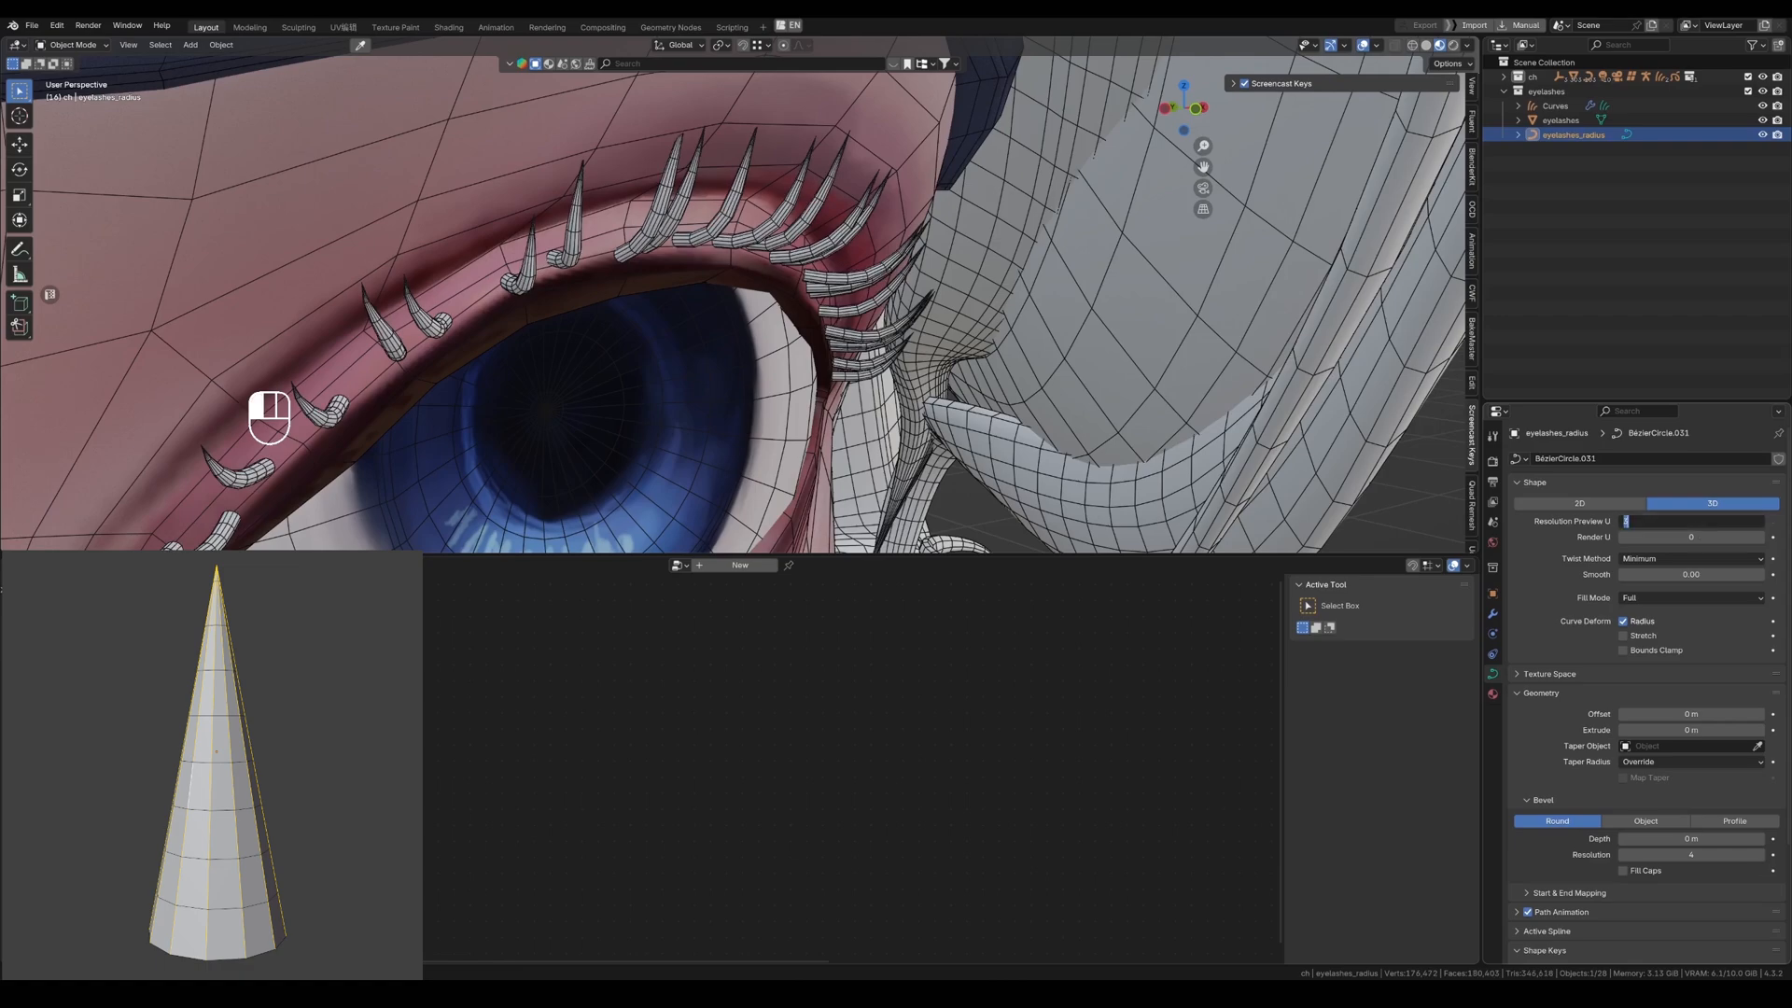
pyautogui.write('4')
pyautogui.press('Return')
pyautogui.scroll(-6, 1013, 308)
pyautogui.press('Tab')
pyautogui.press('Tab')
pyautogui.scroll(6, 989, 373)
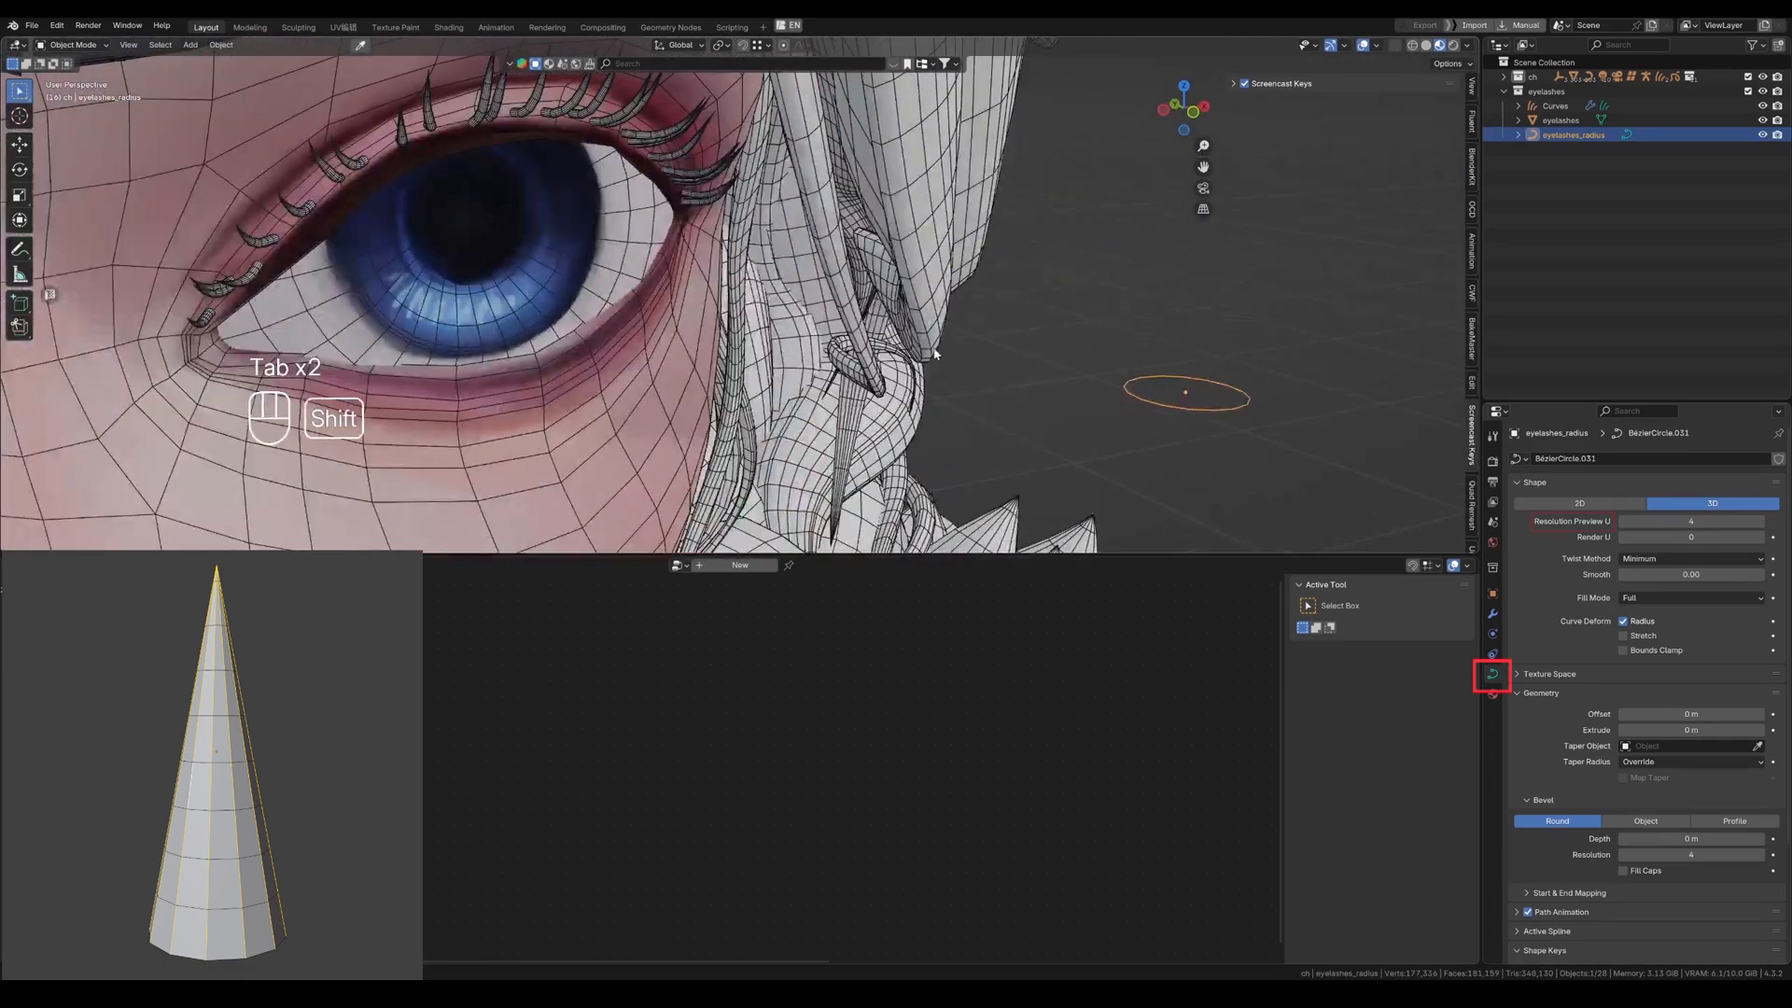
# Move the eyelashes_radius circle closer to the side of the face.
pyautogui.keyDown('shift'); pyautogui.moveTo(934, 354); pyautogui.dragTo(945, 400, button='middle'); pyautogui.keyUp('shift')
pyautogui.click(1151, 449)
pyautogui.click(1148, 448)
pyautogui.press('g')
pyautogui.click(794, 401)
pyautogui.press('g')
pyautogui.scroll(3, 821, 359)
pyautogui.keyDown('shift'); pyautogui.moveTo(692, 304); pyautogui.dragTo(923, 407, button='middle'); pyautogui.keyUp('shift')
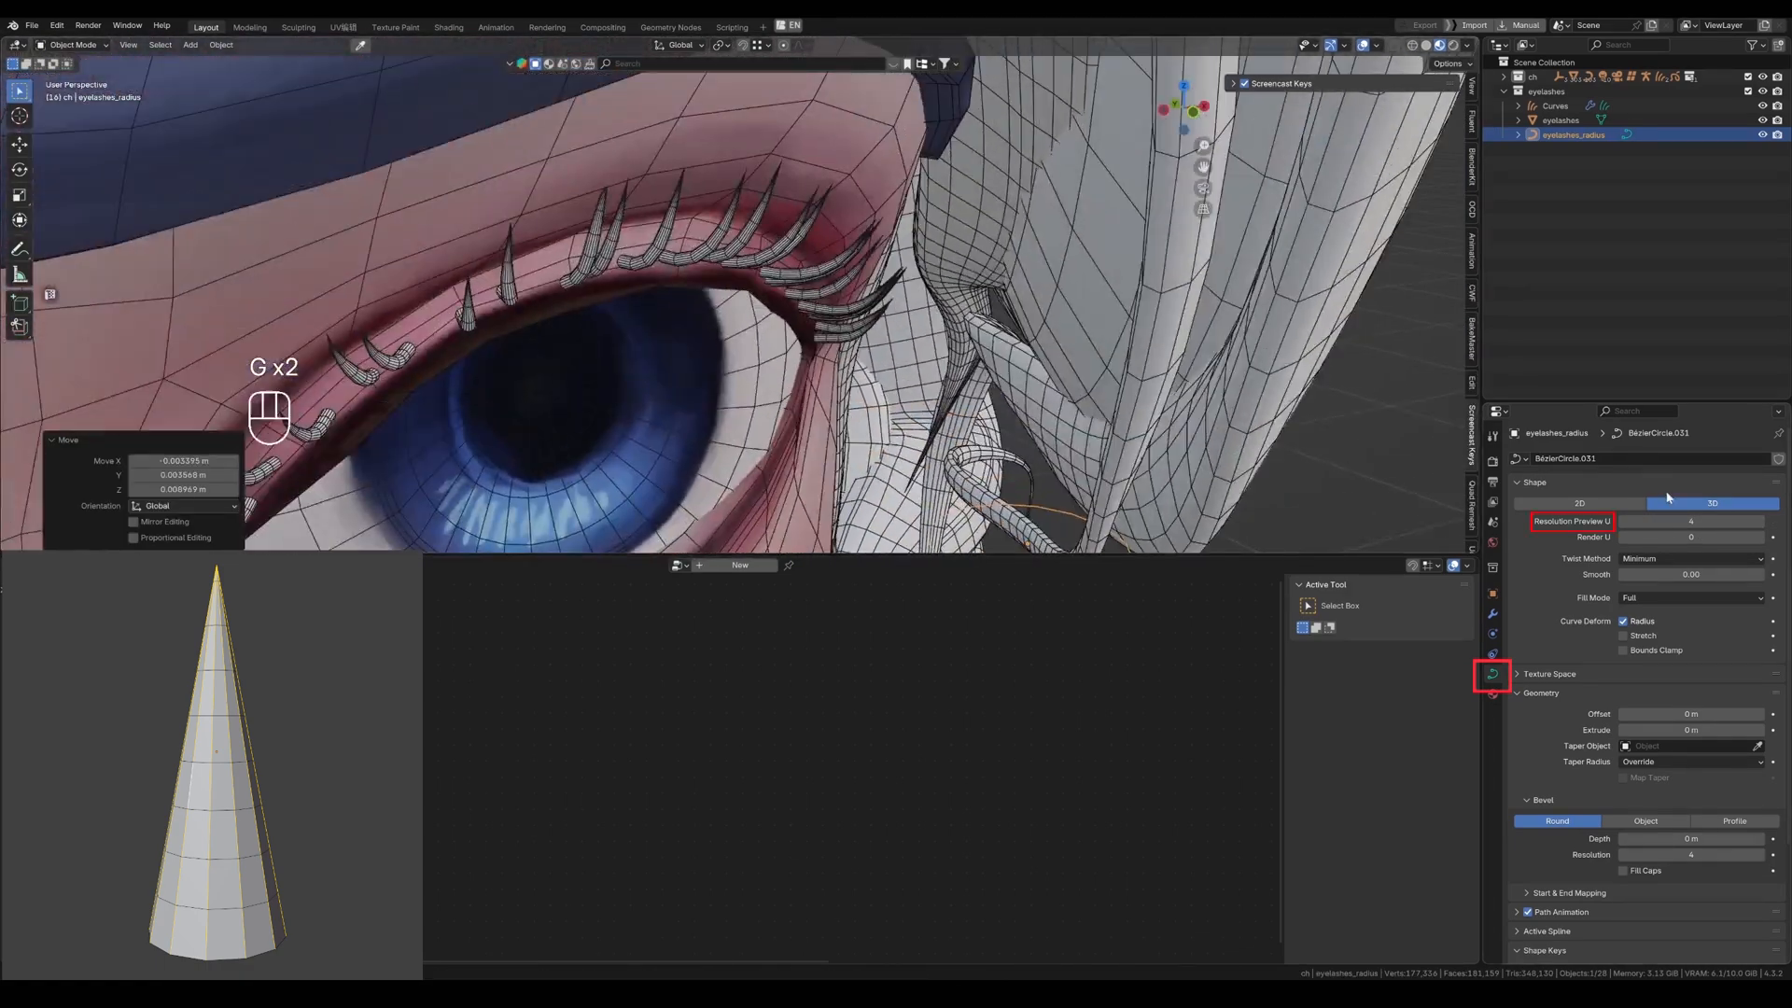
# Set the circle's Resolution Preview U to 12 and hide the wireframe display in the viewport.
pyautogui.doubleClick(1671, 521)
pyautogui.write('12')
pyautogui.press('Return')
pyautogui.keyDown('shift'); pyautogui.moveTo(927, 529); pyautogui.dragTo(910, 430, button='middle'); pyautogui.keyUp('shift')
pyautogui.hotkey('shift', 'alt', 'z')
pyautogui.hotkey('shift', 'alt', 'z')
pyautogui.press('q')
pyautogui.click(909, 431)
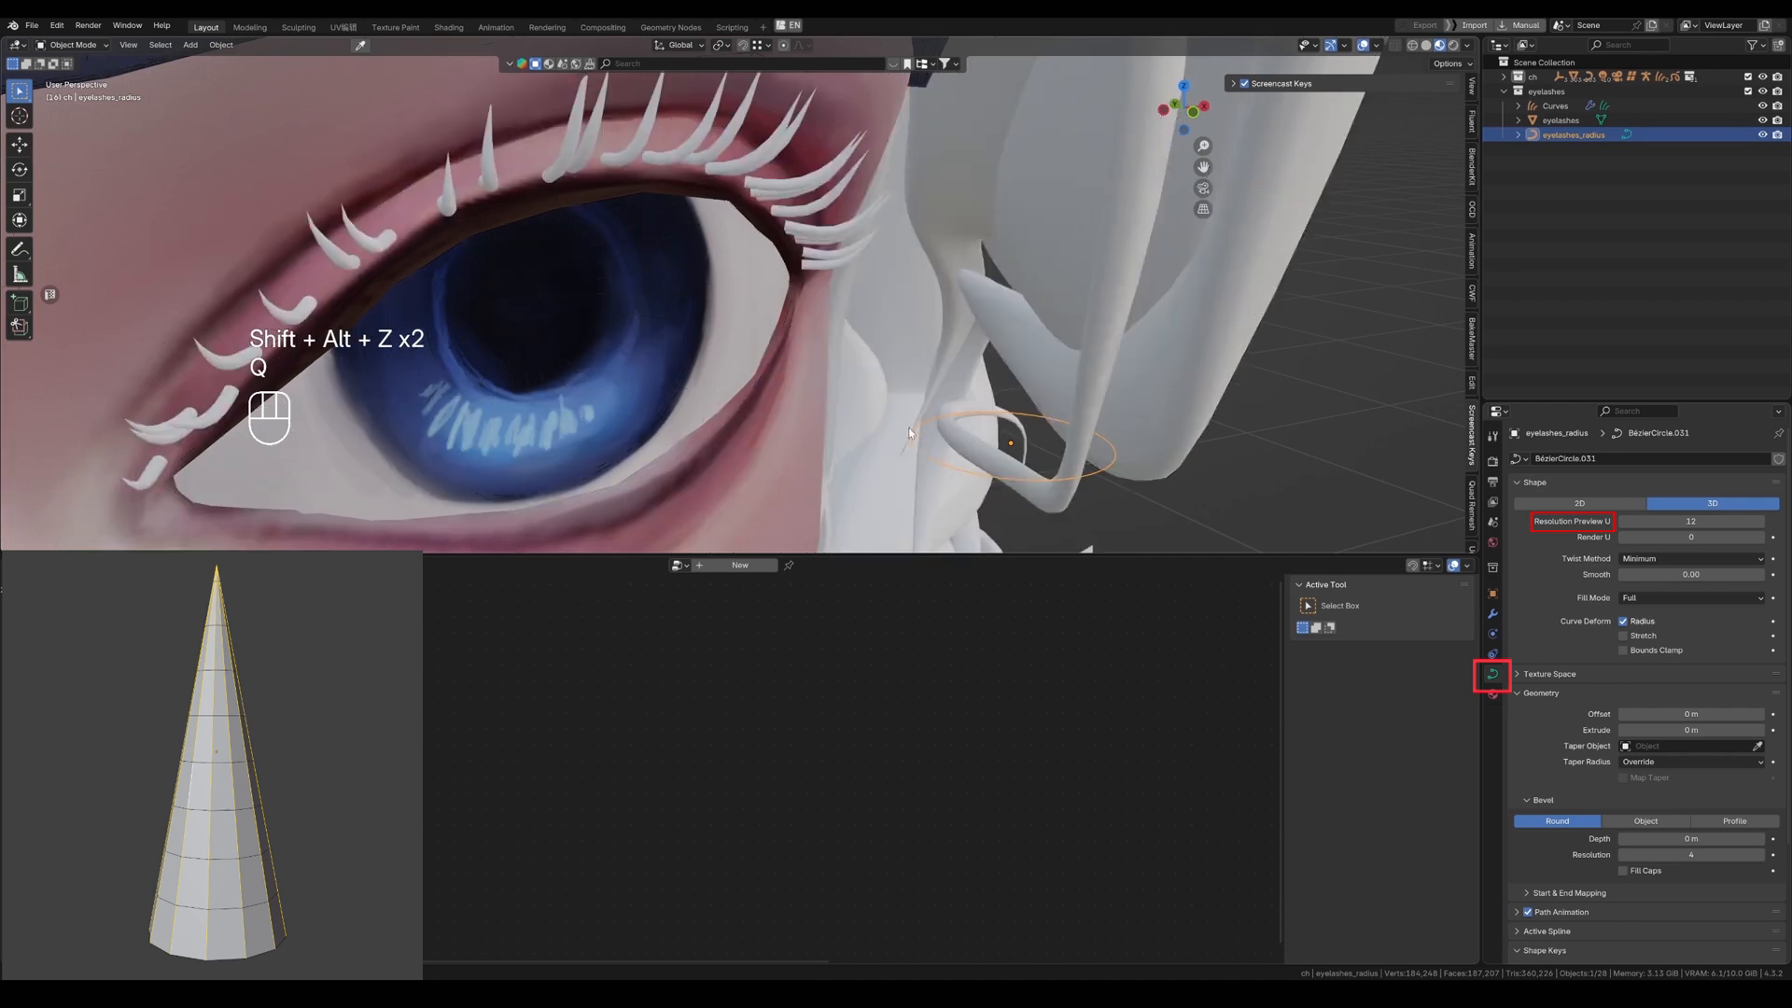
# Try moving one control point of the eyelashes_radius circle outward and scaling its handles to 0.178.
pyautogui.press('Tab')
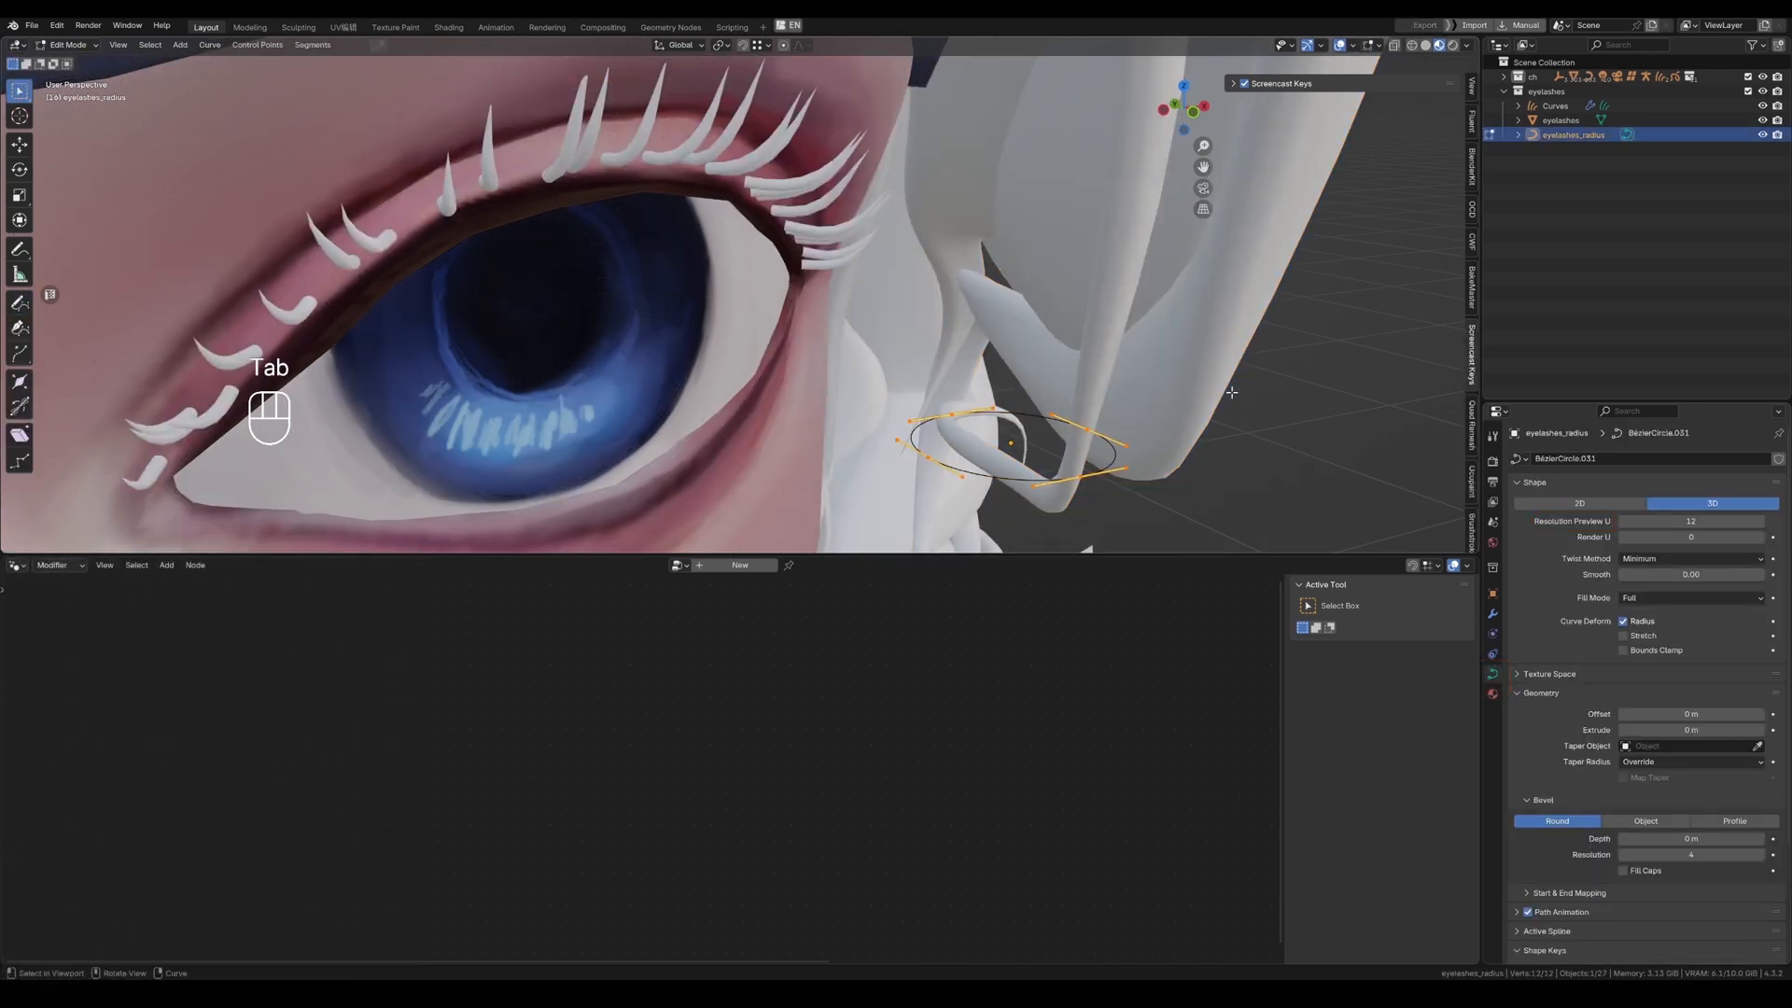
pyautogui.click(1082, 422)
pyautogui.press('g')
pyautogui.click(1180, 400)
pyautogui.press('s')
pyautogui.click(1200, 411)
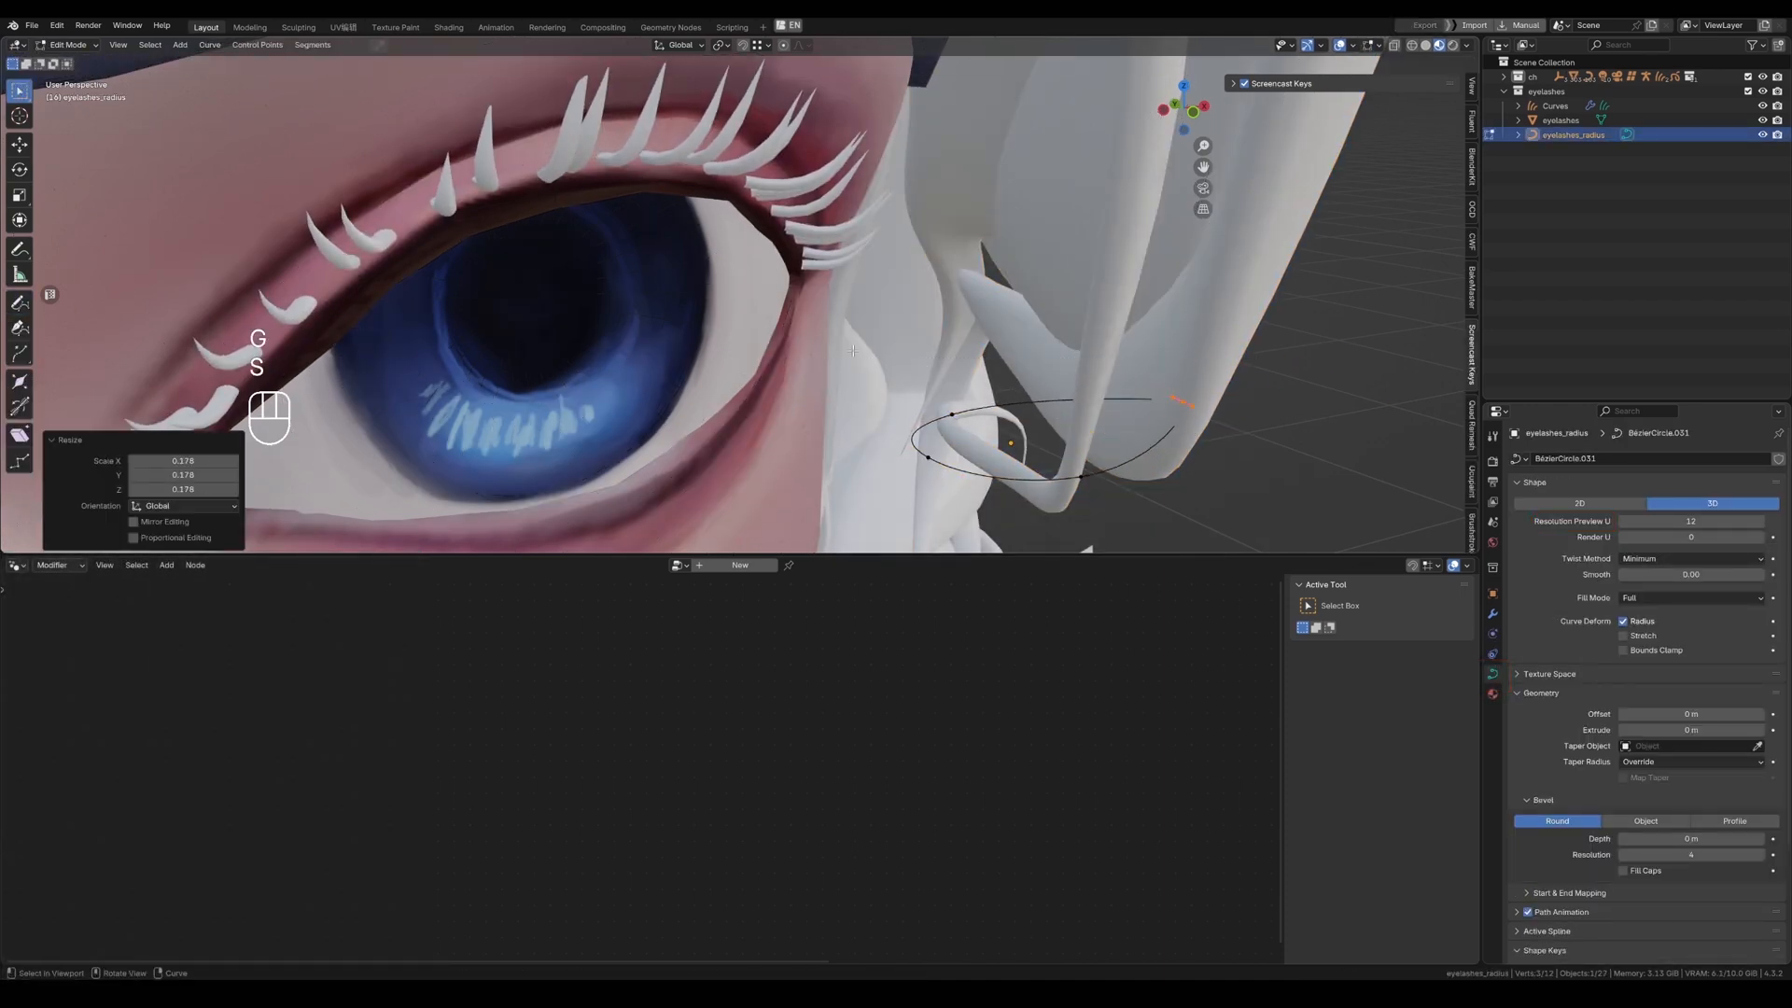
# Try moving a second control point of the circle inward and scaling its handles to 0.153.
pyautogui.click(970, 422)
pyautogui.press('g')
pyautogui.press('y')
pyautogui.press('s')
pyautogui.press('s')
pyautogui.click(973, 448)
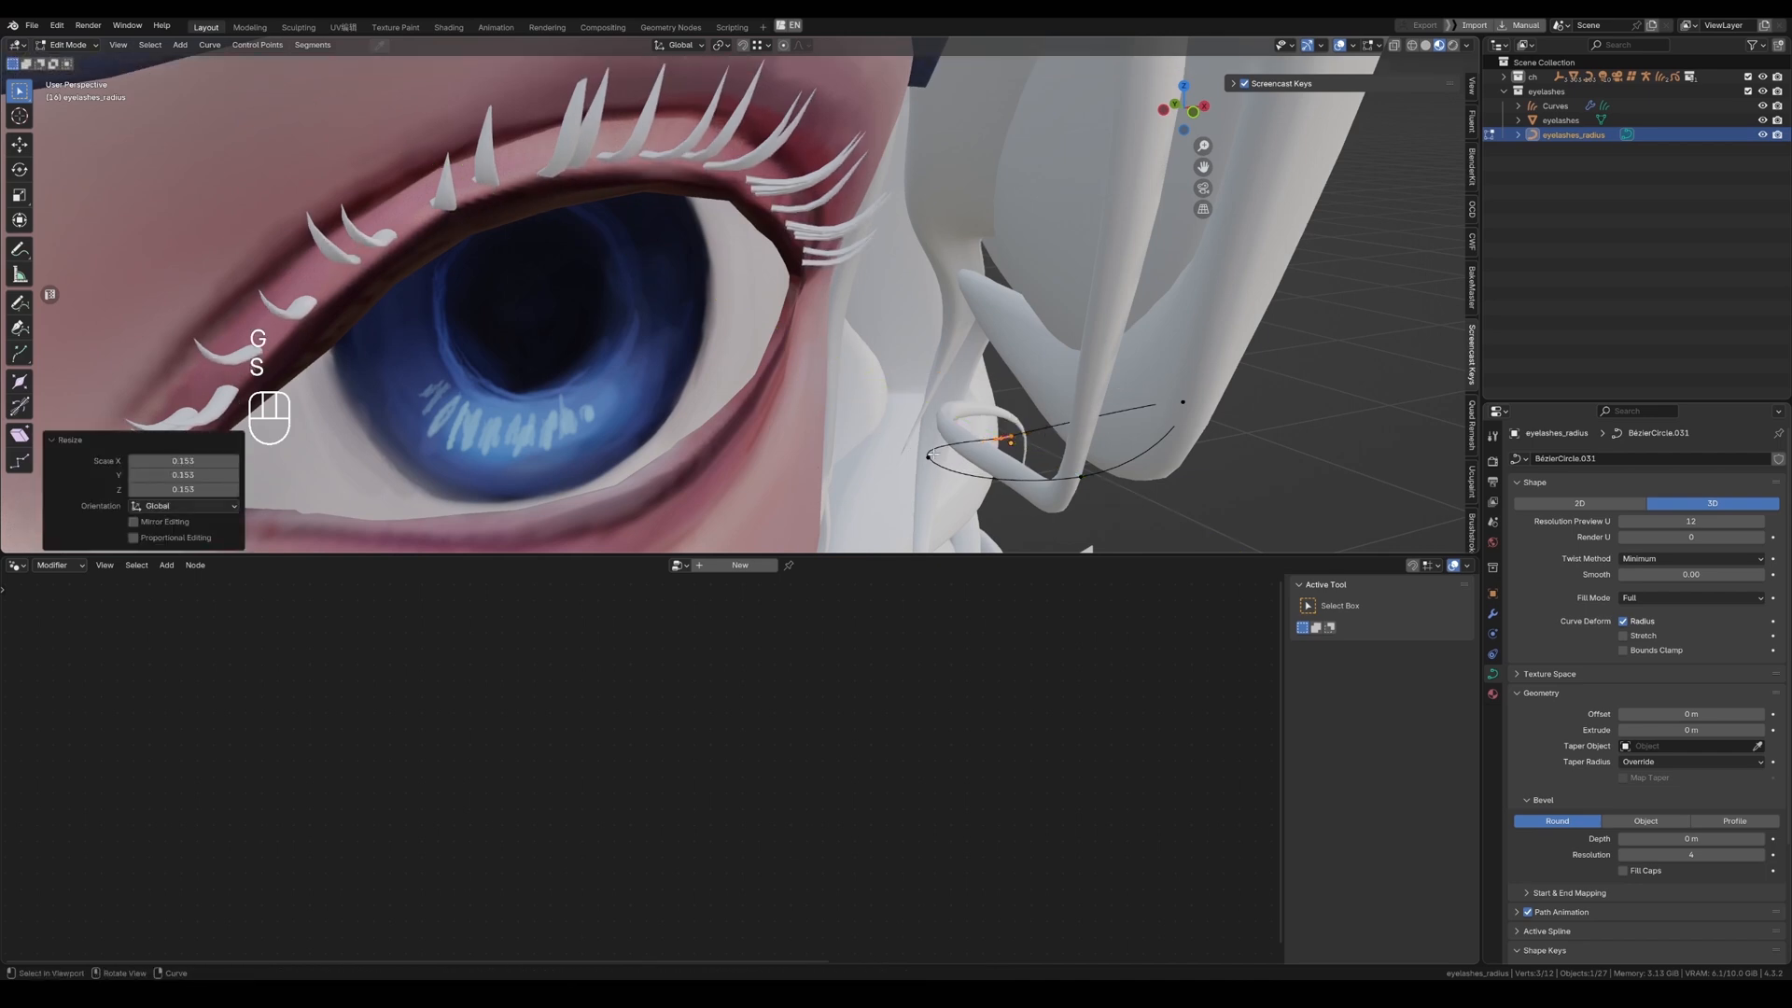
# Undo the control point edits on the eyelashes_radius circle.
pyautogui.moveTo(973, 447); pyautogui.dragTo(1148, 476, button='middle')
pyautogui.hotkey('ctrl', 'z')
pyautogui.hotkey('ctrl', 'z')
pyautogui.hotkey('ctrl', 'z')
pyautogui.hotkey('ctrl', 'z')
pyautogui.hotkey('ctrl', 'z')
pyautogui.hotkey('ctrl', 'z')
pyautogui.hotkey('ctrl', 'z')
# Try scaling all of the circle's control point handles to 0.160 for an angular profile, undo, and leave Edit Mode.
pyautogui.press('a')
pyautogui.press('s')
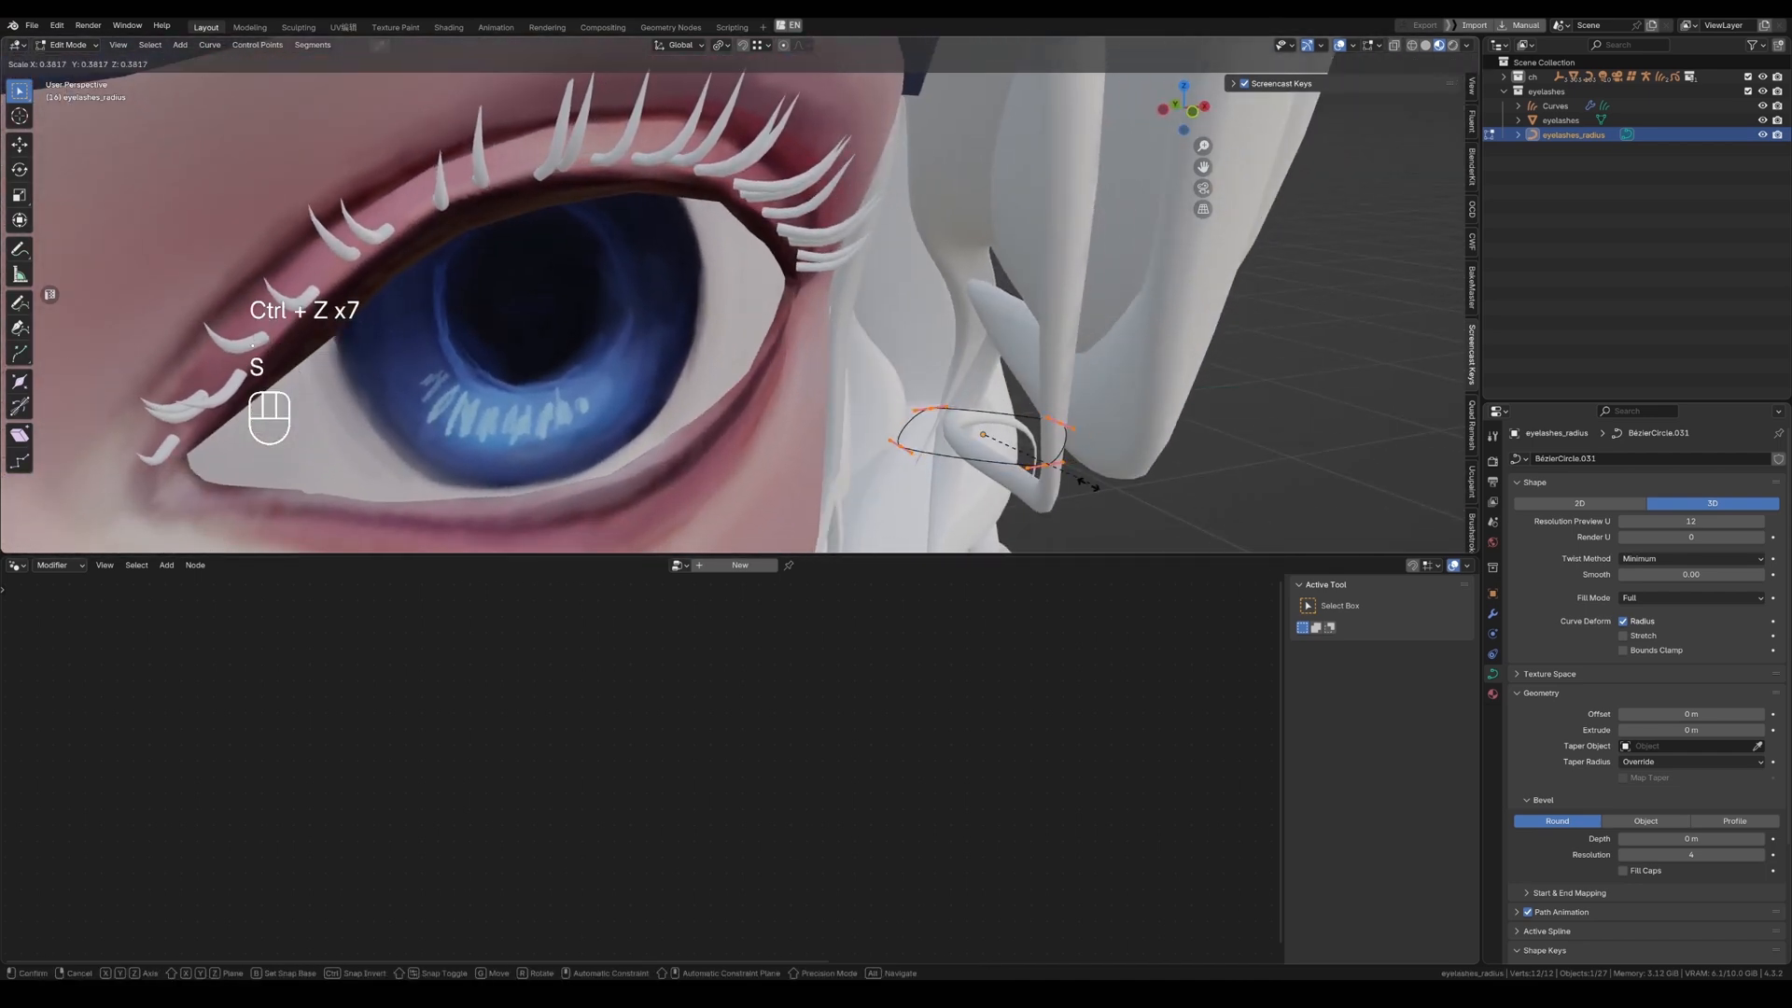
pyautogui.click(981, 482)
pyautogui.moveTo(980, 481); pyautogui.dragTo(1029, 471, button='middle')
pyautogui.press('s')
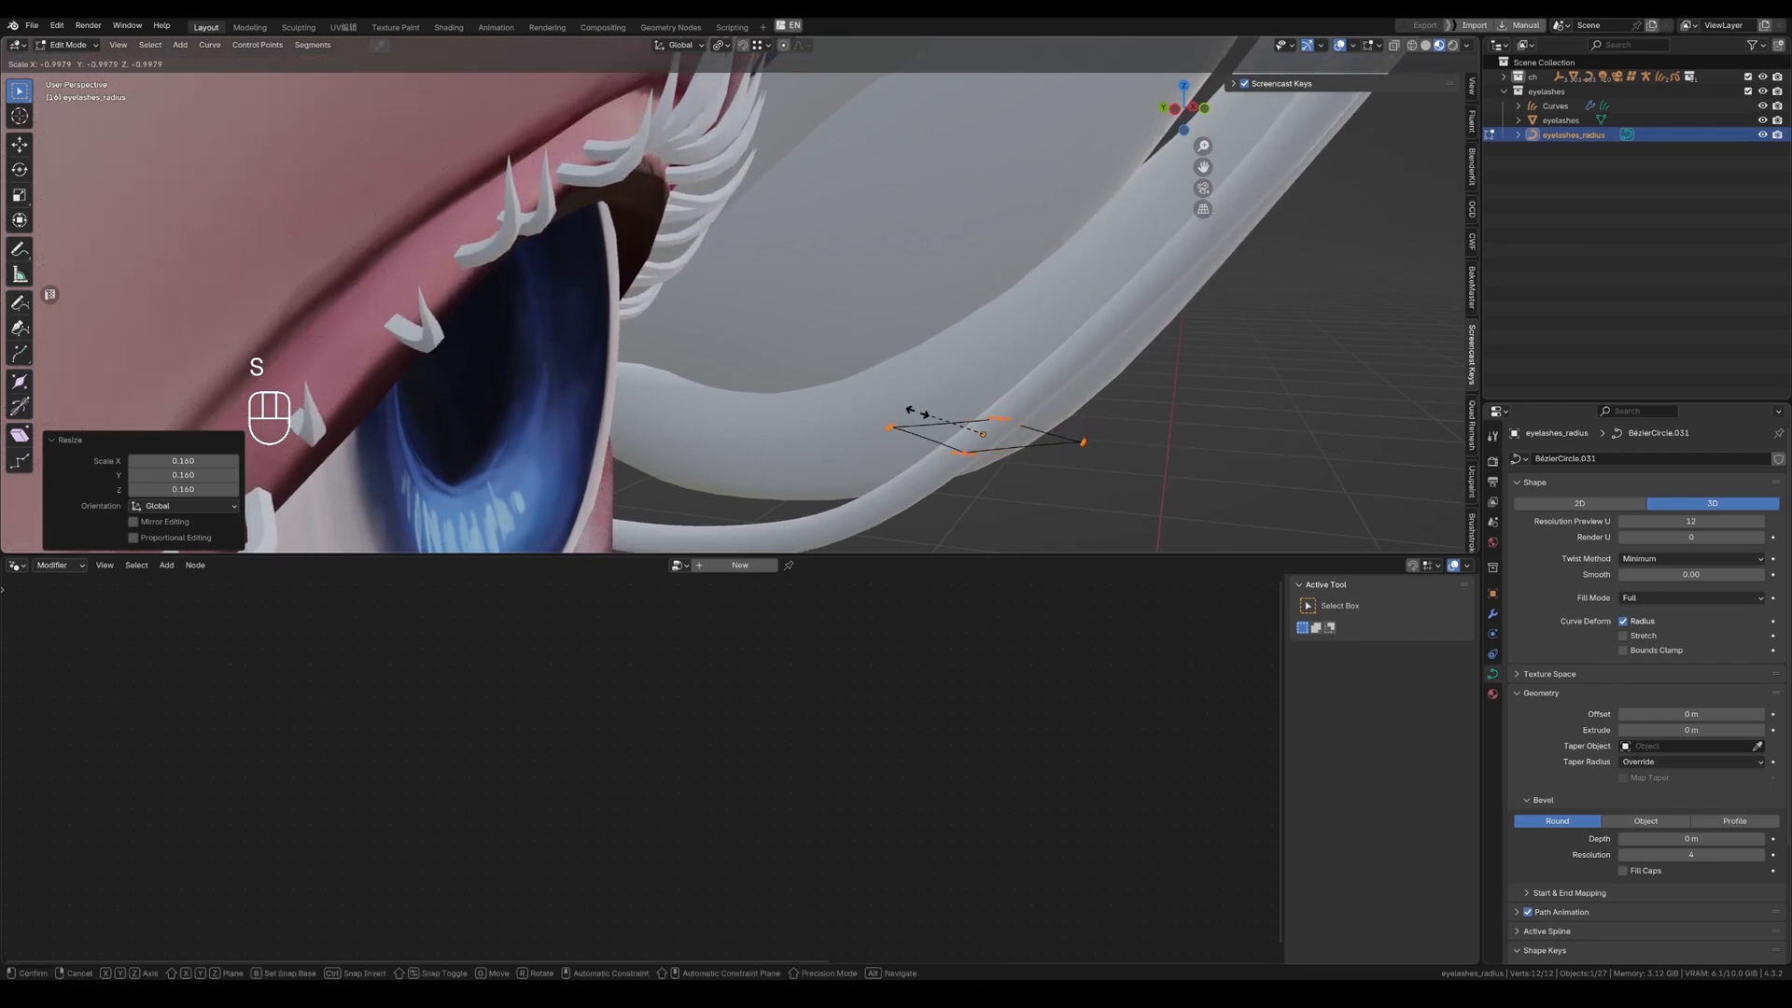
pyautogui.click(1458, 490)
pyautogui.scroll(-5, 1099, 411)
pyautogui.moveTo(1100, 411); pyautogui.dragTo(1006, 304, button='middle')
pyautogui.hotkey('ctrl', 'z')
pyautogui.scroll(4, 980, 373)
pyautogui.press('Tab')
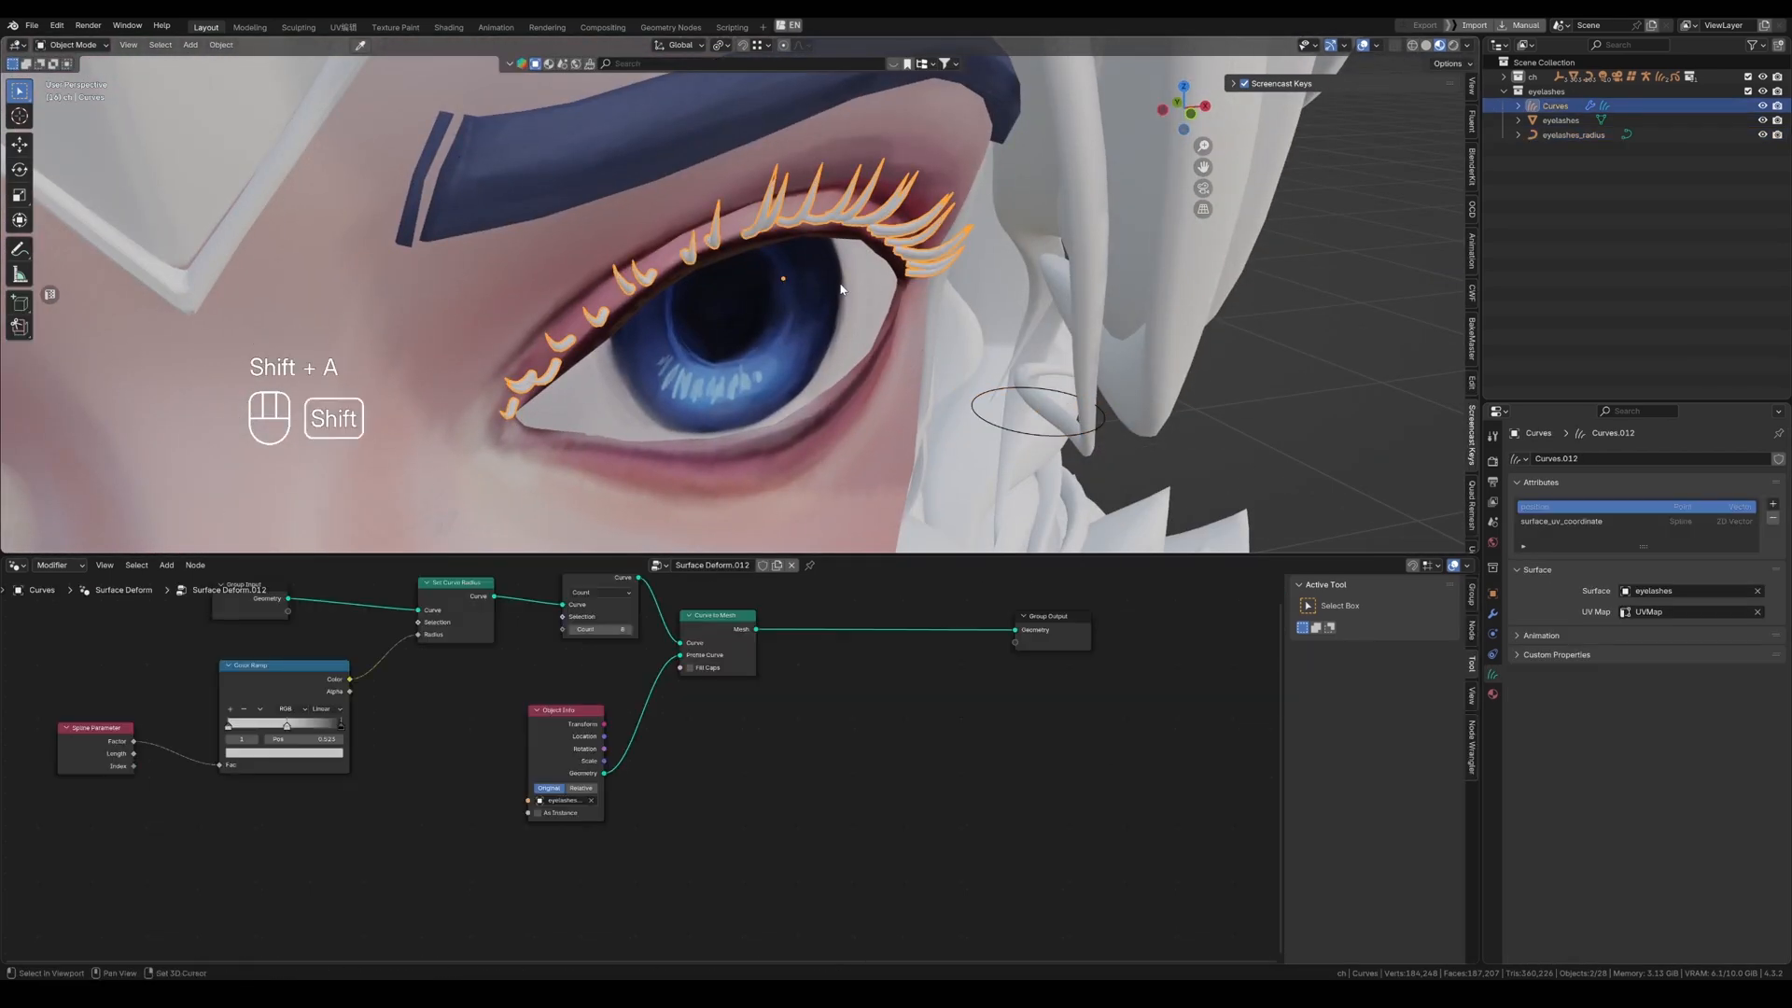
# Enter Edit Mode on the lash Curves object in point selection and select all control points.
pyautogui.scroll(3, 1066, 362)
pyautogui.keyDown('shift'); pyautogui.moveTo(1027, 355); pyautogui.dragTo(1067, 362, button='middle'); pyautogui.keyUp('shift')
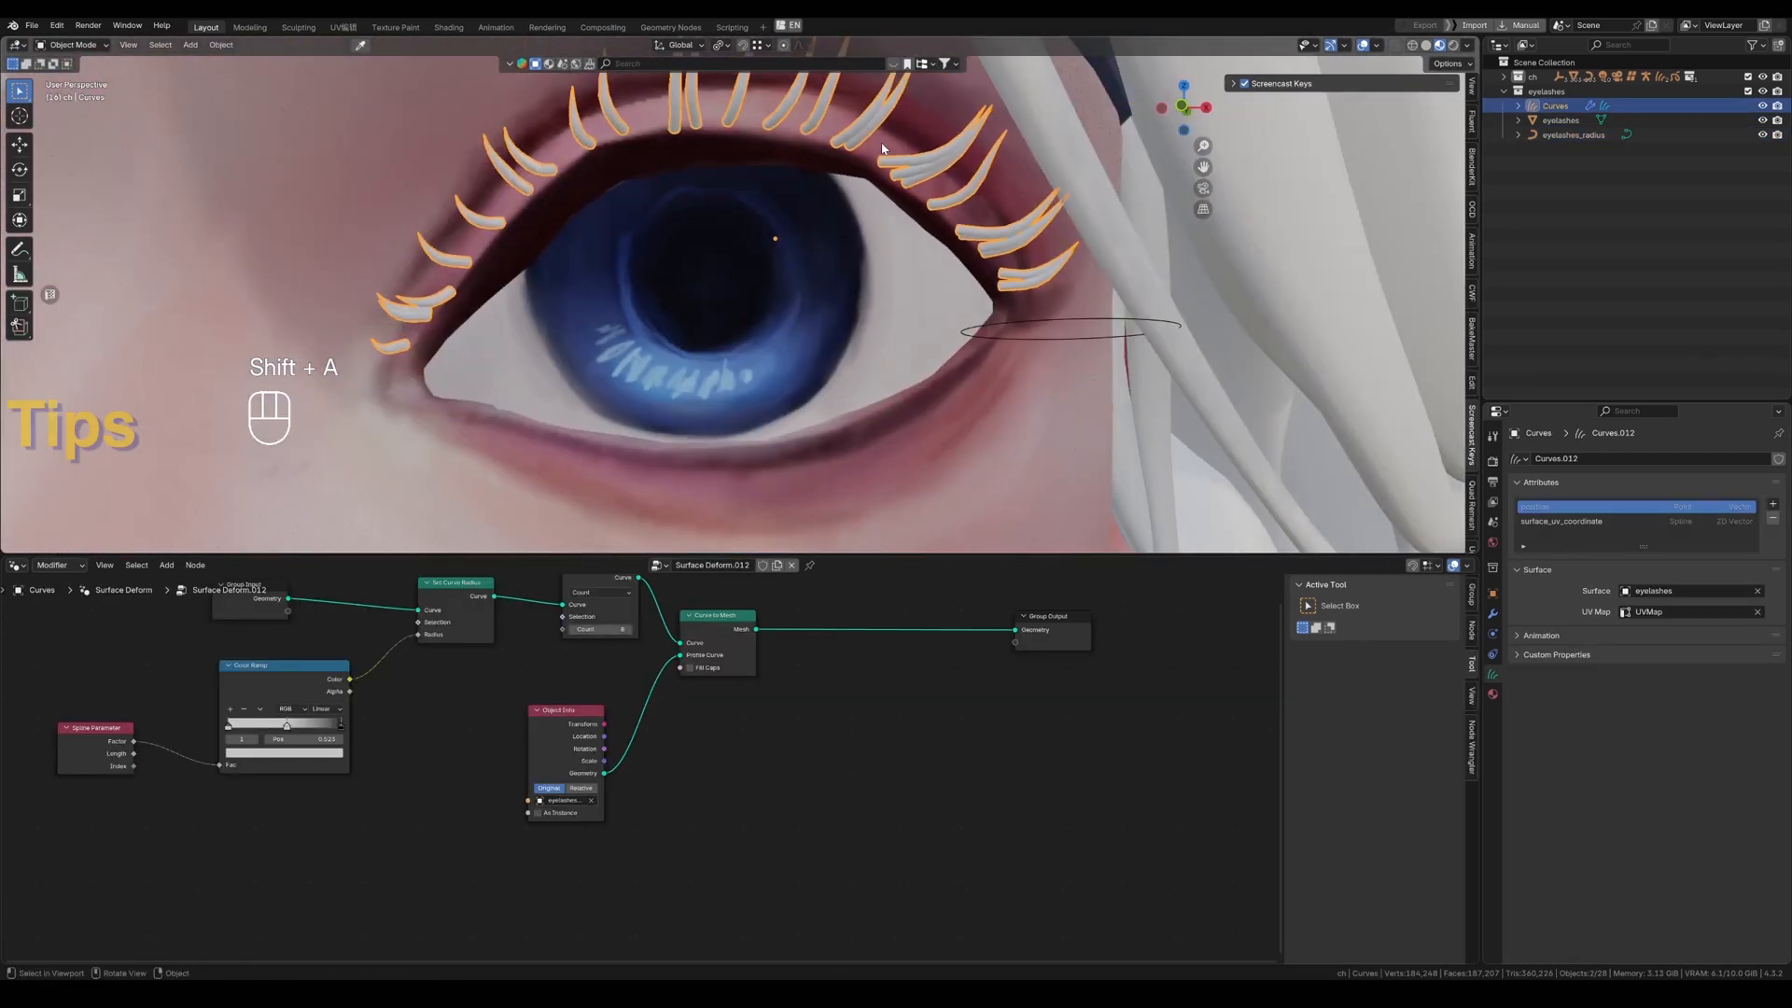
pyautogui.press('Tab')
pyautogui.press('1')
pyautogui.scroll(3, 1067, 362)
pyautogui.press('g')
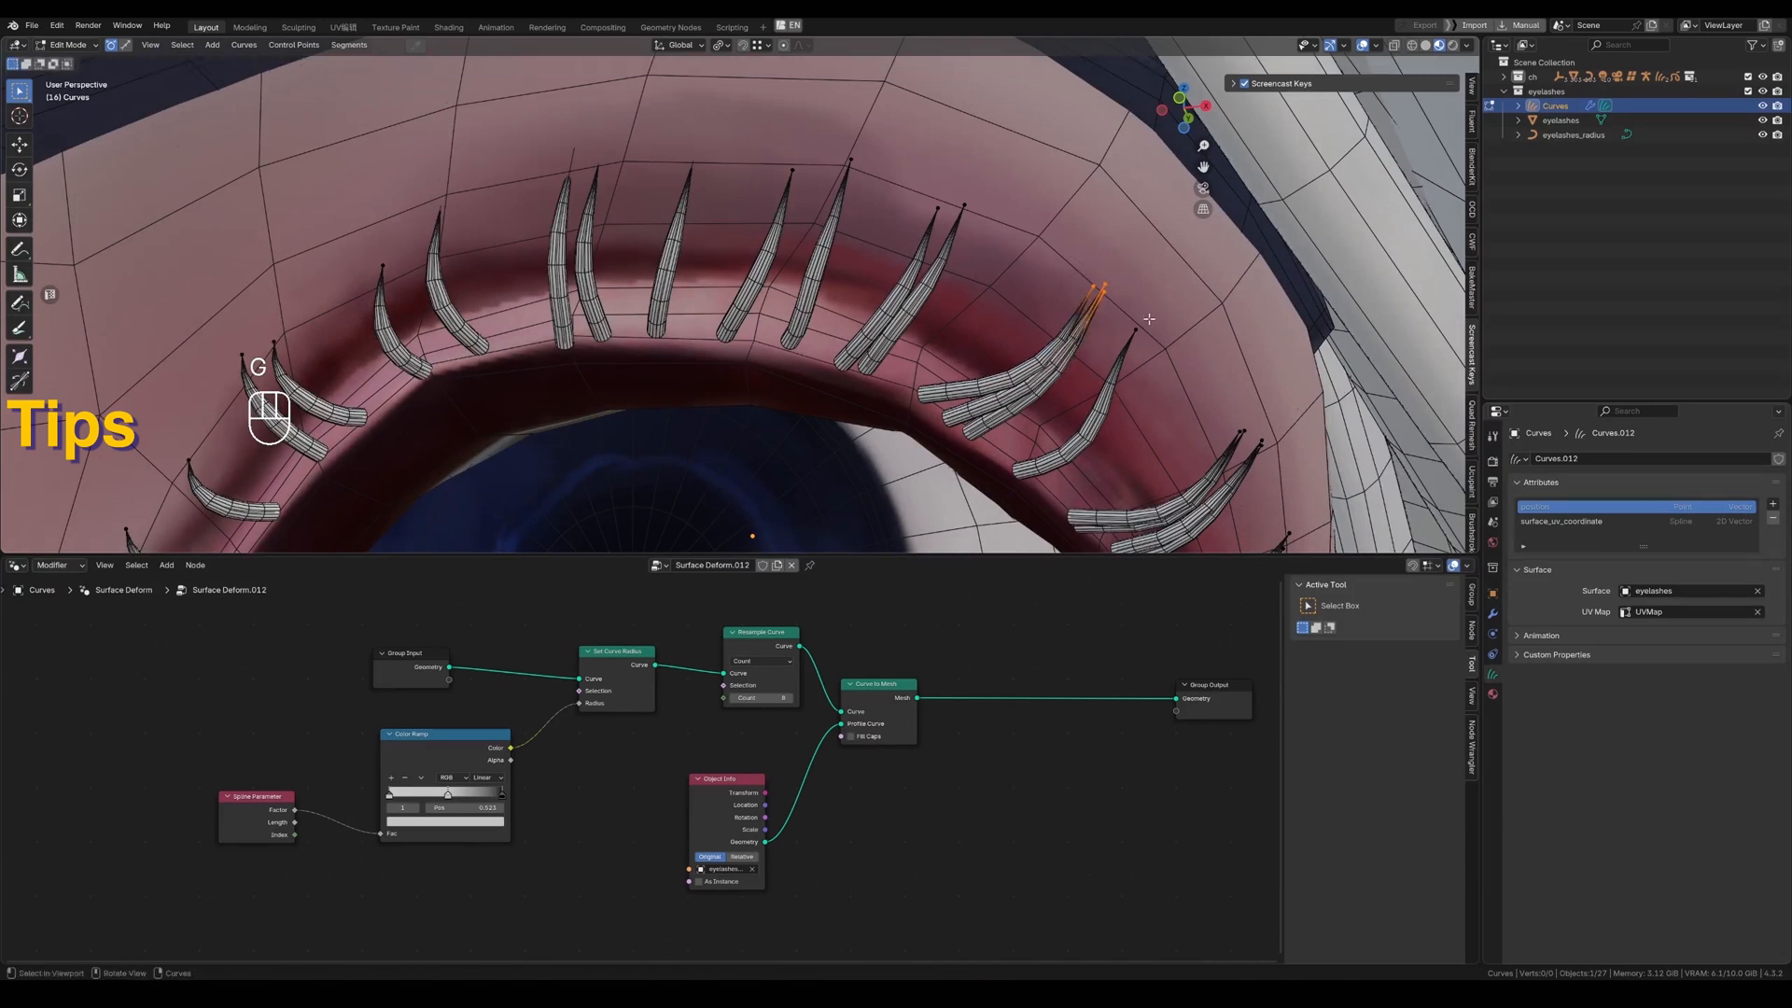
pyautogui.press('a')
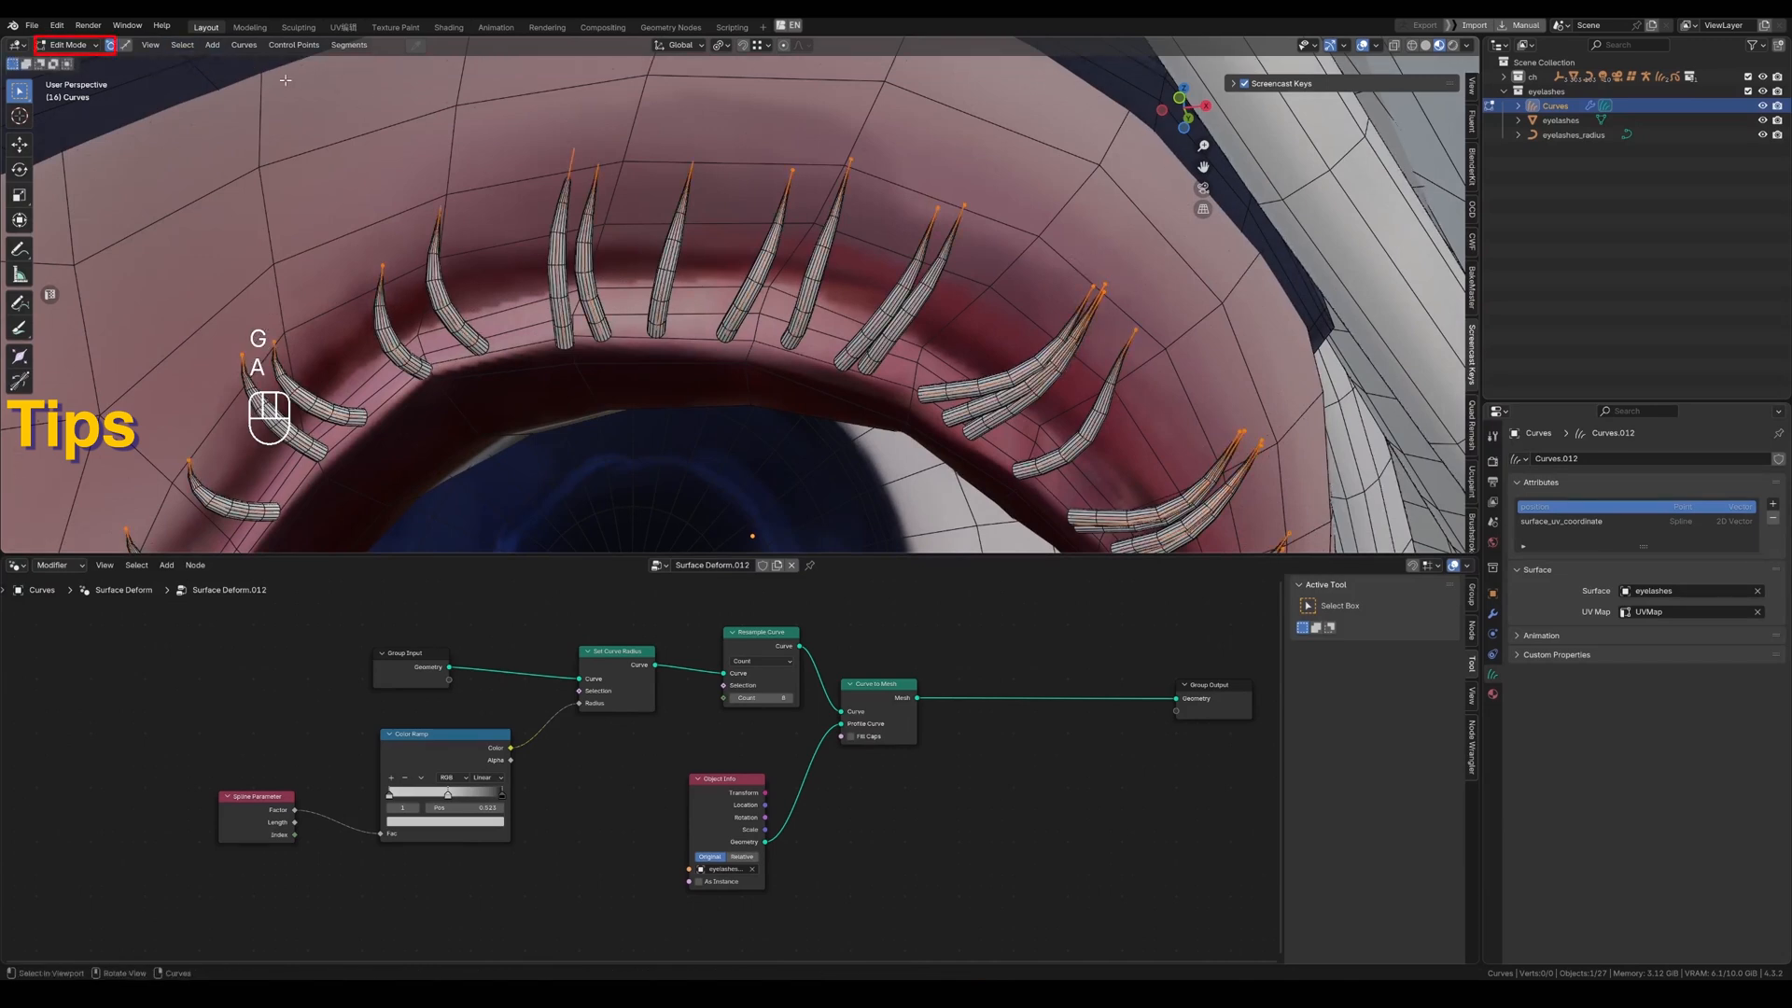
# Select the lash curves' endpoints, setting the End amount to 0 so that the tips are excluded.
pyautogui.click(174, 47)
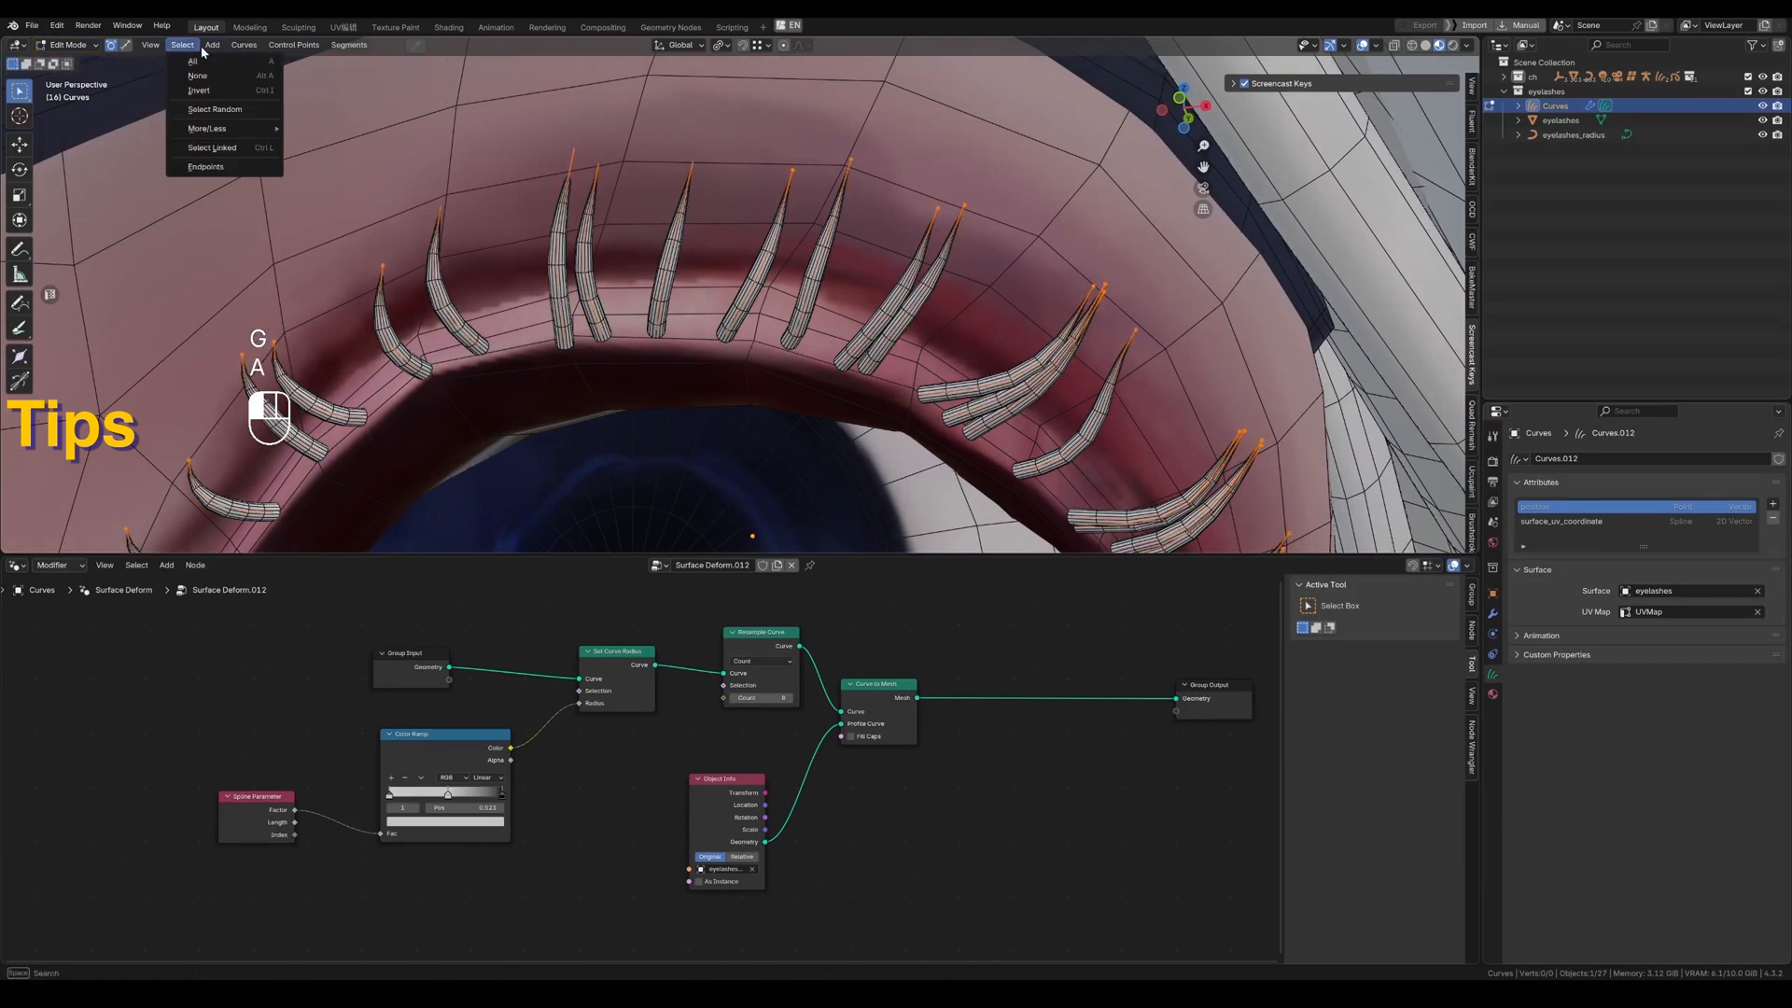
pyautogui.click(194, 60)
pyautogui.click(184, 47)
pyautogui.click(207, 168)
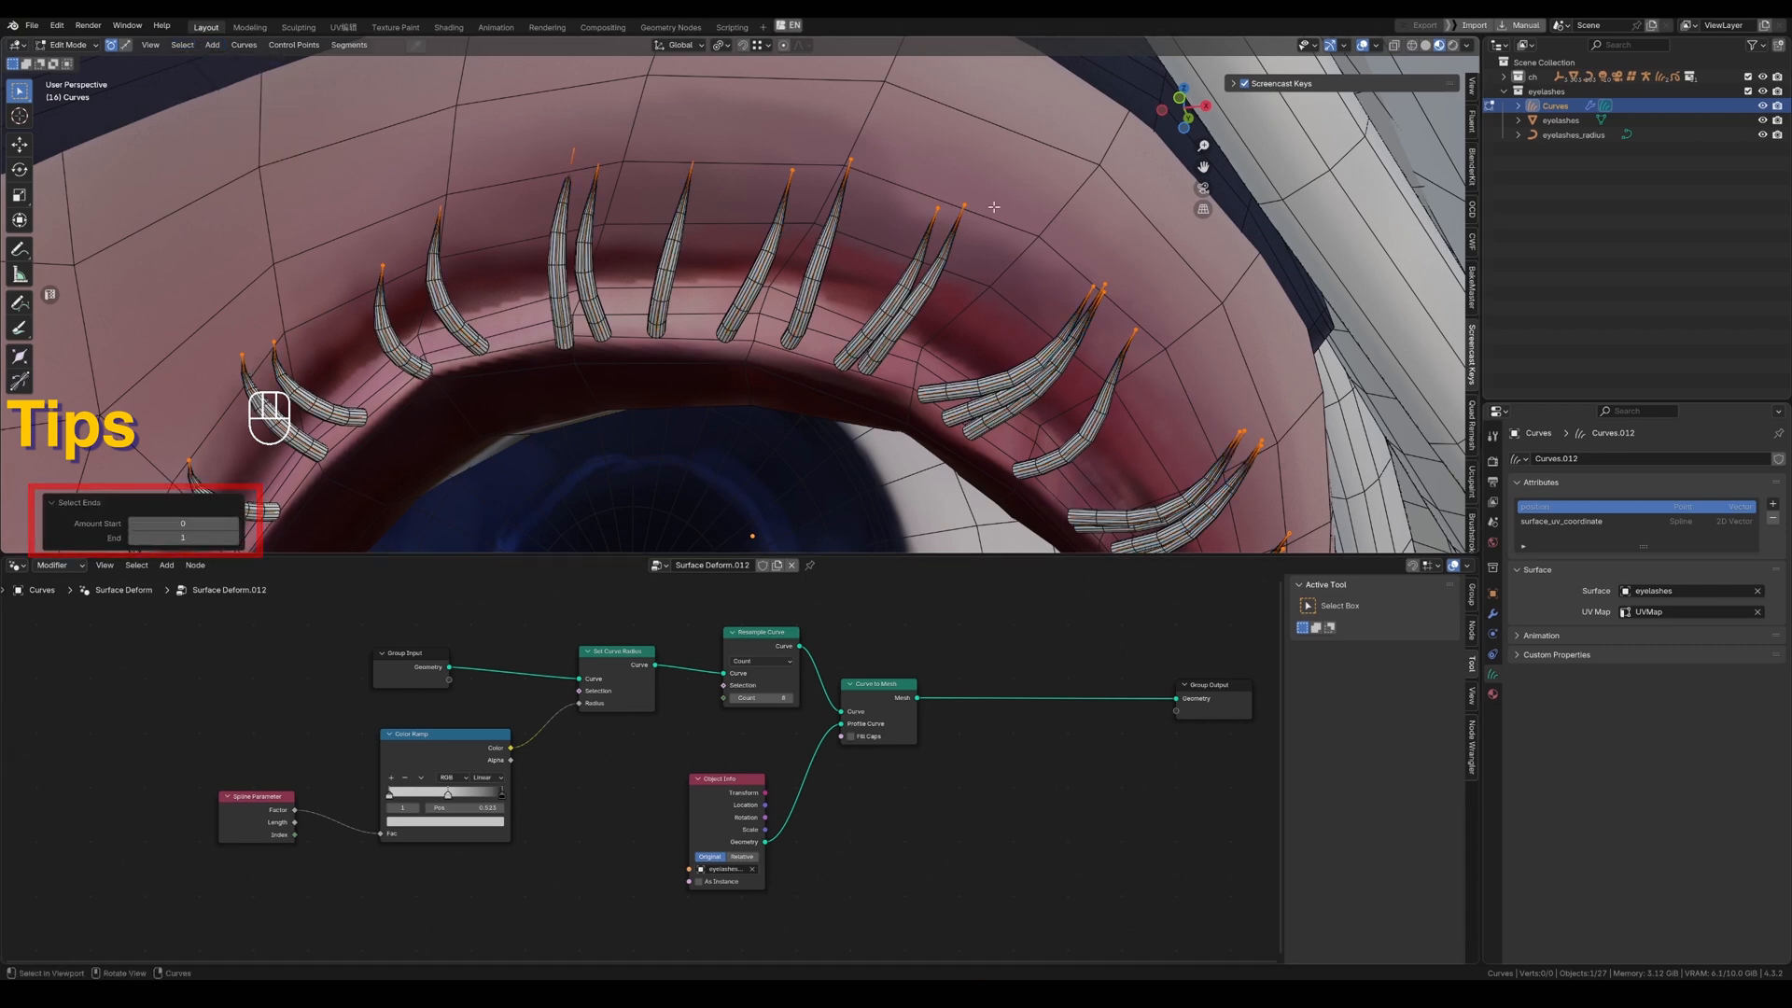
pyautogui.write('0')
pyautogui.press('Return')
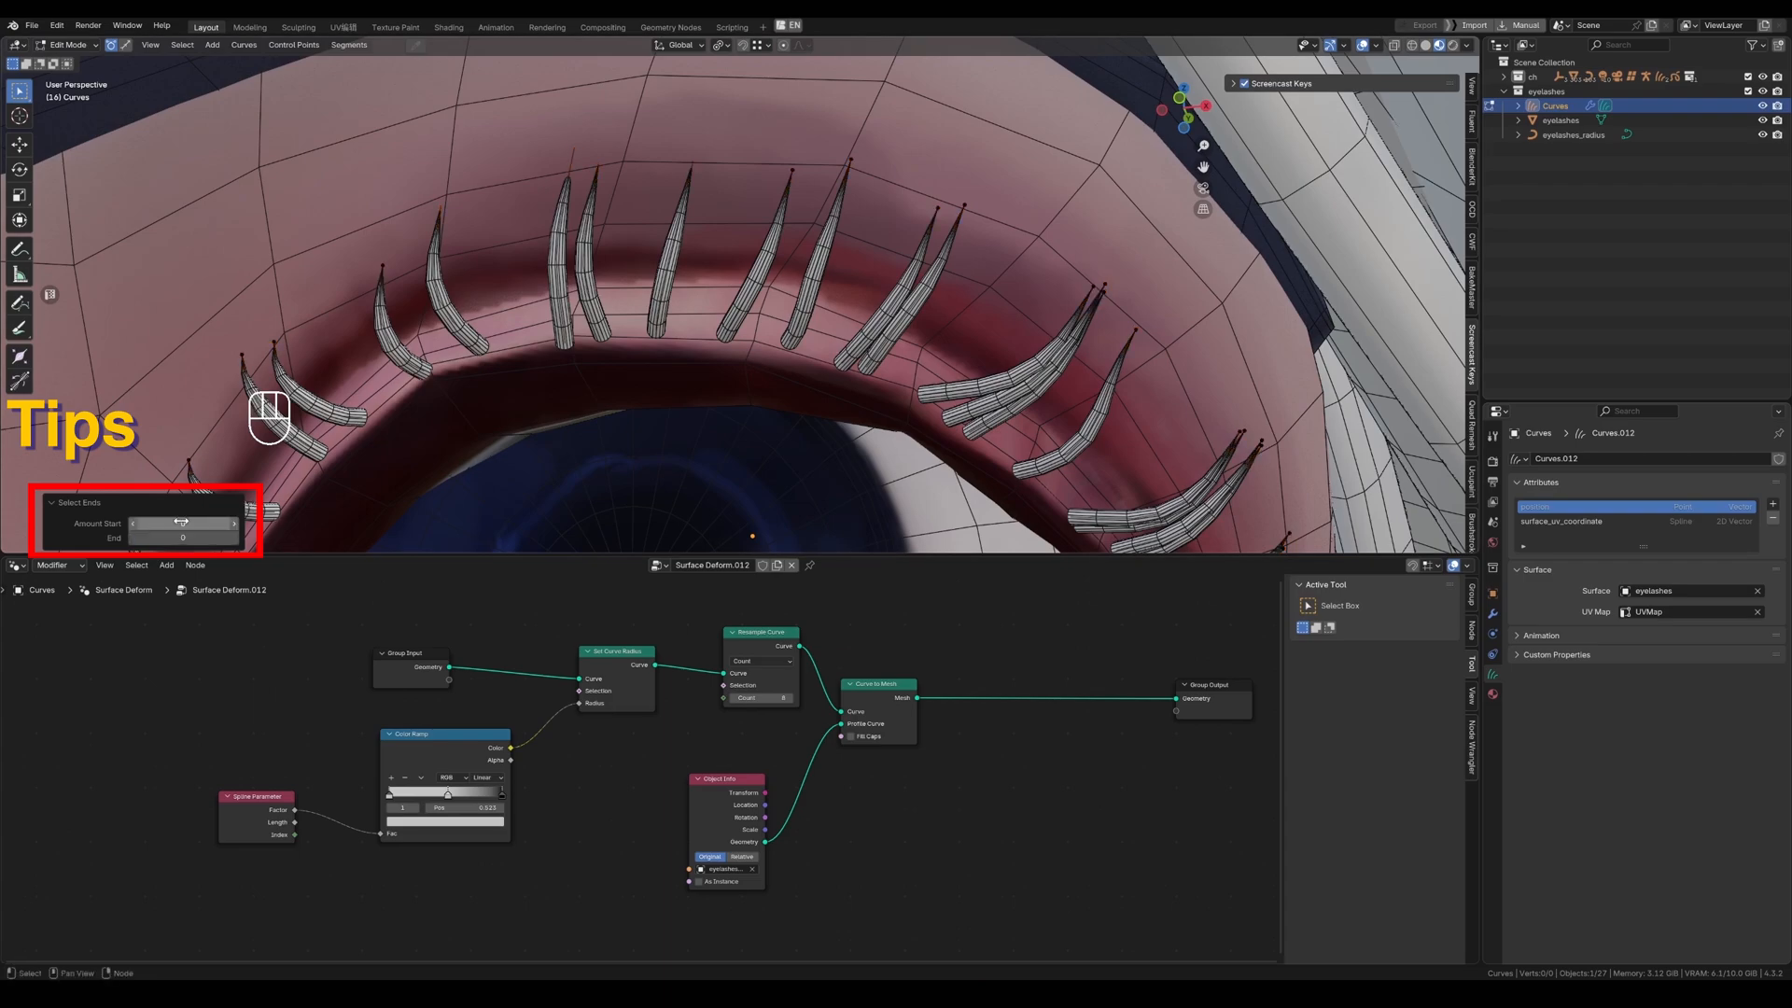
# Switch to a see-through wireframe view and move the selected lash root points along the Y axis.
pyautogui.scroll(-6, 984, 184)
pyautogui.hotkey('alt', 'z')
pyautogui.moveTo(845, 313)
pyautogui.mouseDown(button='middle')
pyautogui.moveTo(821, 353)
pyautogui.moveTo(845, 387)
pyautogui.moveTo(960, 348)
pyautogui.moveTo(860, 370)
pyautogui.moveTo(944, 341)
pyautogui.mouseUp(button='middle')
pyautogui.press('z')
pyautogui.press('g')
pyautogui.press('y')
pyautogui.click(856, 391)
# Nudge the lash roots further into the eyelid, including along Y, and scale them to 0.976.
pyautogui.press('g')
pyautogui.click(961, 354)
pyautogui.press('g')
pyautogui.press('y')
pyautogui.click(844, 370)
pyautogui.press('s')
pyautogui.click(971, 411)
pyautogui.moveTo(971, 411); pyautogui.dragTo(977, 414, button='middle')
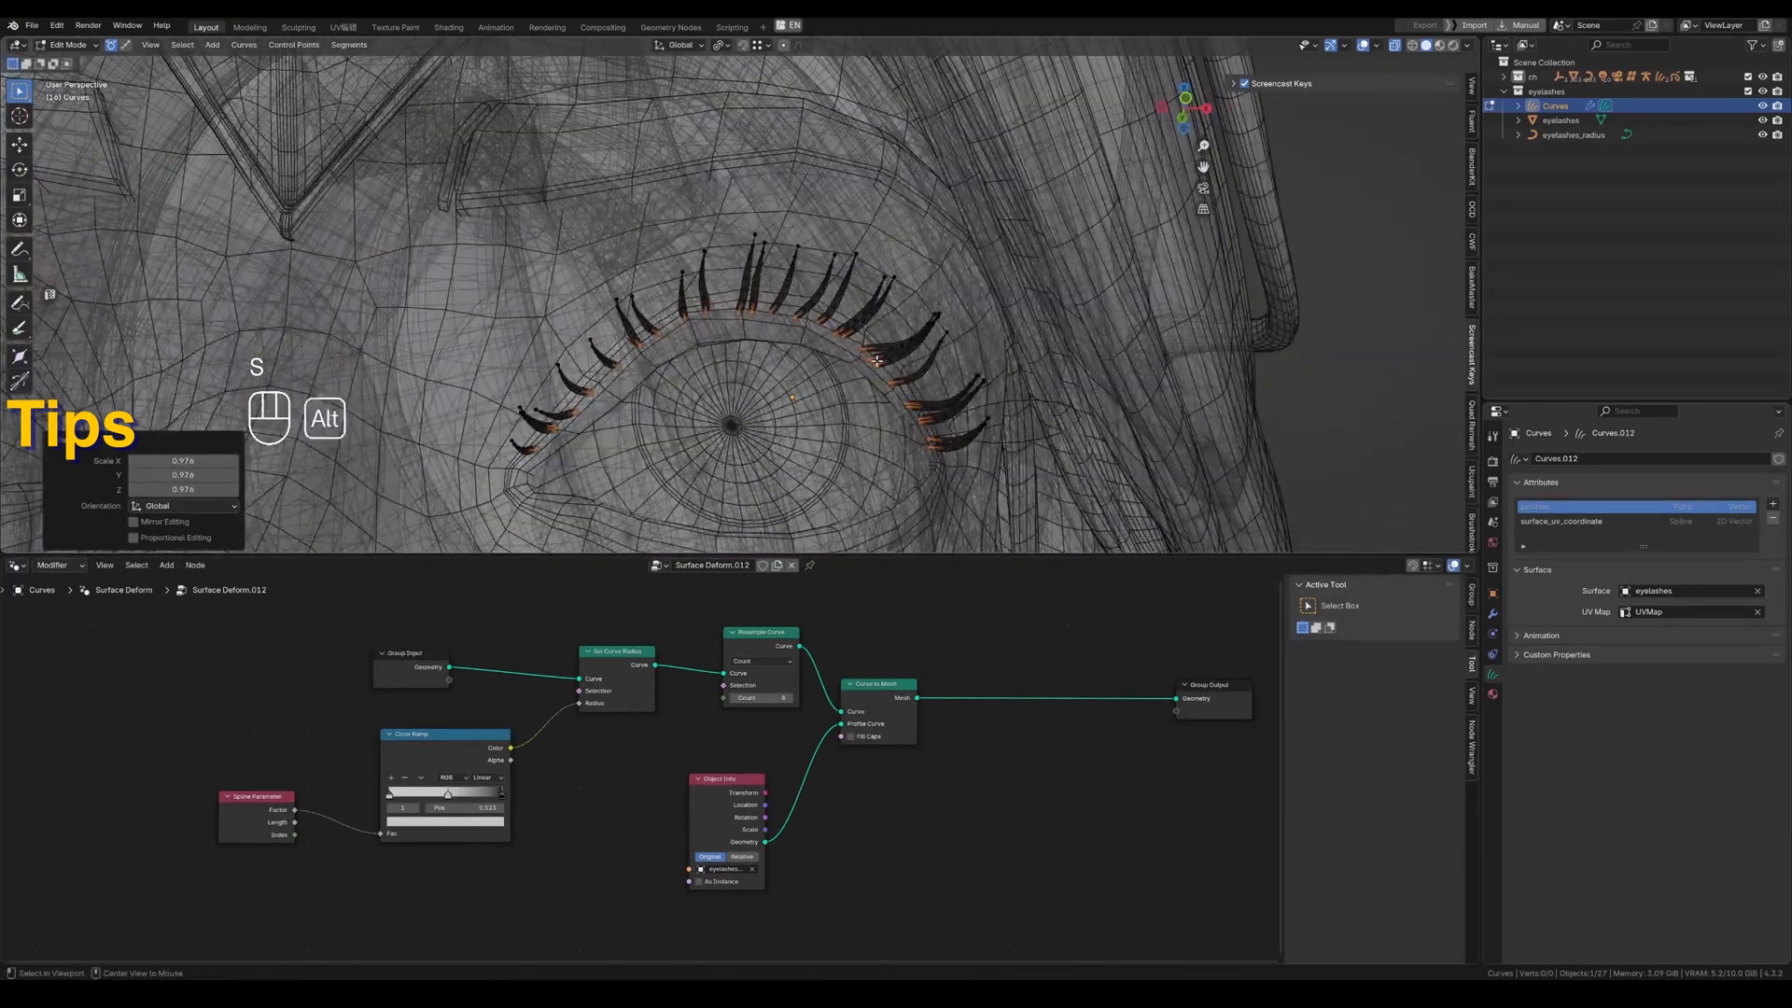
# Restore the textured viewport shading, save the file, and return the lash curves to Sculpt Mode.
pyautogui.press('z')
pyautogui.hotkey('ctrl', 's')
pyautogui.scroll(5, 881, 394)
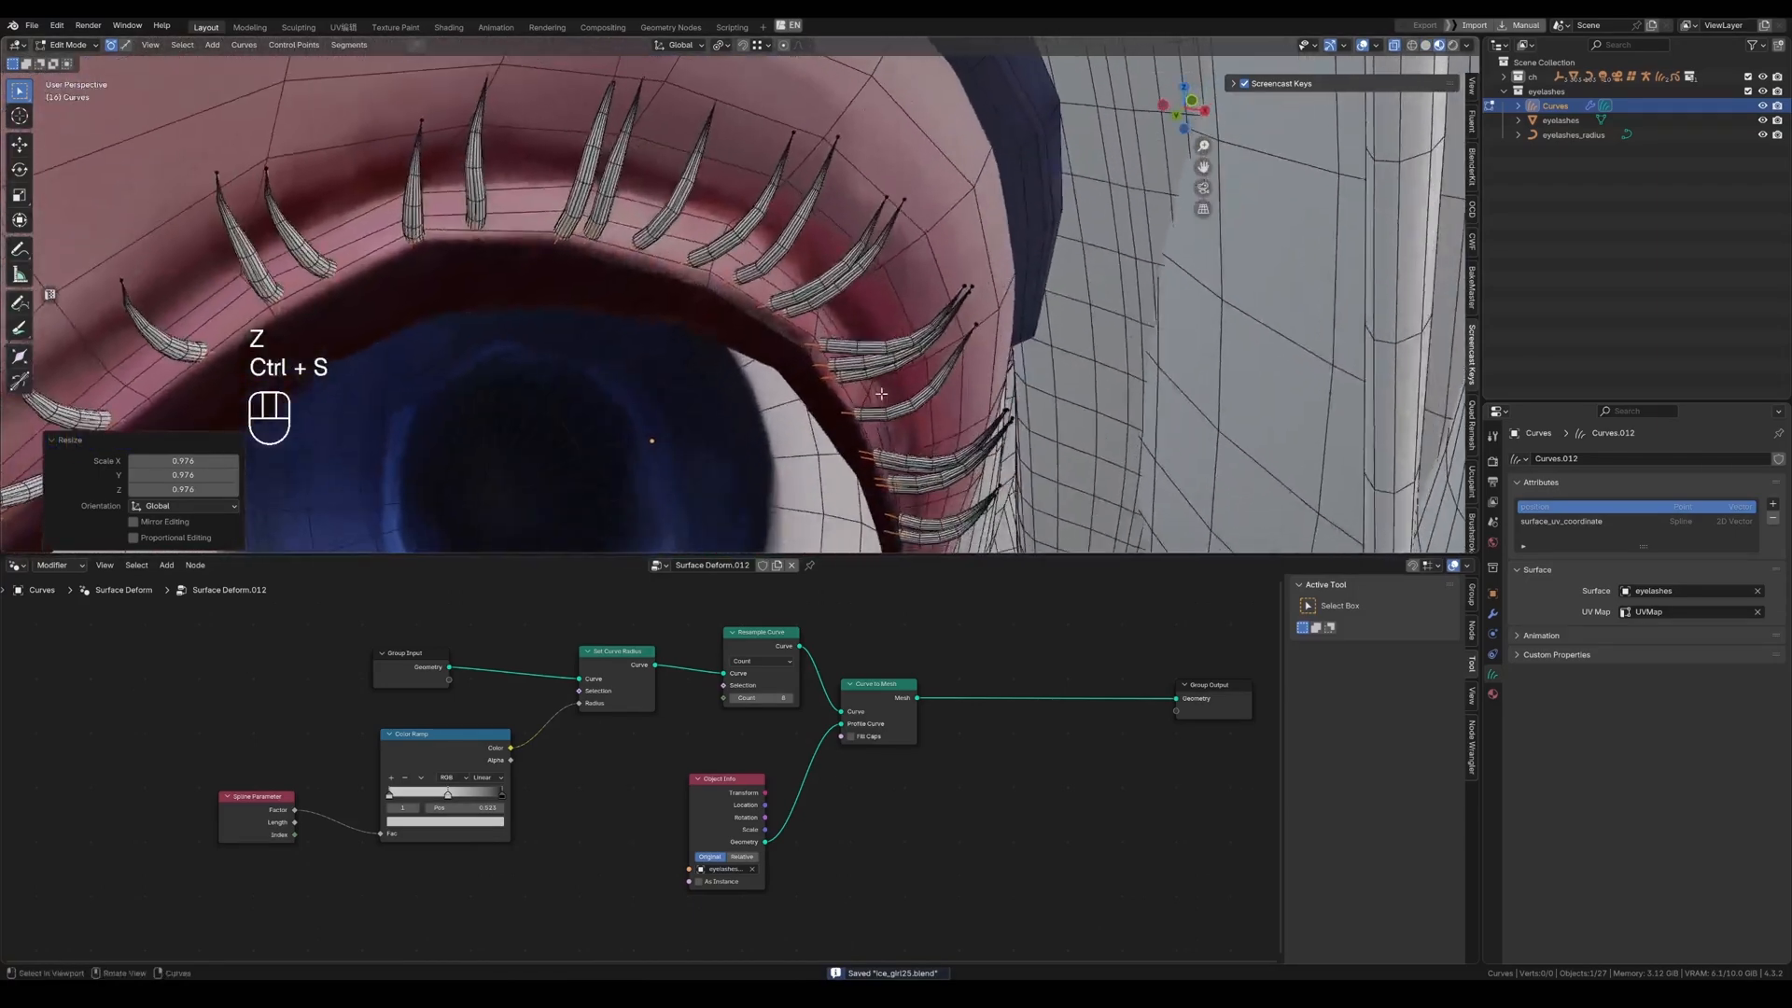
pyautogui.press('Tab')
pyautogui.scroll(-3, 881, 394)
pyautogui.press('Tab')
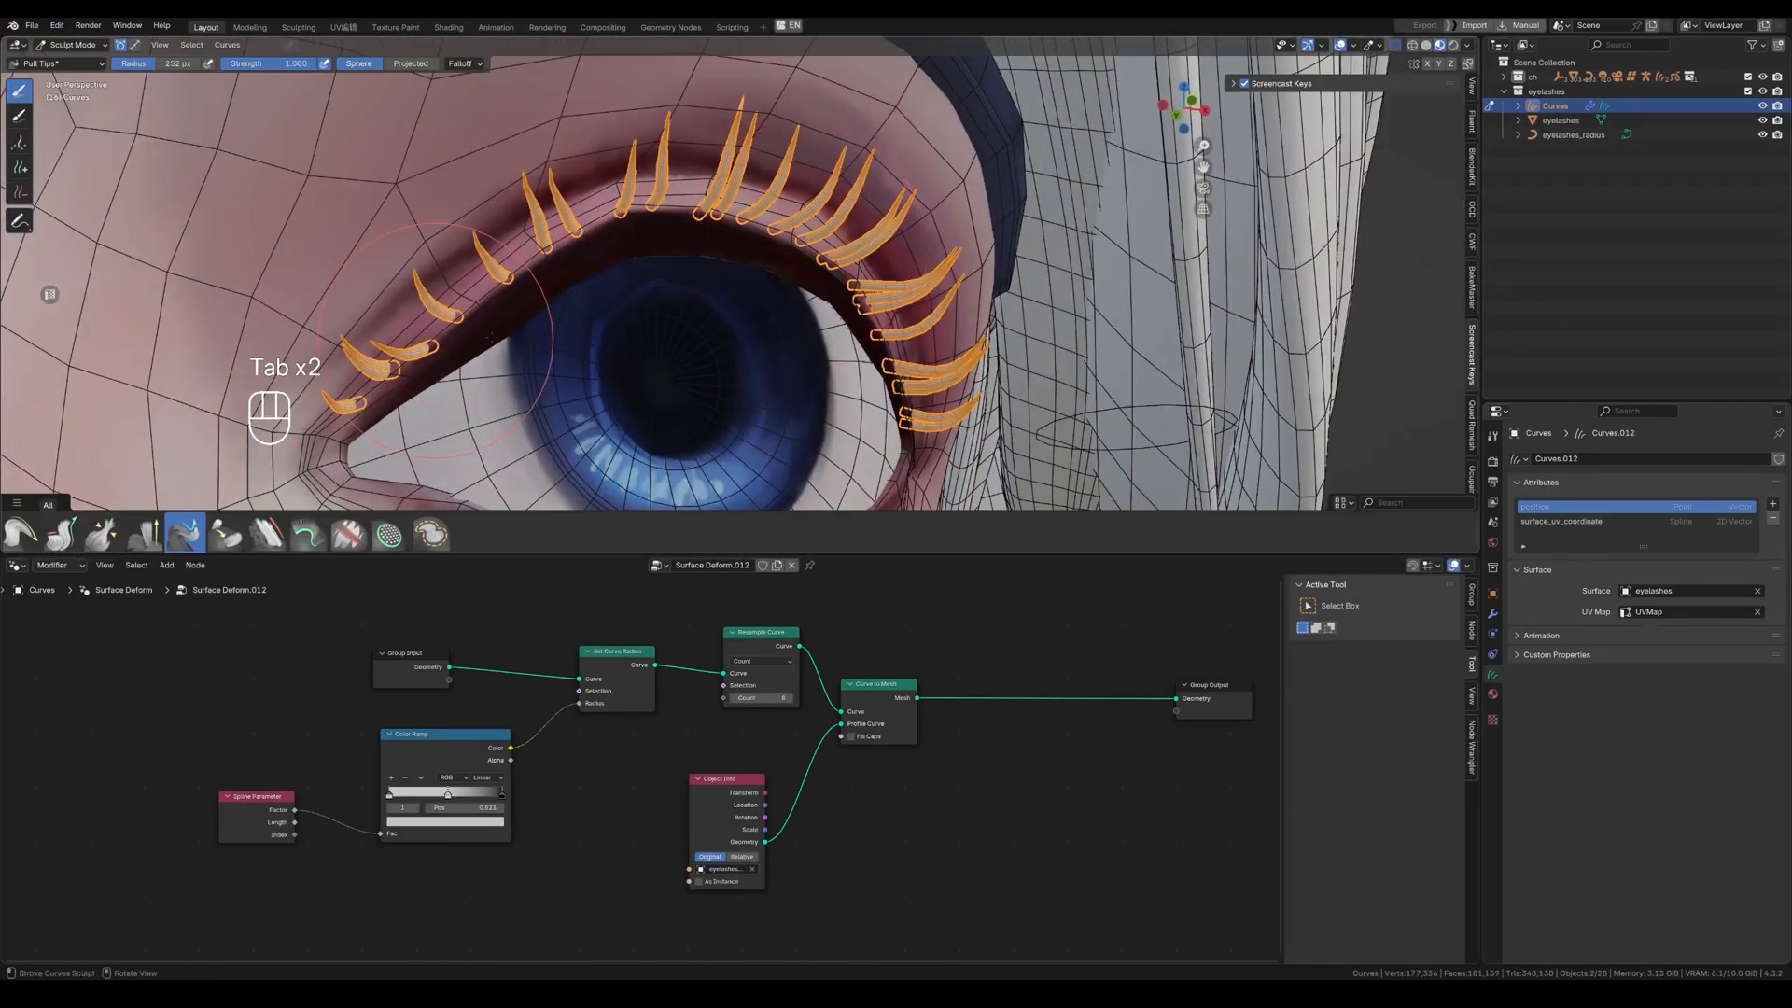
# Resize the sculpt brush and add an extra lash on the inner upper eyelid with the Add brush, overlays hidden.
pyautogui.hotkey('shift', 'alt', 'z')
pyautogui.press('f')
pyautogui.press('f')
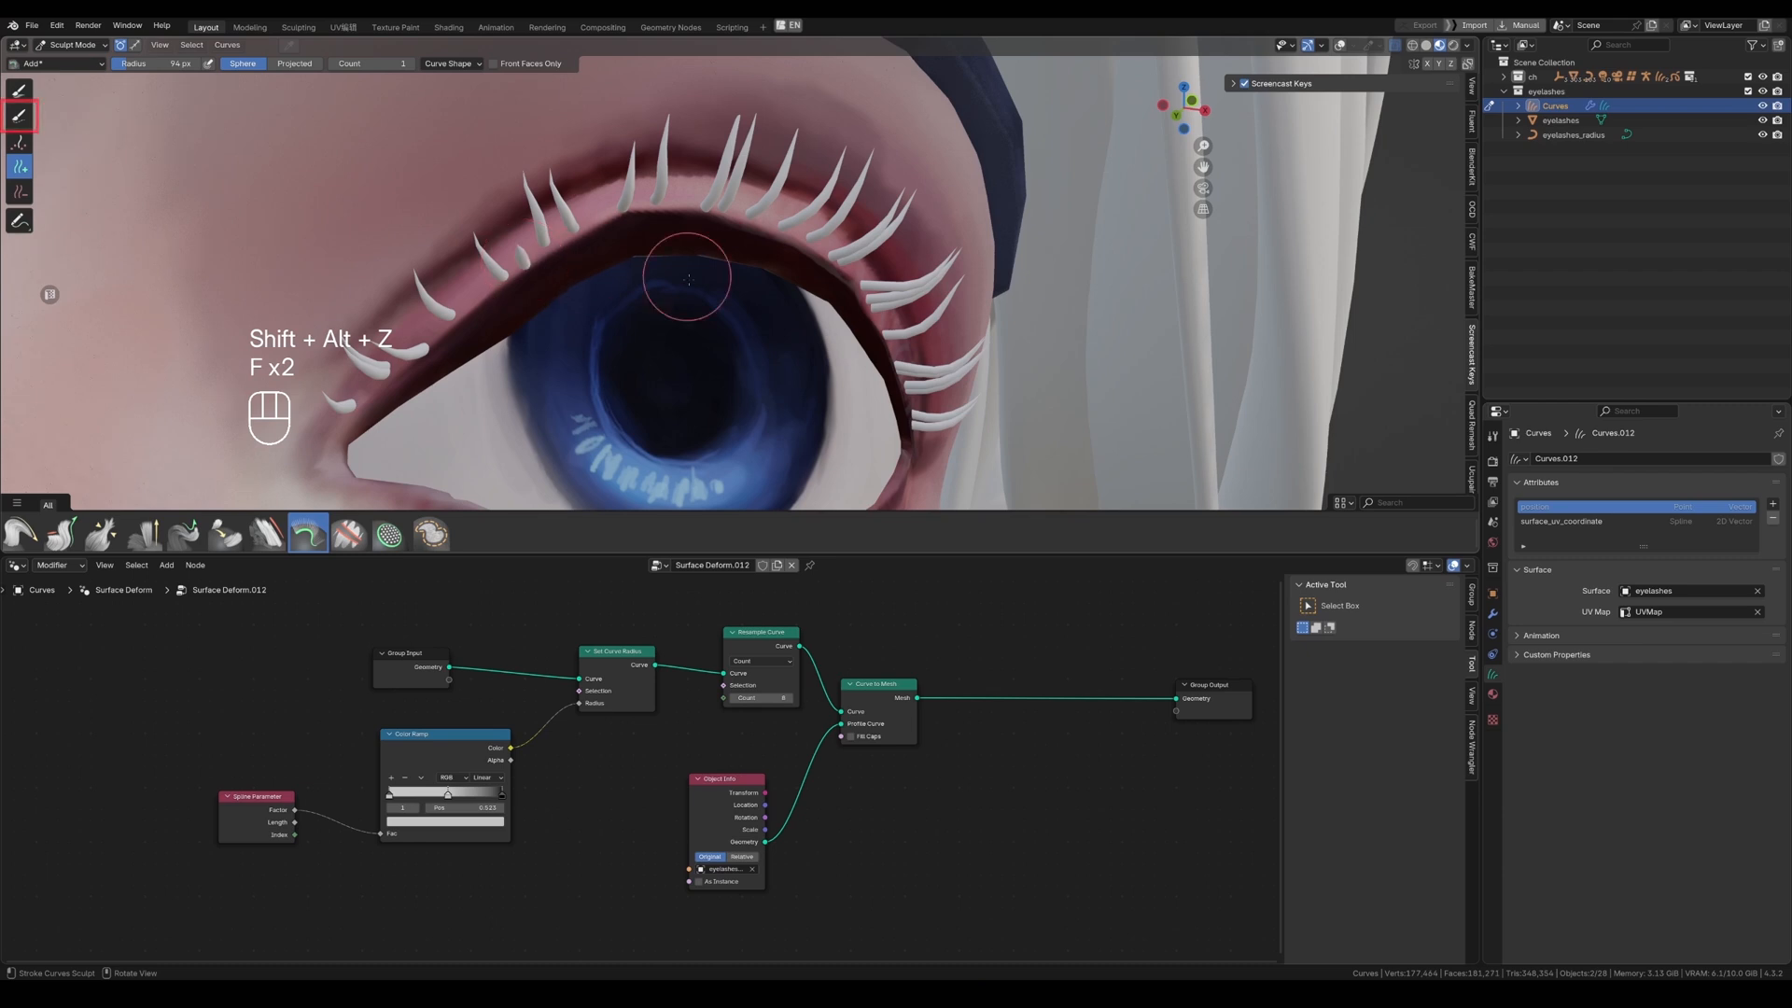
pyautogui.hotkey('shift', 'ctrl', 'f')
pyautogui.hotkey('shift', 'alt', 'z')
# Activate the Select paint tool, then switch to the Pull Tips brush and adjust its radius.
pyautogui.click(20, 116)
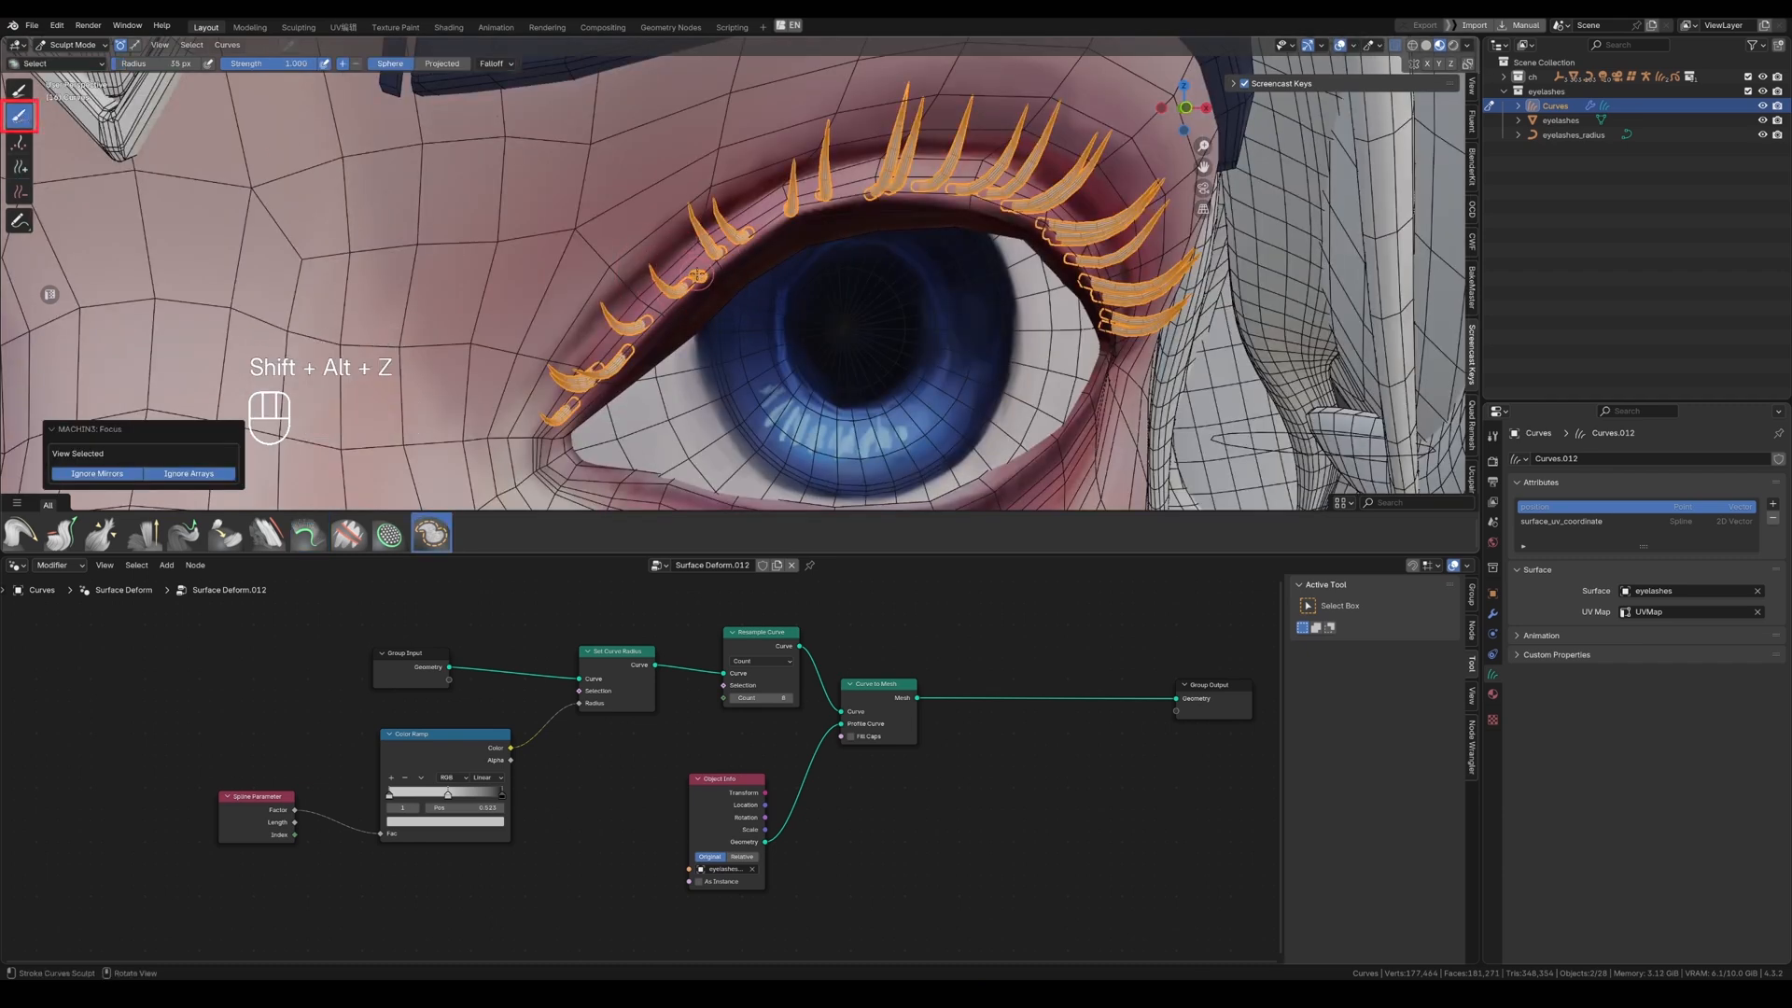
pyautogui.click(191, 541)
pyautogui.press('f')
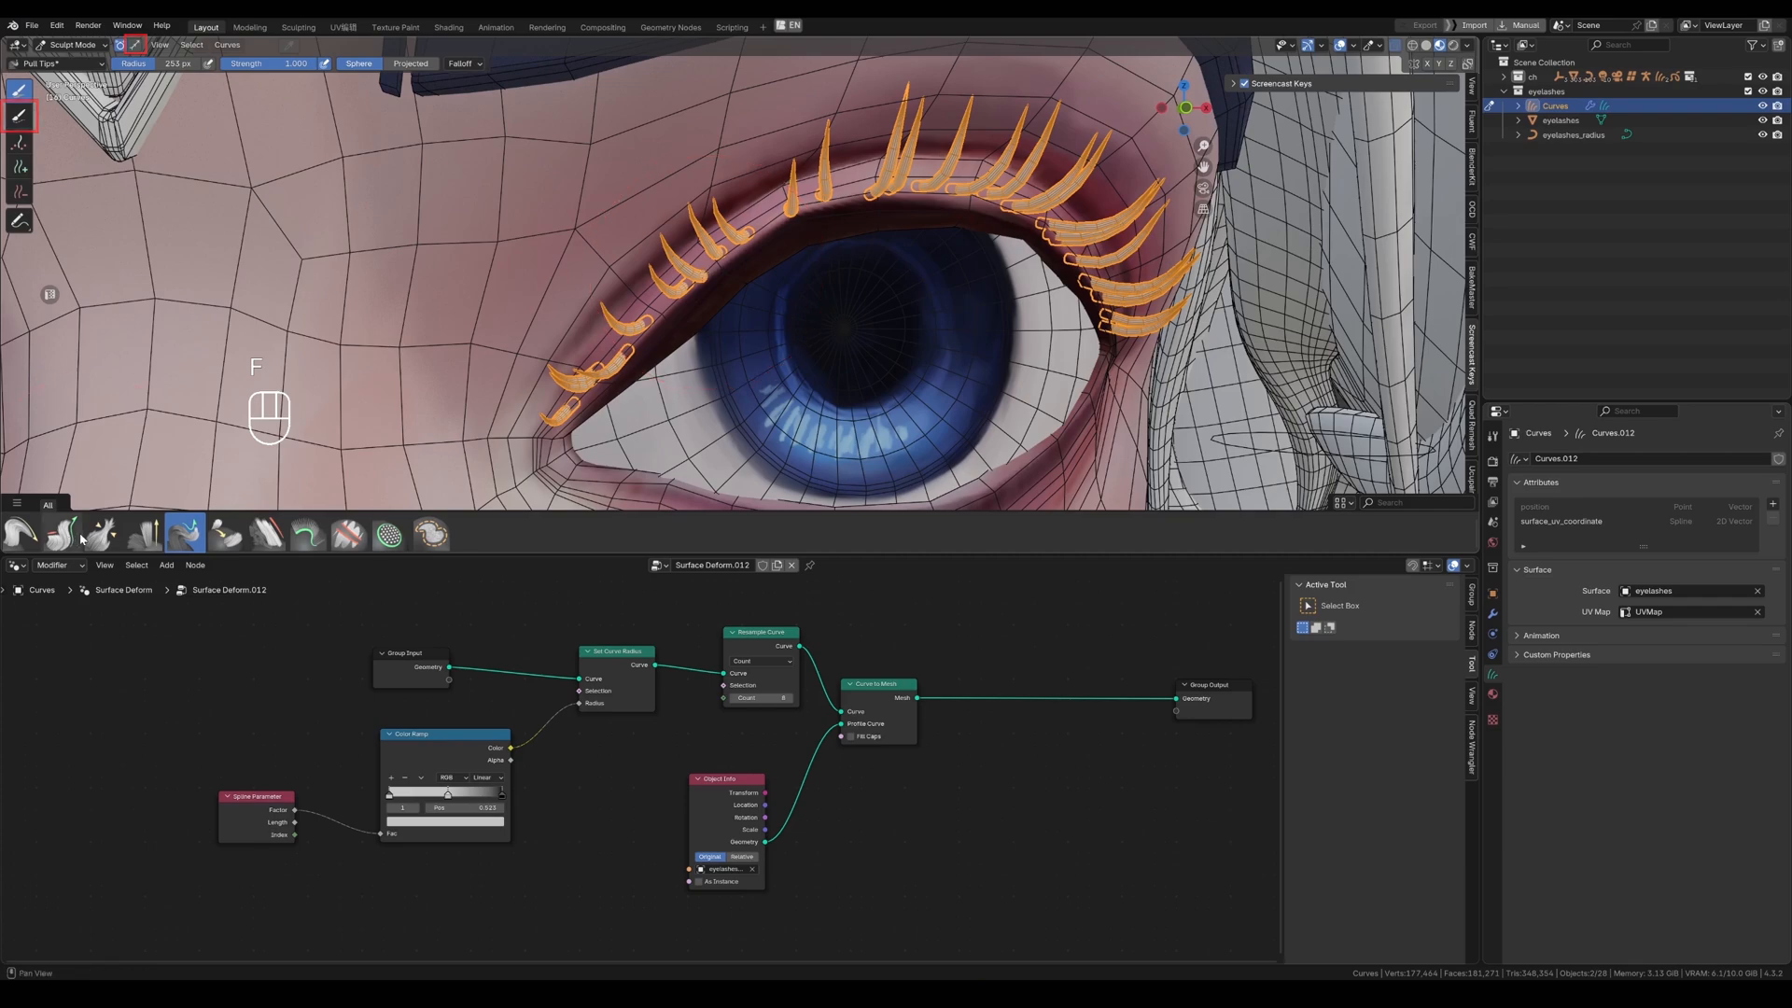
pyautogui.press('f')
# In Edit Mode, select a whole lash on the inner upper eyelid with Select Linked and move it.
pyautogui.press('Tab')
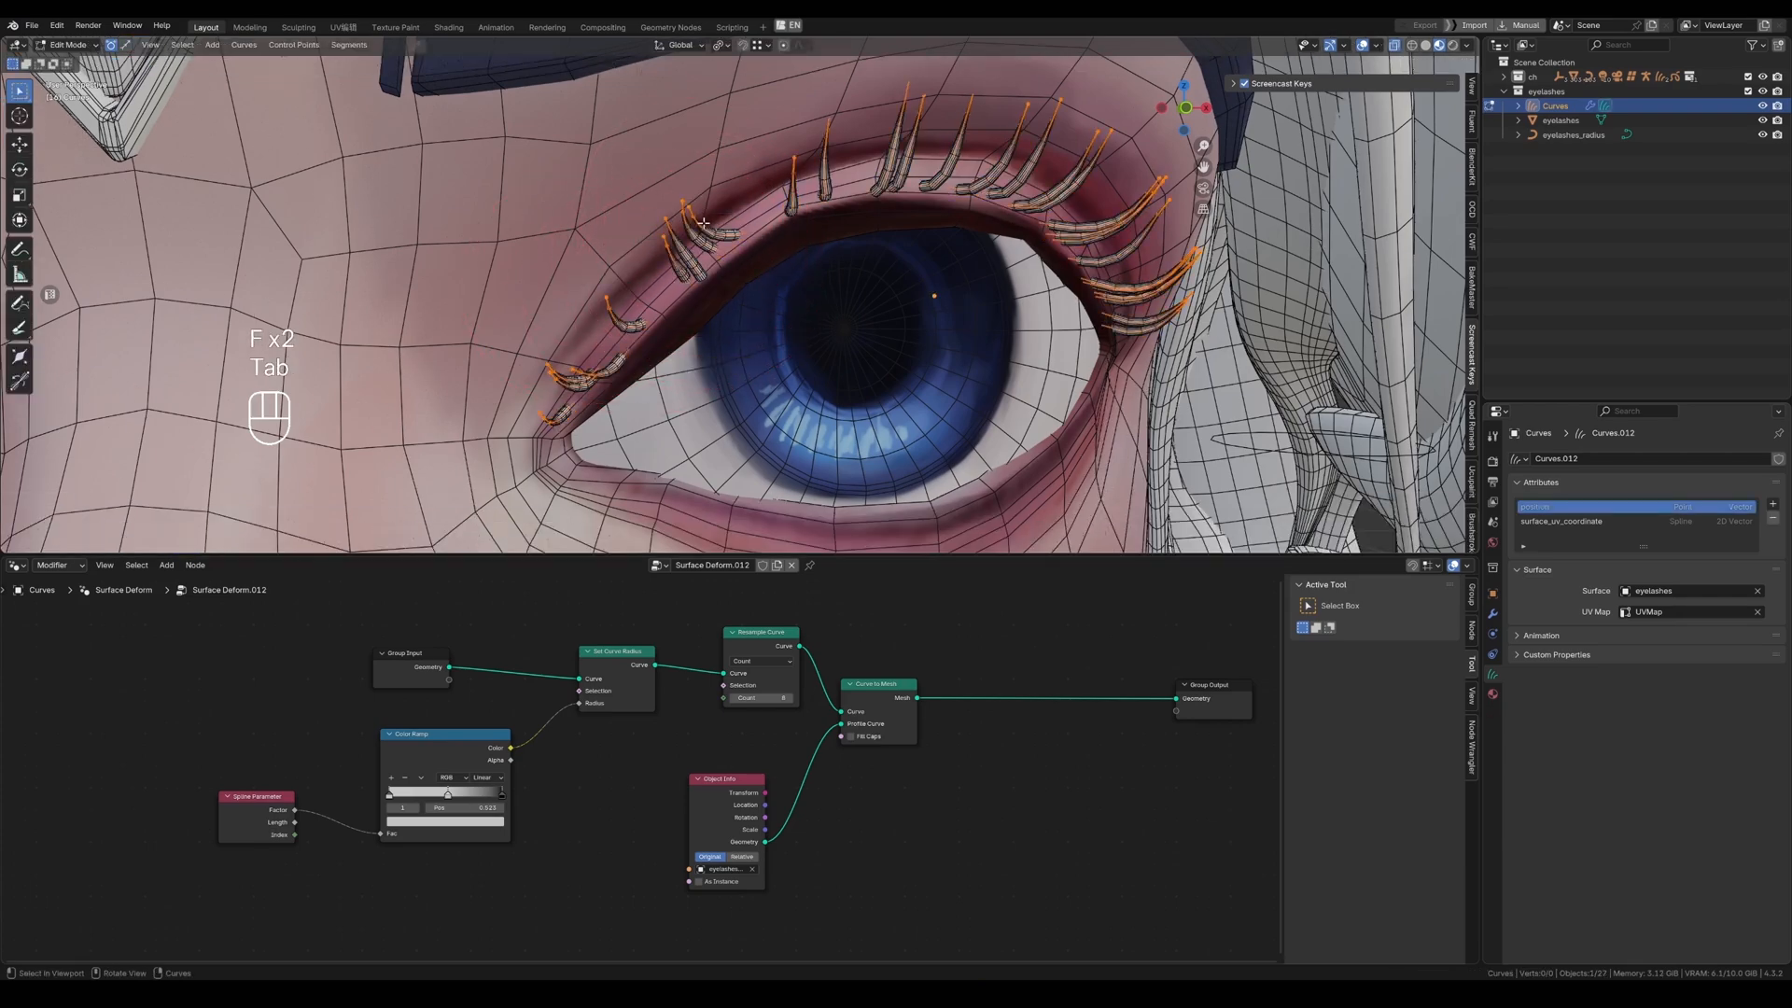
pyautogui.click(689, 207)
pyautogui.press('l')
pyautogui.press('l')
pyautogui.hotkey('ctrl', 'l')
pyautogui.hotkey('ctrl', 'l')
pyautogui.press('g')
pyautogui.hotkey('ctrl', 'l')
pyautogui.press('g')
# Duplicate the linked lash on the inner upper eyelid and return to Sculpt Mode.
pyautogui.hotkey('ctrl', 'l')
pyautogui.moveTo(662, 244); pyautogui.dragTo(710, 276, button='middle')
pyautogui.press('g')
pyautogui.hotkey('shift', 'd')
pyautogui.scroll(-3, 709, 276)
pyautogui.press('Tab')
pyautogui.press('Tab')
# Comb the outer and middle upper lashes outward with the Comb brush at a radius of 212 px.
pyautogui.click(22, 534)
pyautogui.press('f')
pyautogui.press('a')
pyautogui.press('f')
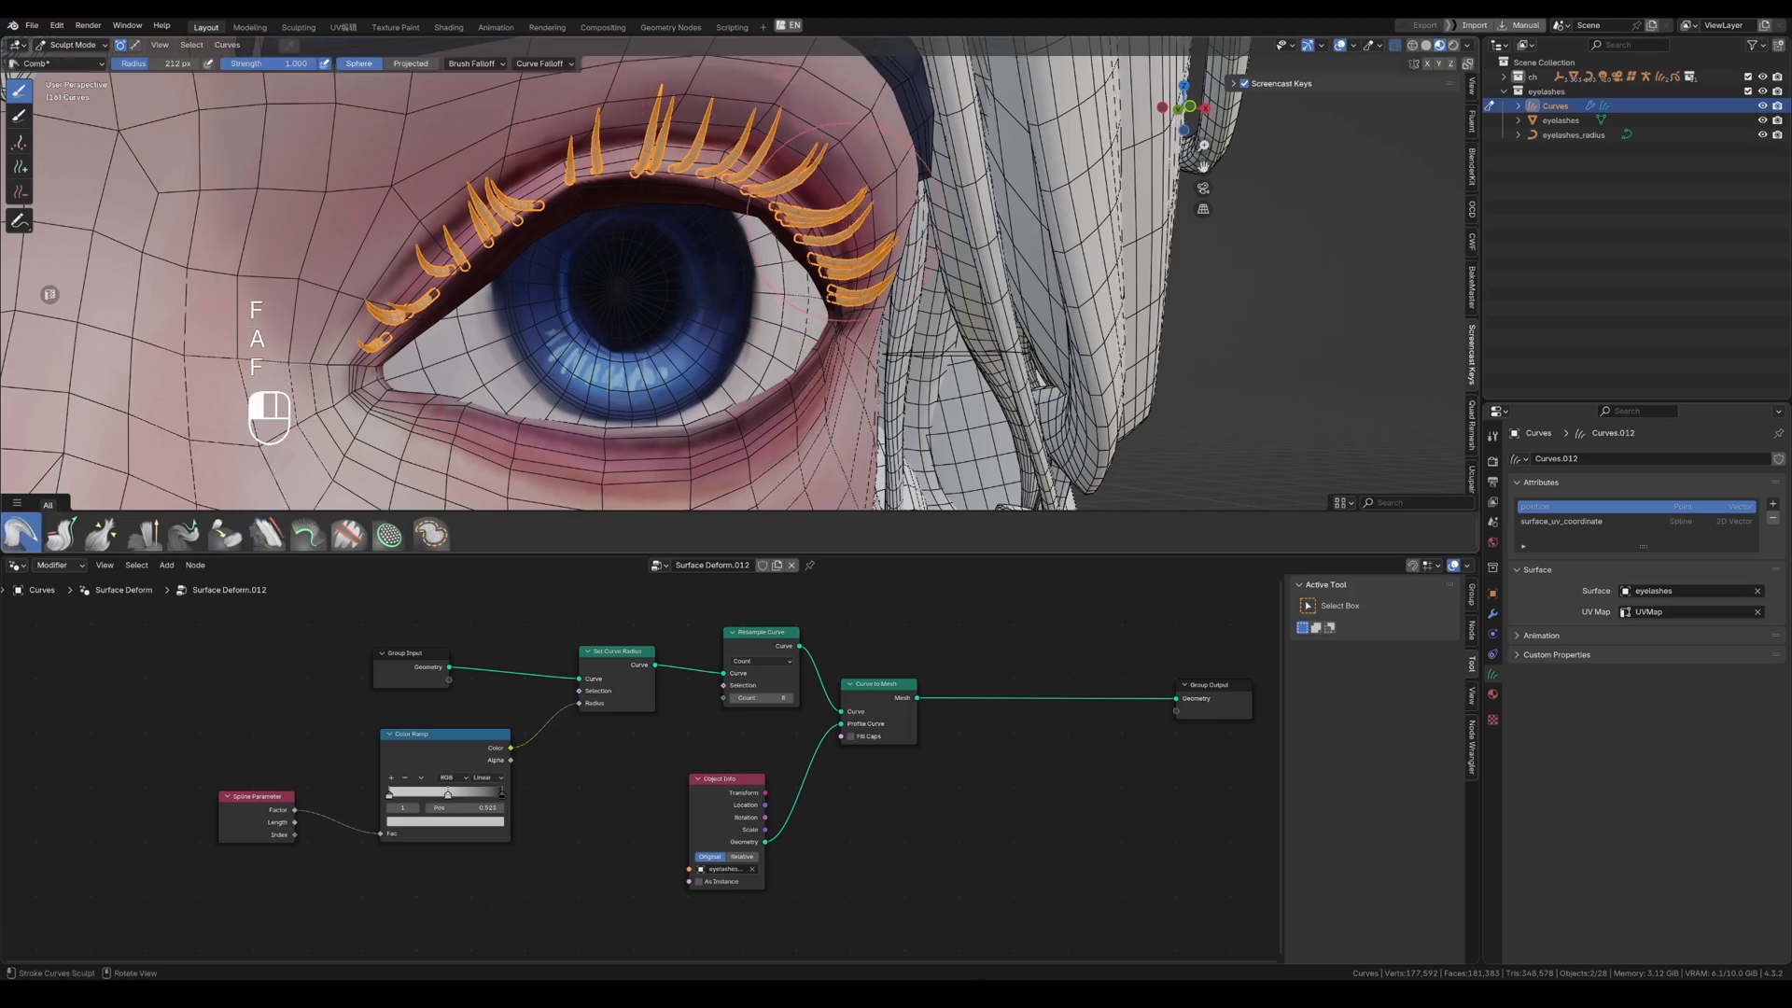
pyautogui.moveTo(845, 222); pyautogui.dragTo(854, 229)
pyautogui.moveTo(700, 122); pyautogui.dragTo(723, 128)
# Resize the brush, adjust the outer upper lashes with a stroke of another sculpt brush, and switch to the Add brush.
pyautogui.press('f')
pyautogui.click(101, 534)
pyautogui.moveTo(810, 177); pyautogui.dragTo(821, 186)
pyautogui.click(307, 533)
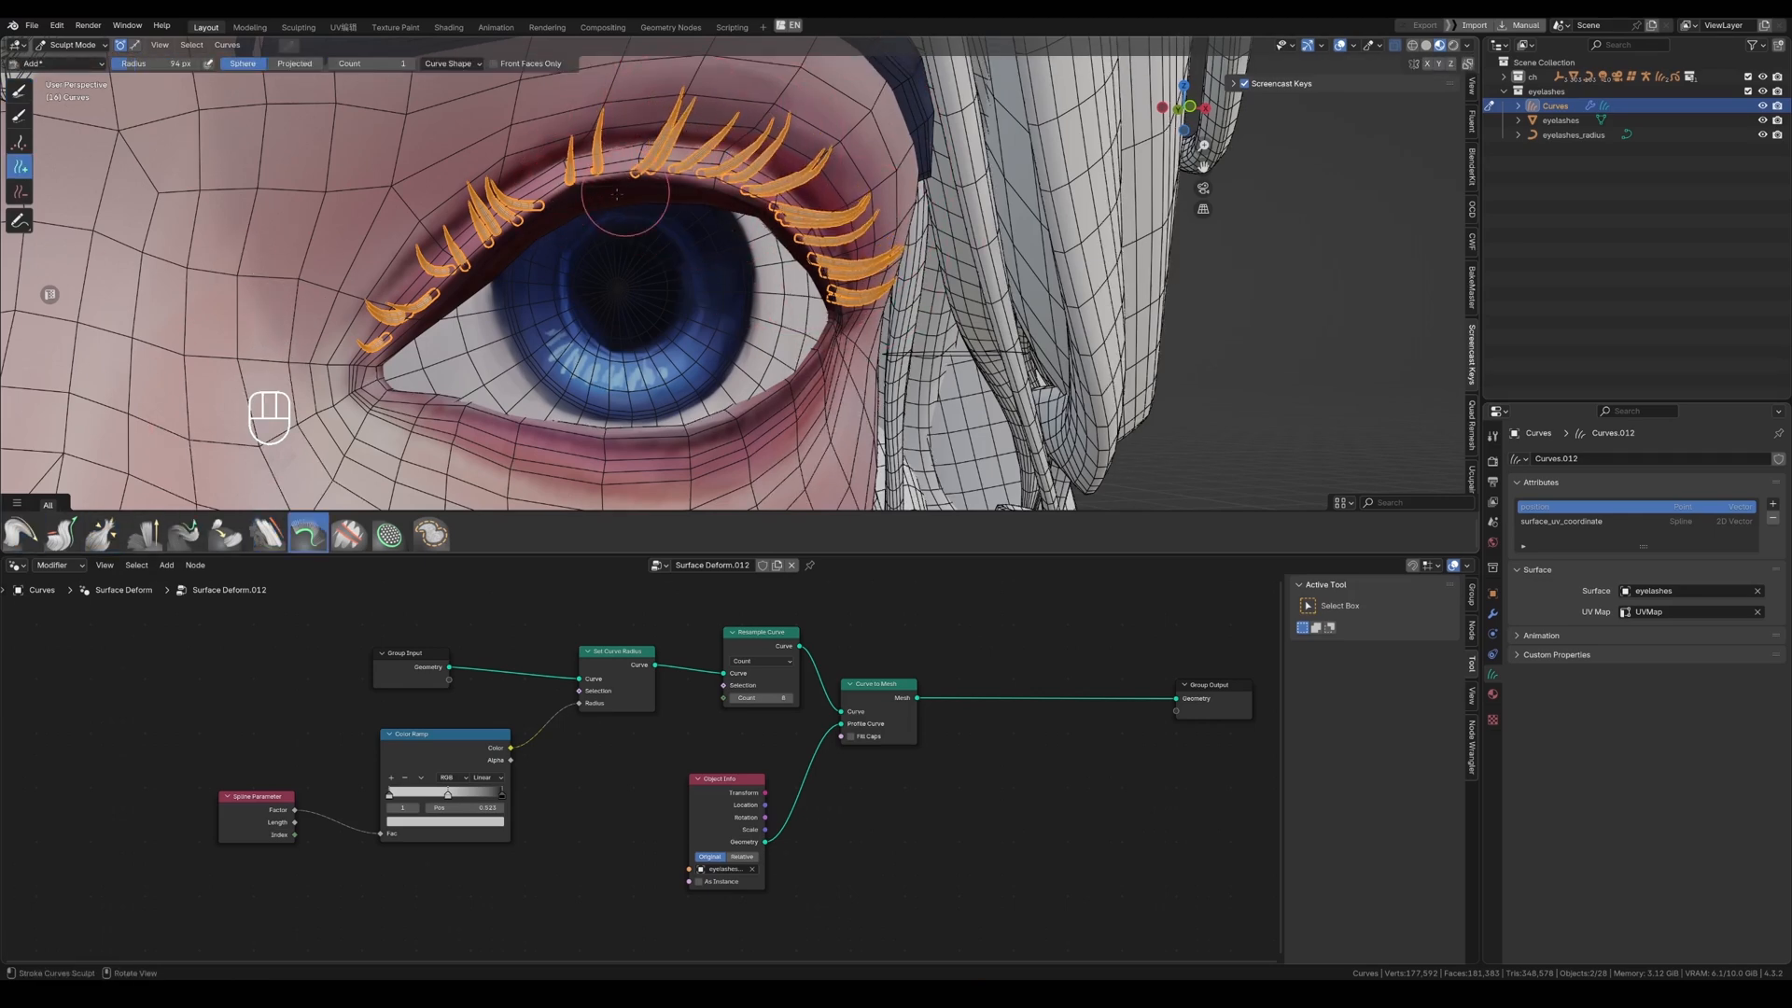
# Lengthen the short lash between the inner and middle upper lashes with the curve sculpt brushes.
pyautogui.scroll(4, 670, 191)
pyautogui.press('s')
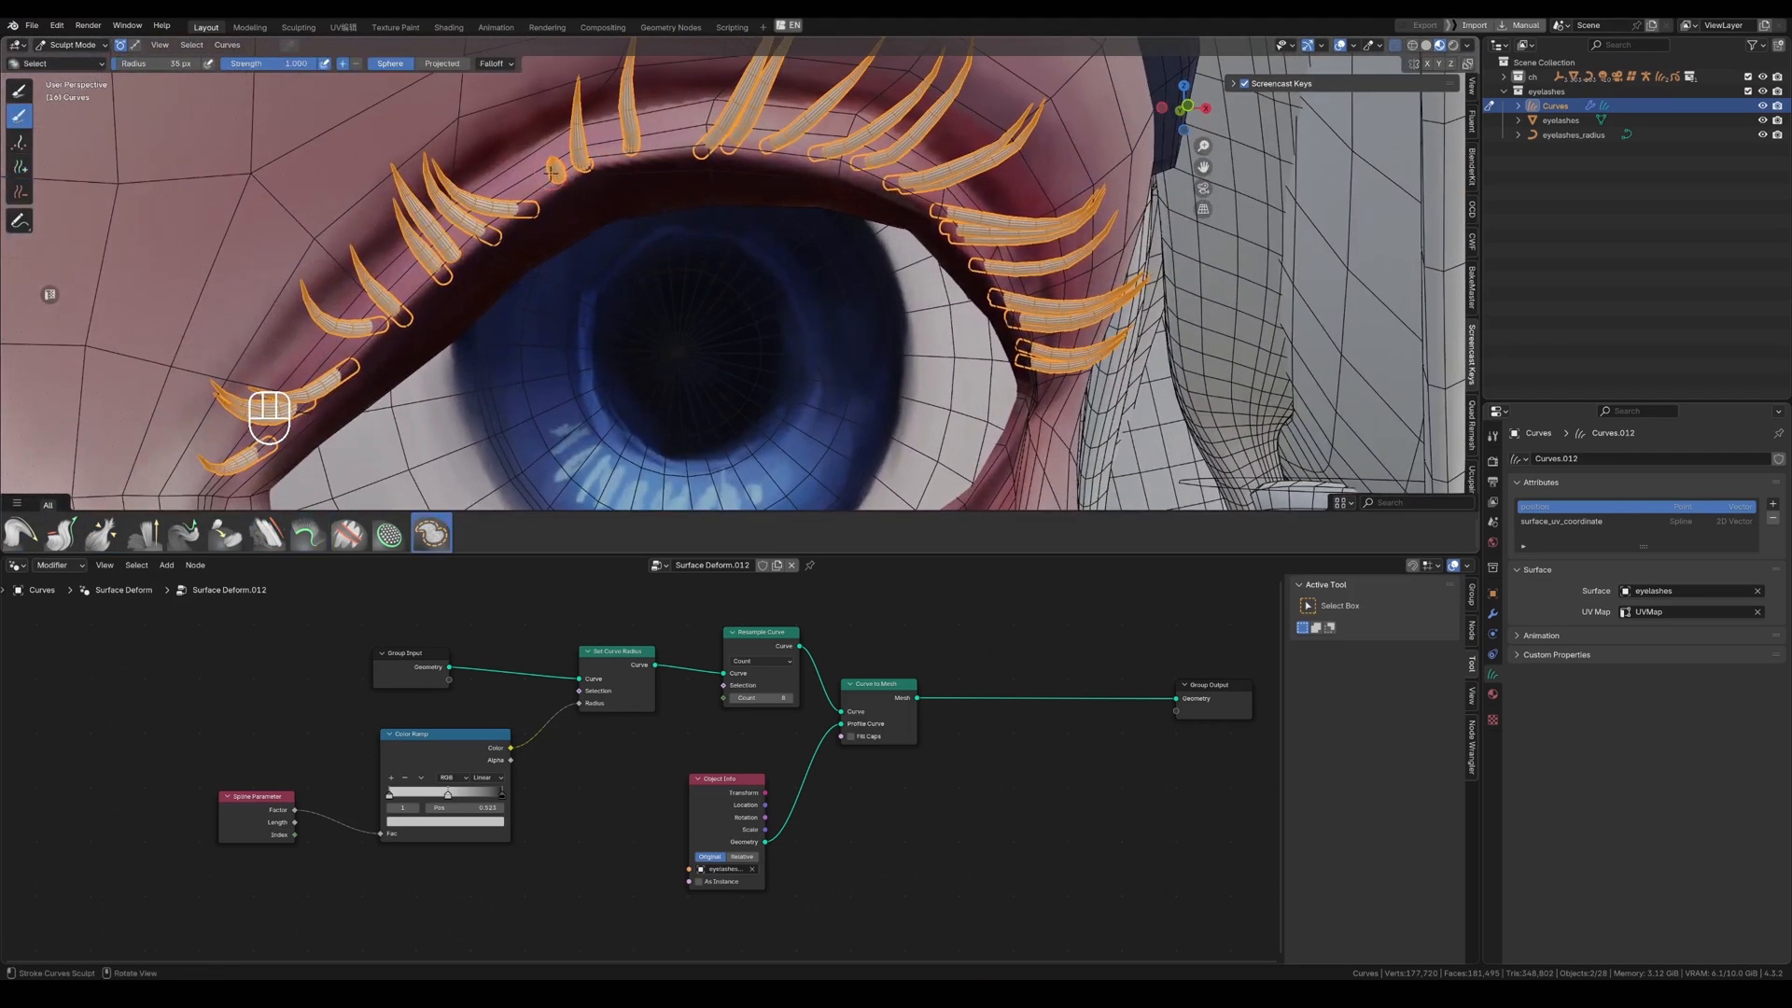
pyautogui.click(183, 534)
pyautogui.press('f')
pyautogui.moveTo(546, 154); pyautogui.dragTo(553, 140)
pyautogui.click(267, 534)
# Comb the inner-middle upper lashes with an enlarged Comb brush, and switch to the Pinch brush.
pyautogui.click(20, 534)
pyautogui.press('f')
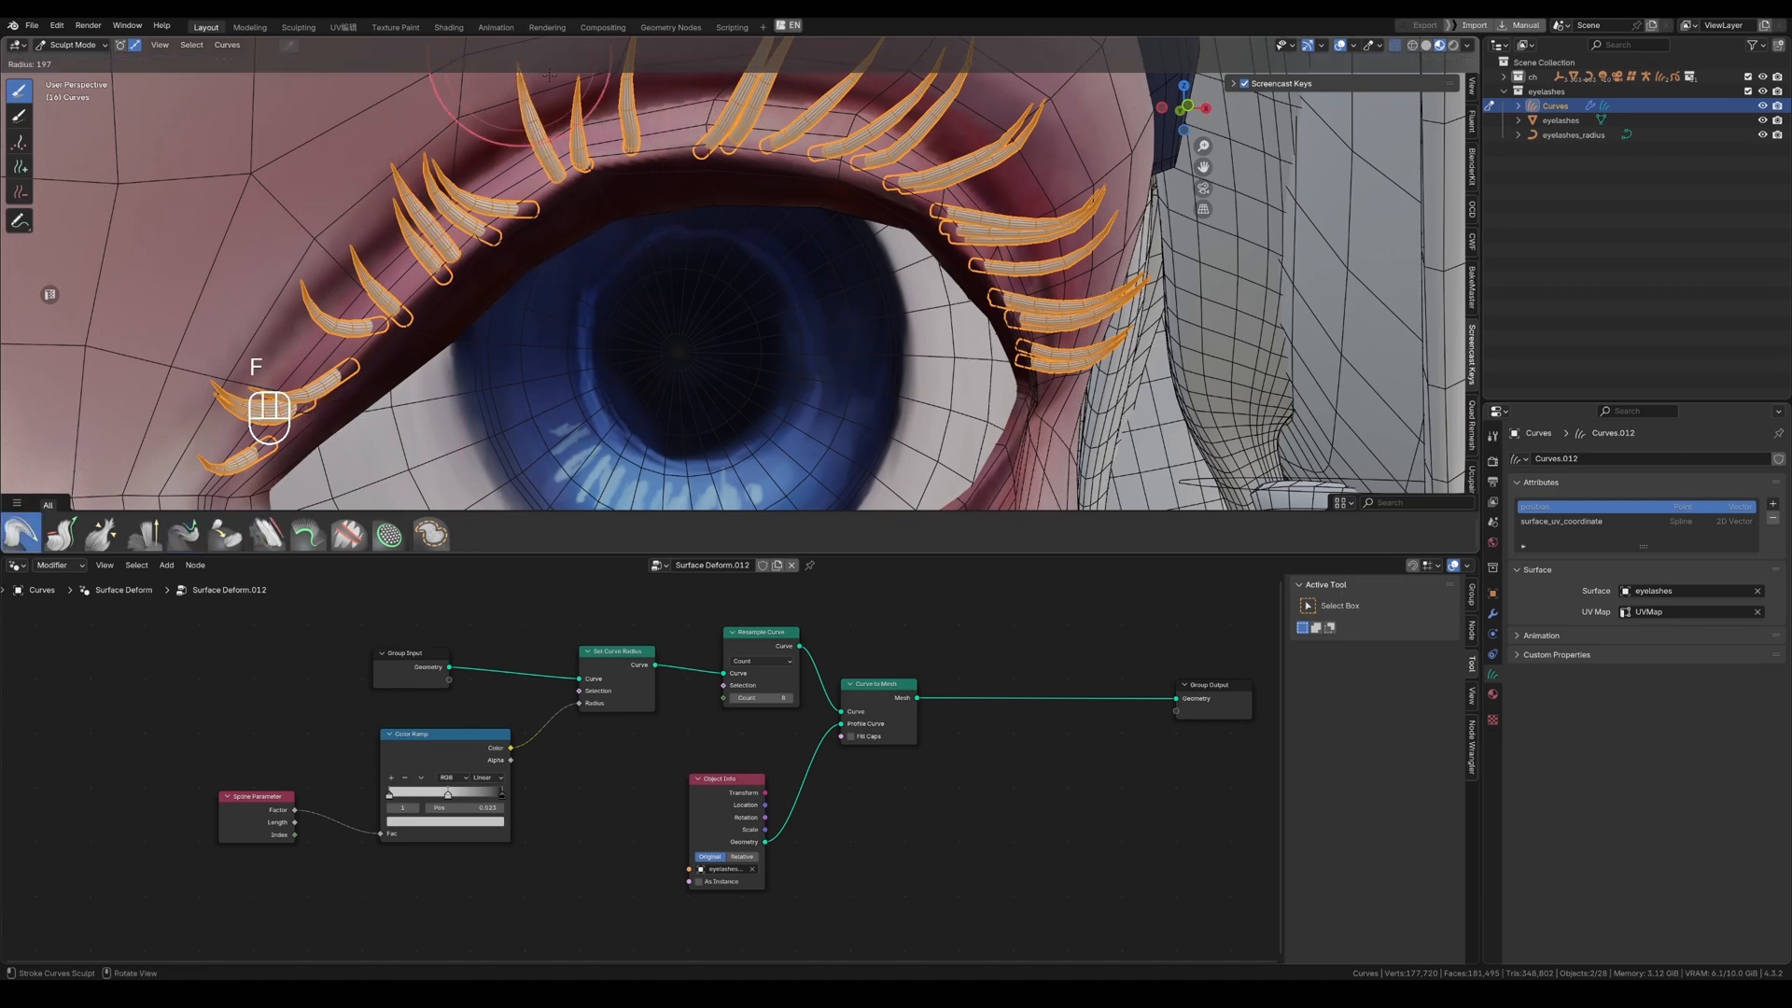
pyautogui.scroll(-4, 597, 131)
pyautogui.moveTo(597, 131)
pyautogui.mouseDown(button='middle')
pyautogui.moveTo(620, 116)
pyautogui.moveTo(653, 140)
pyautogui.mouseUp(button='middle')
pyautogui.scroll(4, 691, 177)
pyautogui.moveTo(709, 177)
pyautogui.mouseDown()
pyautogui.moveTo(746, 196)
pyautogui.moveTo(695, 187)
pyautogui.mouseUp()
pyautogui.click(101, 534)
pyautogui.moveTo(747, 215); pyautogui.dragTo(718, 200, button='middle')
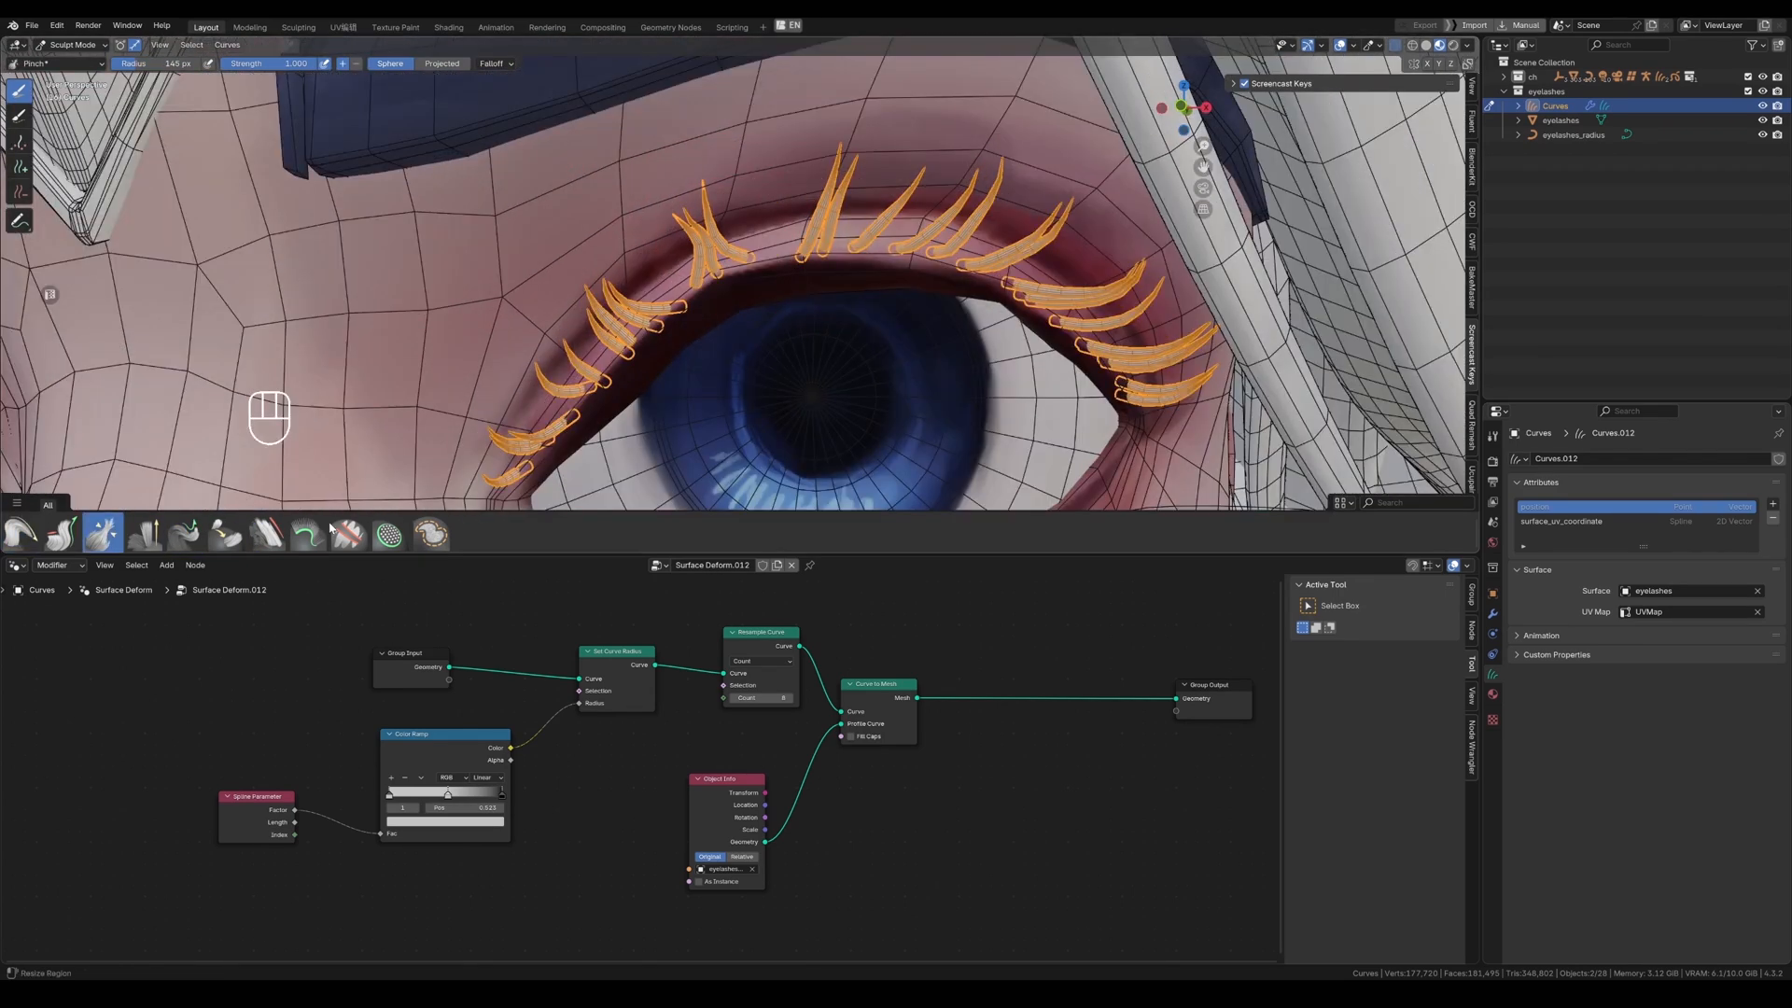
# Spread the inner and middle lash roots along the upper lid with the Slide brush at 65 px, leave Sculpt Mode and save.
pyautogui.click(267, 535)
pyautogui.press('f')
pyautogui.click(225, 535)
pyautogui.moveTo(812, 237); pyautogui.dragTo(798, 240)
pyautogui.press('a')
pyautogui.press('f')
pyautogui.click(781, 243)
pyautogui.moveTo(782, 243); pyautogui.dragTo(694, 296)
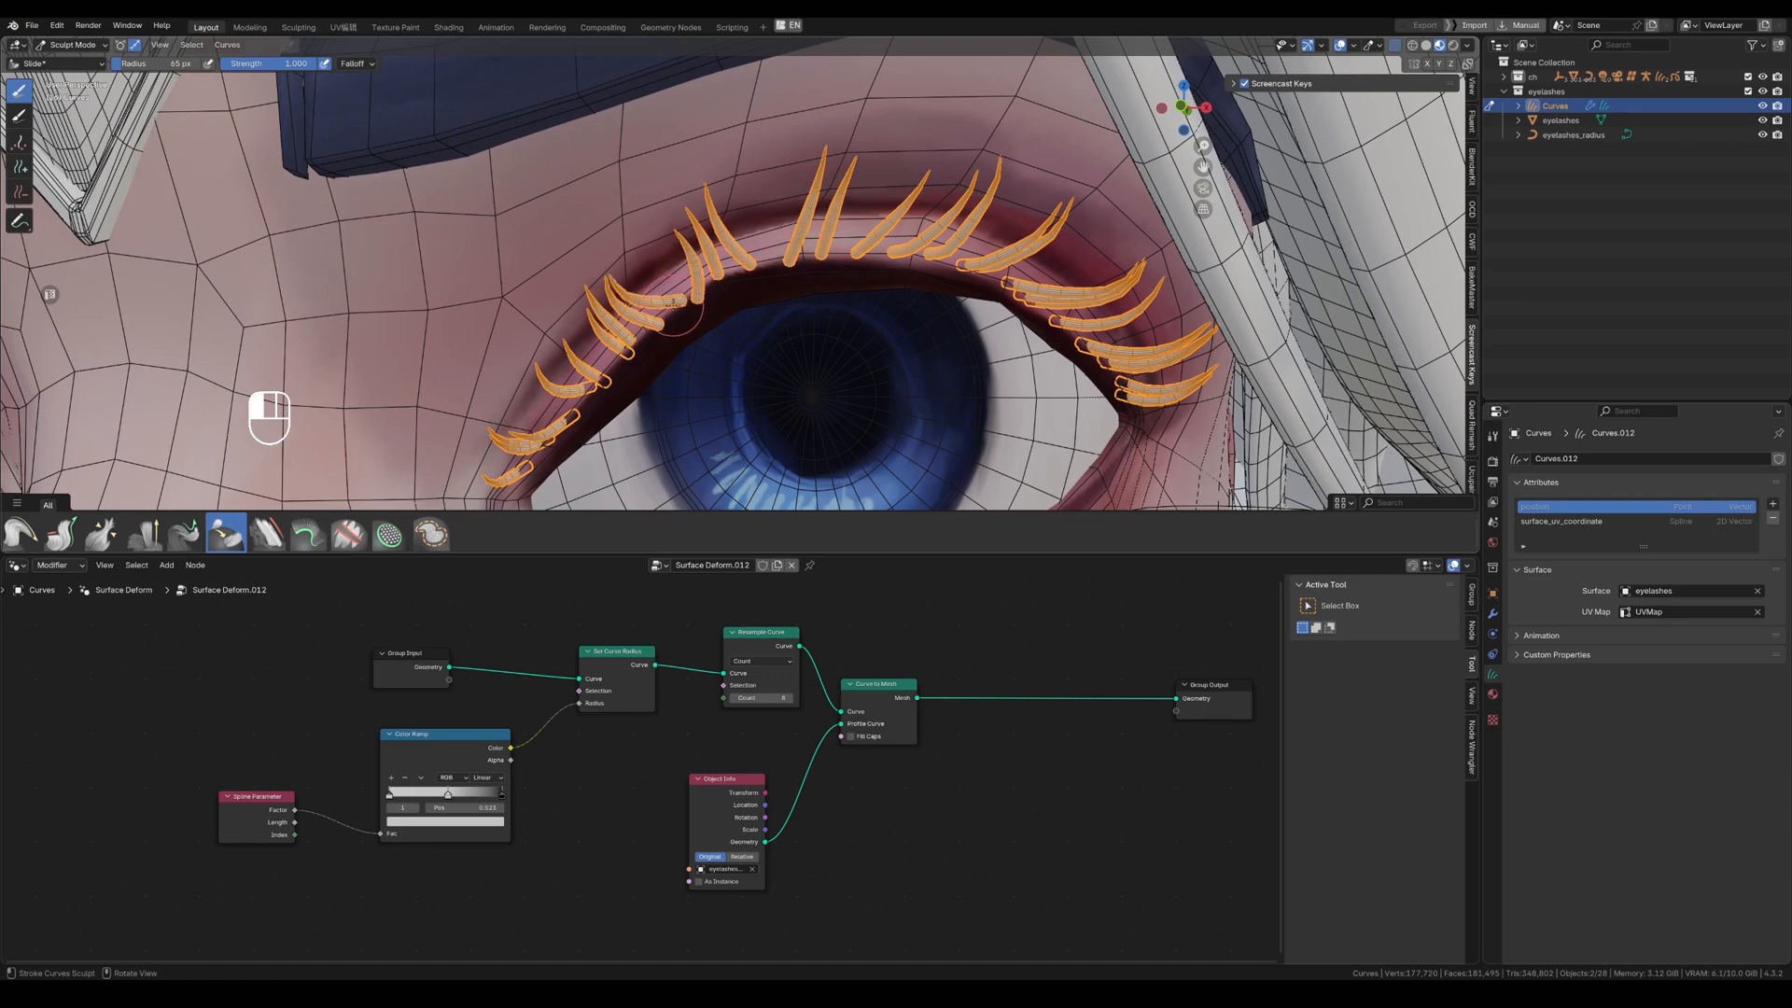
pyautogui.press('Tab')
pyautogui.hotkey('ctrl', 's')
# Insert a Merge by Distance node between Curve to Mesh and Group Output, with its distance set to 0.00001 m.
pyautogui.hotkey('shift', 'a')
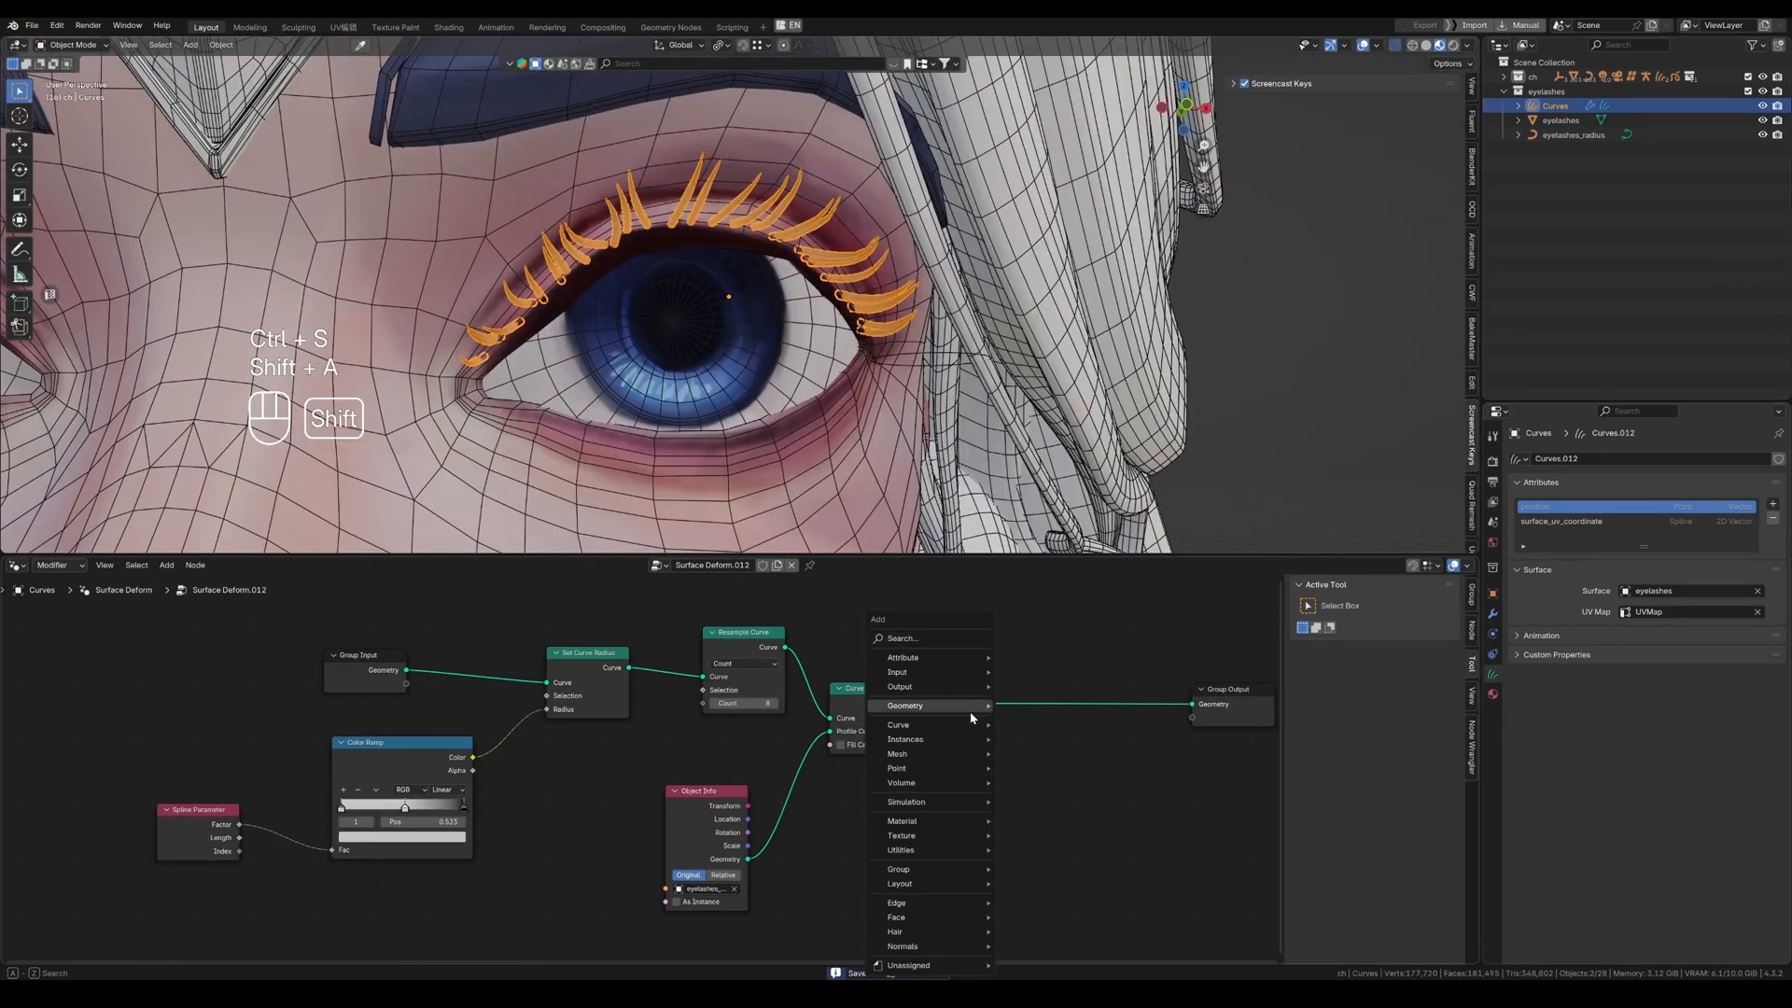
pyautogui.click(947, 640)
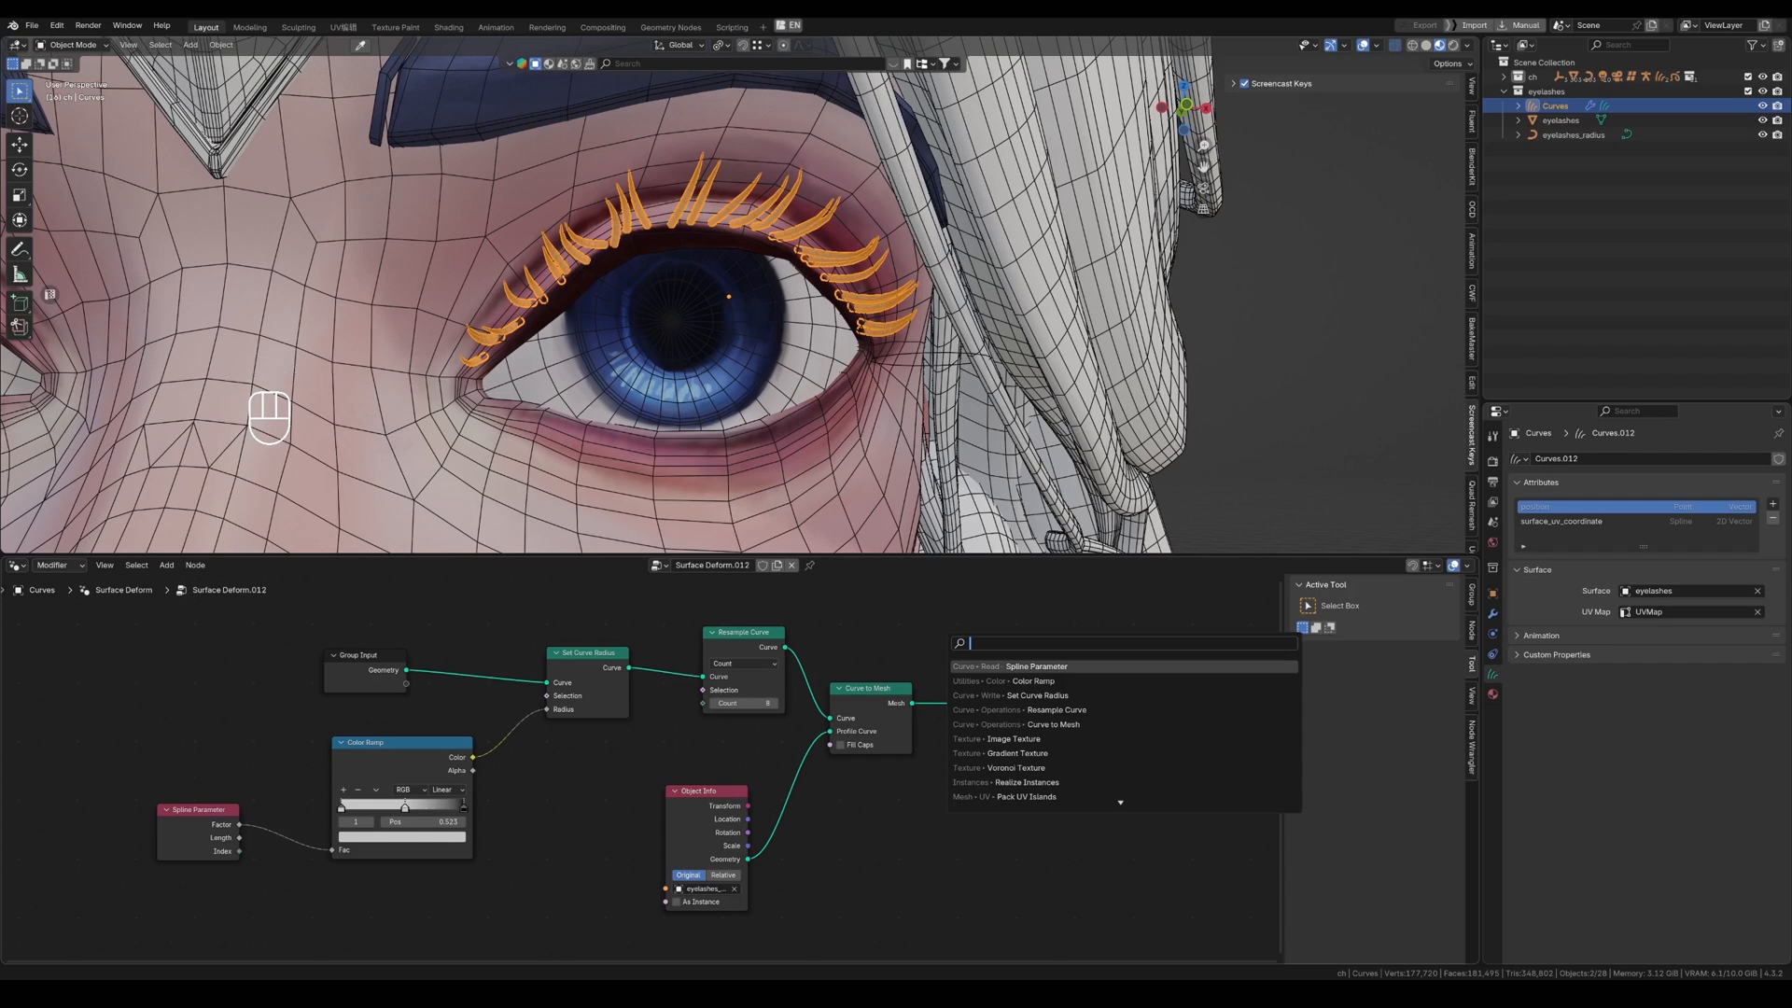
pyautogui.write('mergebyd')
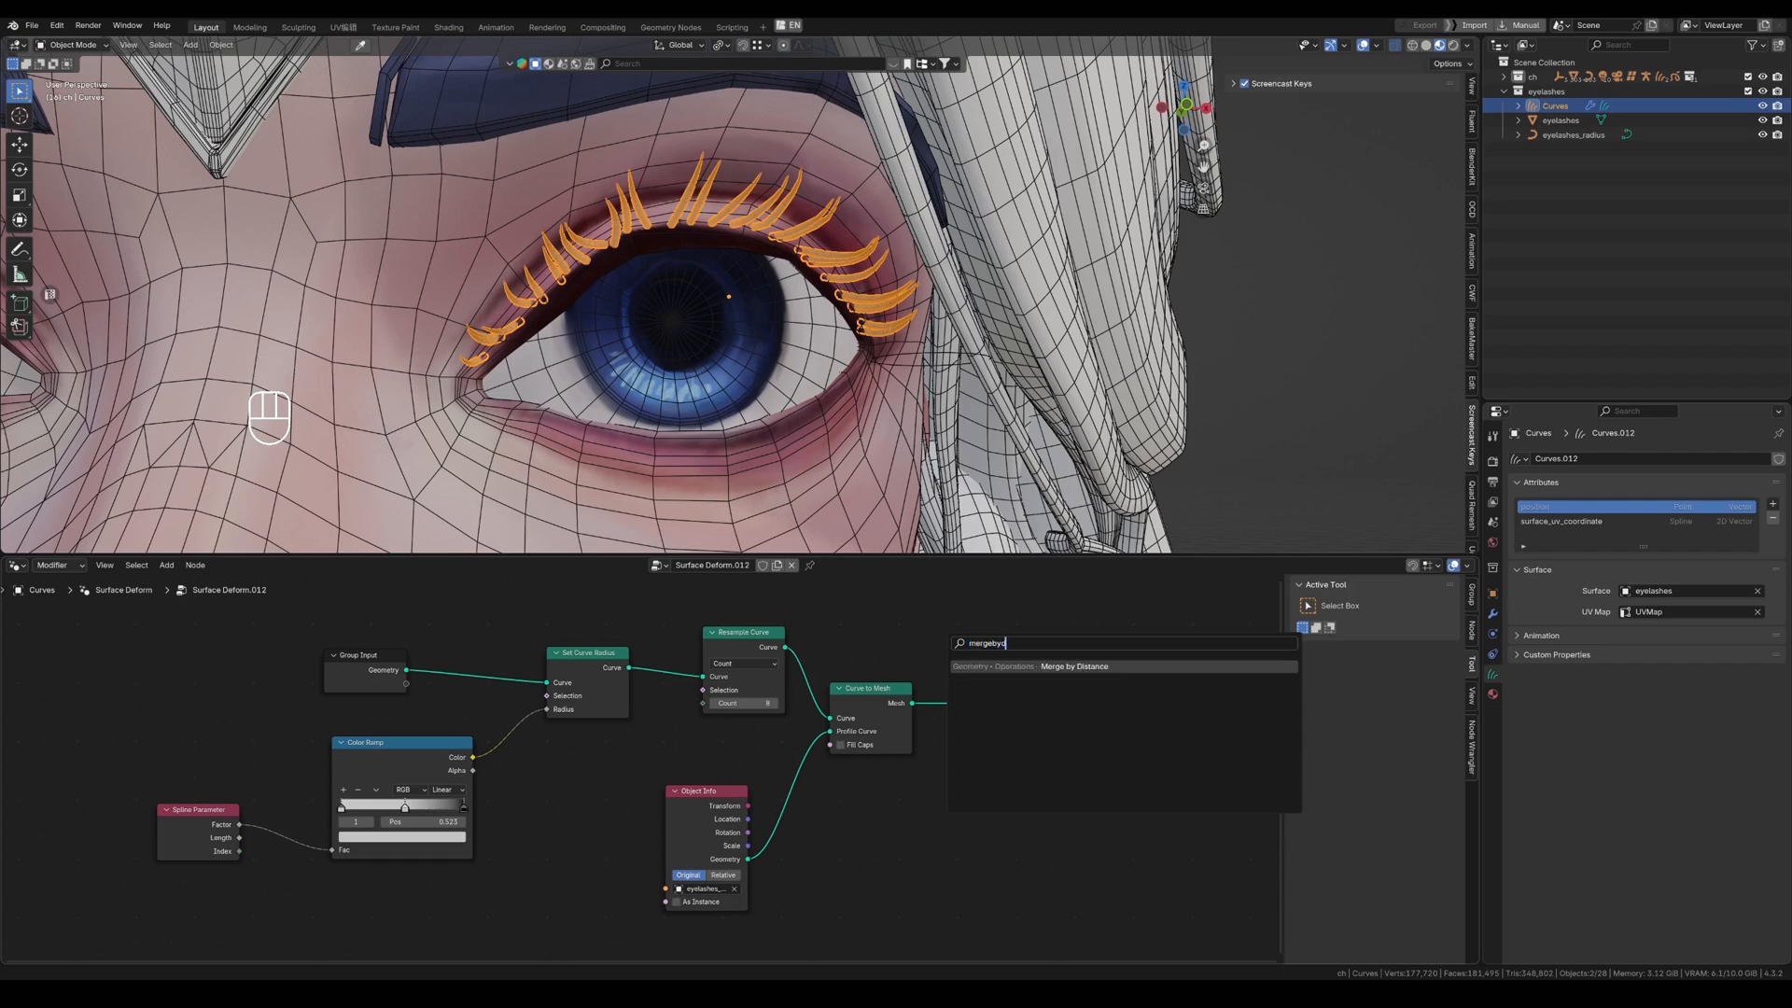
pyautogui.press('Return')
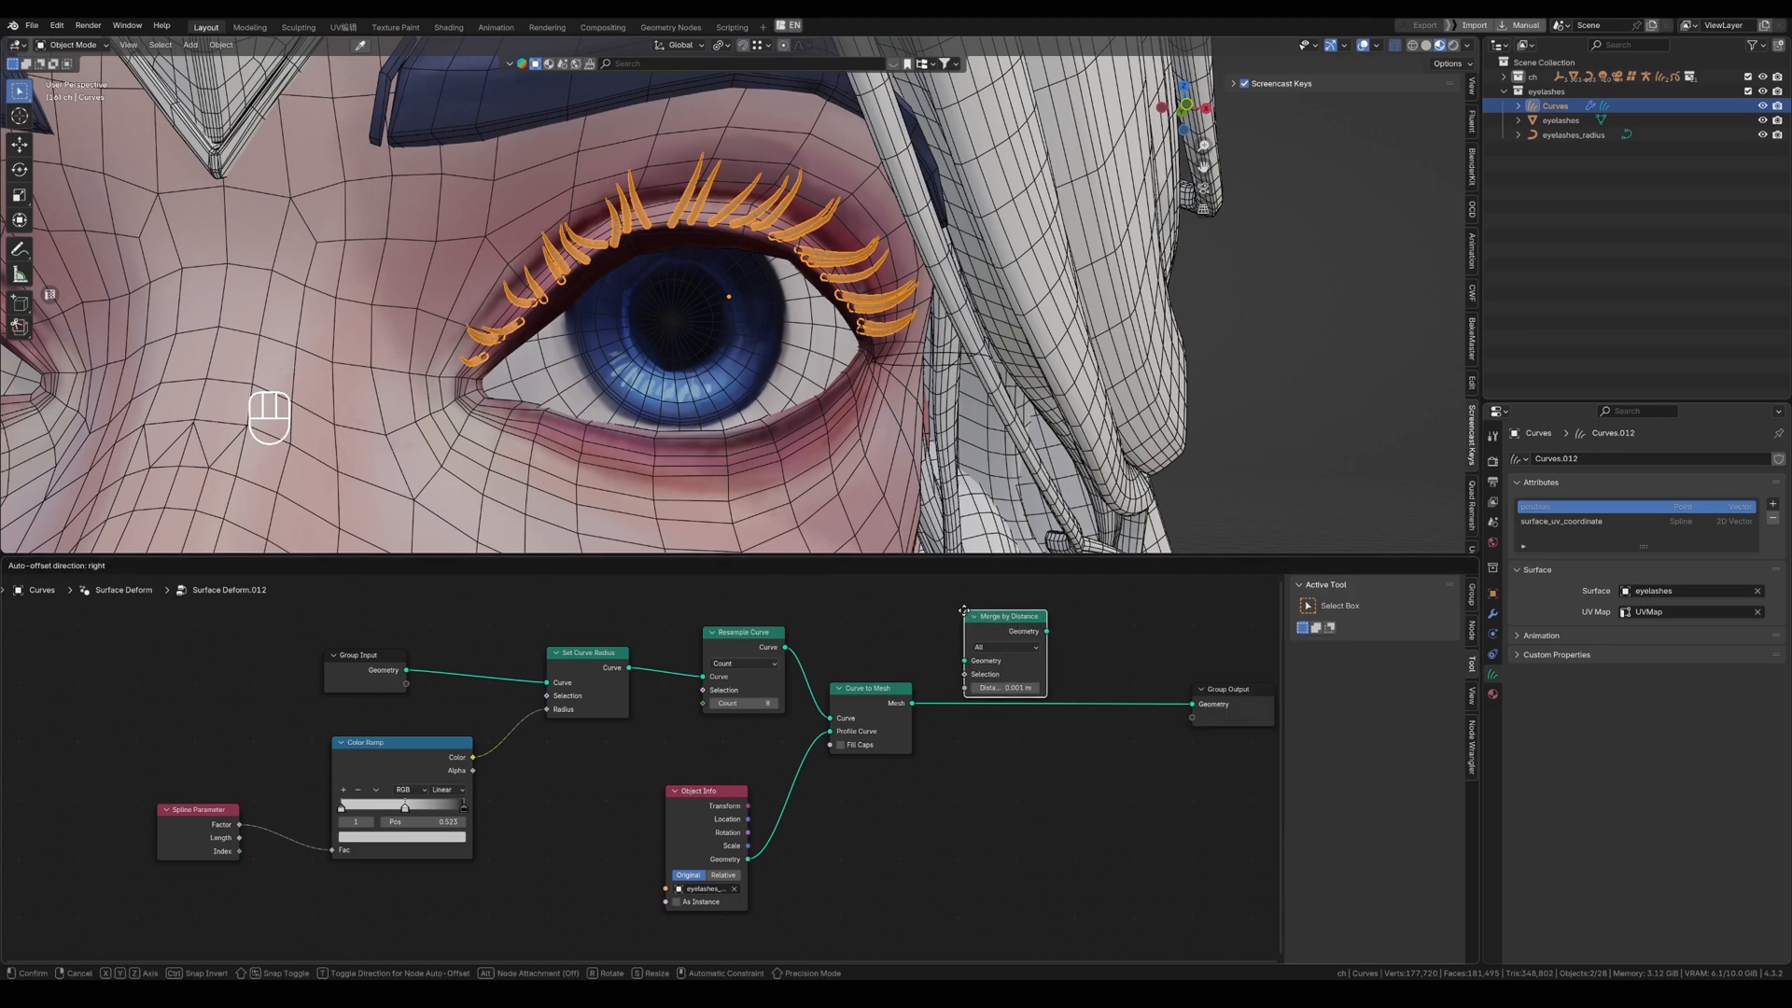
pyautogui.click(1092, 791)
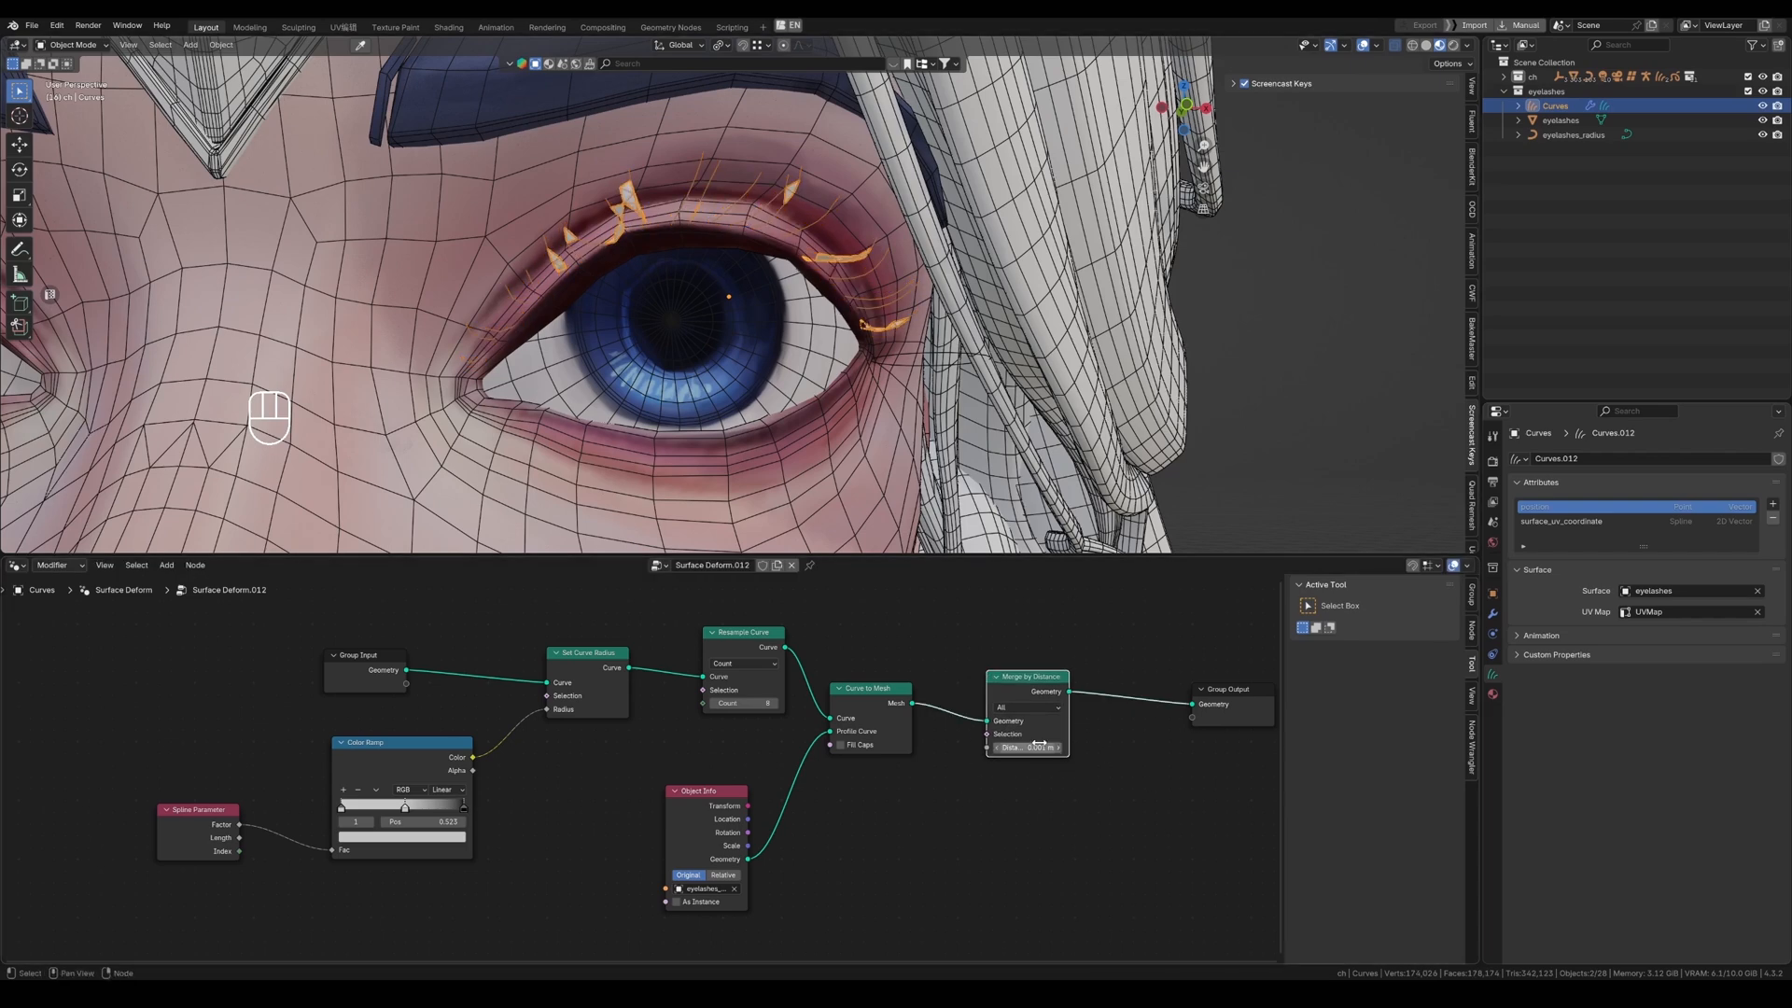
pyautogui.write('0.0001')
pyautogui.press('Return')
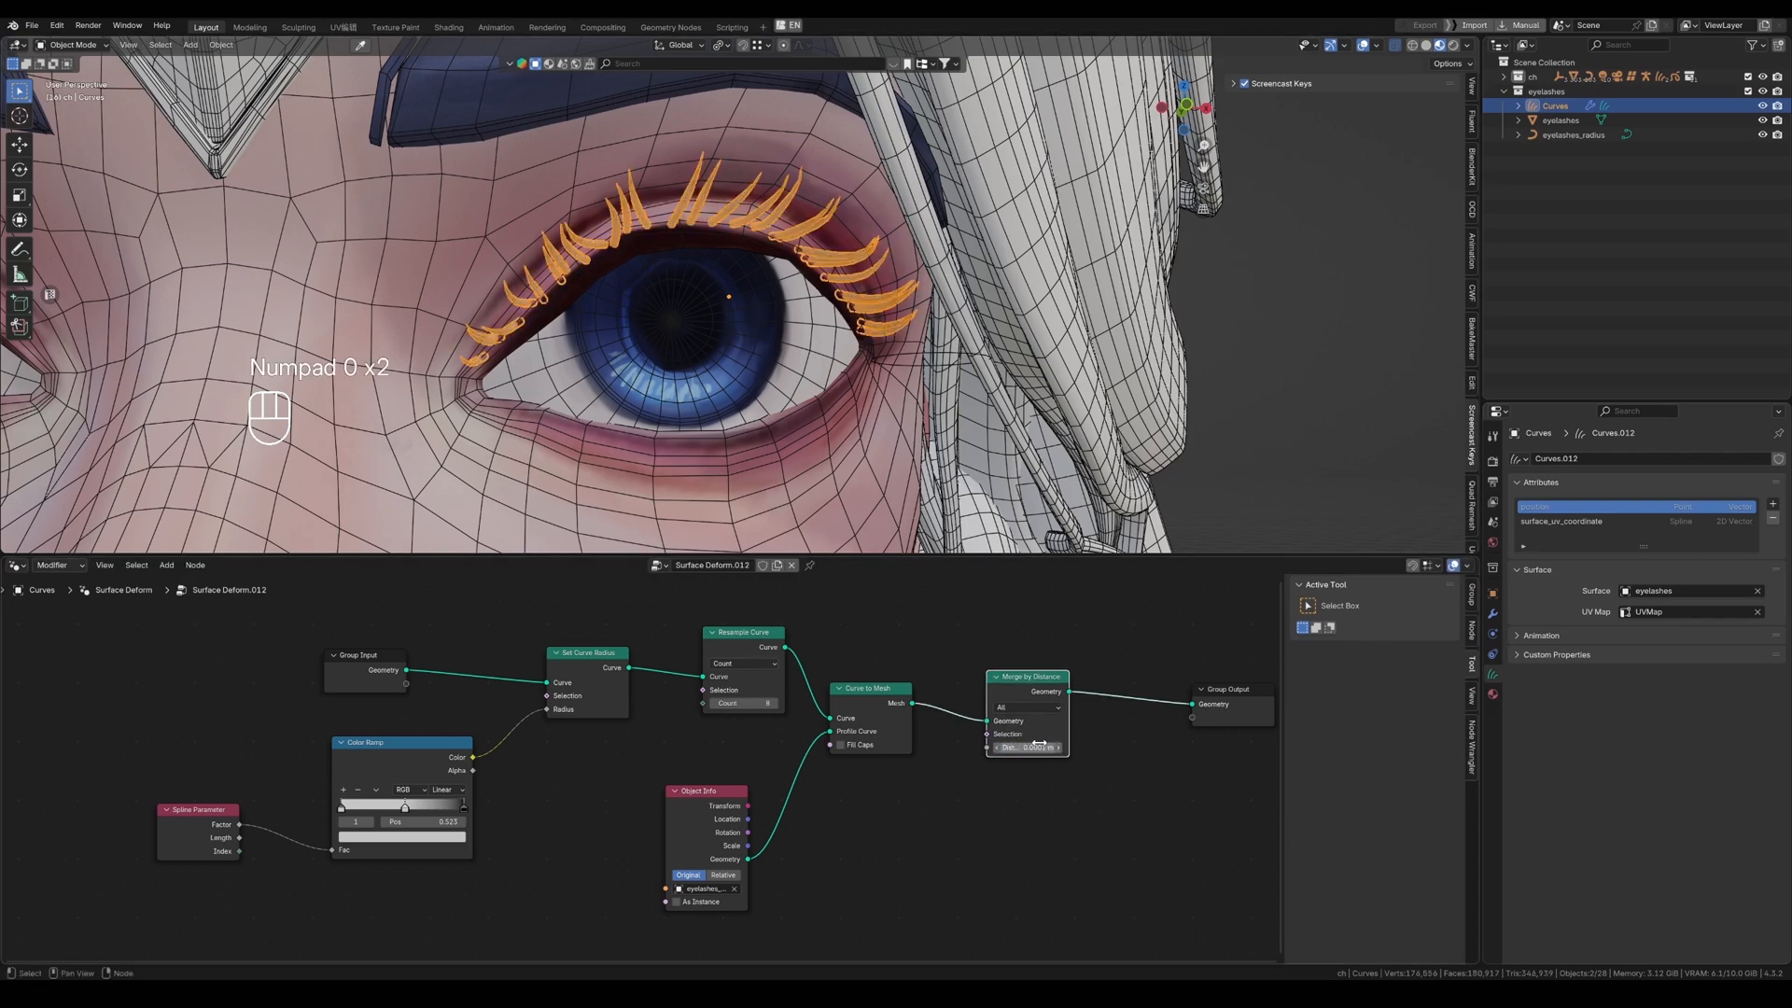
pyautogui.scroll(4, 822, 210)
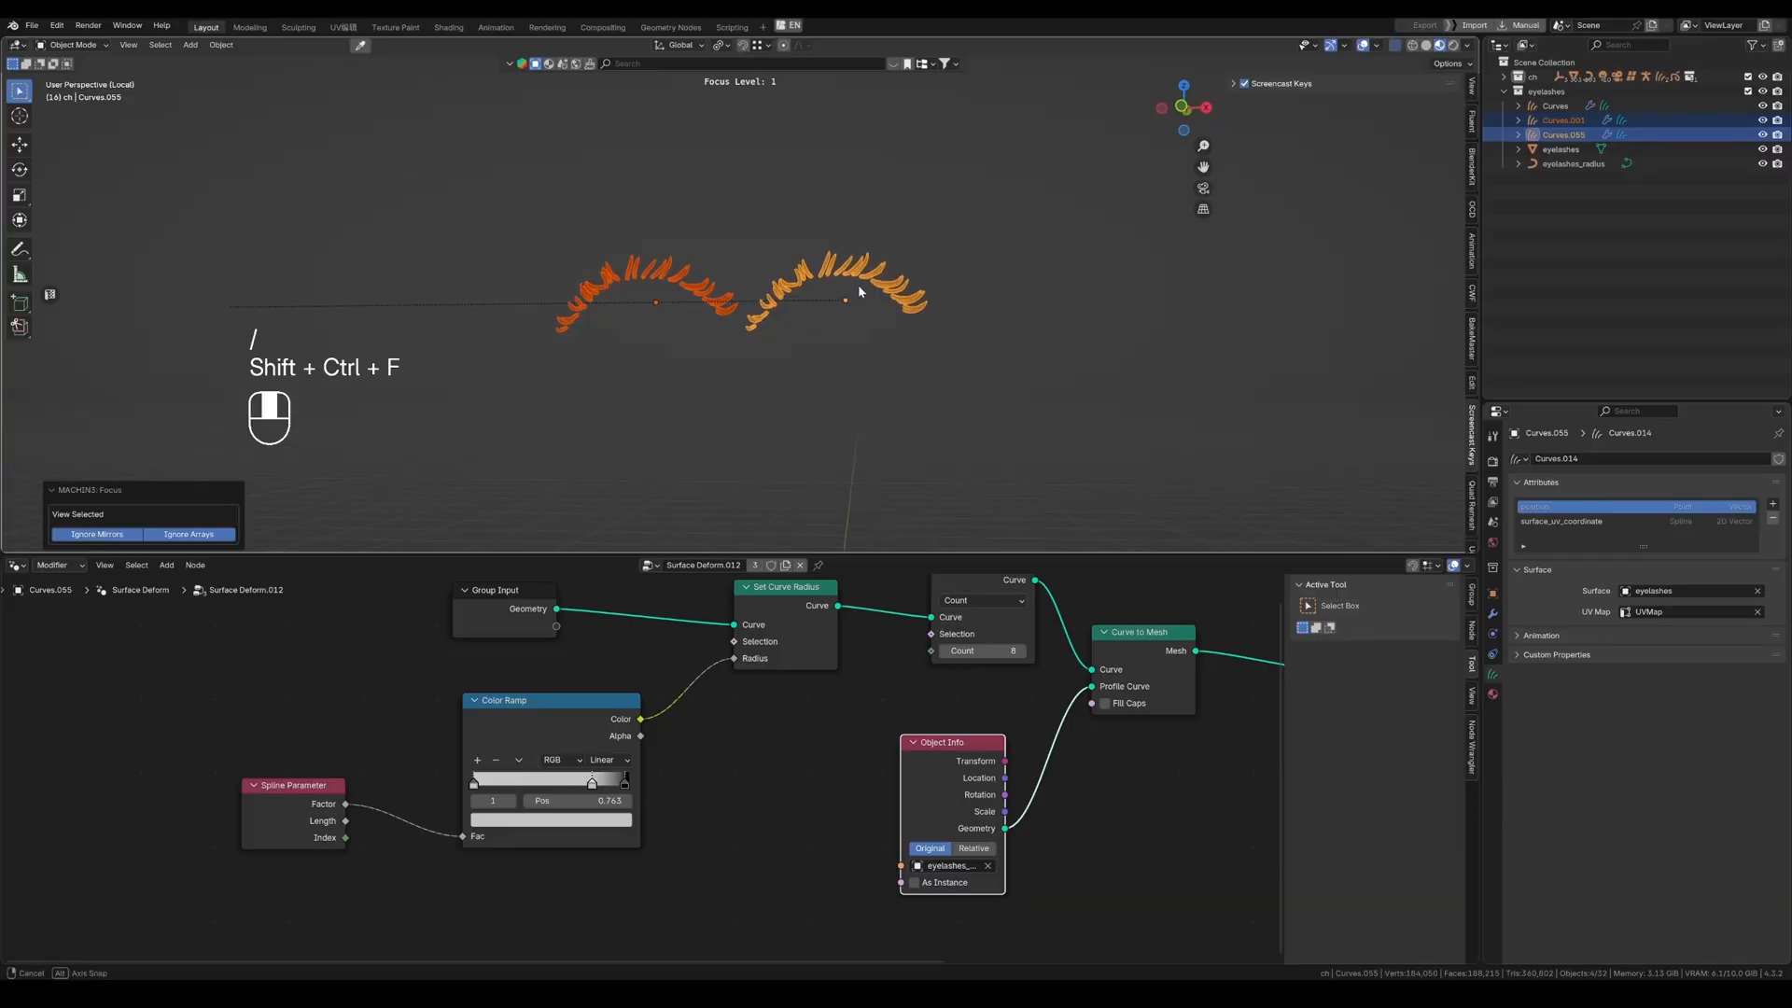
pyautogui.click(723, 312)
pyautogui.hotkey('ctrl', 'x')
pyautogui.hotkey('ctrl', 'z')
pyautogui.hotkey('ctrl', 'z')
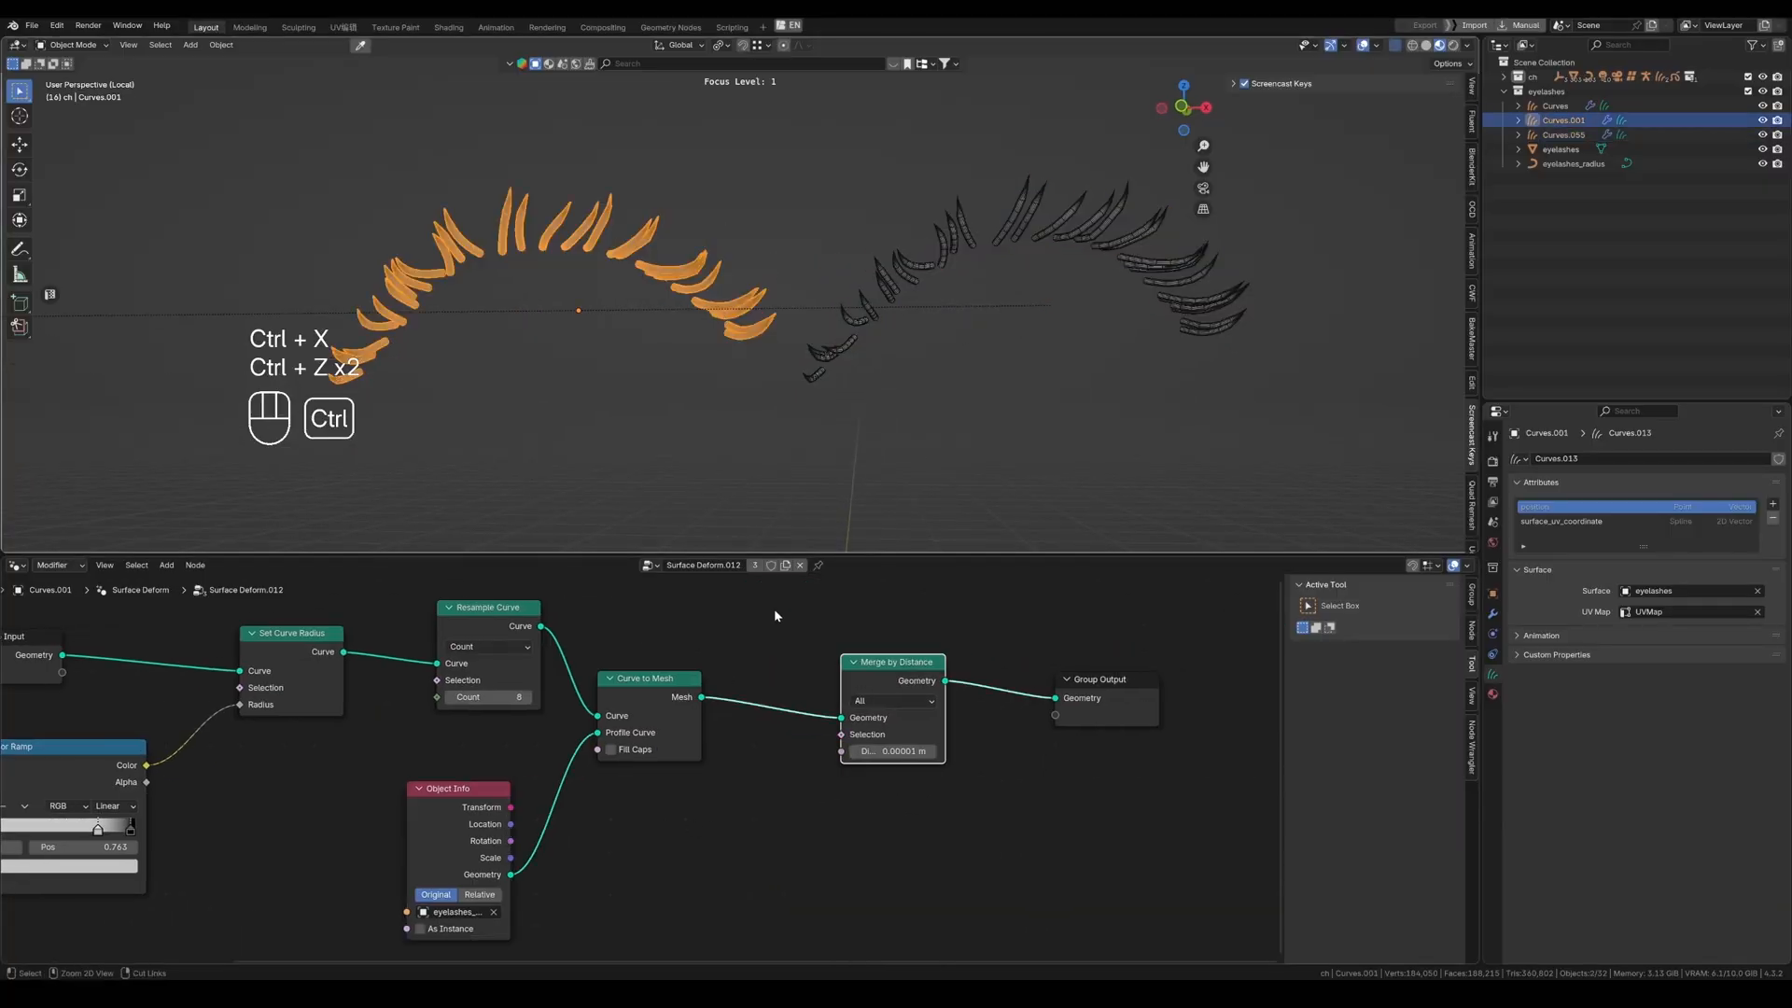
# Remove the Merge by Distance node from the left eyelash copy's own node group and convert that copy to a mesh.
pyautogui.hotkey('ctrl', 'x')
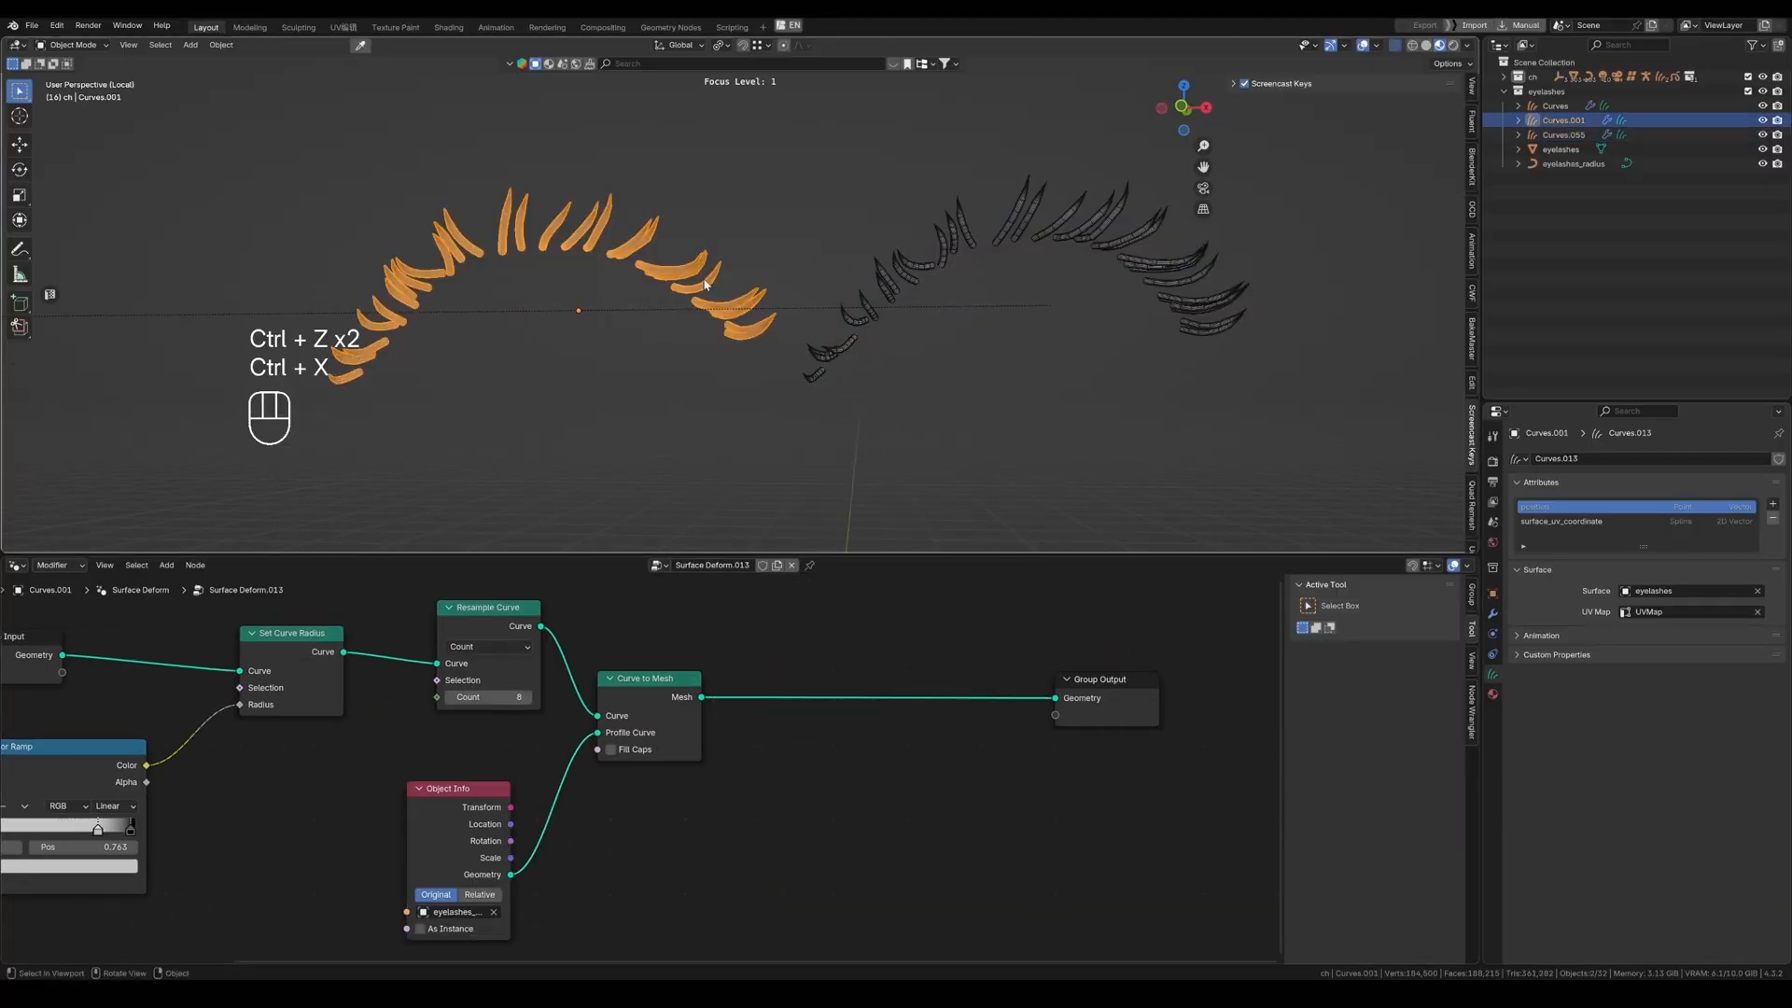
pyautogui.click(863, 311)
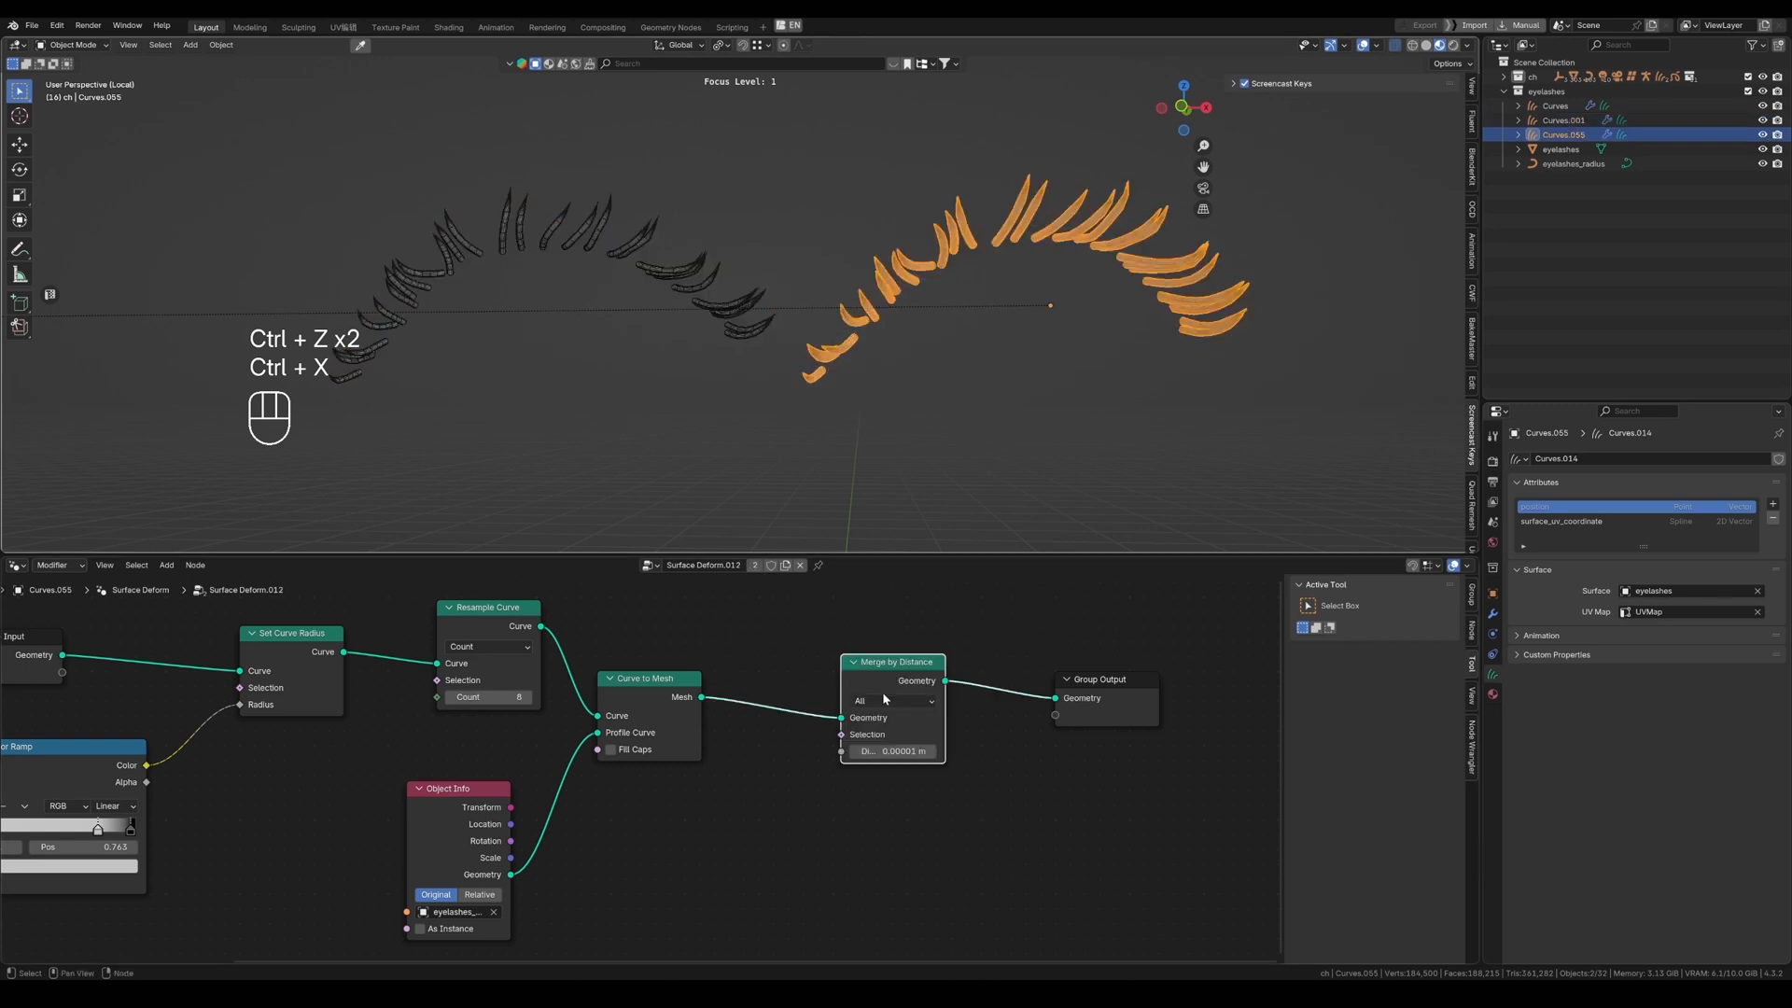
pyautogui.click(640, 240)
pyautogui.click(221, 45)
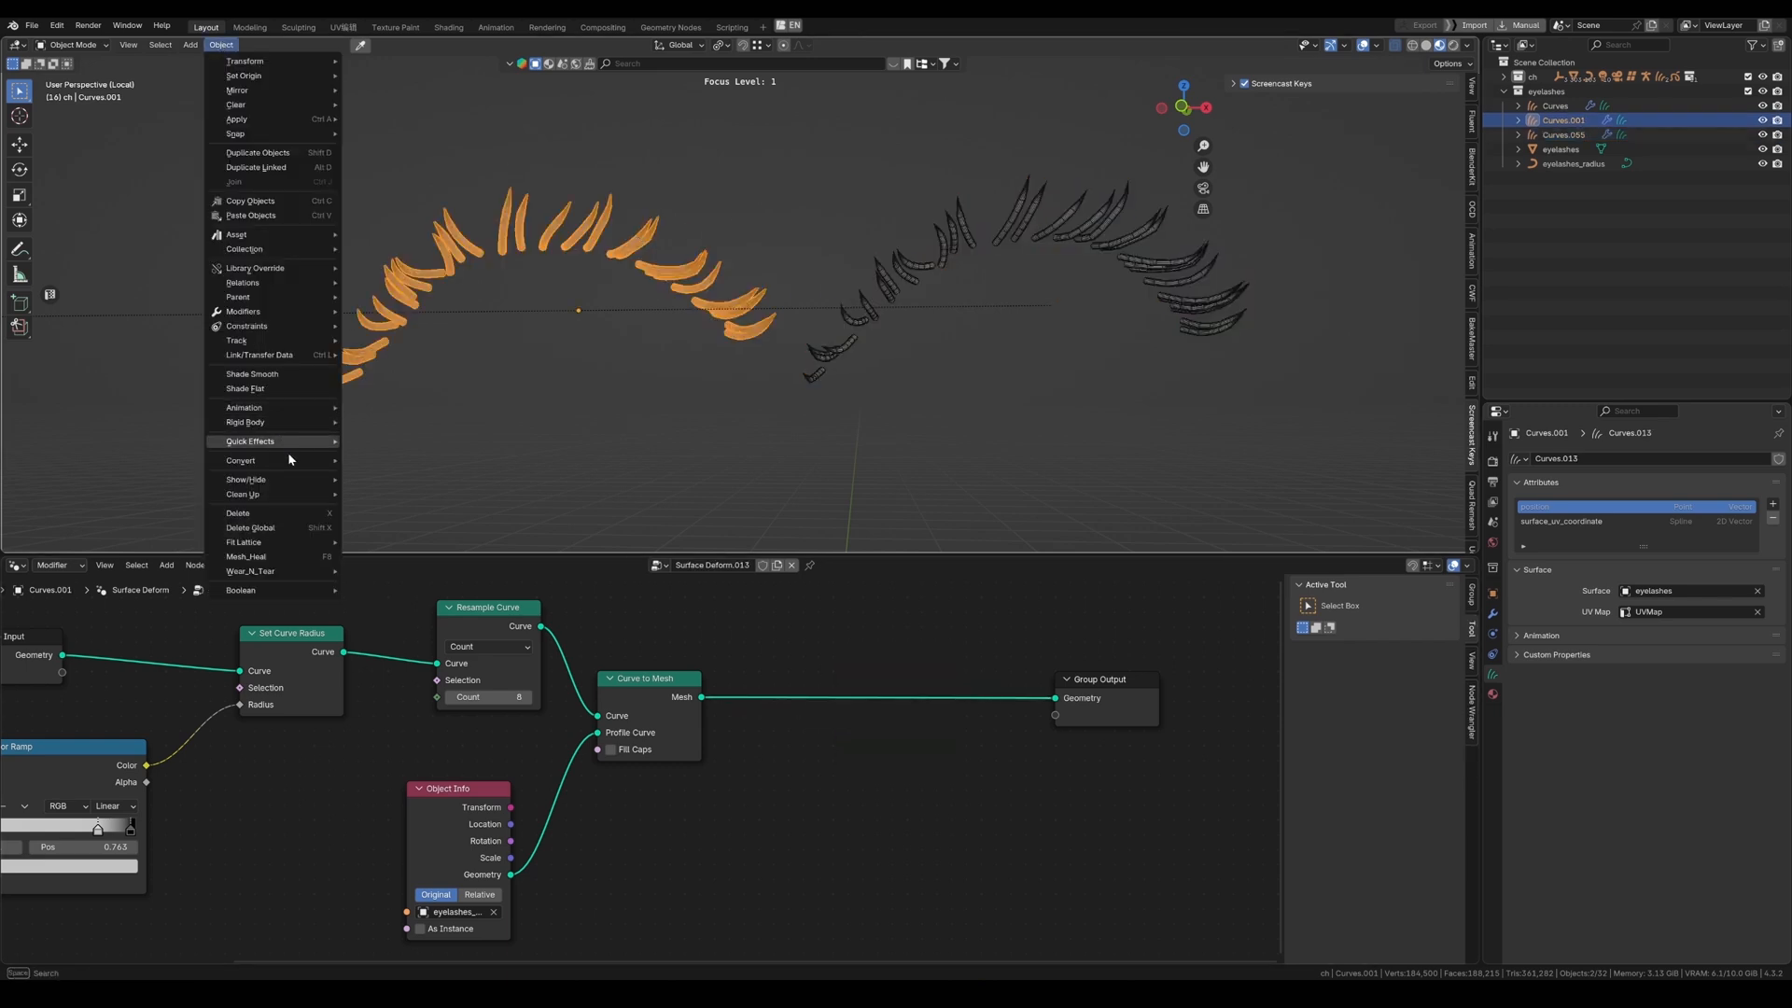
pyautogui.click(381, 462)
# Enter Edit Mode on the left eyelash mesh and select all of its faces.
pyautogui.scroll(4, 632, 280)
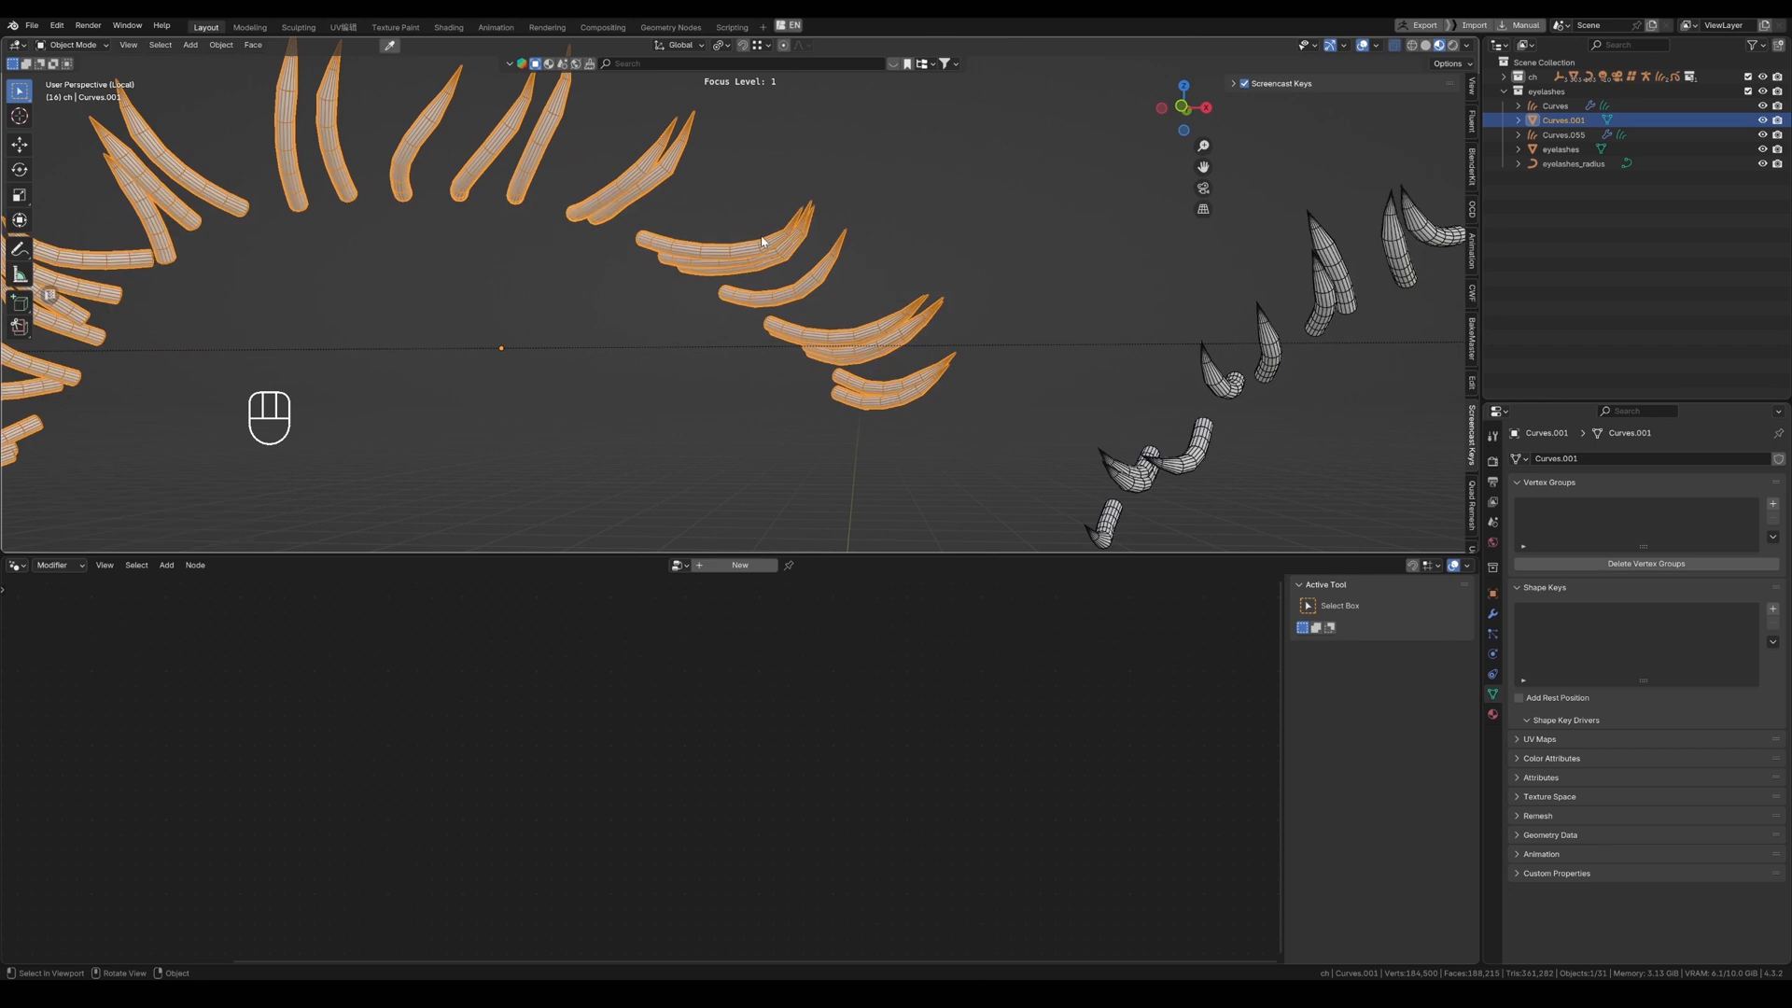
pyautogui.press('Tab')
pyautogui.press('3')
pyautogui.press('a')
pyautogui.scroll(-3, 842, 358)
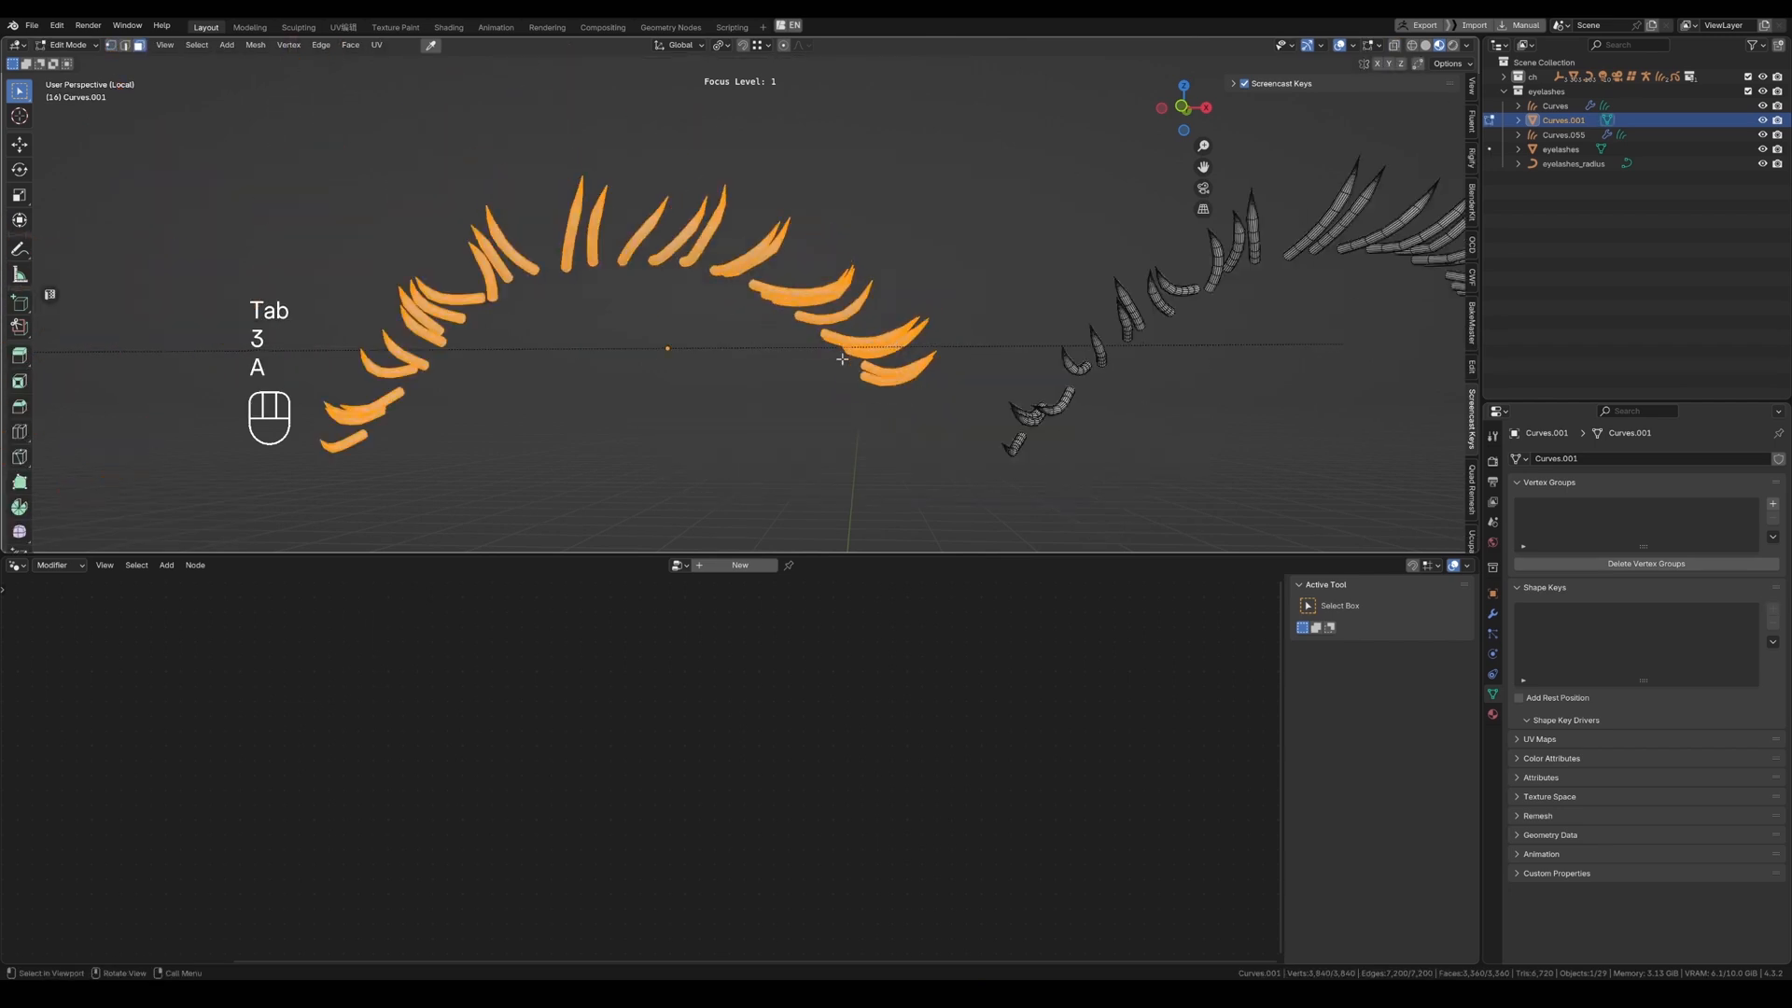
pyautogui.press('g')
# Pull apart the overlapping tip vertices of an outer lash on the left mesh copy, and return to Object Mode.
pyautogui.scroll(5, 840, 345)
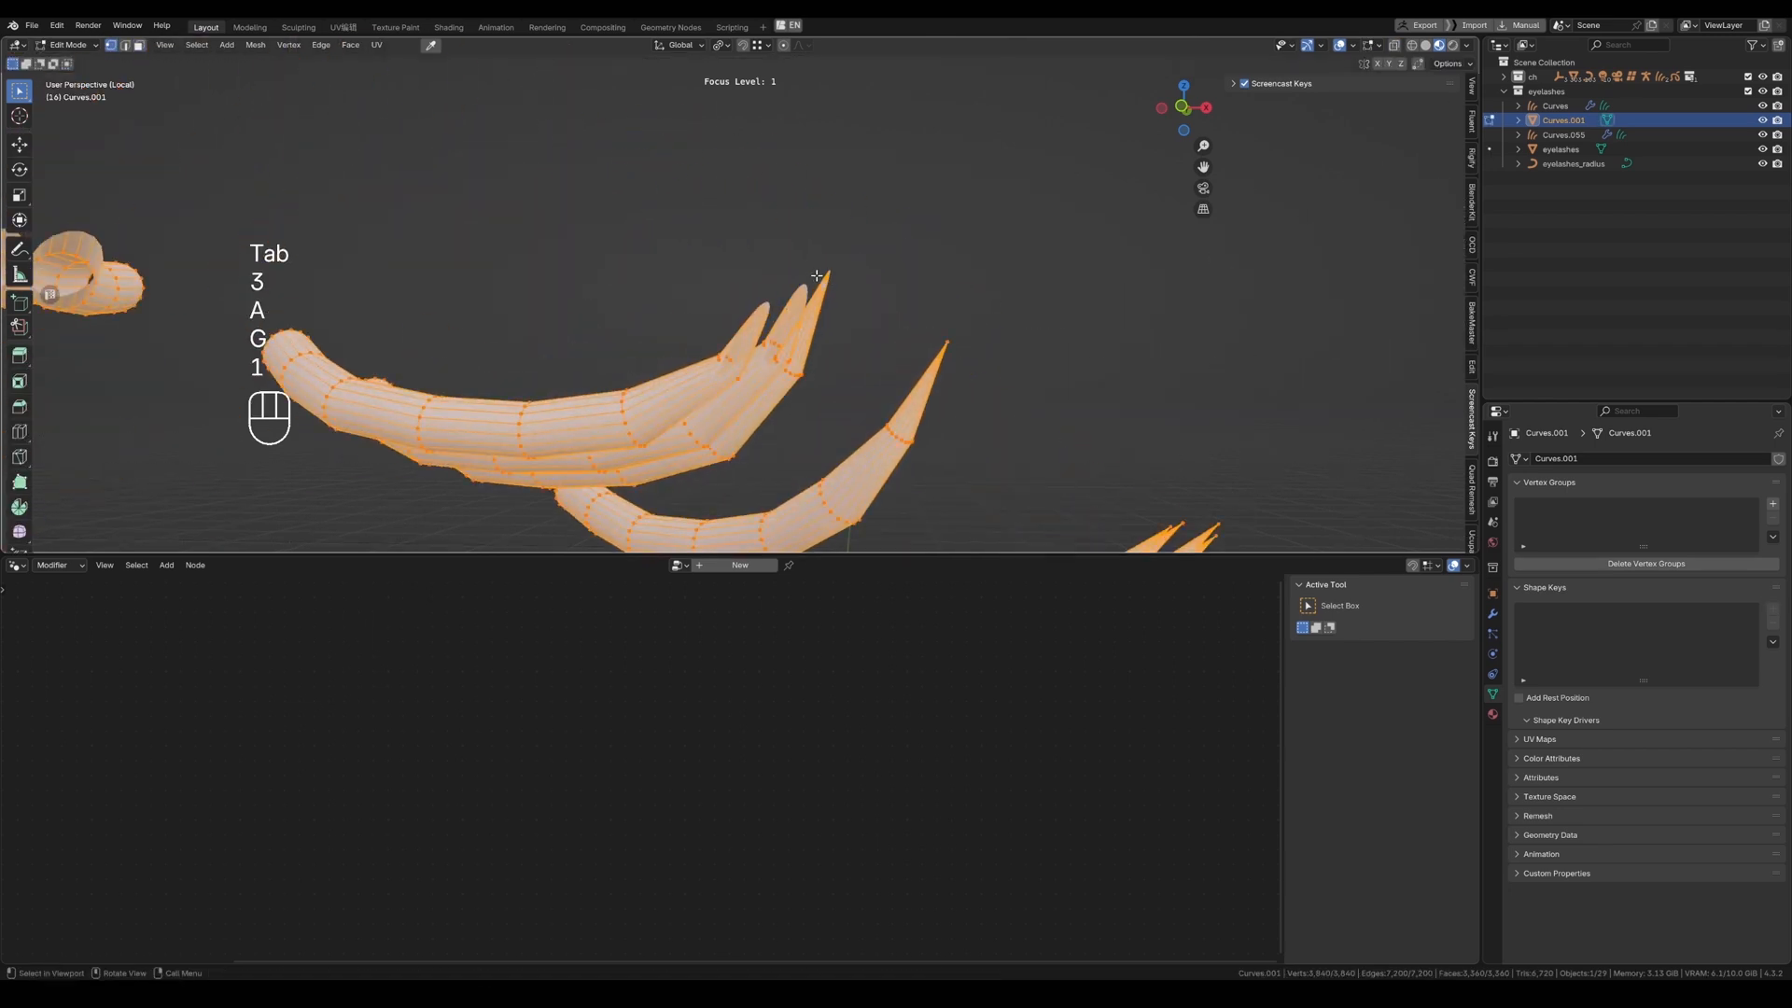
pyautogui.scroll(-1, 816, 276)
pyautogui.click(815, 253)
pyautogui.press('g')
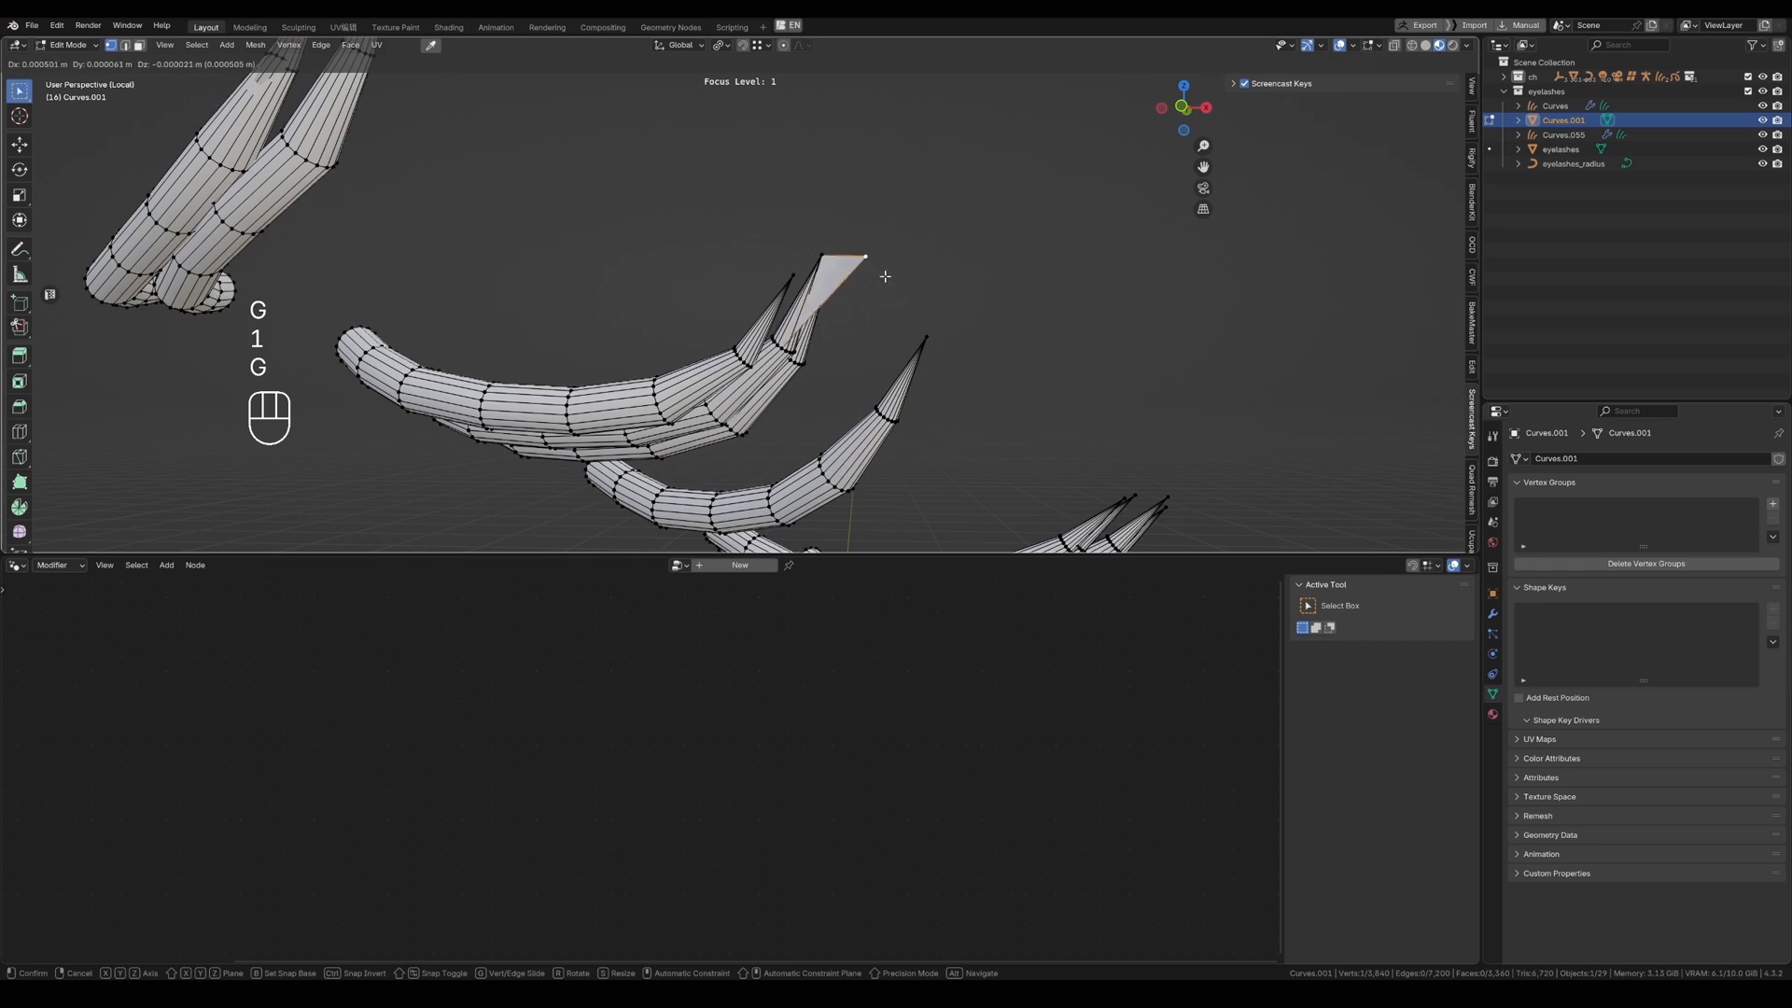
pyautogui.click(844, 261)
pyautogui.press('g')
pyautogui.click(821, 239)
pyautogui.press('g')
pyautogui.click(835, 245)
pyautogui.press('g')
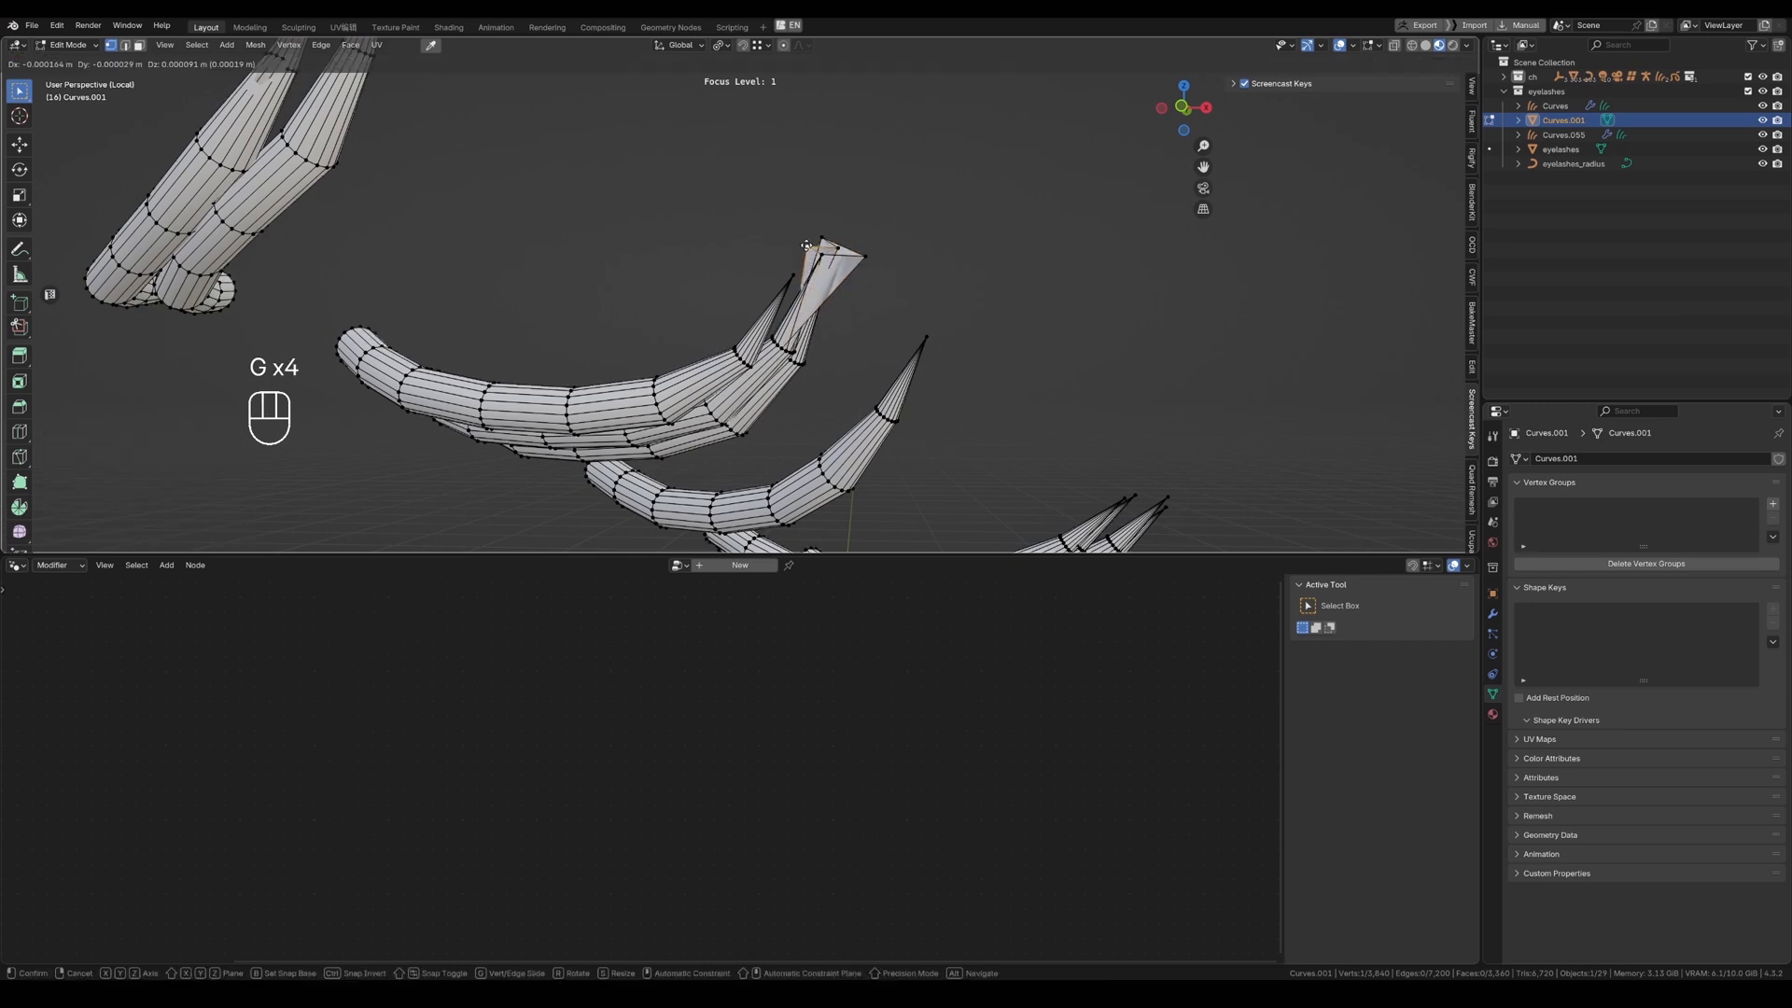
pyautogui.click(849, 243)
pyautogui.press('g')
pyautogui.click(866, 240)
pyautogui.scroll(-5, 866, 241)
pyautogui.moveTo(720, 184); pyautogui.dragTo(1009, 609)
pyautogui.scroll(-3, 896, 368)
pyautogui.press('Tab')
# Select the right eyelash copy, which keeps its Merge by Distance node, and convert it to a mesh.
pyautogui.click(851, 328)
pyautogui.click(863, 319)
pyautogui.keyDown('shift'); pyautogui.moveTo(1142, 354); pyautogui.dragTo(862, 373, button='middle'); pyautogui.keyUp('shift')
pyautogui.click(863, 359)
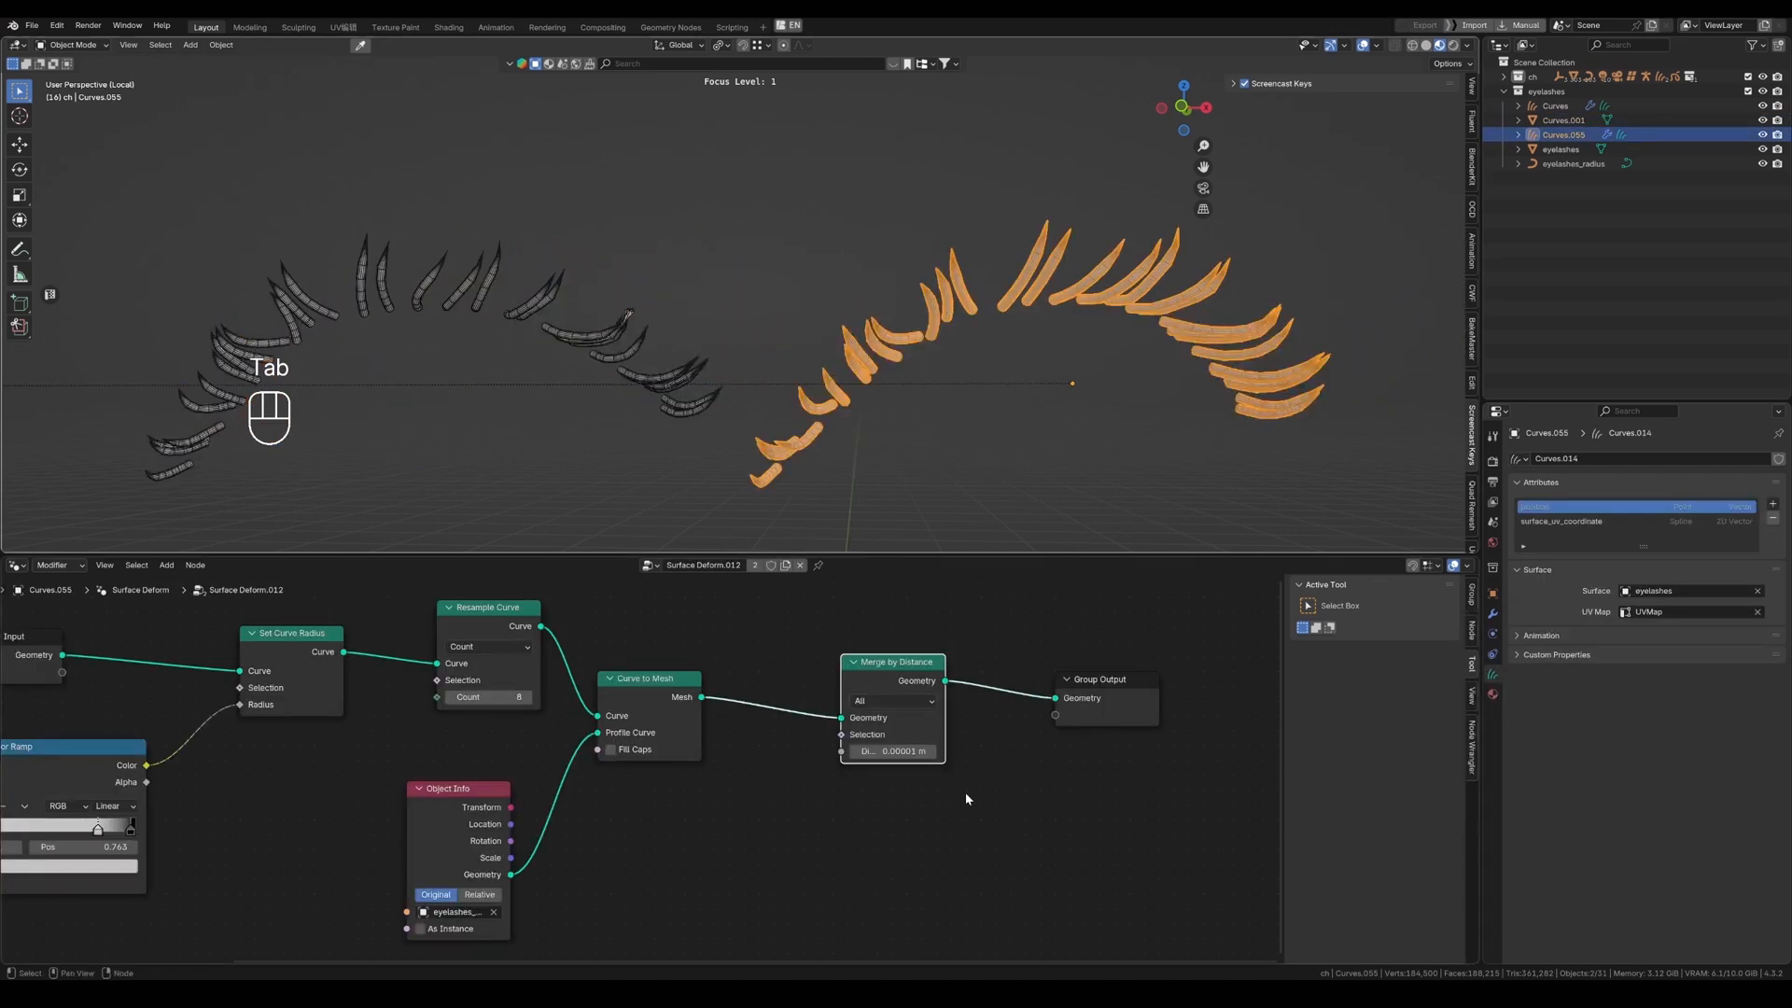
pyautogui.click(221, 45)
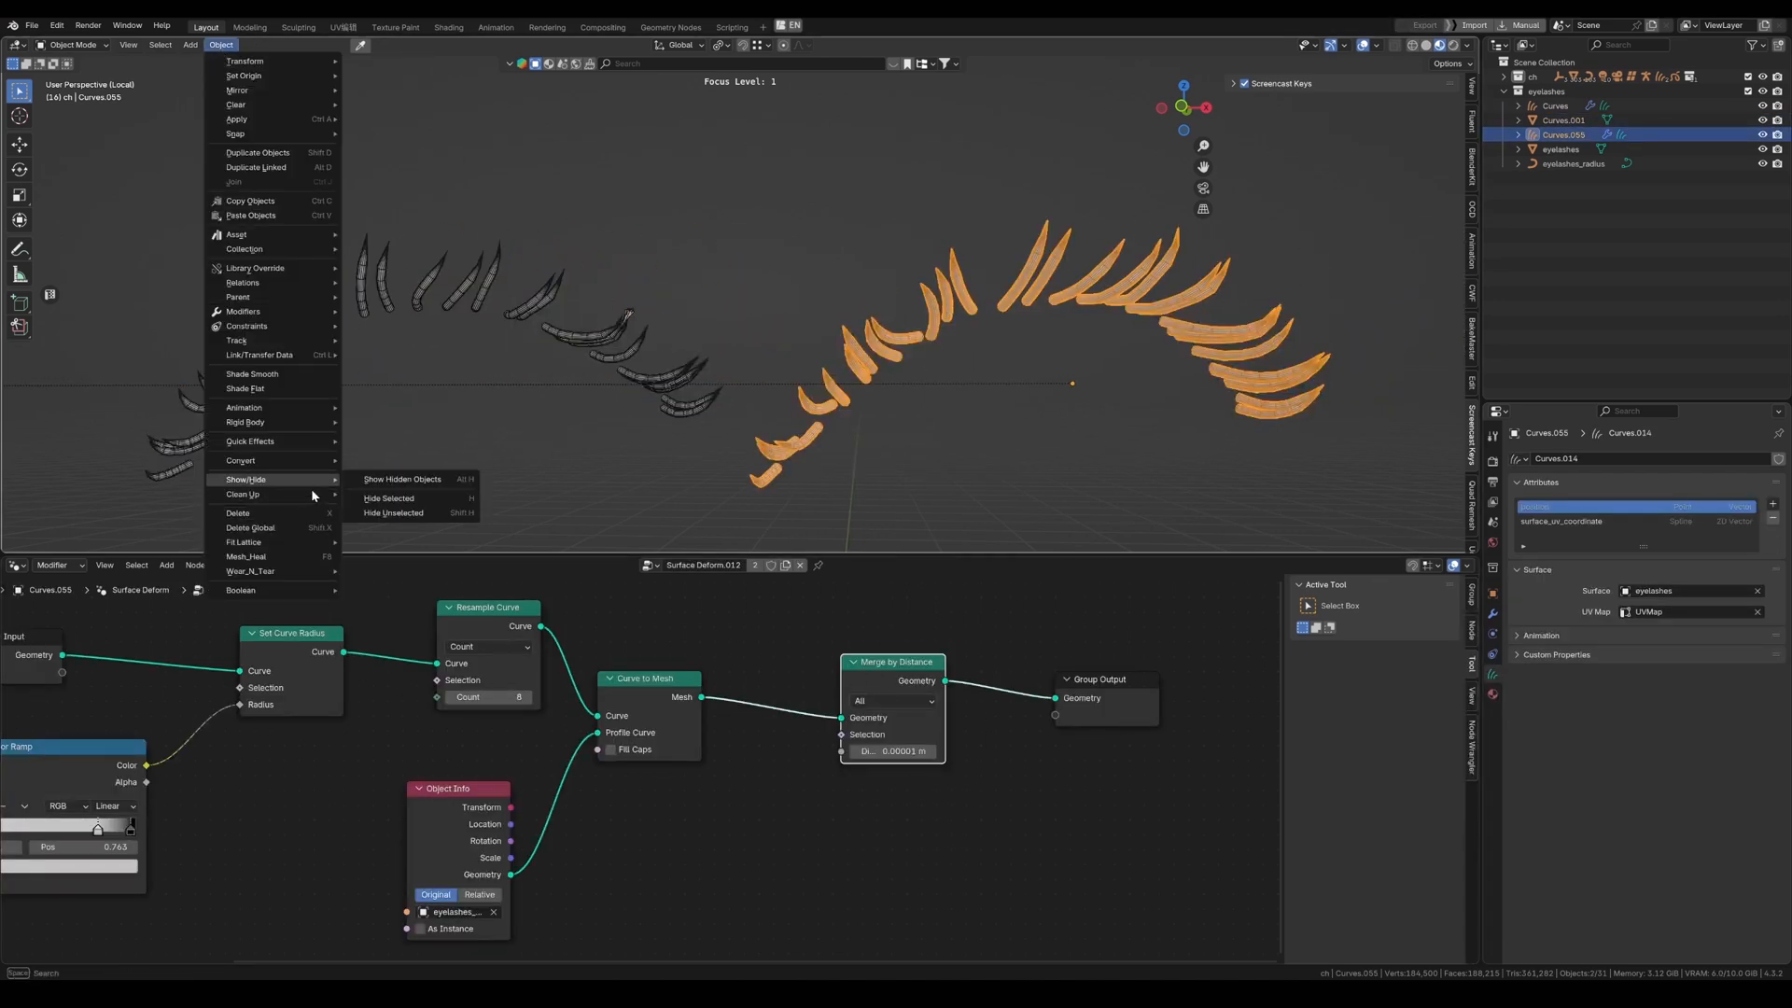
pyautogui.moveTo(278, 461)
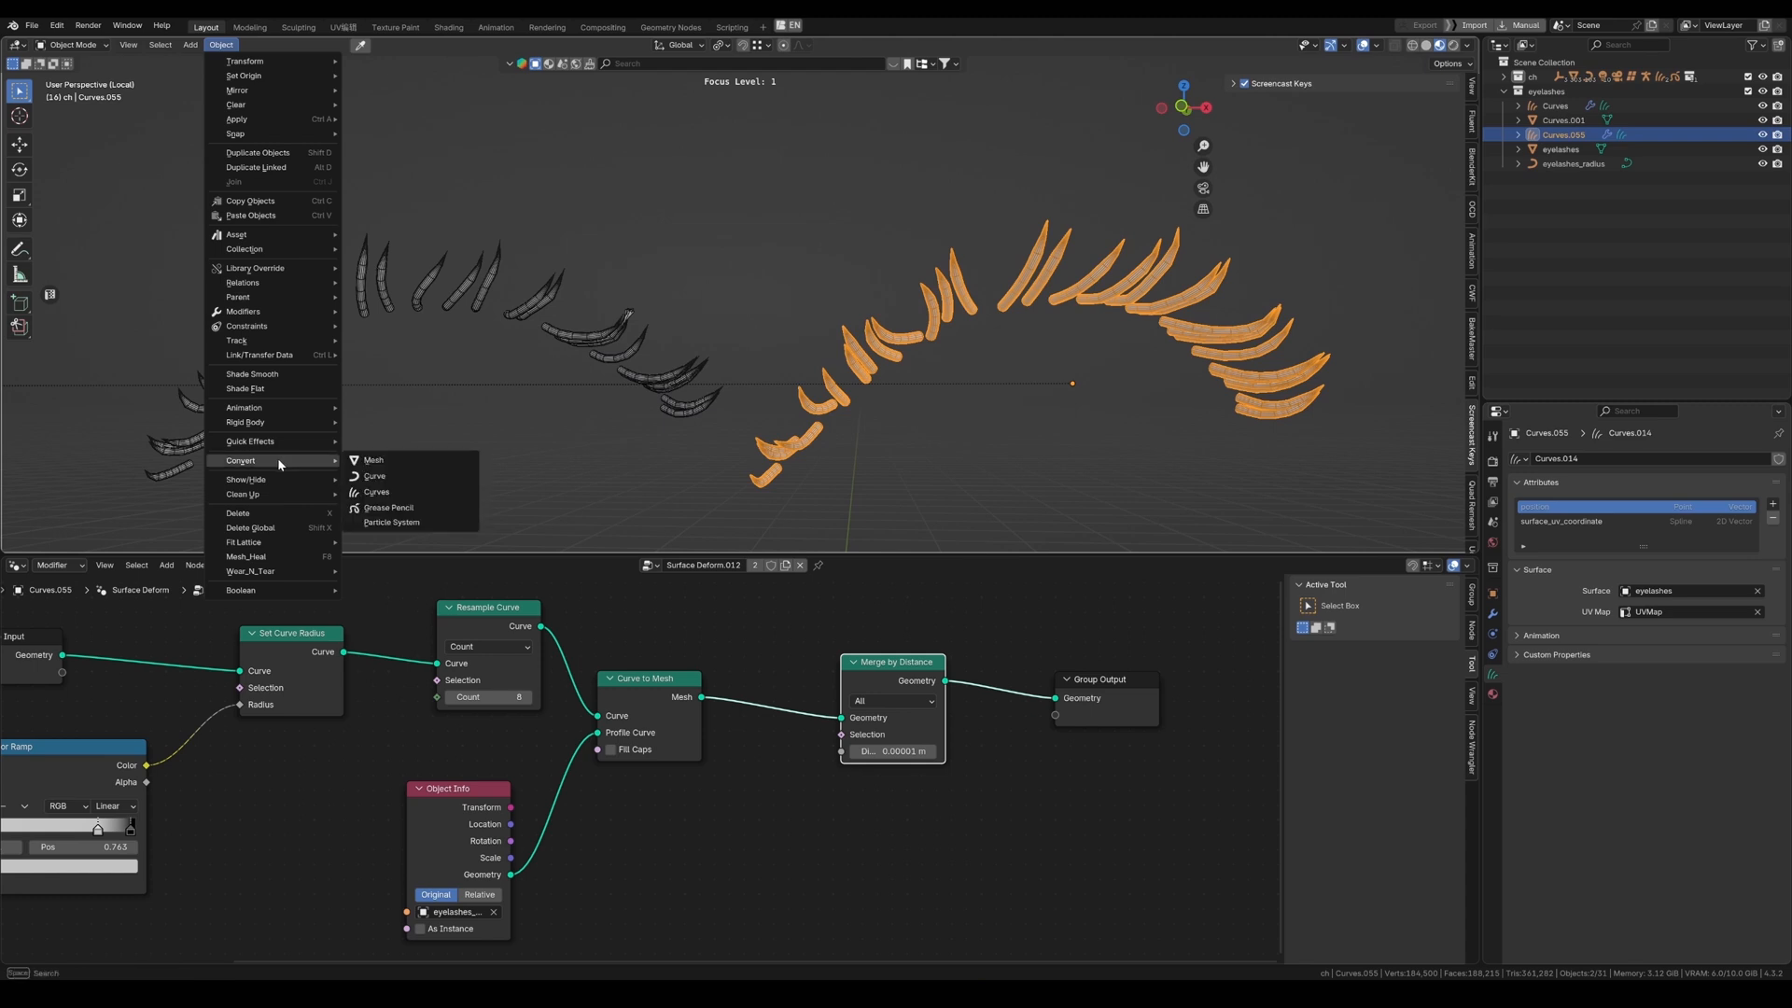
pyautogui.click(399, 463)
# In Edit Mode on the right mesh copy, try moving an inner lash's tip vertex and move an outer lash's tip vertex outward.
pyautogui.scroll(4, 821, 311)
pyautogui.press('Tab')
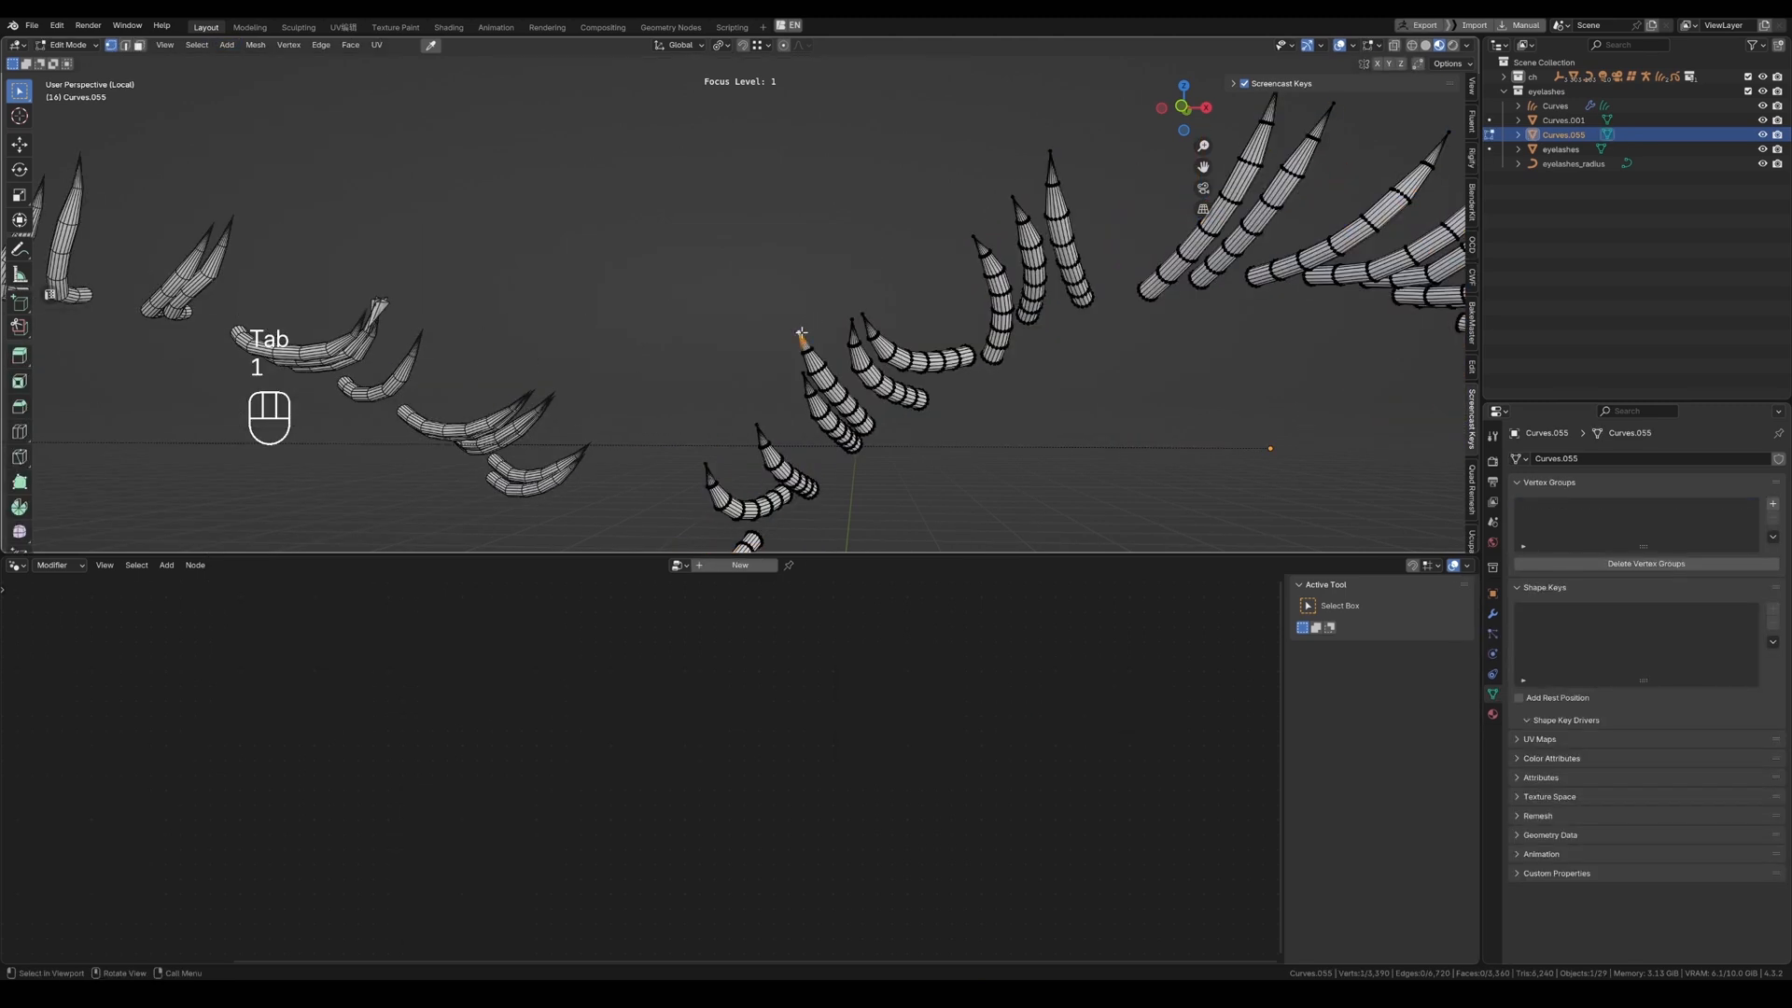
pyautogui.press('g')
pyautogui.rightClick(757, 332)
pyautogui.scroll(-1, 1185, 261)
pyautogui.keyDown('shift'); pyautogui.moveTo(1185, 262); pyautogui.dragTo(928, 234, button='middle'); pyautogui.keyUp('shift')
pyautogui.click(1368, 261)
pyautogui.press('g')
pyautogui.click(1369, 259)
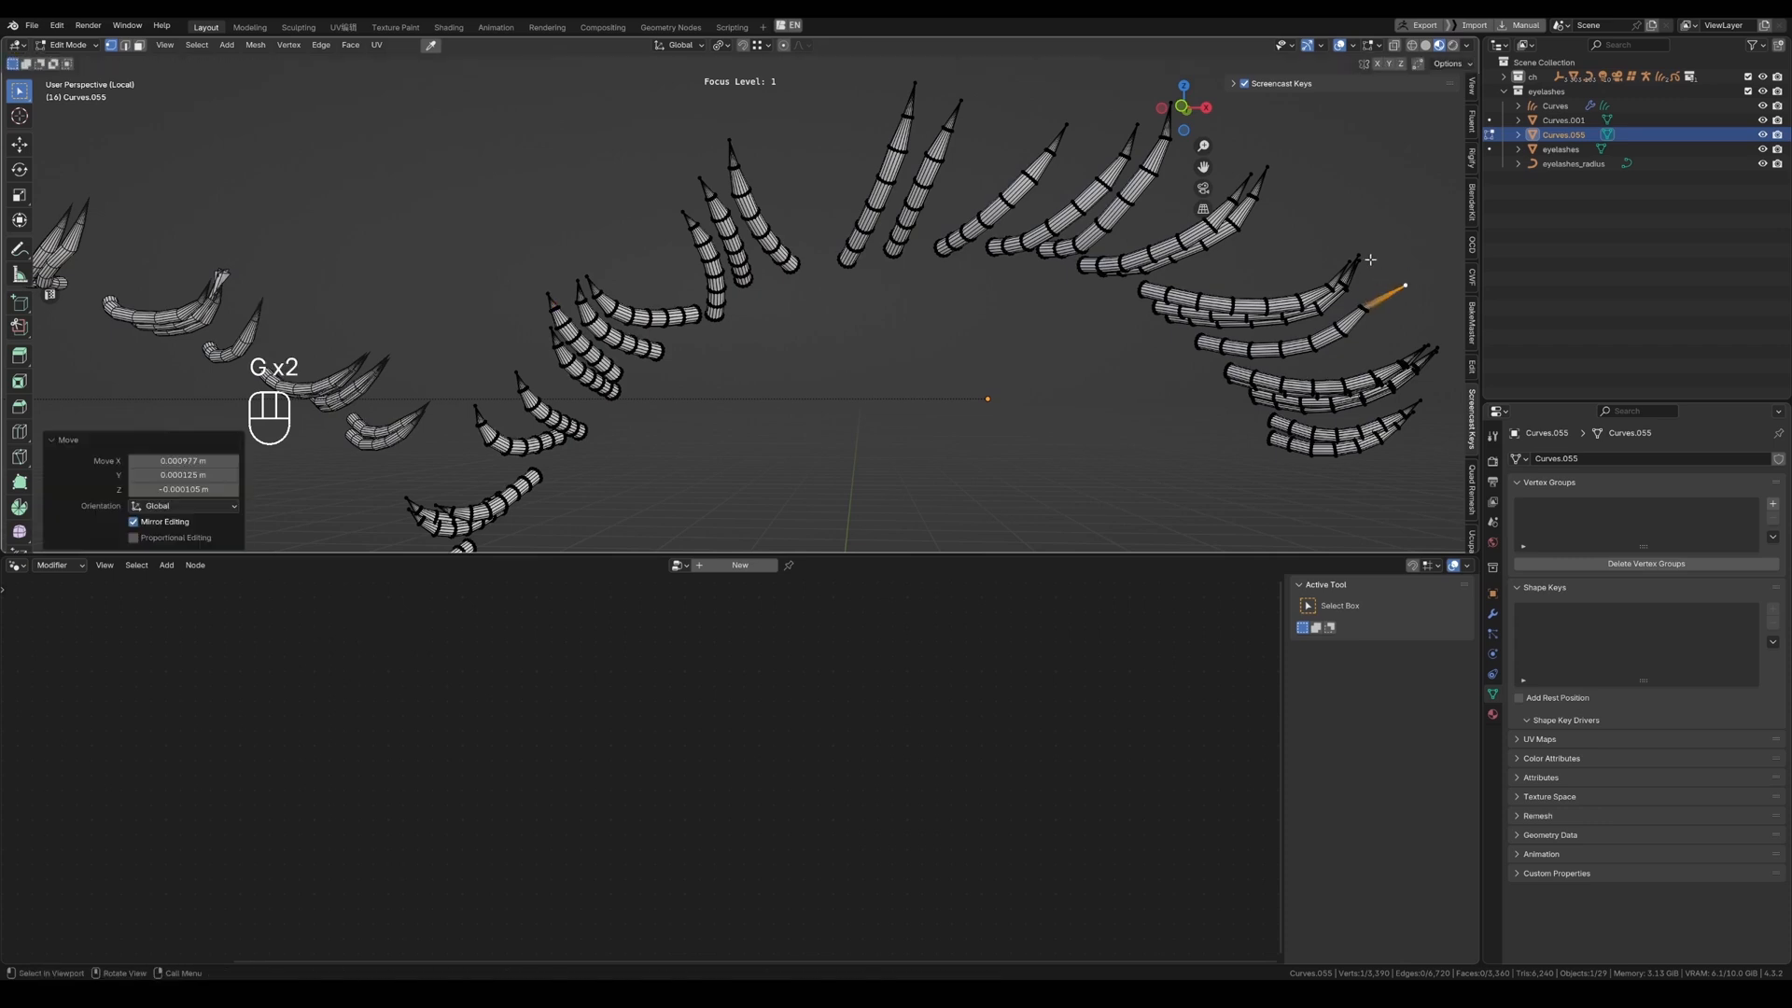
# Move the tip vertices of the neighbouring outer lashes on the right mesh copy to test that they are merged.
pyautogui.click(1363, 257)
pyautogui.press('g')
pyautogui.click(1399, 271)
pyautogui.click(1361, 252)
pyautogui.press('g')
pyautogui.click(1376, 243)
pyautogui.click(1348, 260)
pyautogui.press('g')
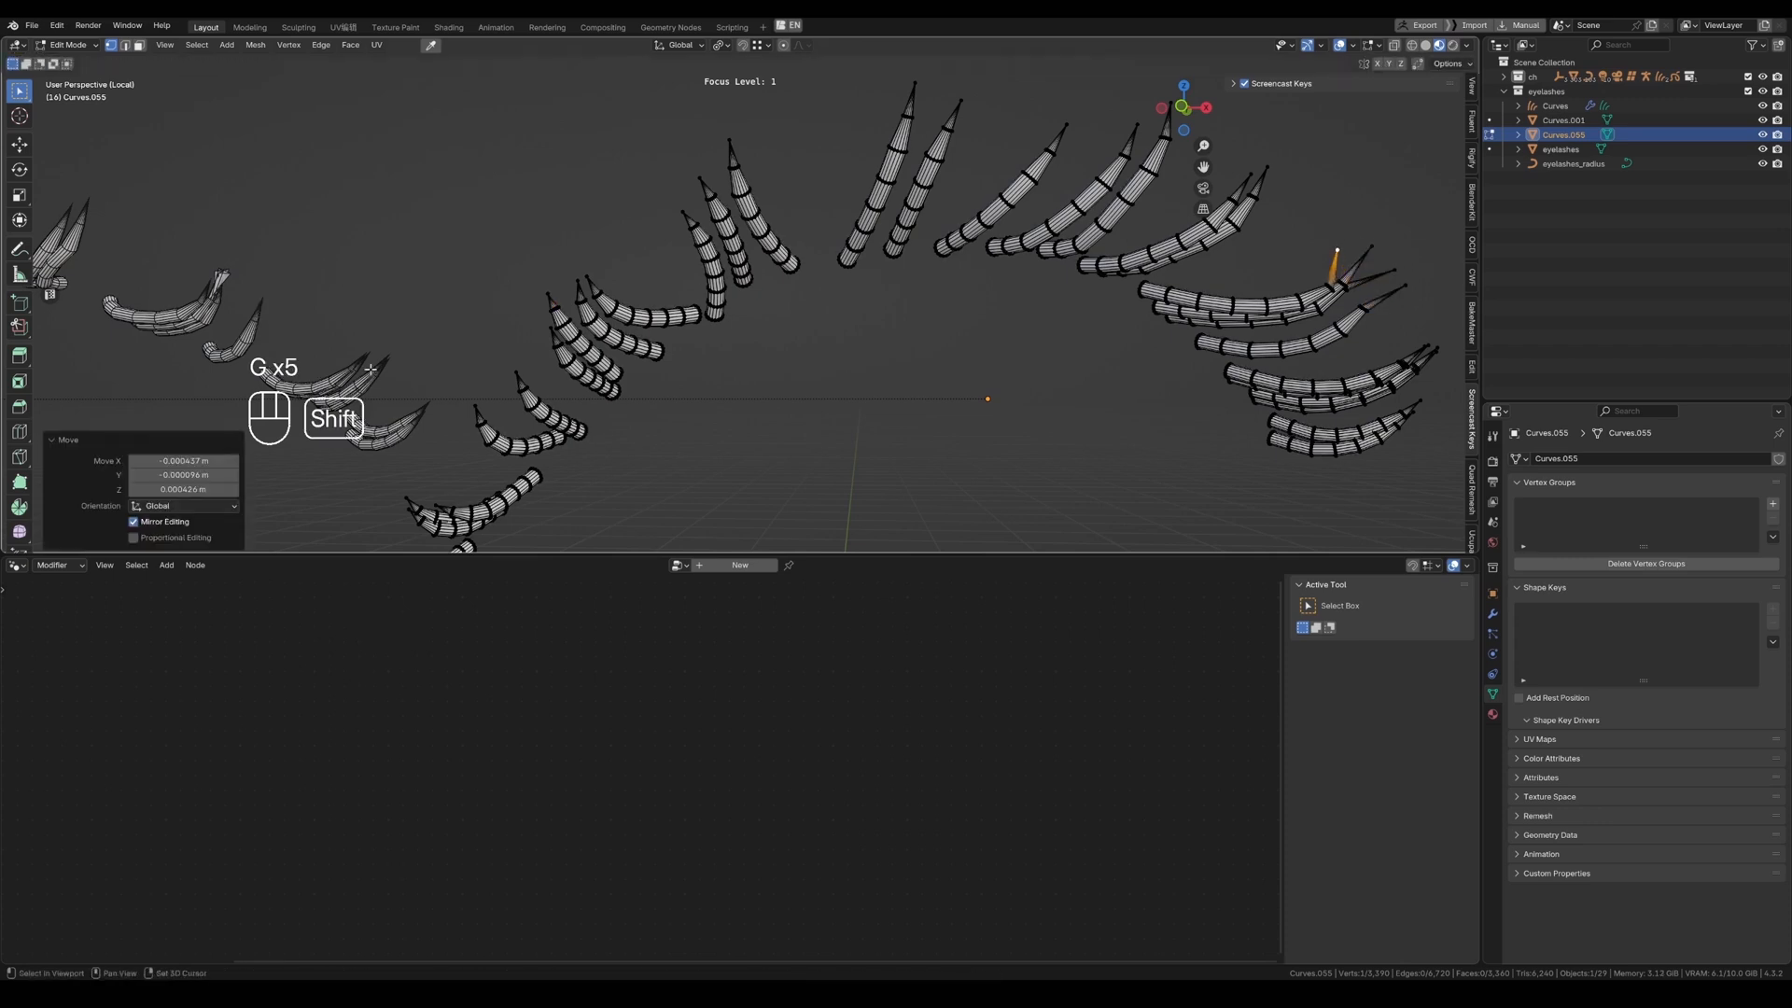
# Switch to editing the left mesh copy and pull apart the tip vertices of an upper lash right of the middle.
pyautogui.moveTo(370, 369); pyautogui.dragTo(640, 264, button='middle')
pyautogui.press('Tab')
pyautogui.click(548, 164)
pyautogui.press('Tab')
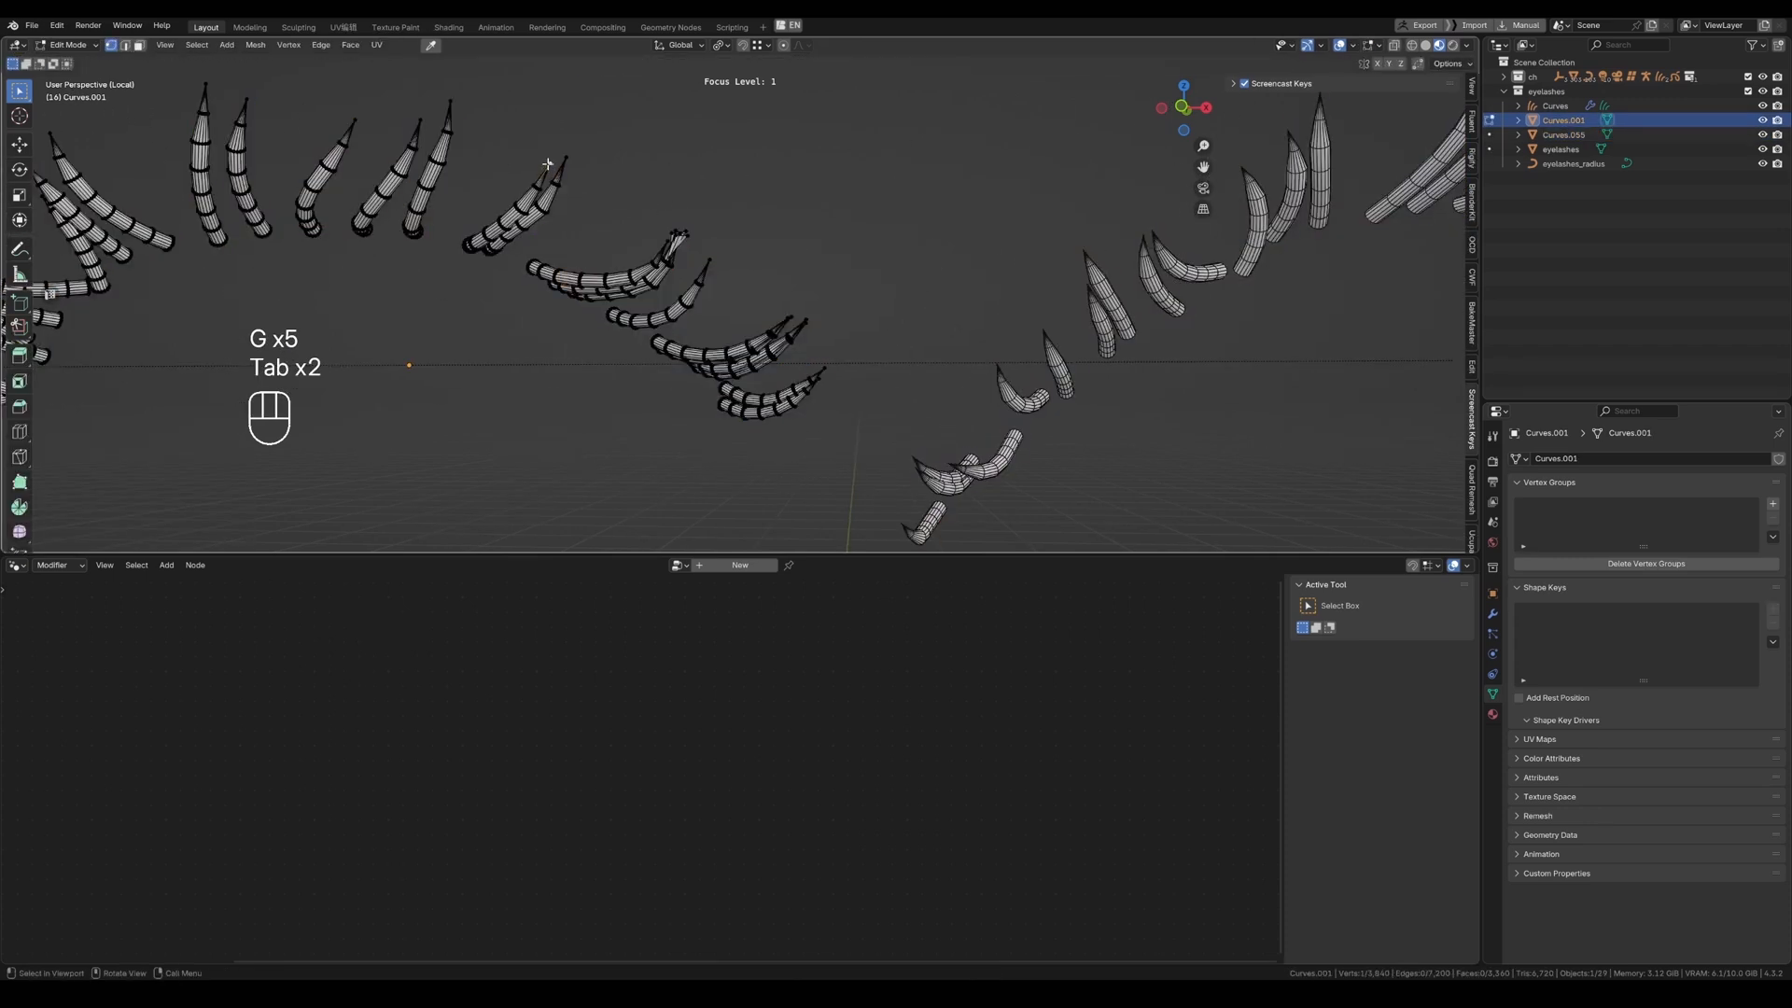
pyautogui.press('g')
pyautogui.click(551, 165)
pyautogui.press('g')
pyautogui.click(555, 165)
pyautogui.press('g')
pyautogui.click(591, 166)
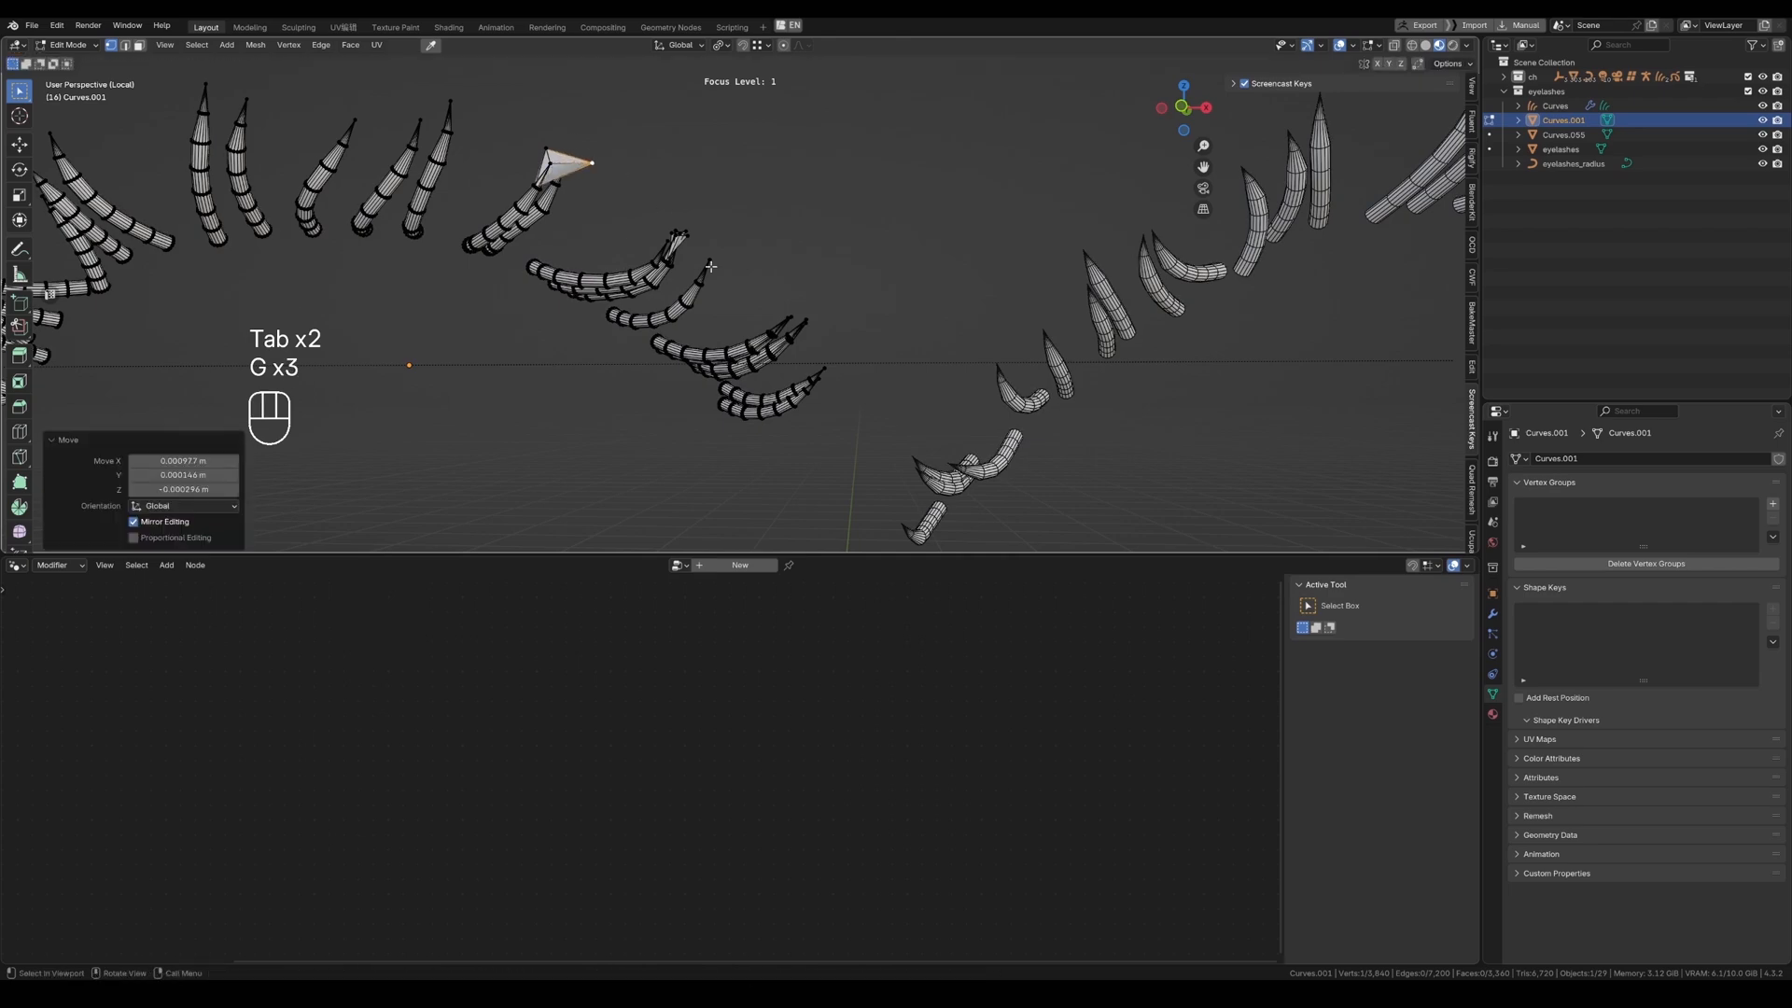
# Pull apart the tip vertices of another outer lash on the left copy, return to Object Mode and select the right copy.
pyautogui.press('g')
pyautogui.click(713, 265)
pyautogui.press('g')
pyautogui.click(719, 244)
pyautogui.scroll(-5, 723, 229)
pyautogui.press('Tab')
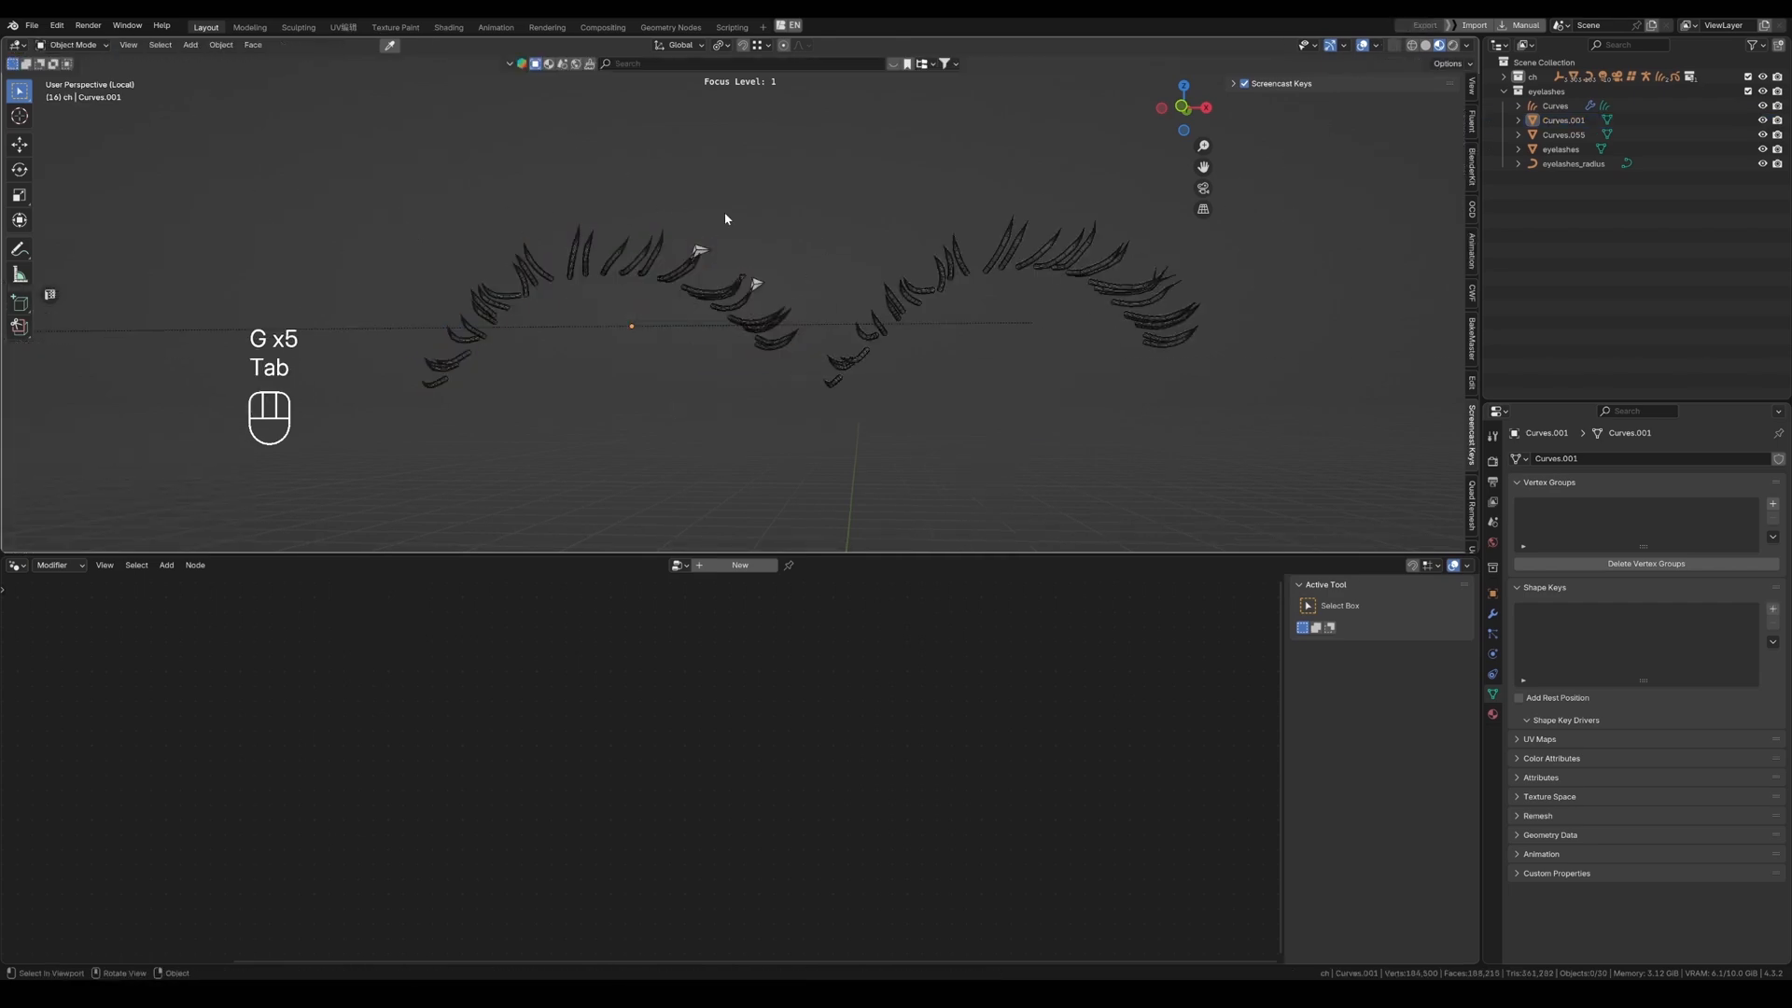
pyautogui.keyDown('shift'); pyautogui.click(939, 289); pyautogui.keyUp('shift')
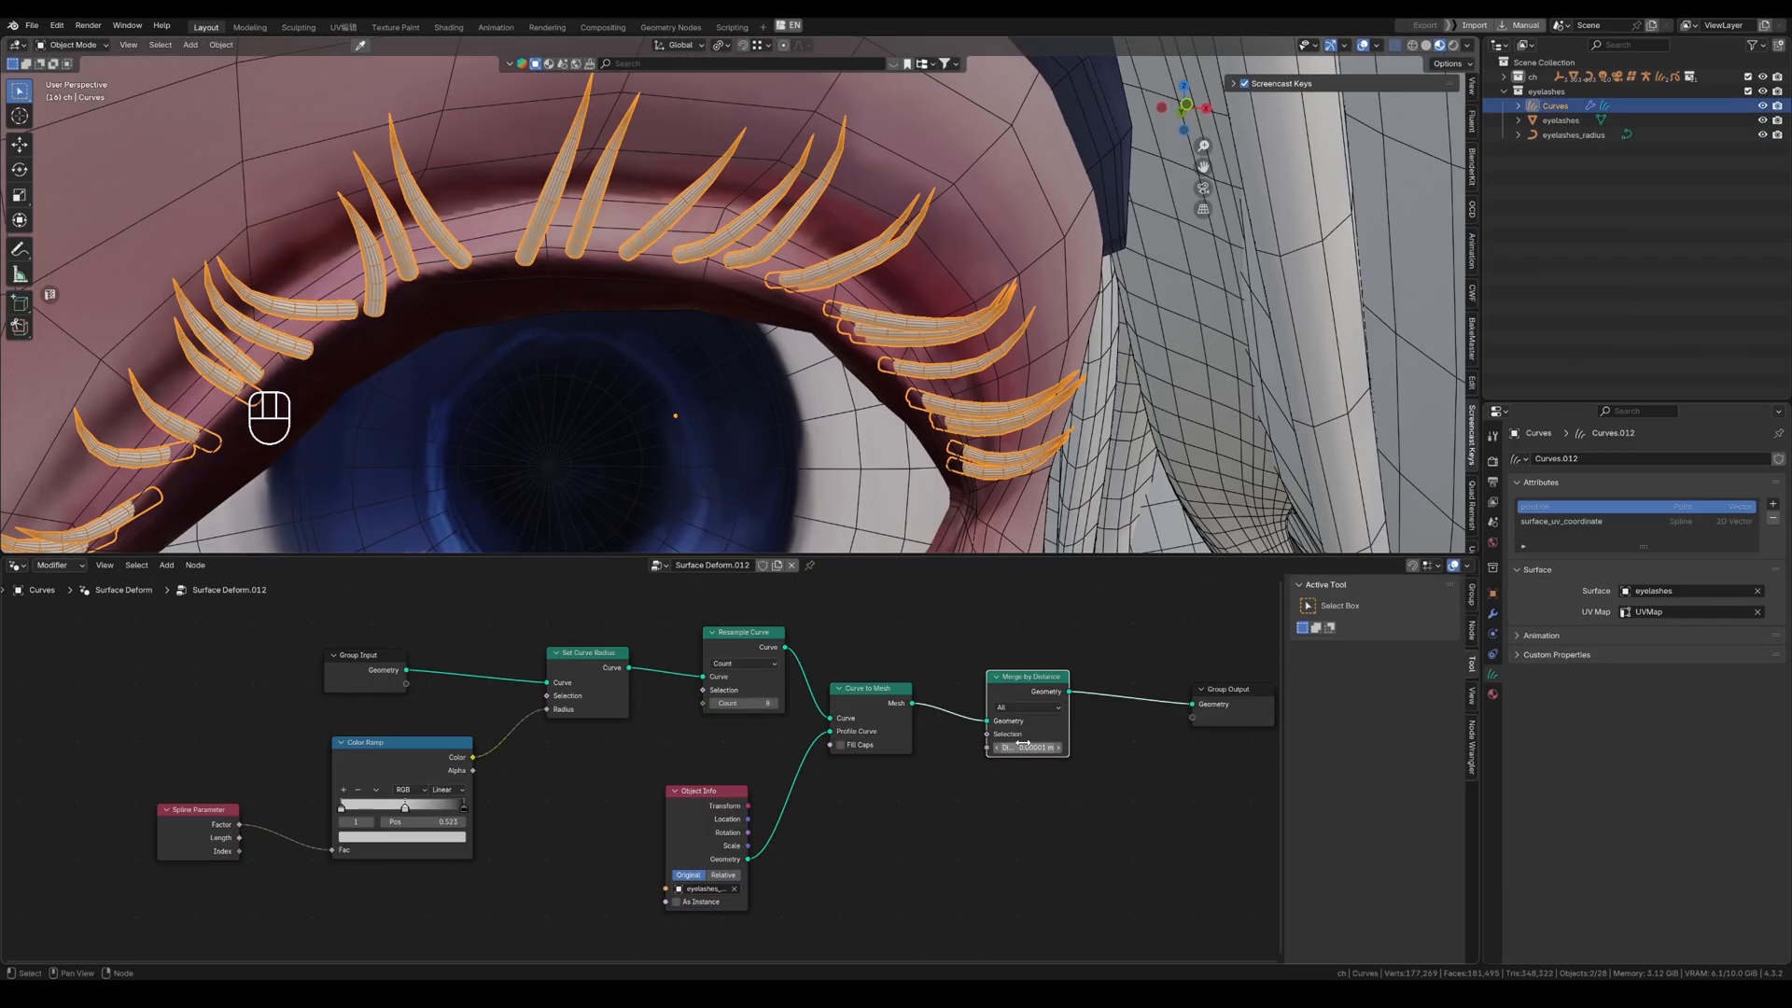
# Check the merged lash tips on the eyelid up close and move the Merge by Distance node nearer to Group Output.
pyautogui.scroll(5, 944, 313)
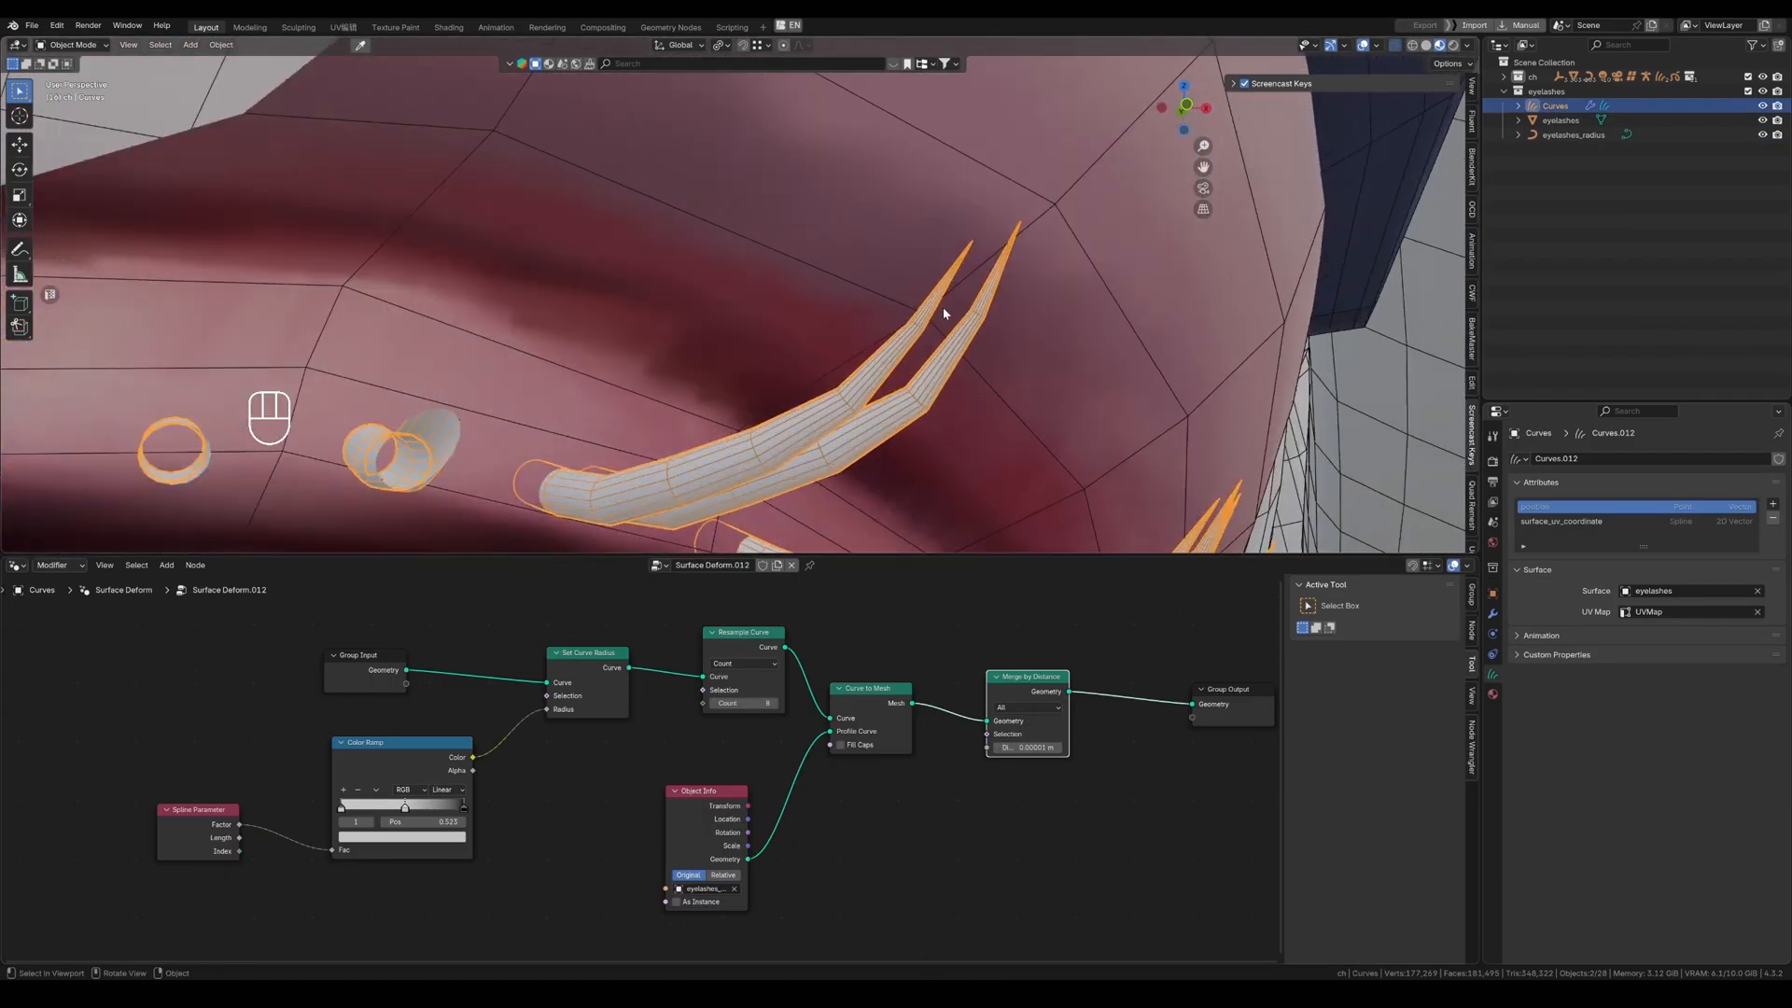
pyautogui.scroll(-5, 943, 313)
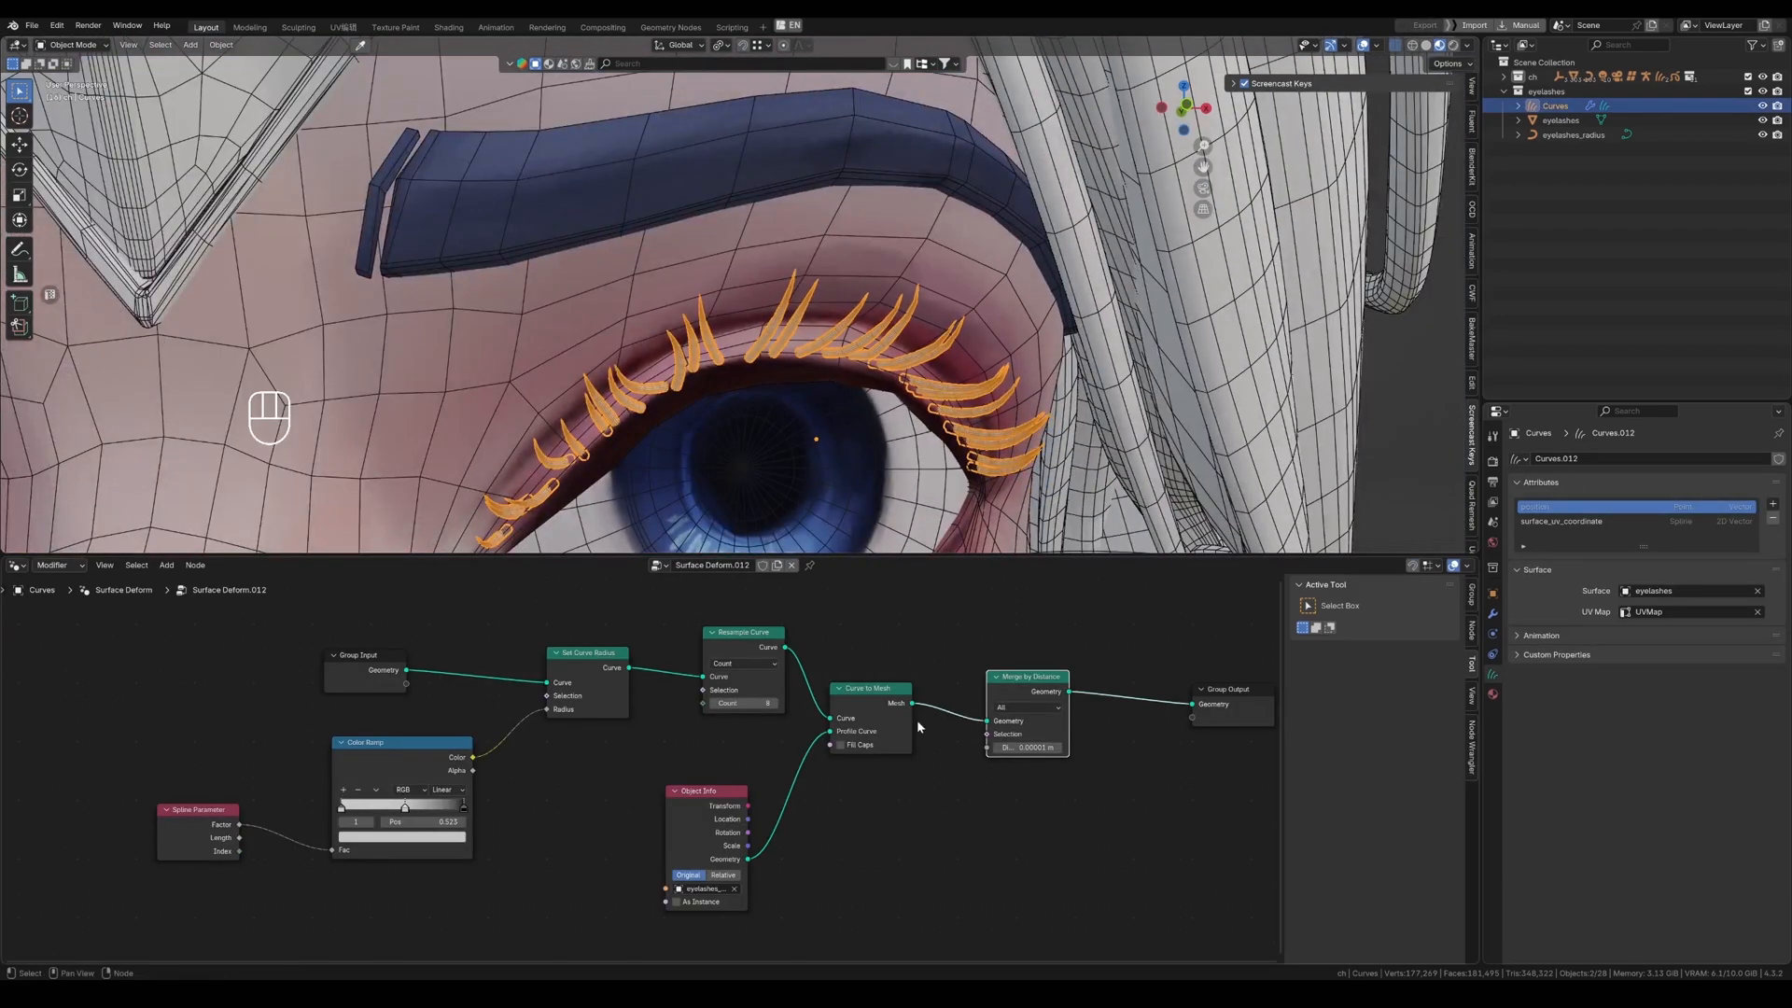
pyautogui.moveTo(1029, 689); pyautogui.dragTo(1064, 688)
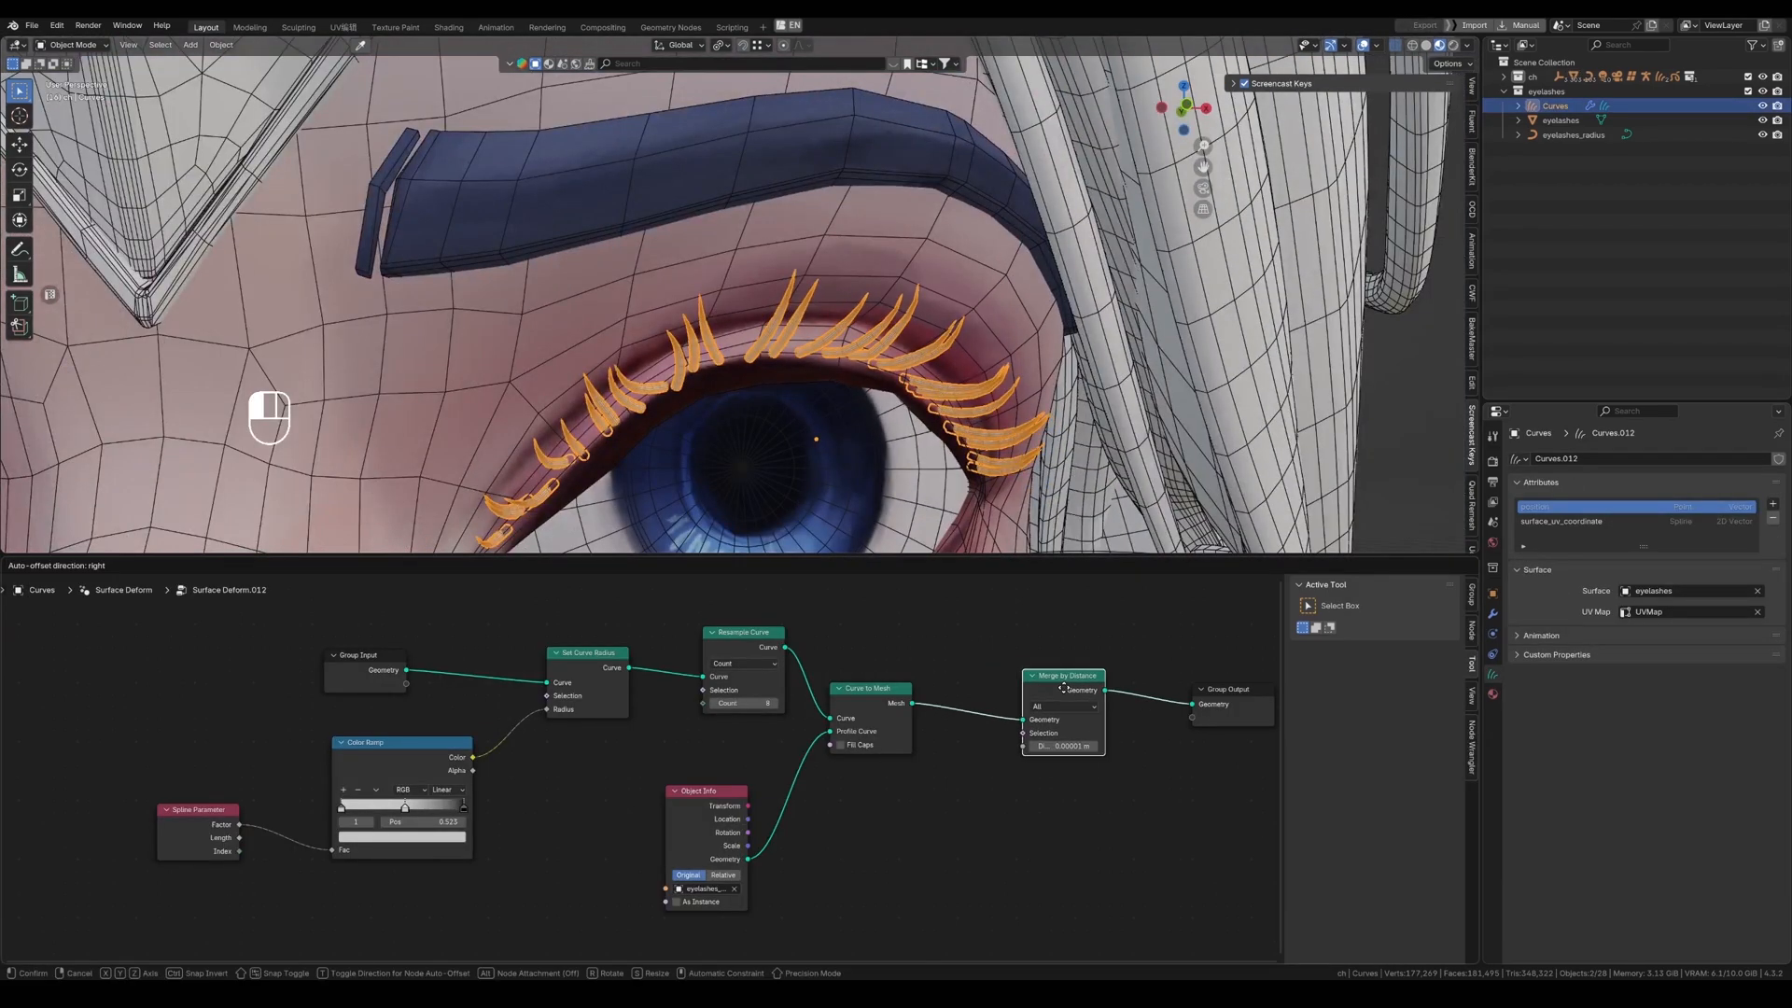
# Move the Color Ramp's middle stop to position 0.763 and try a different Resample Curve count on the lashes.
pyautogui.keyDown('shift'); pyautogui.moveTo(556, 779); pyautogui.dragTo(780, 703, button='middle'); pyautogui.keyUp('shift')
pyautogui.scroll(3, 639, 720)
pyautogui.moveTo(696, 740); pyautogui.dragTo(666, 738)
pyautogui.moveTo(666, 739); pyautogui.dragTo(592, 784, button='middle')
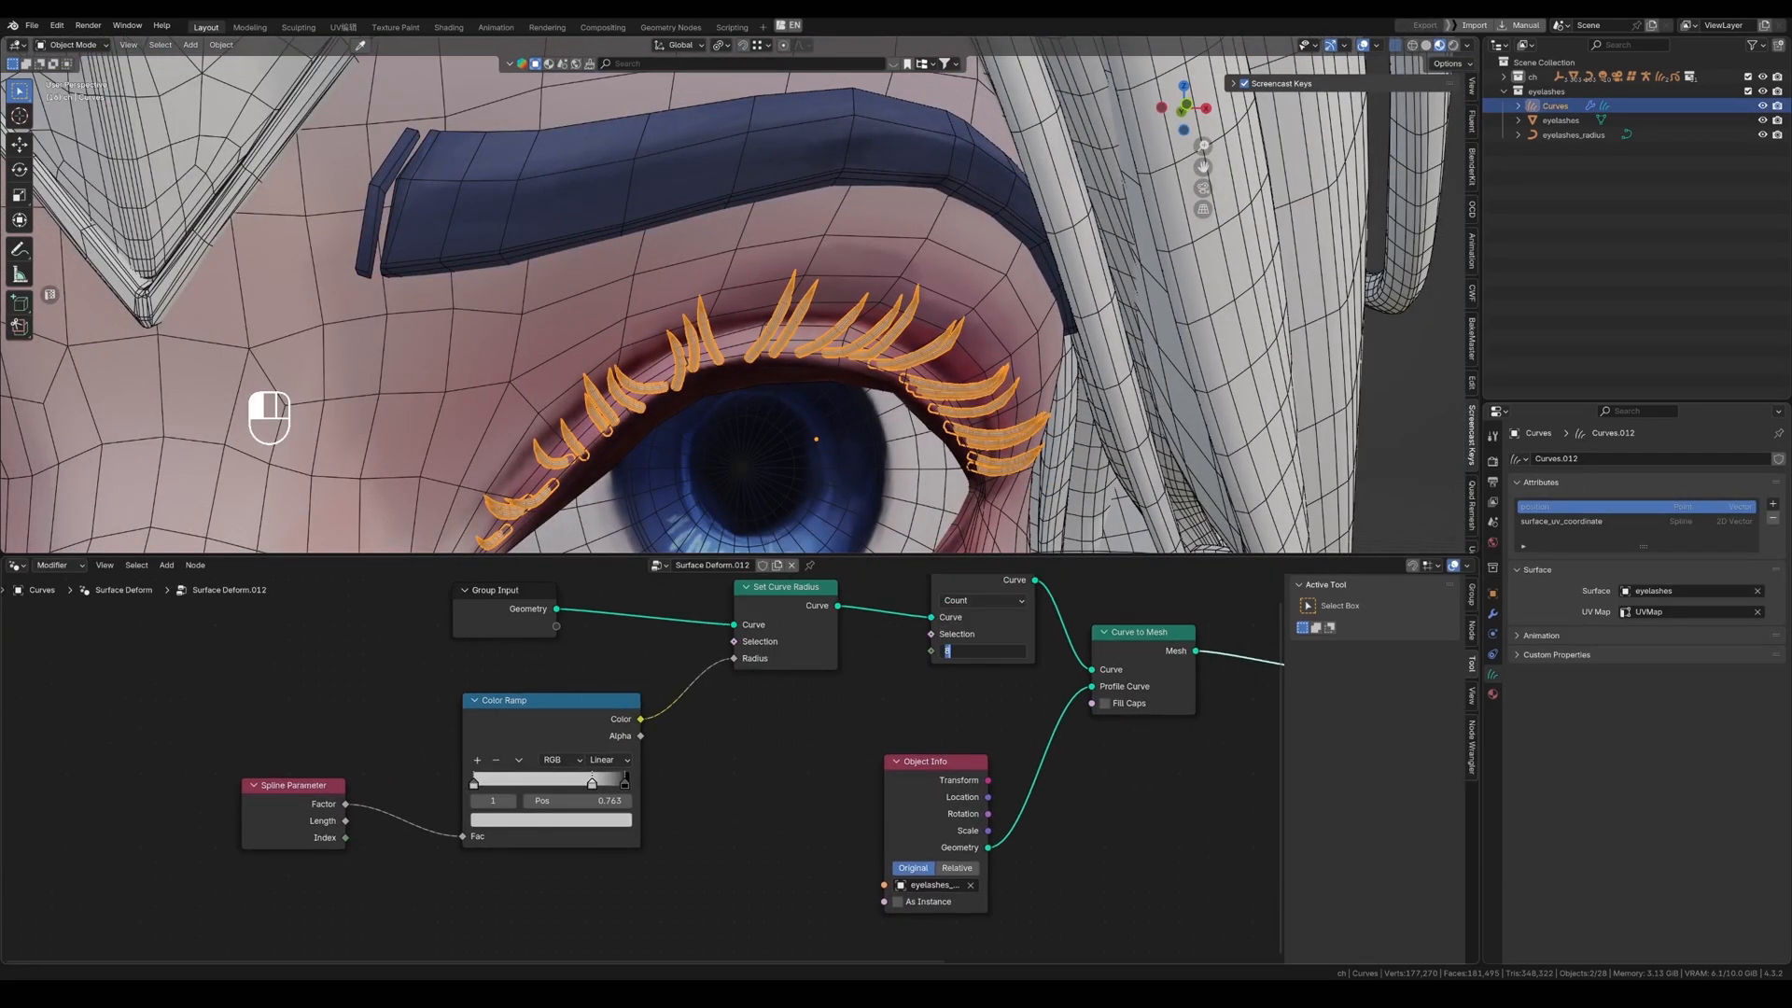
pyautogui.scroll(2, 993, 384)
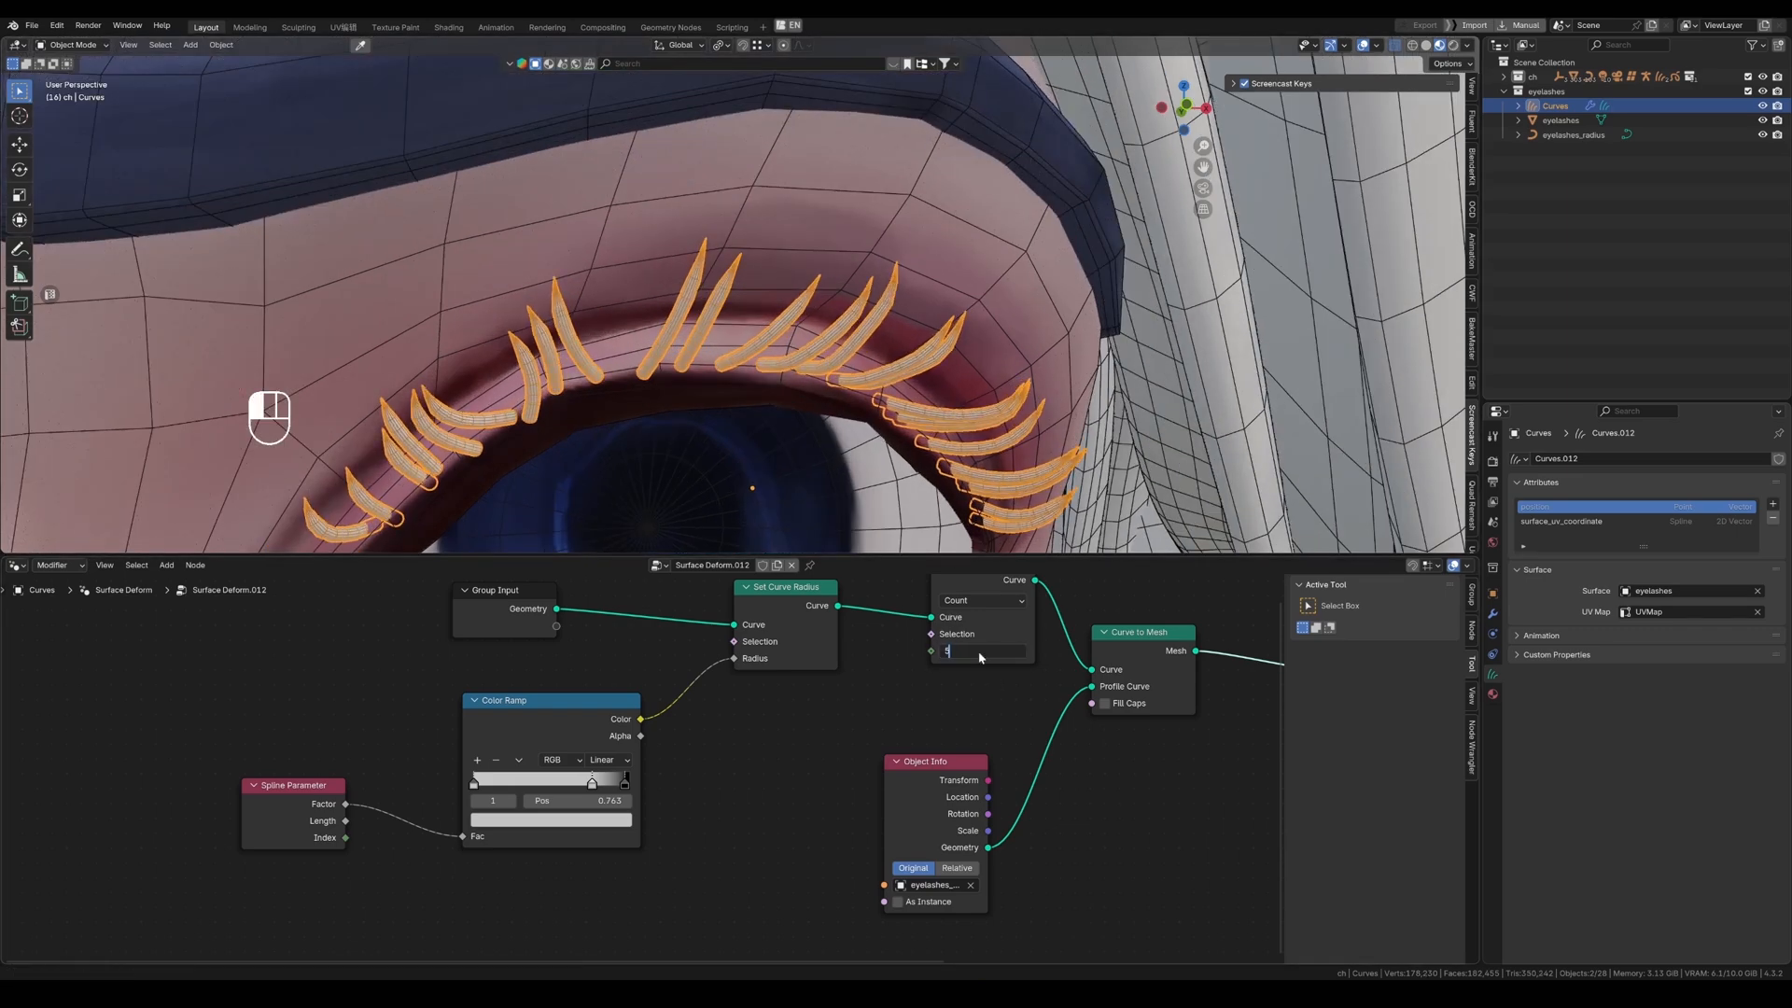
pyautogui.scroll(-1, 901, 294)
pyautogui.moveTo(912, 797); pyautogui.dragTo(929, 776)
pyautogui.keyDown('shift'); pyautogui.moveTo(968, 398); pyautogui.dragTo(779, 259, button='middle'); pyautogui.keyUp('shift')
pyautogui.press('Tab')
pyautogui.press('Tab')
pyautogui.scroll(-6, 889, 262)
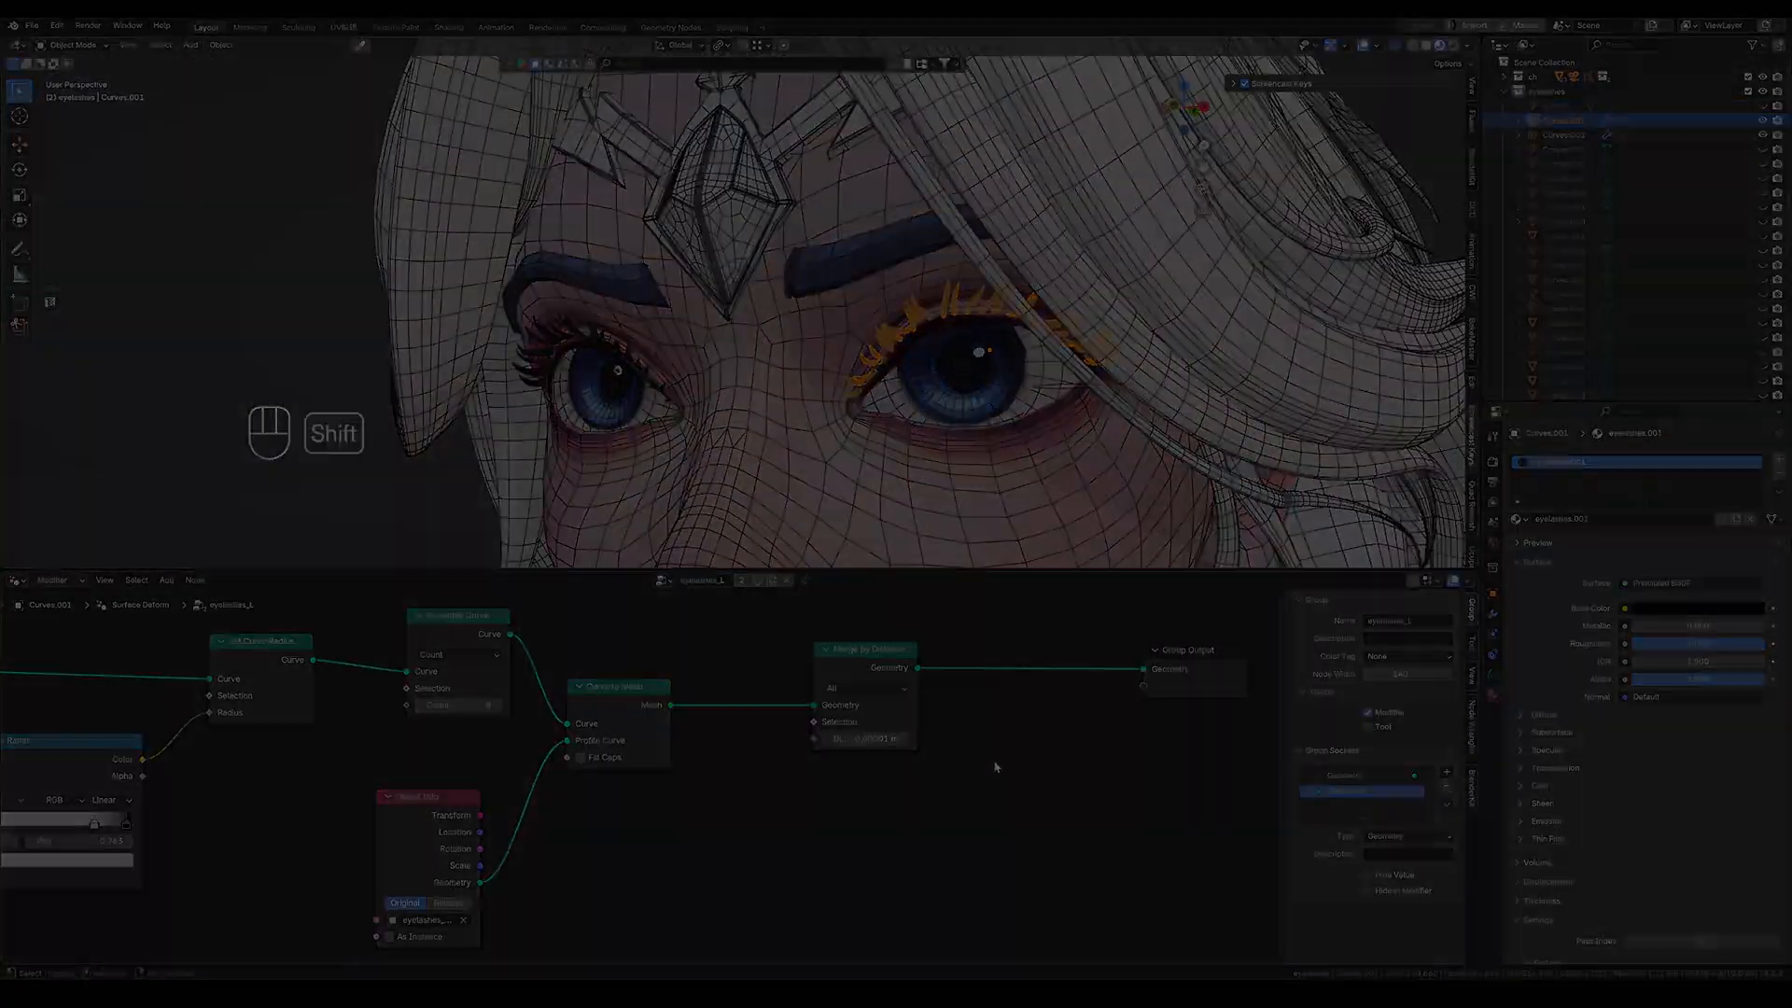
# Add a Join Geometry node between the Merge by Distance node and Group Output.
pyautogui.hotkey('shift', 'a')
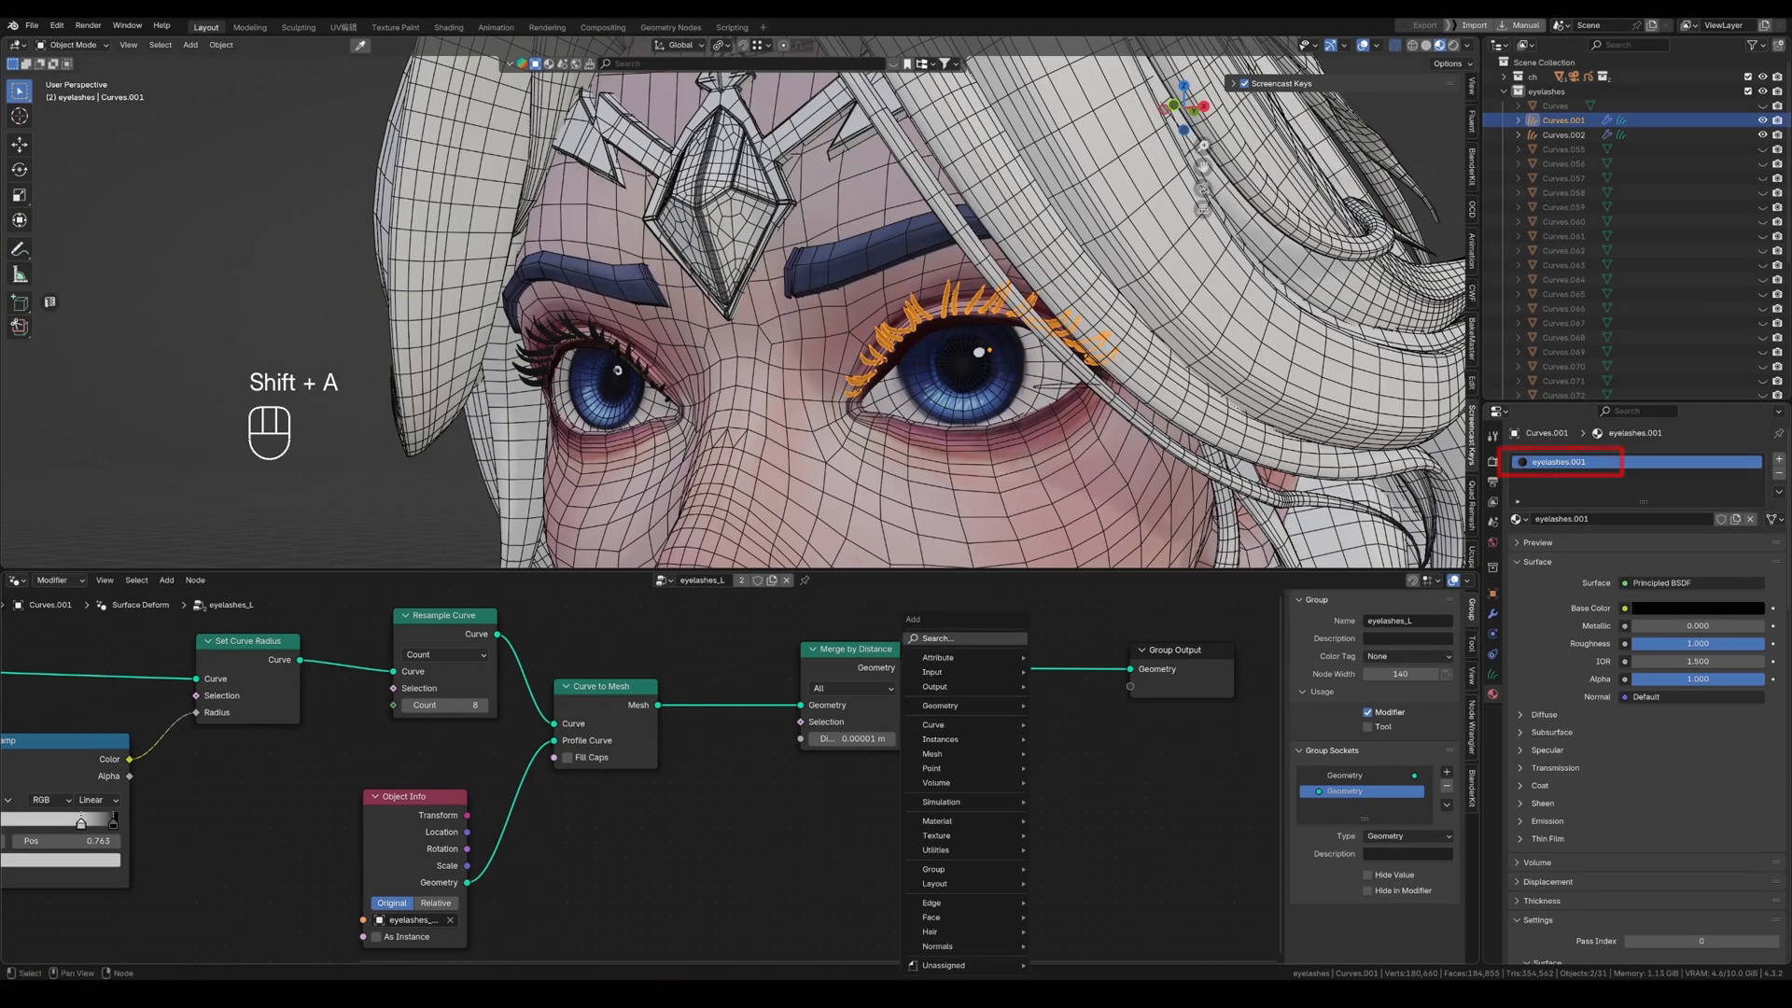
pyautogui.click(933, 638)
pyautogui.write('t')
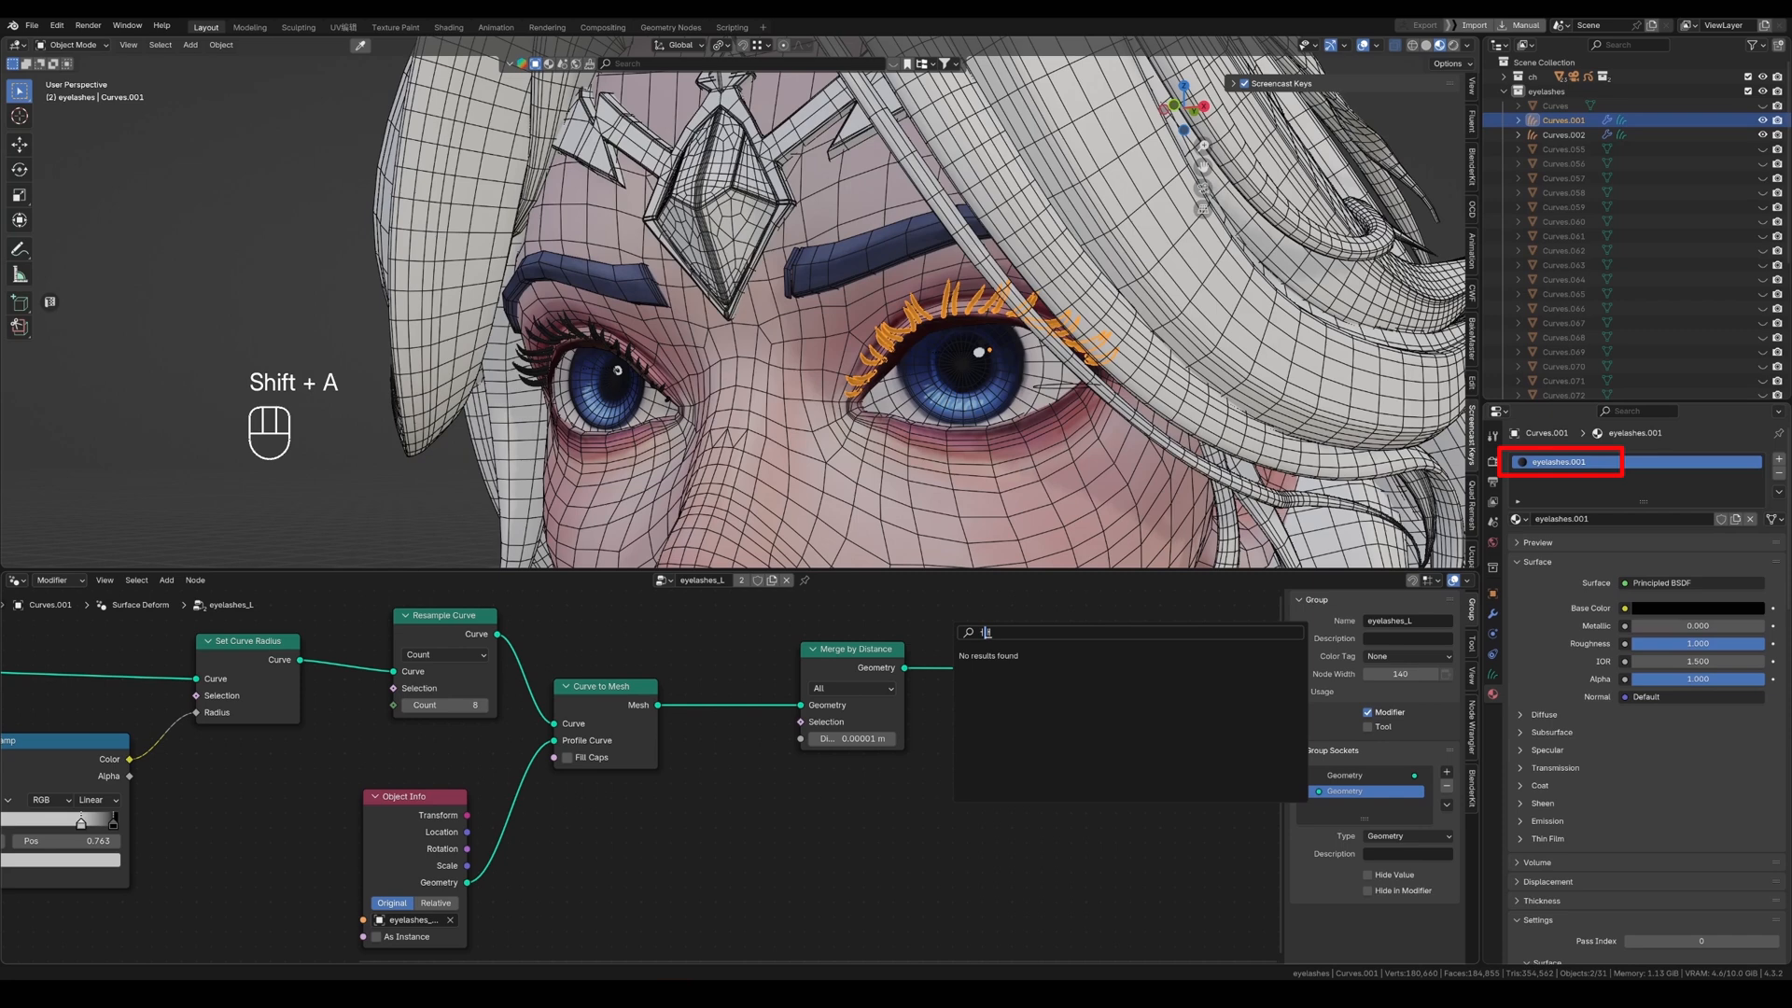
pyautogui.press('BackSpace')
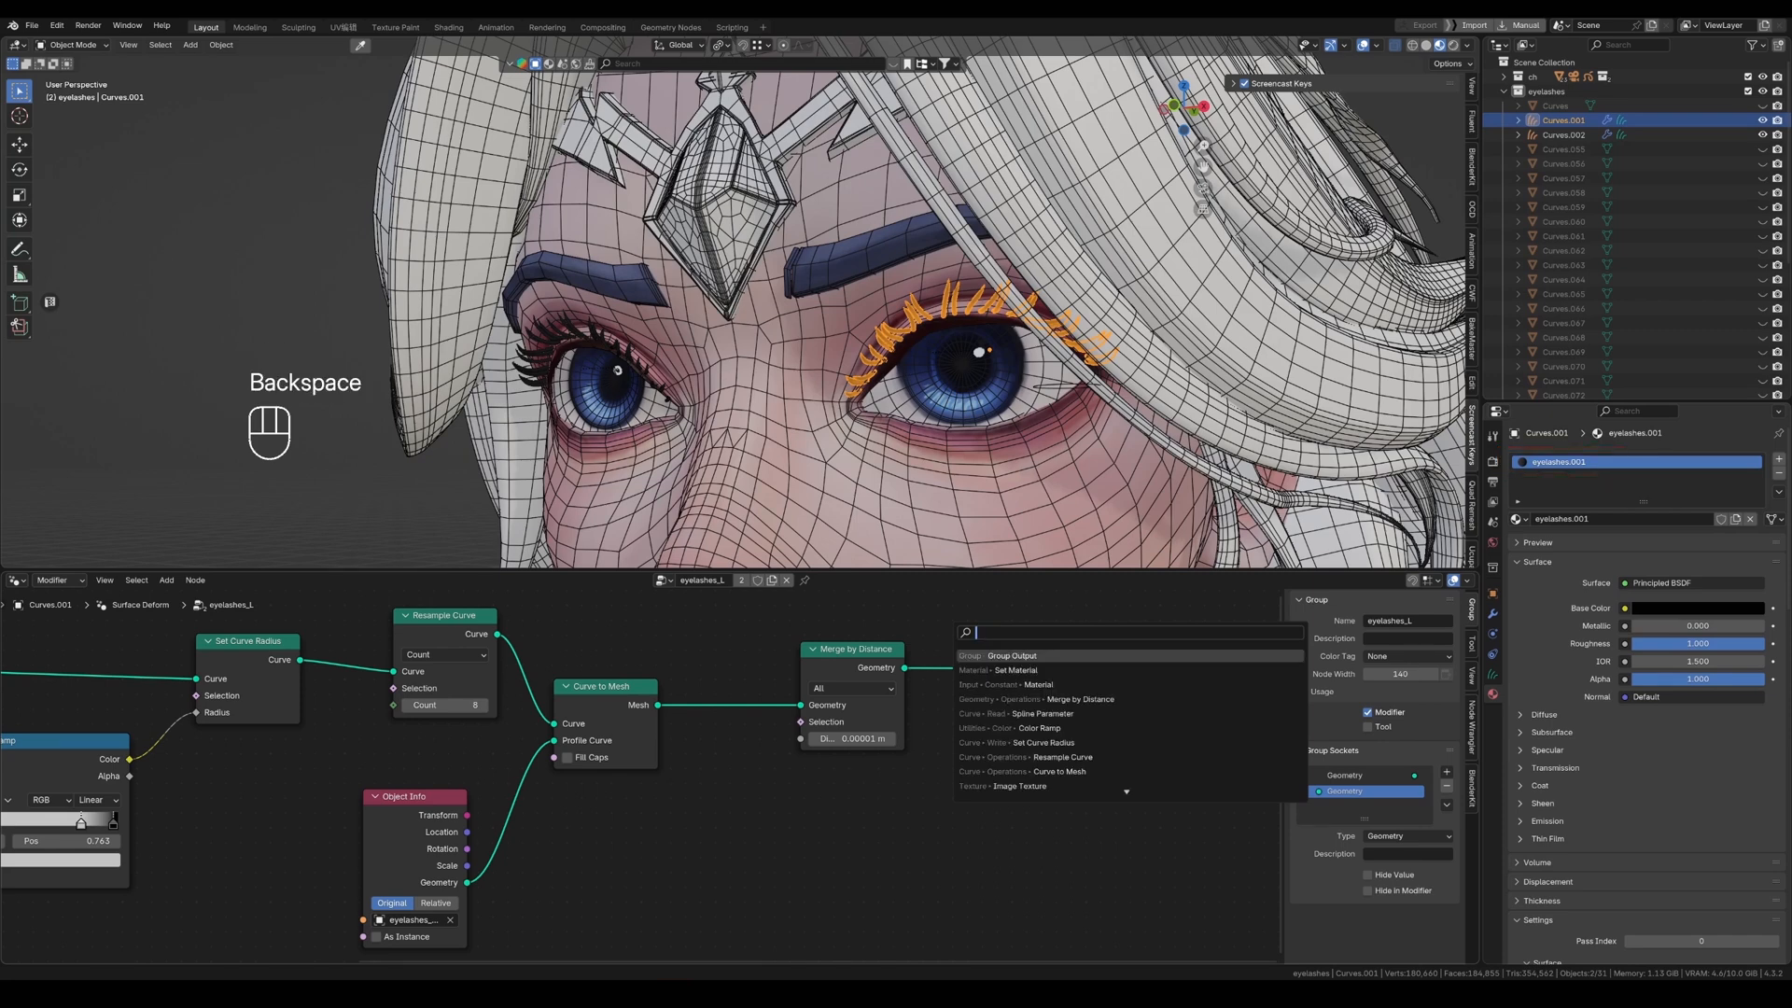
pyautogui.write('join')
pyautogui.press('Return')
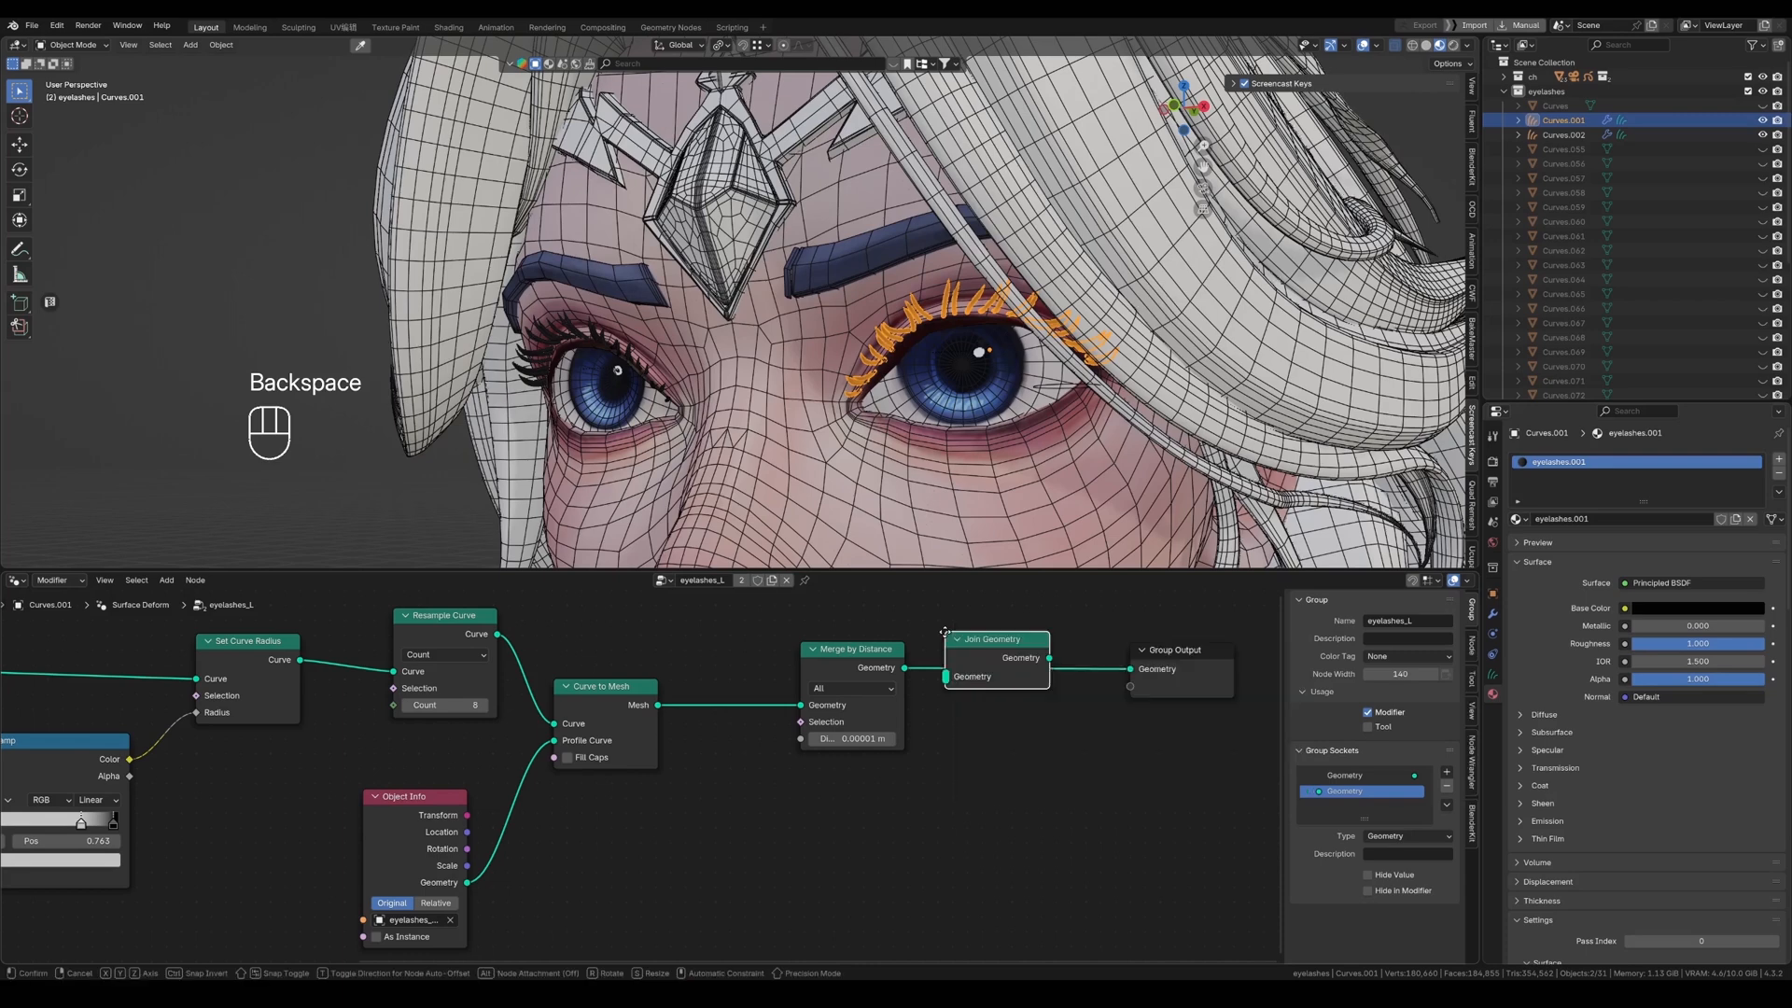
pyautogui.click(983, 650)
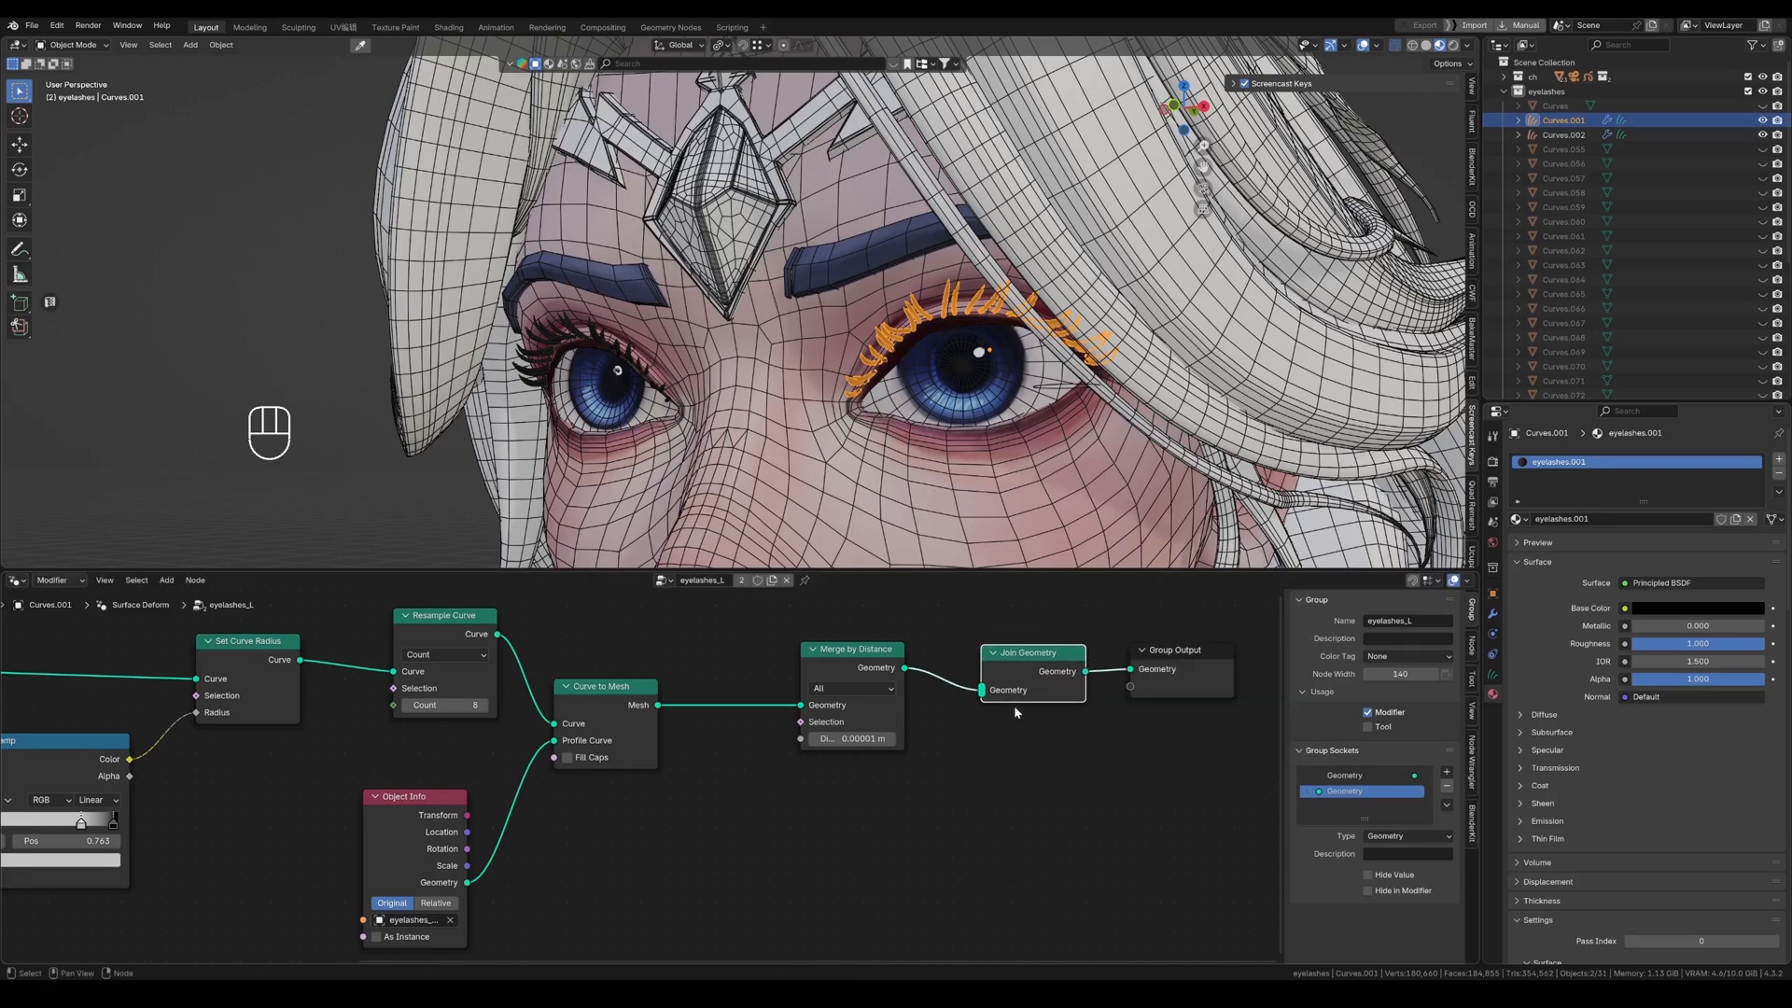
# Add a Set Material node using the eyelashes.001 material and link its geometry output into Join Geometry.
pyautogui.hotkey('shift', 'a')
pyautogui.click(913, 639)
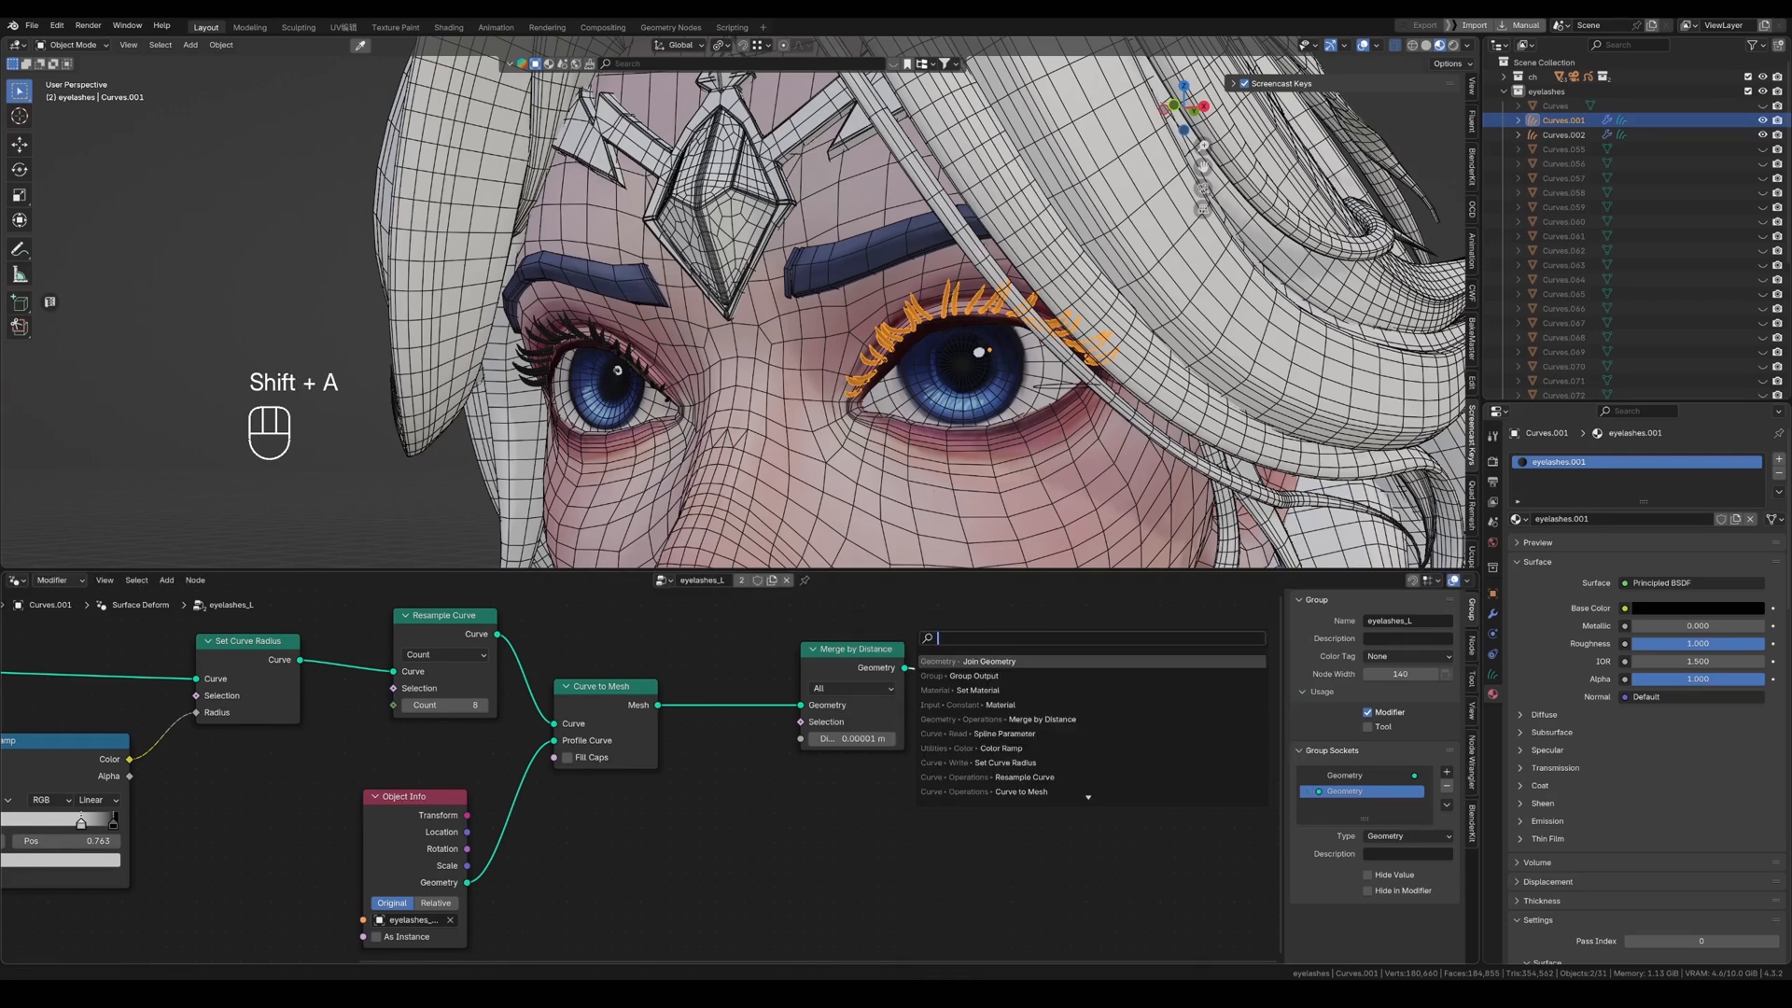
pyautogui.write('set')
pyautogui.press('Return')
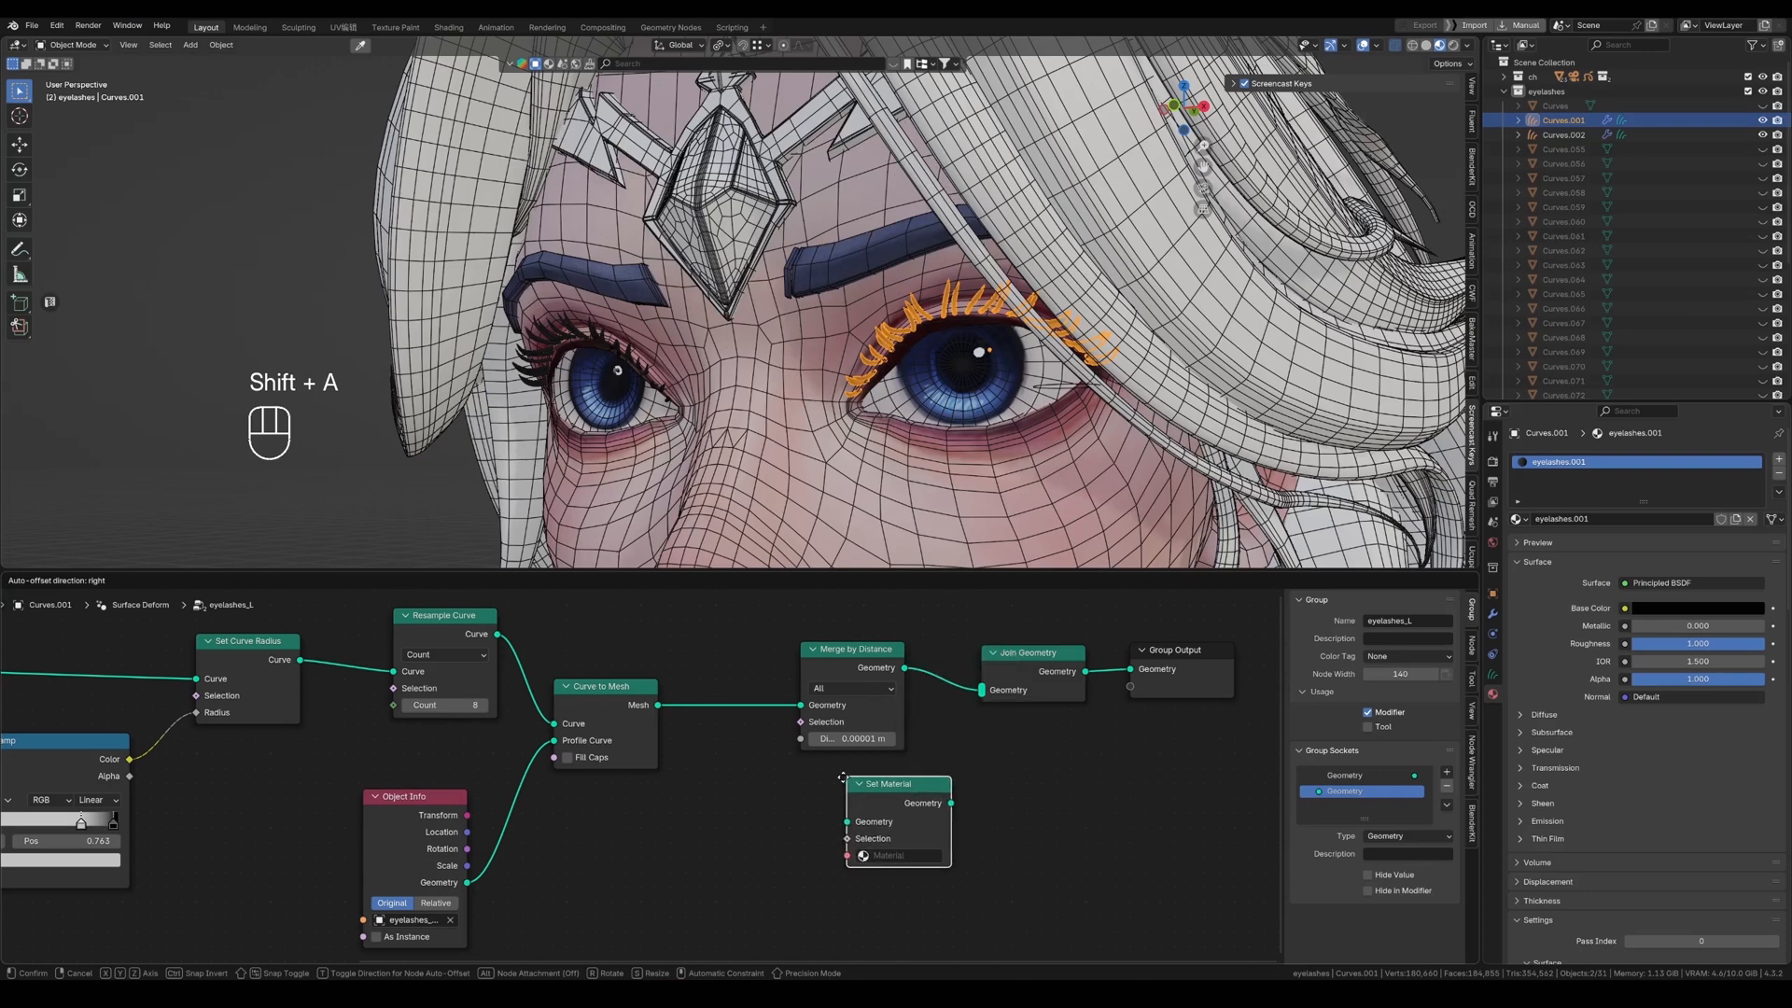
pyautogui.click(933, 804)
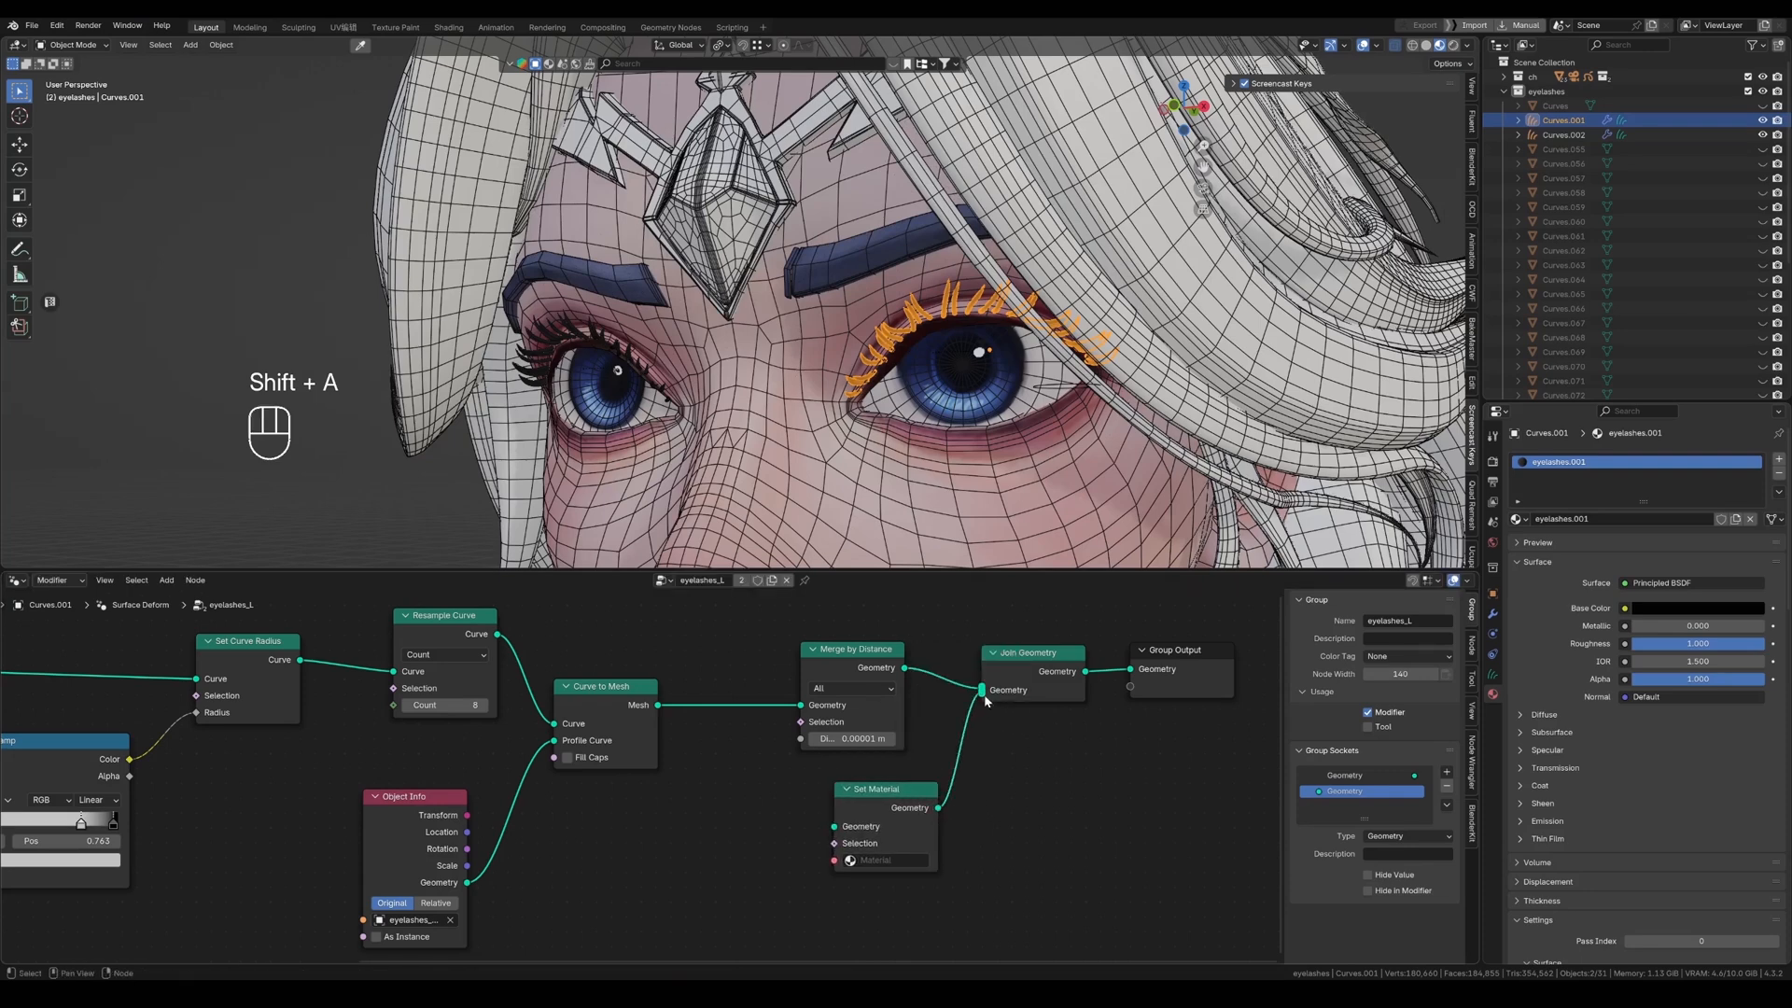
pyautogui.click(851, 860)
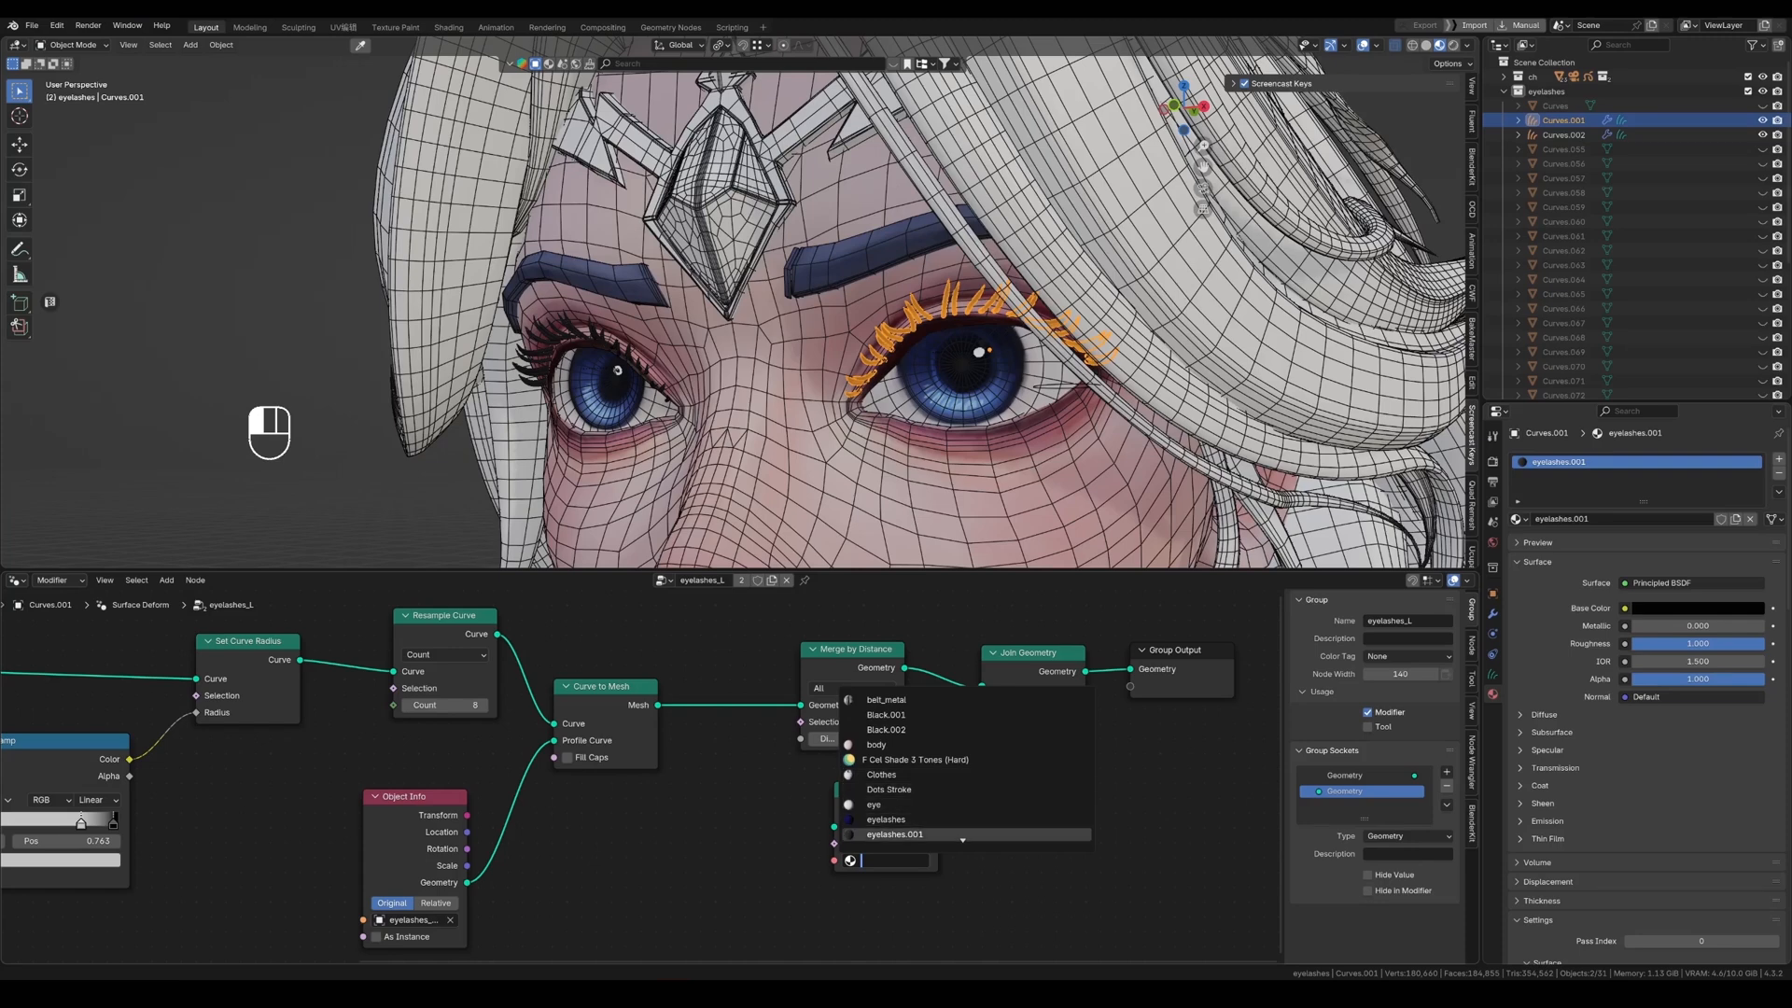
pyautogui.click(879, 835)
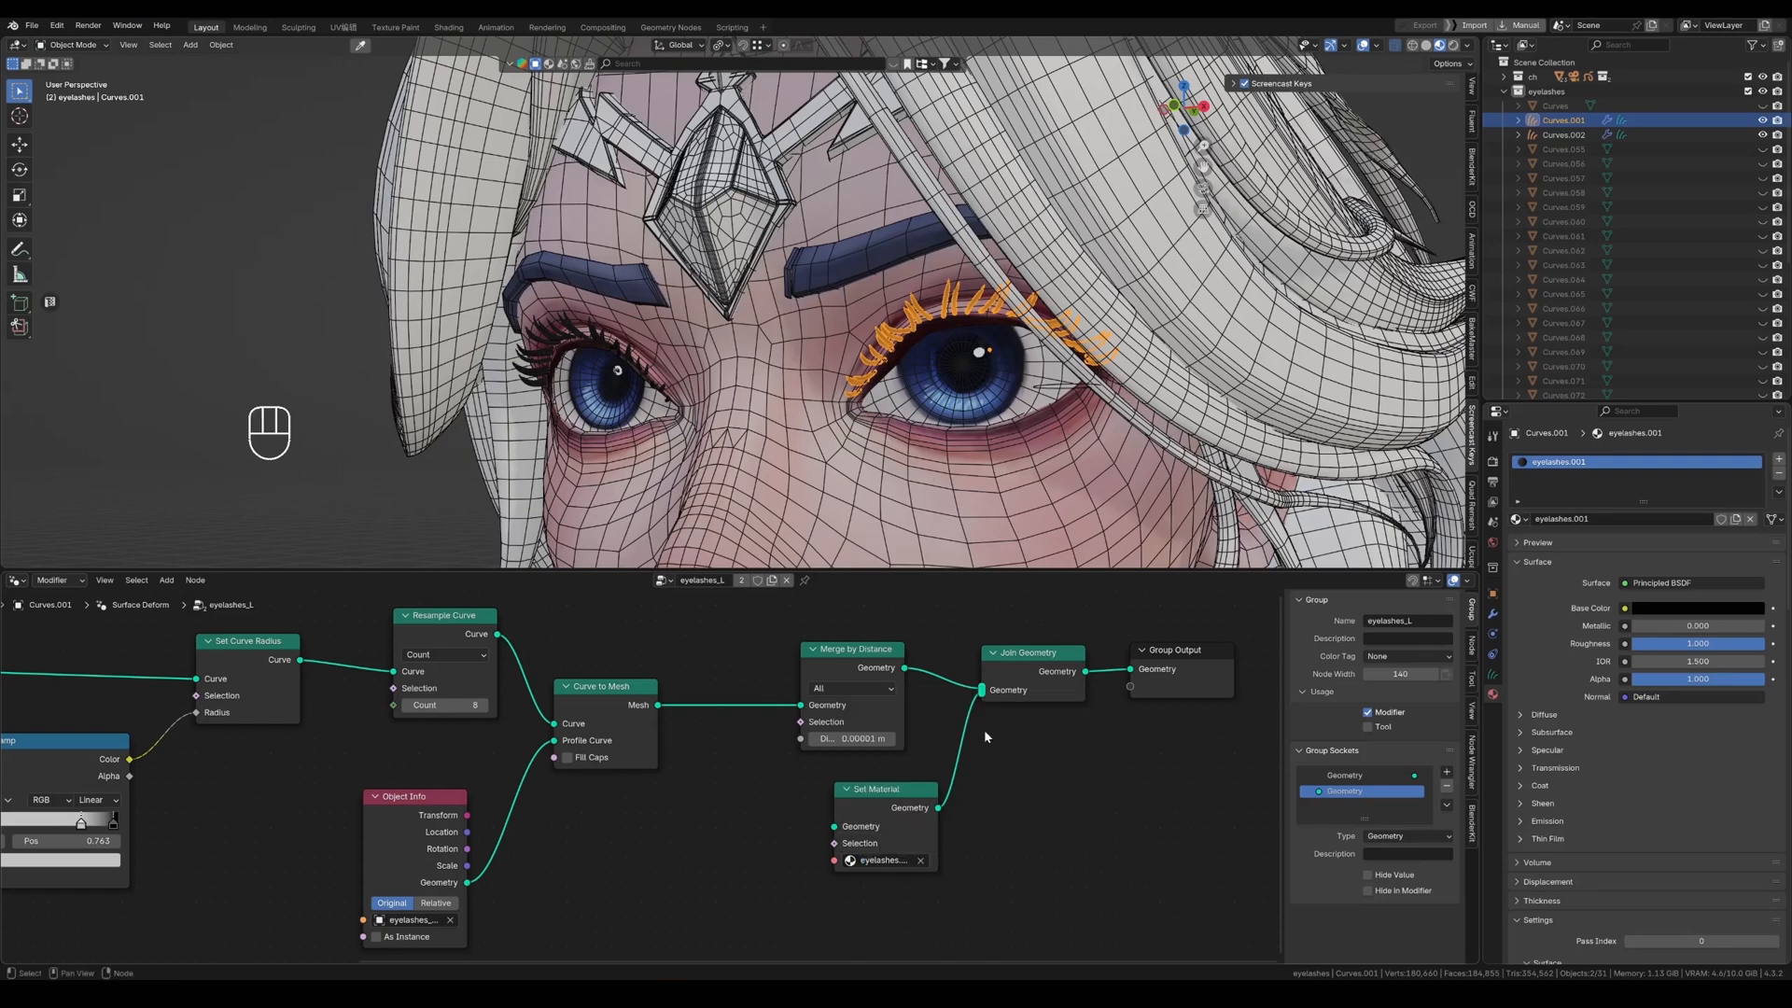
# Compare the lashes with the viewport overlays toggled, and nudge the Set Material node beneath Merge by Distance.
pyautogui.hotkey('shift', 'alt', 'z')
pyautogui.hotkey('shift', 'alt', 'z')
pyautogui.click(868, 857)
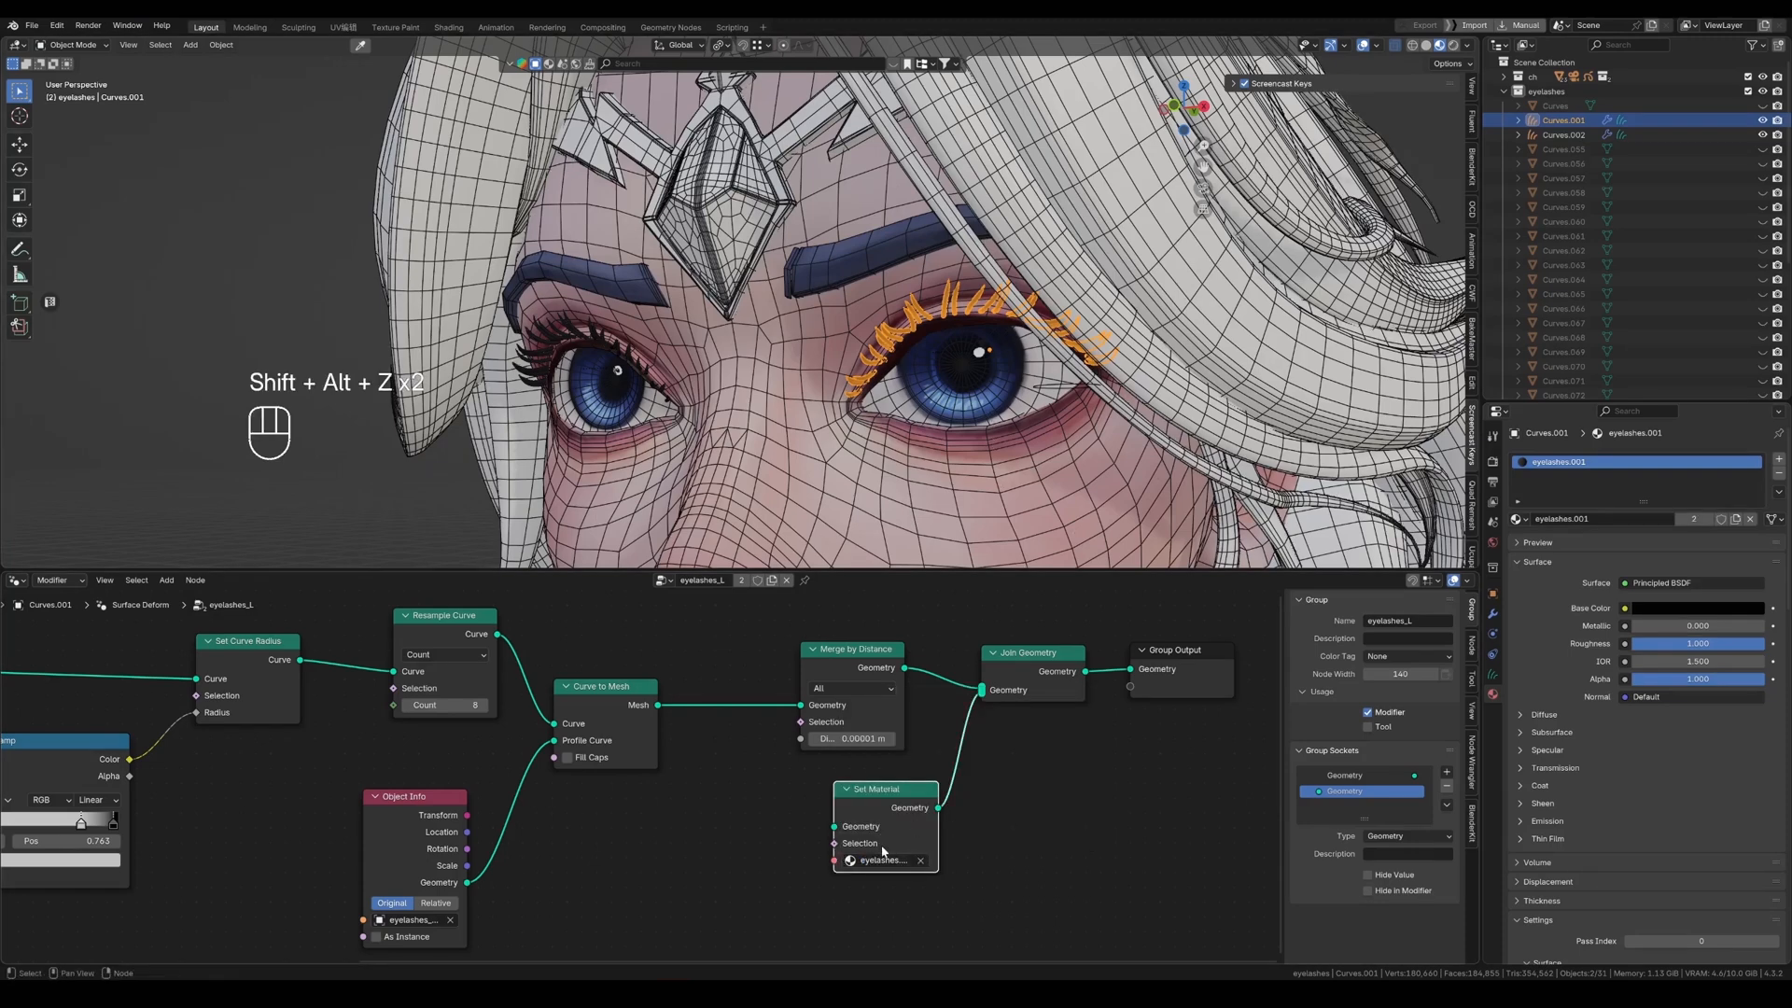
pyautogui.moveTo(886, 815); pyautogui.dragTo(818, 795)
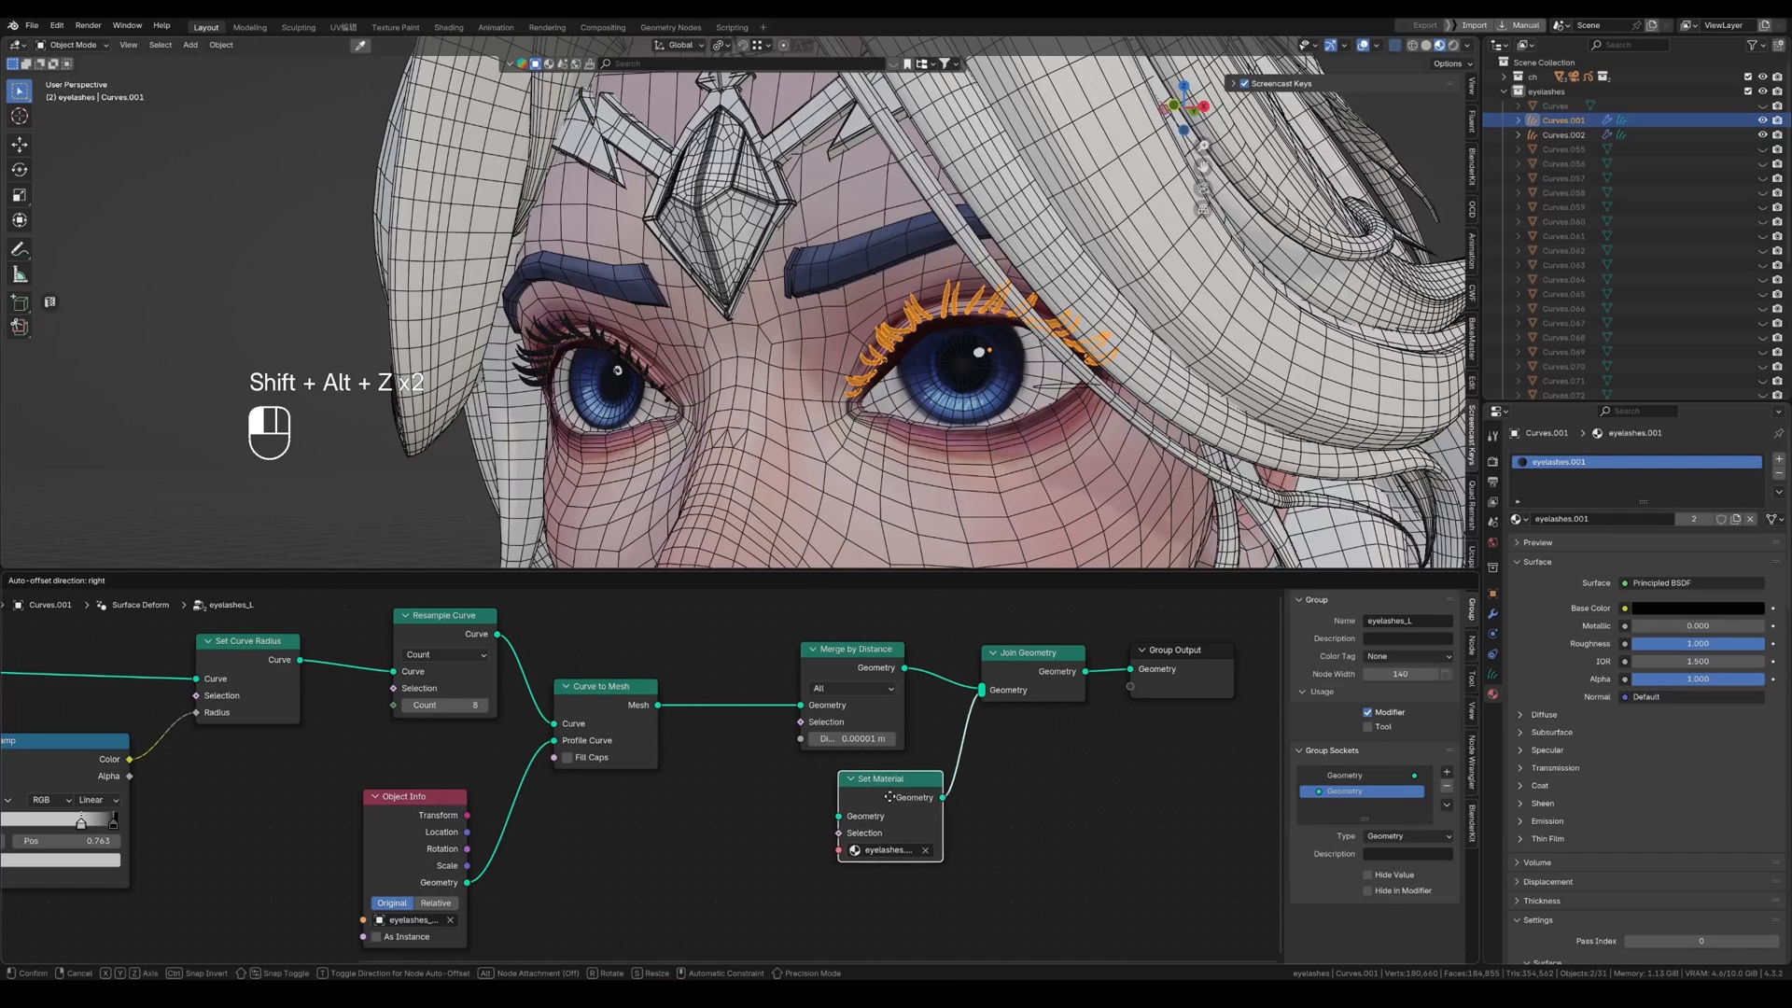
pyautogui.click(860, 793)
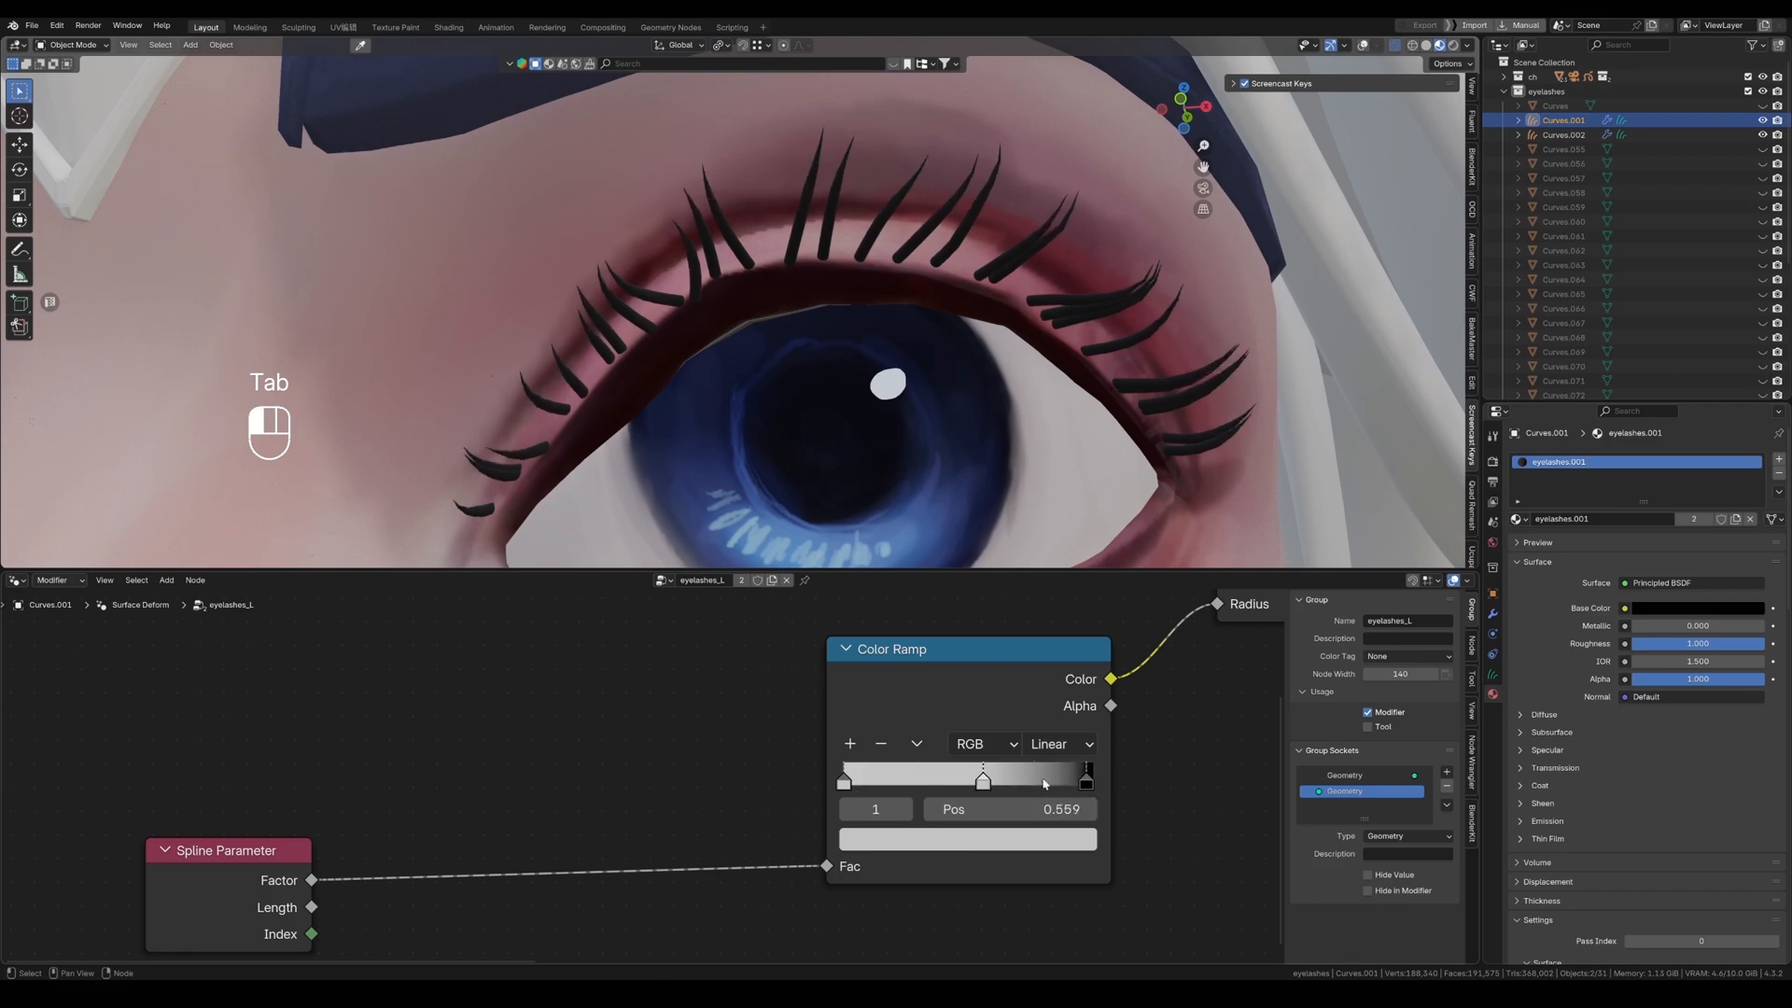
# Adjust the brightness of the Color Ramp stop at position 0.559 to change the lash thickness.
pyautogui.click(1045, 840)
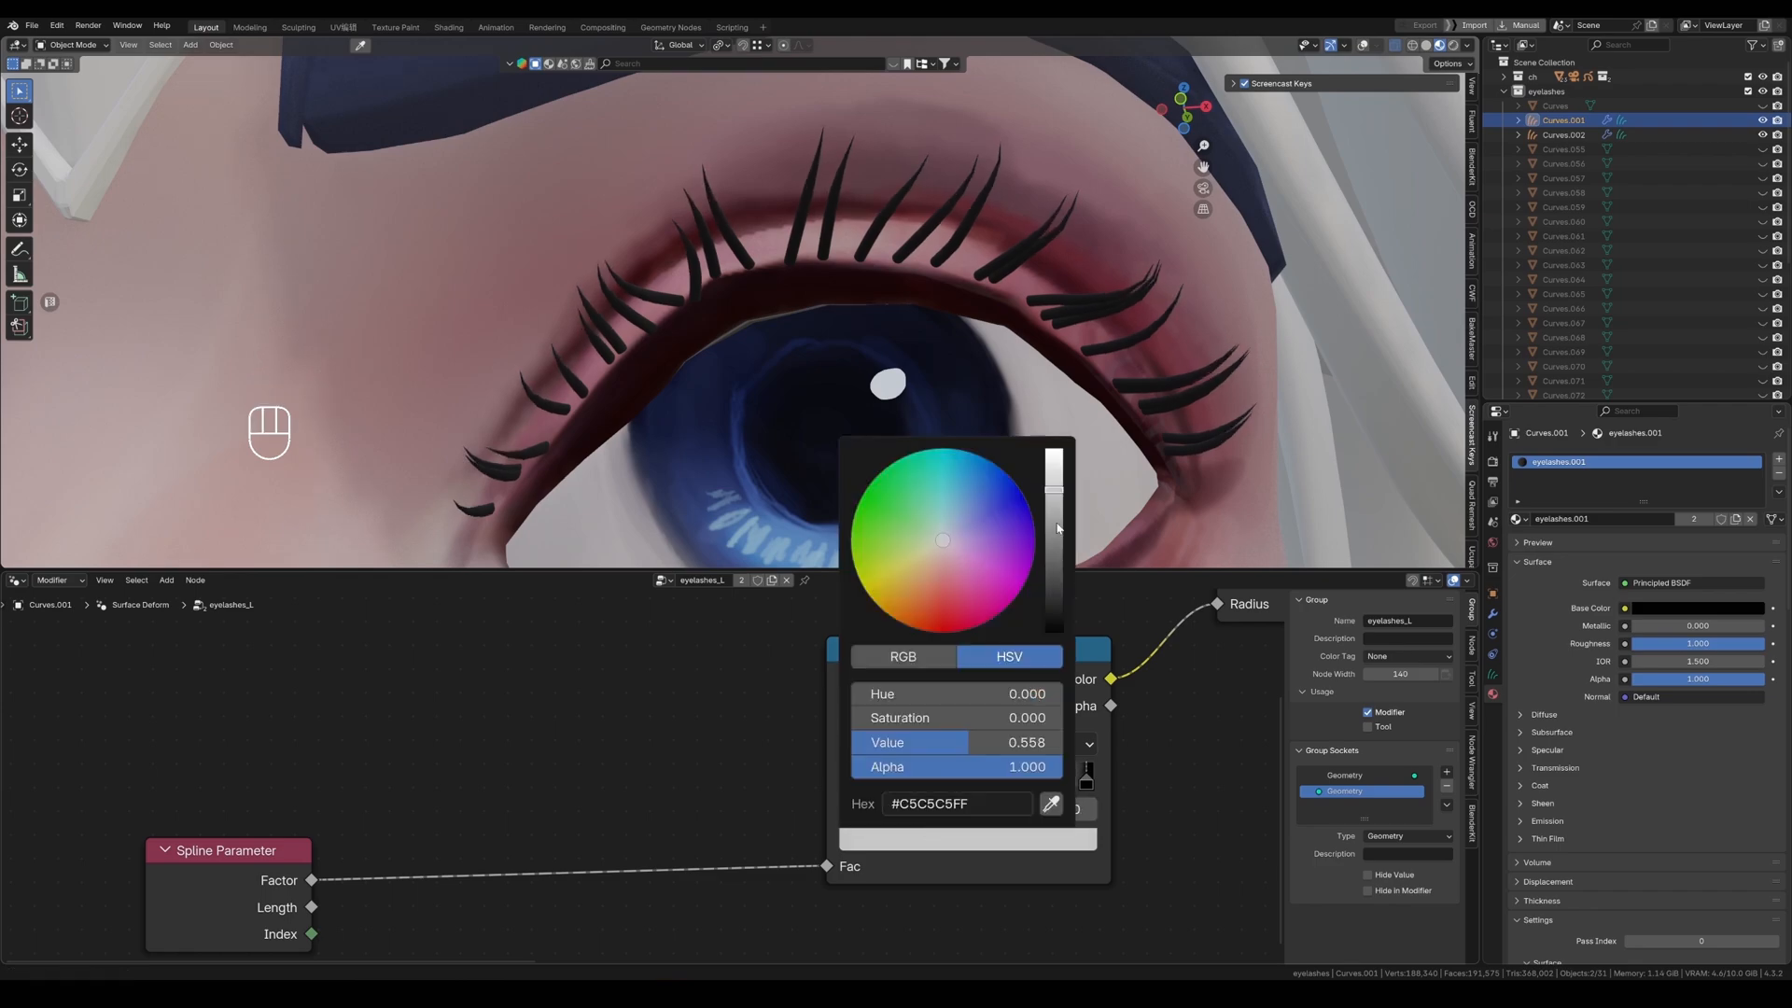
pyautogui.moveTo(1058, 527); pyautogui.dragTo(1054, 457)
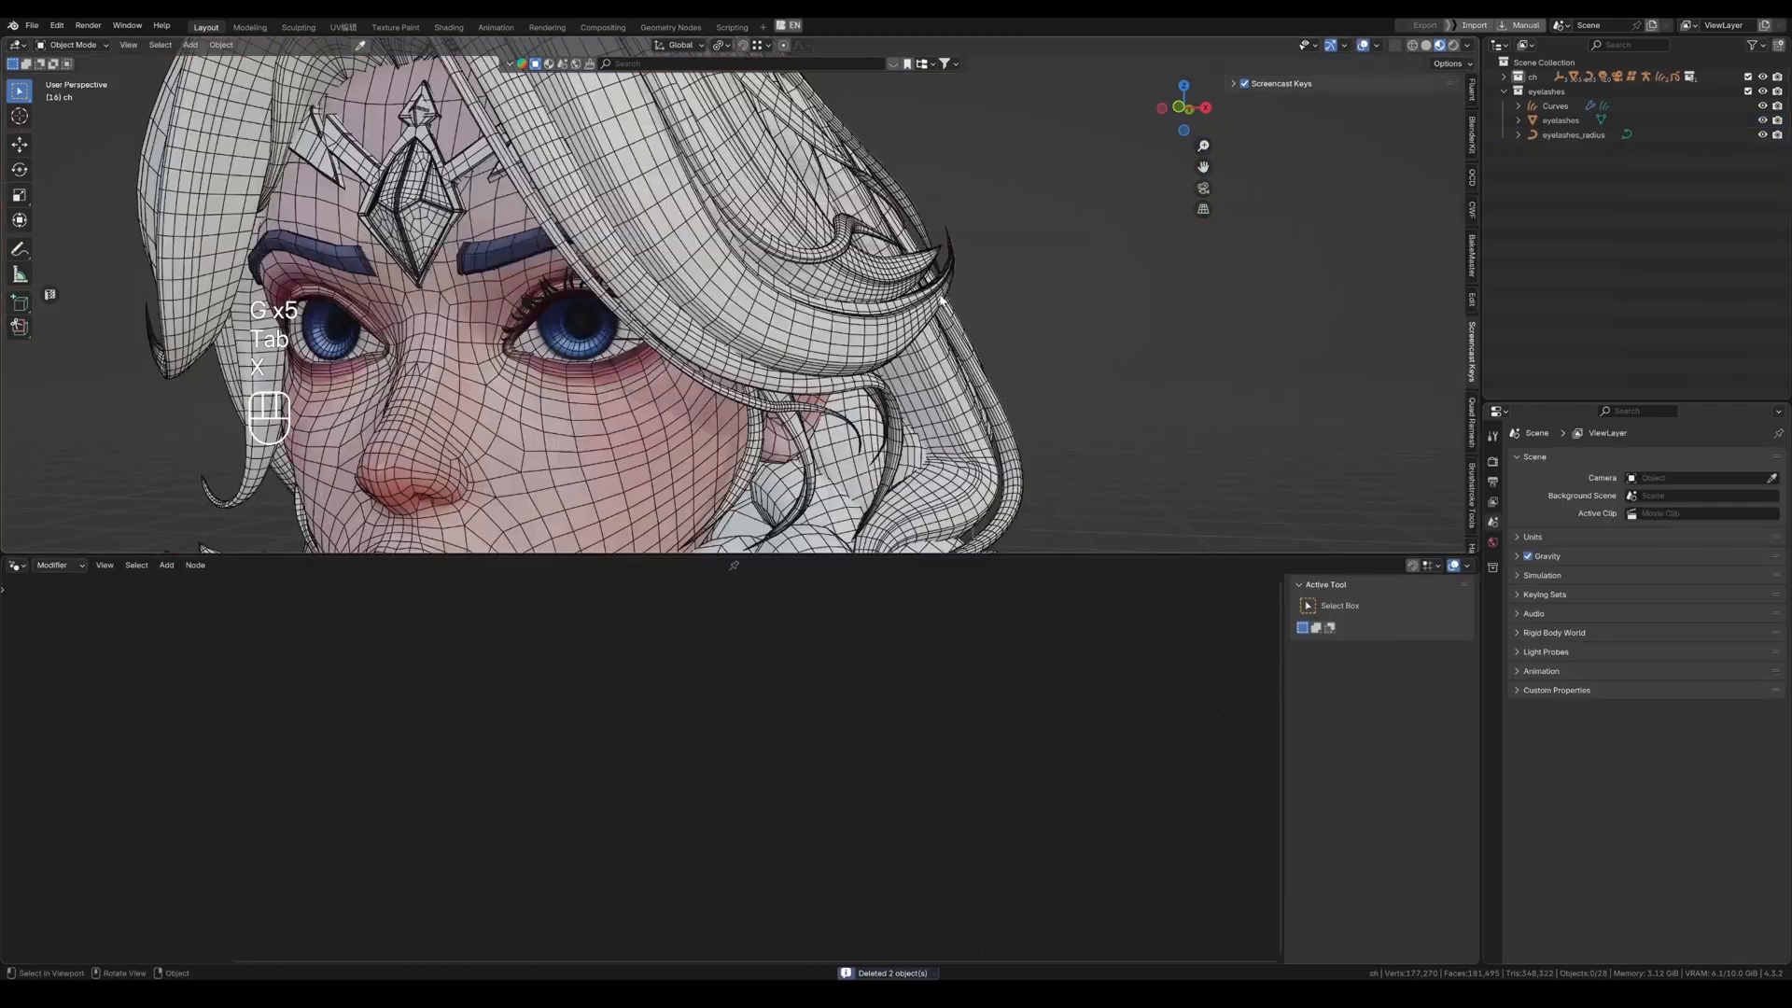
# Duplicate the eyelash curves in place, hide the duplicate as a backup and reselect the original curves.
pyautogui.scroll(8, 644, 345)
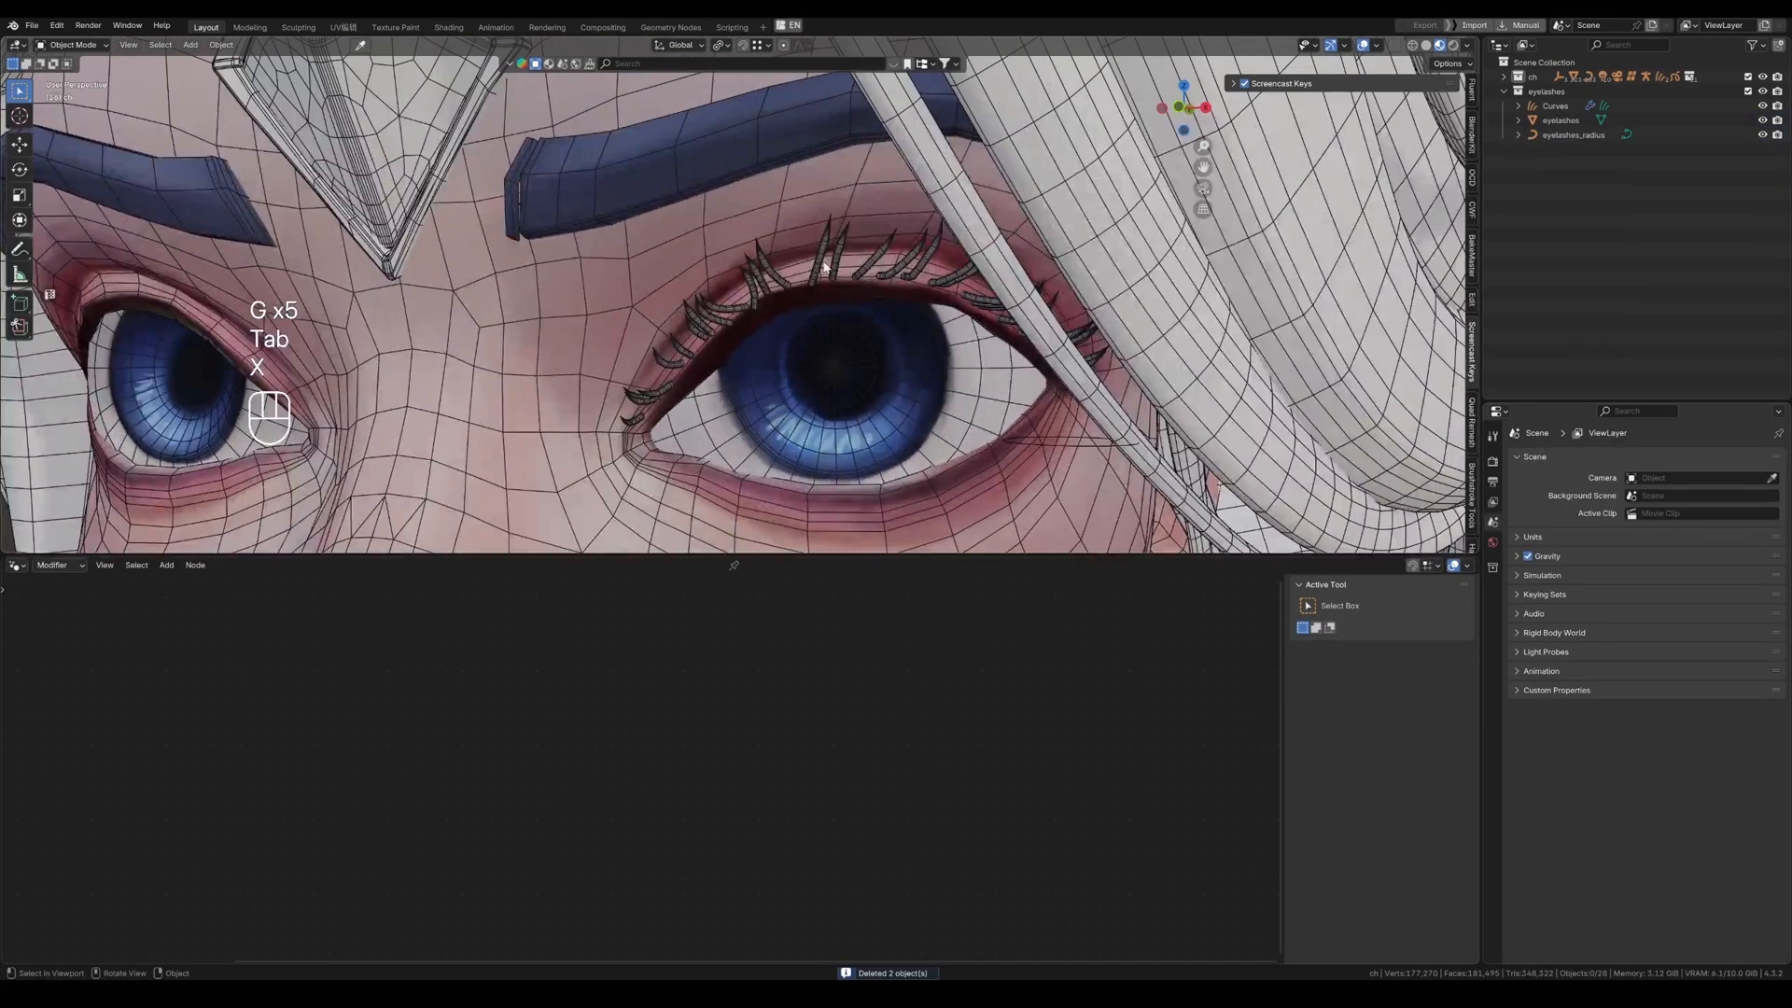
pyautogui.click(797, 230)
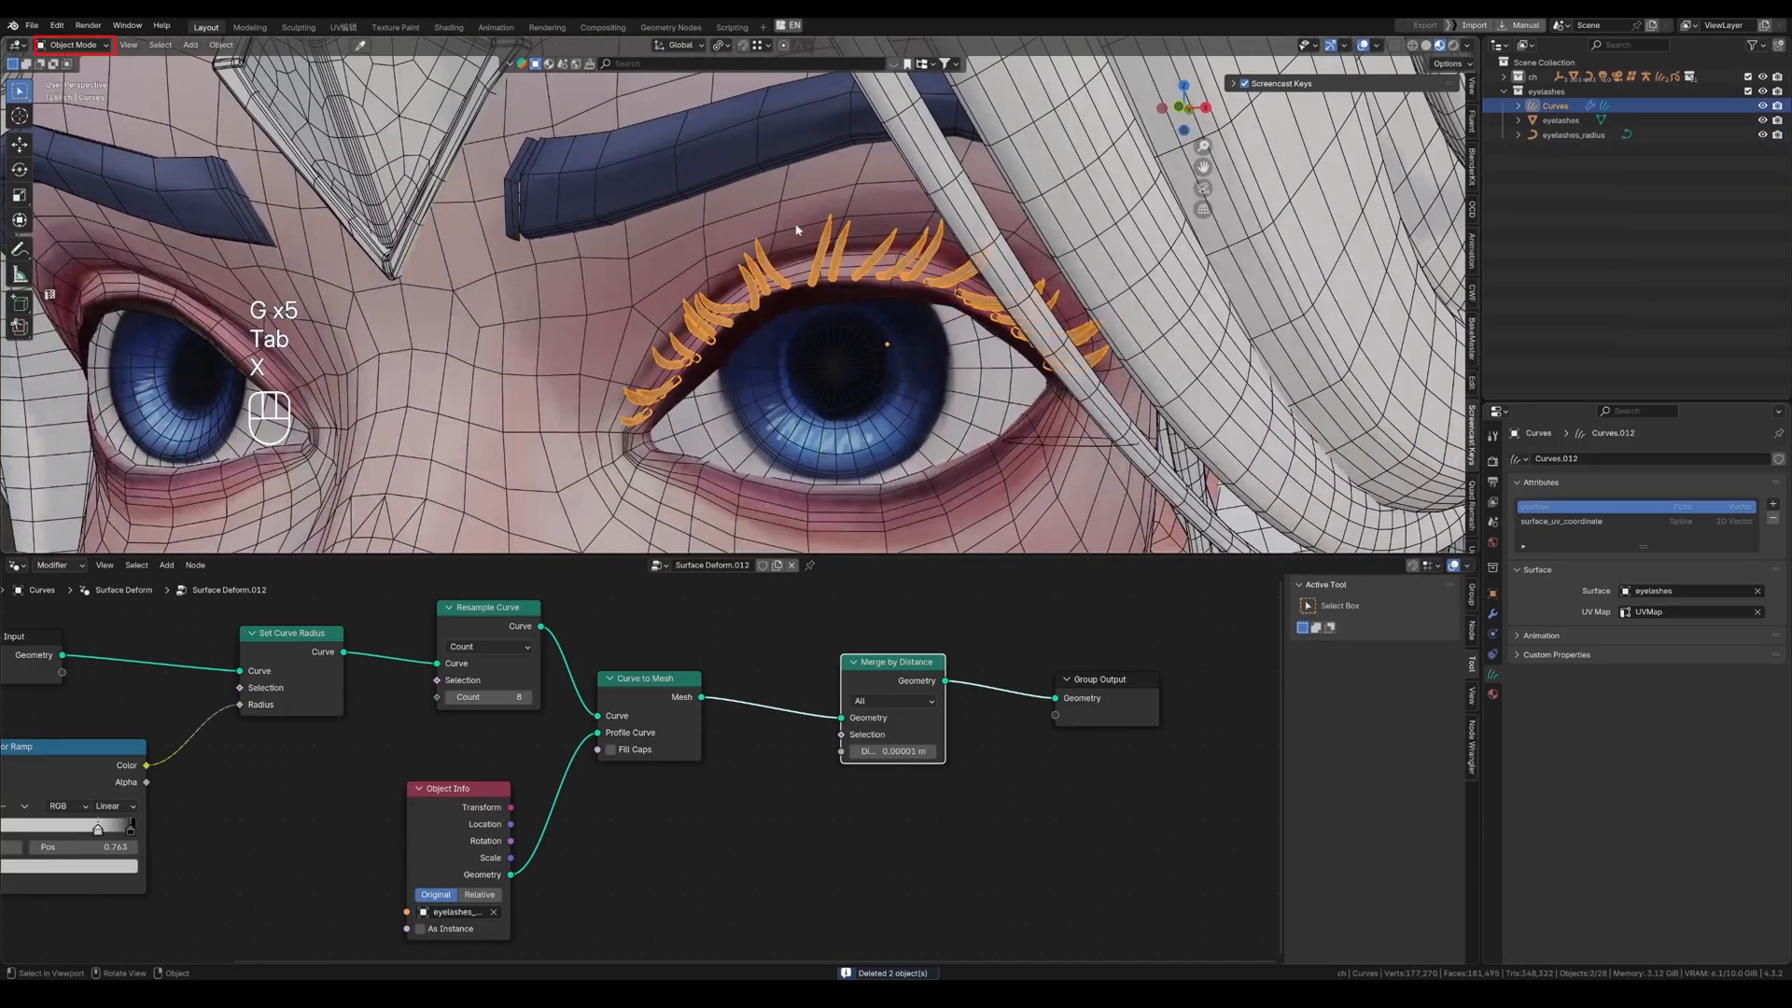
pyautogui.scroll(-5, 772, 285)
pyautogui.scroll(6, 944, 253)
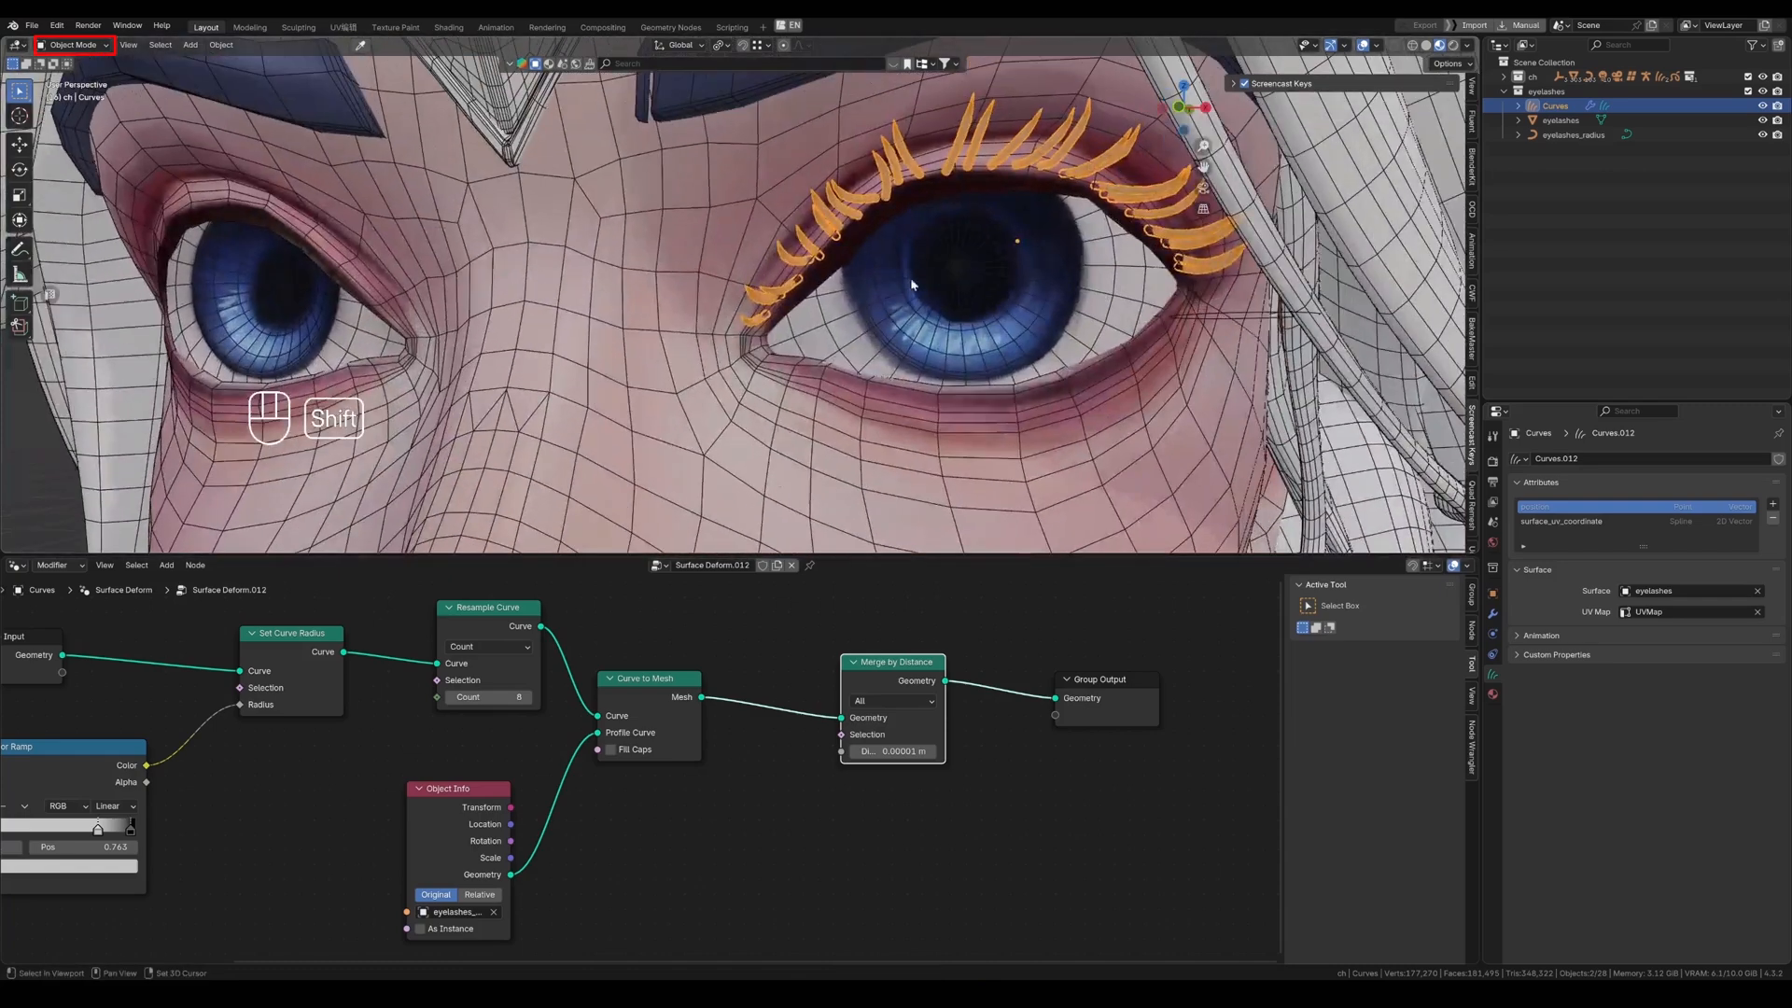
pyautogui.hotkey('shift', 'd')
pyautogui.rightClick(944, 253)
pyautogui.press('h')
pyautogui.click(1020, 189)
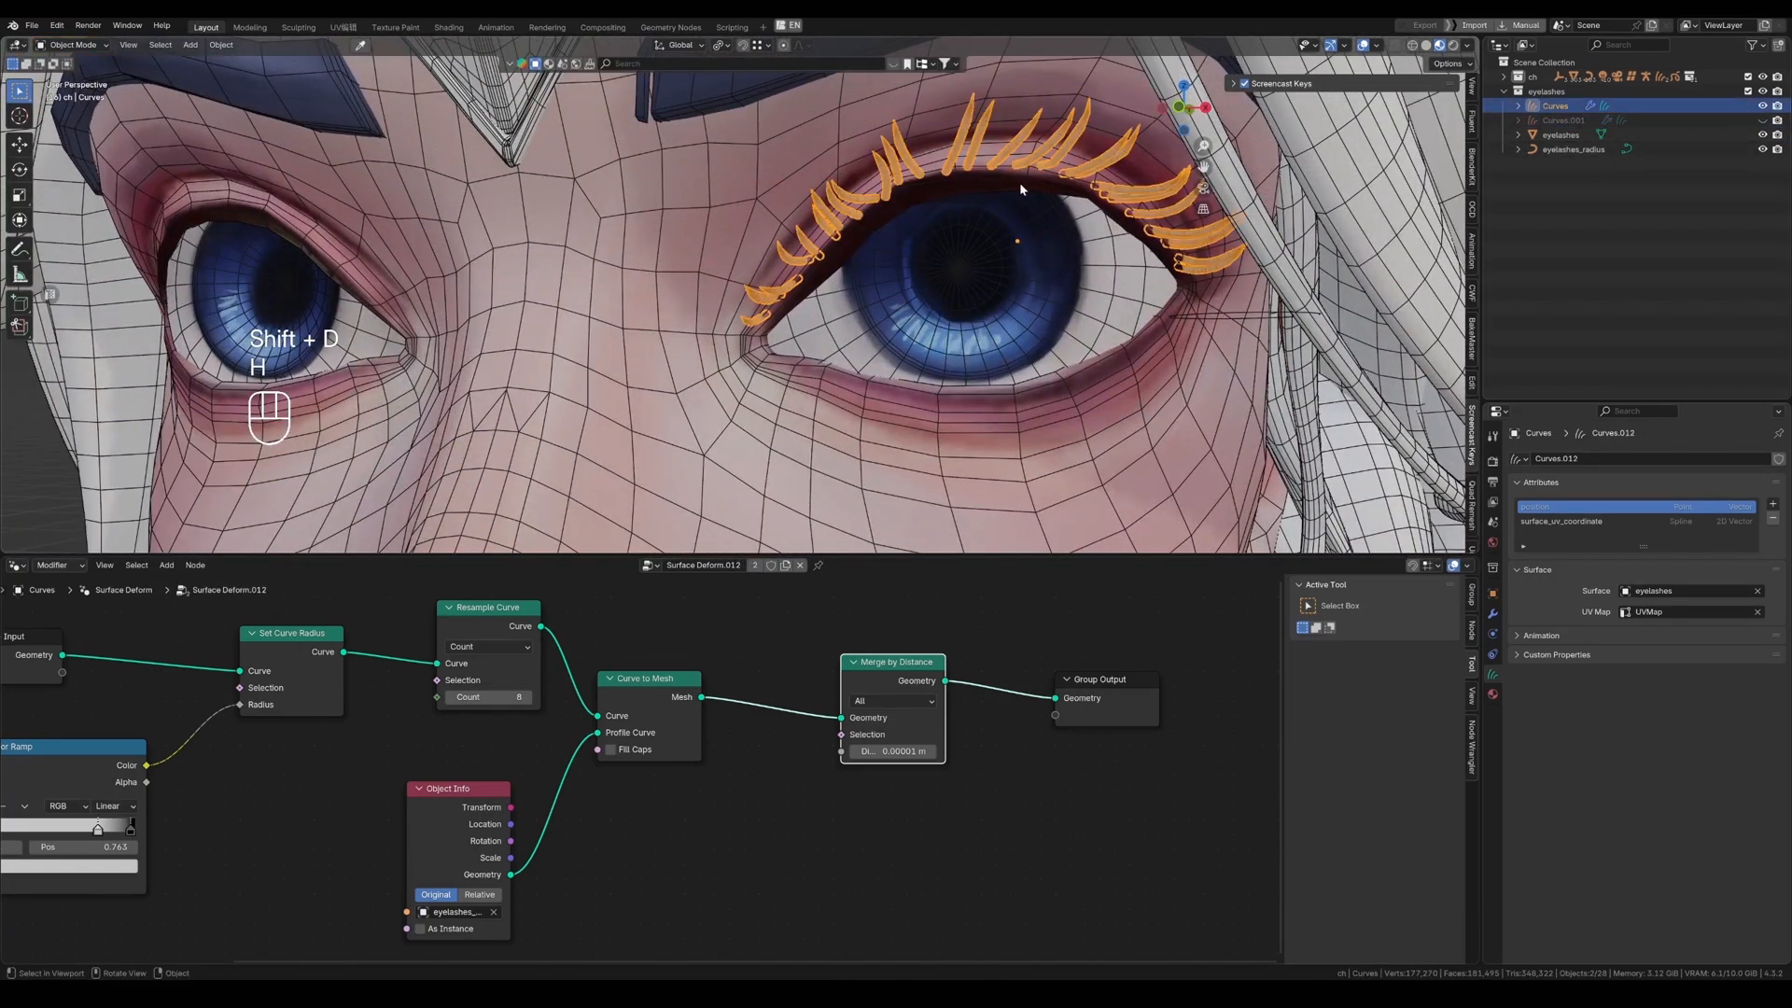
# Convert the selected eyelash curves object to a mesh.
pyautogui.click(221, 44)
pyautogui.moveTo(310, 498)
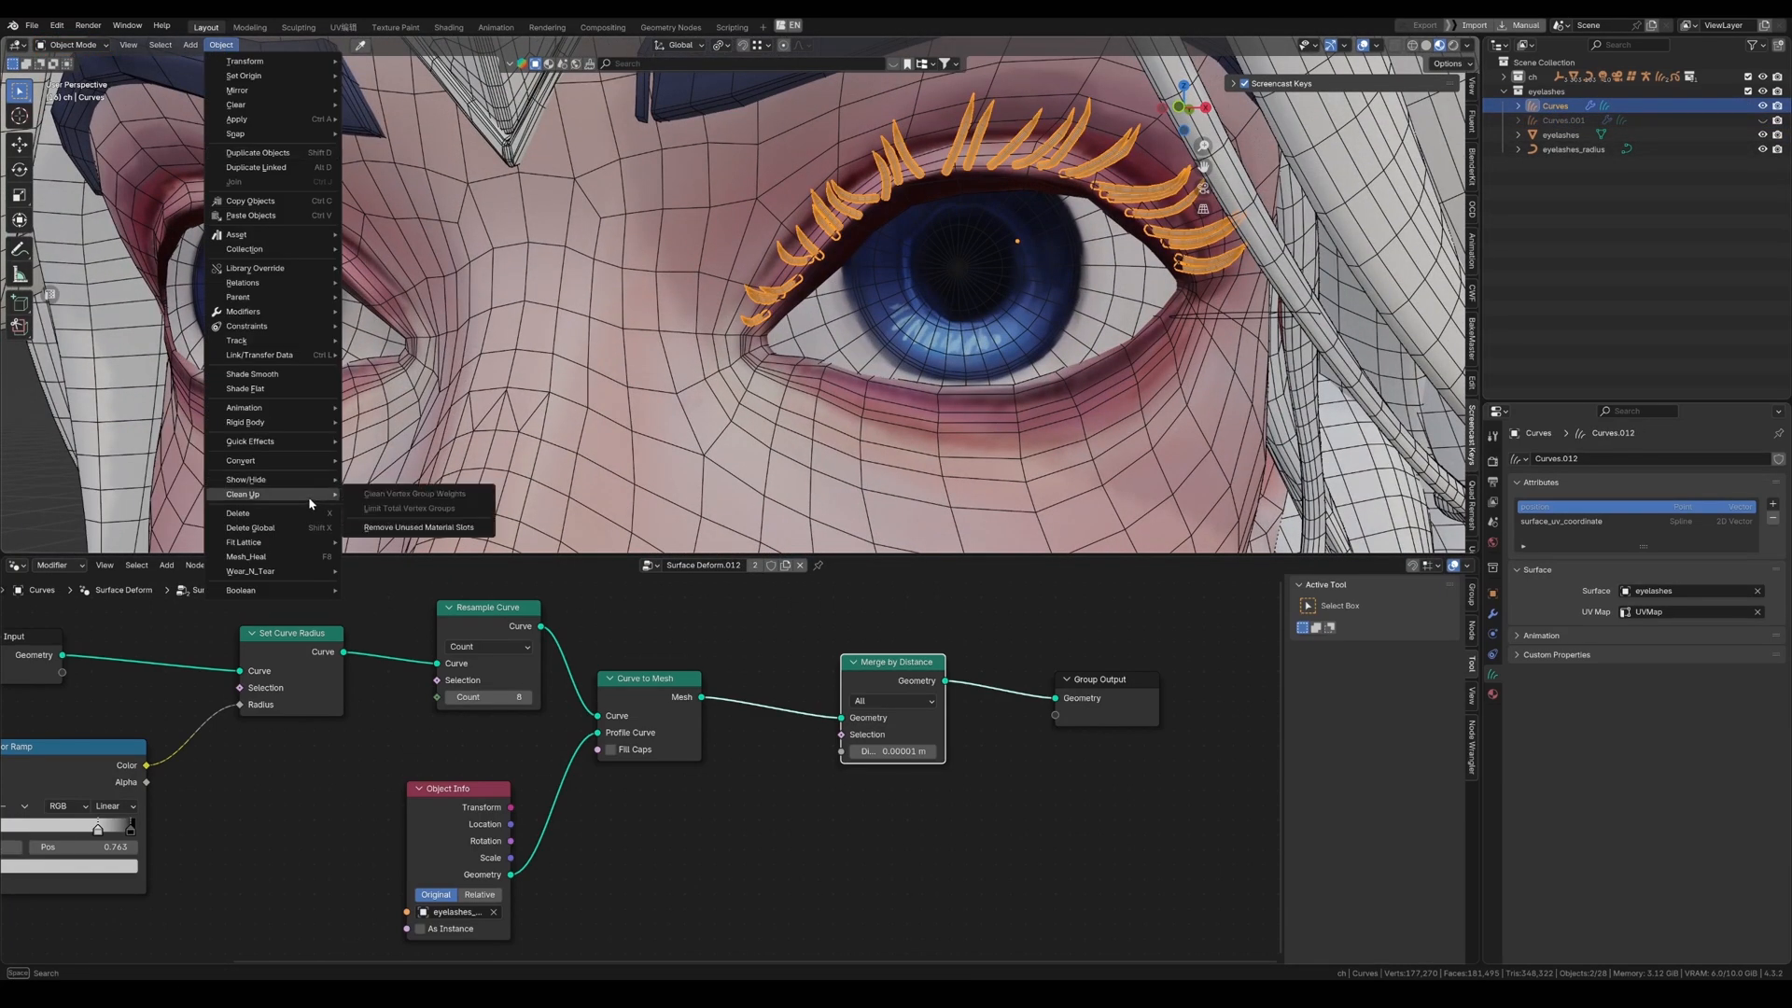
pyautogui.moveTo(302, 464)
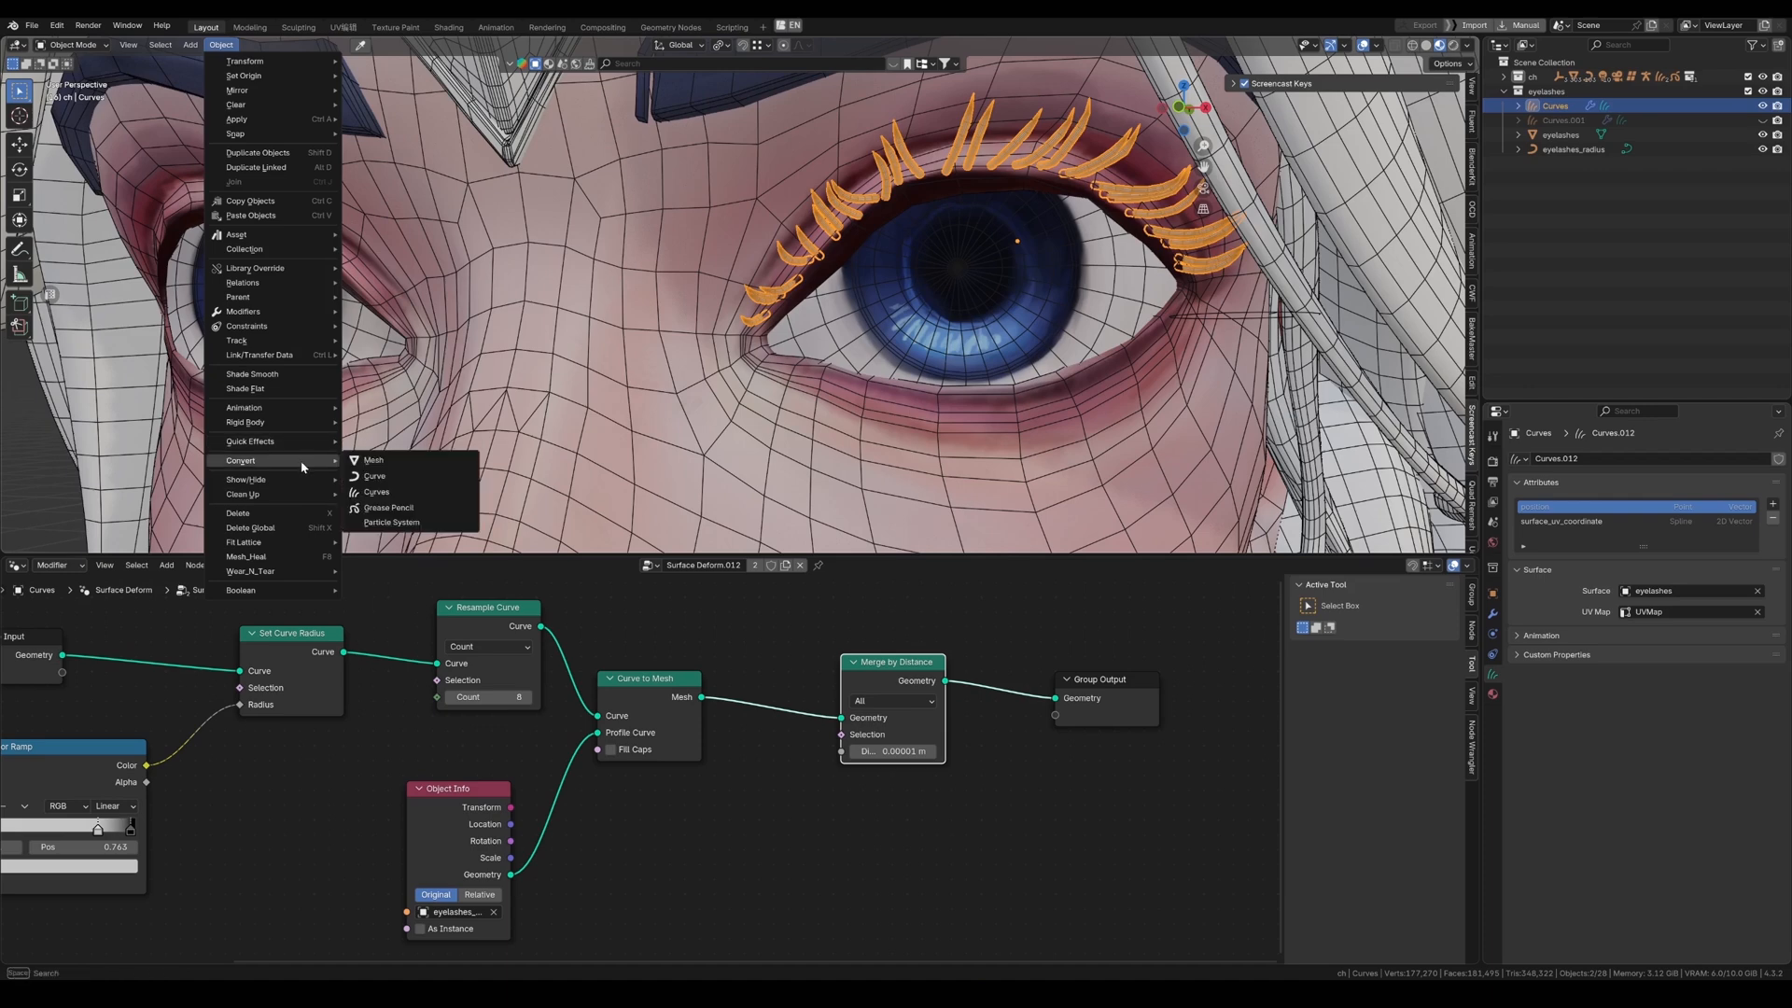
pyautogui.click(384, 459)
pyautogui.scroll(-5, 737, 299)
# Isolate the eyelash mesh in local view and separate all of its geometry by loose parts.
pyautogui.click(1075, 217)
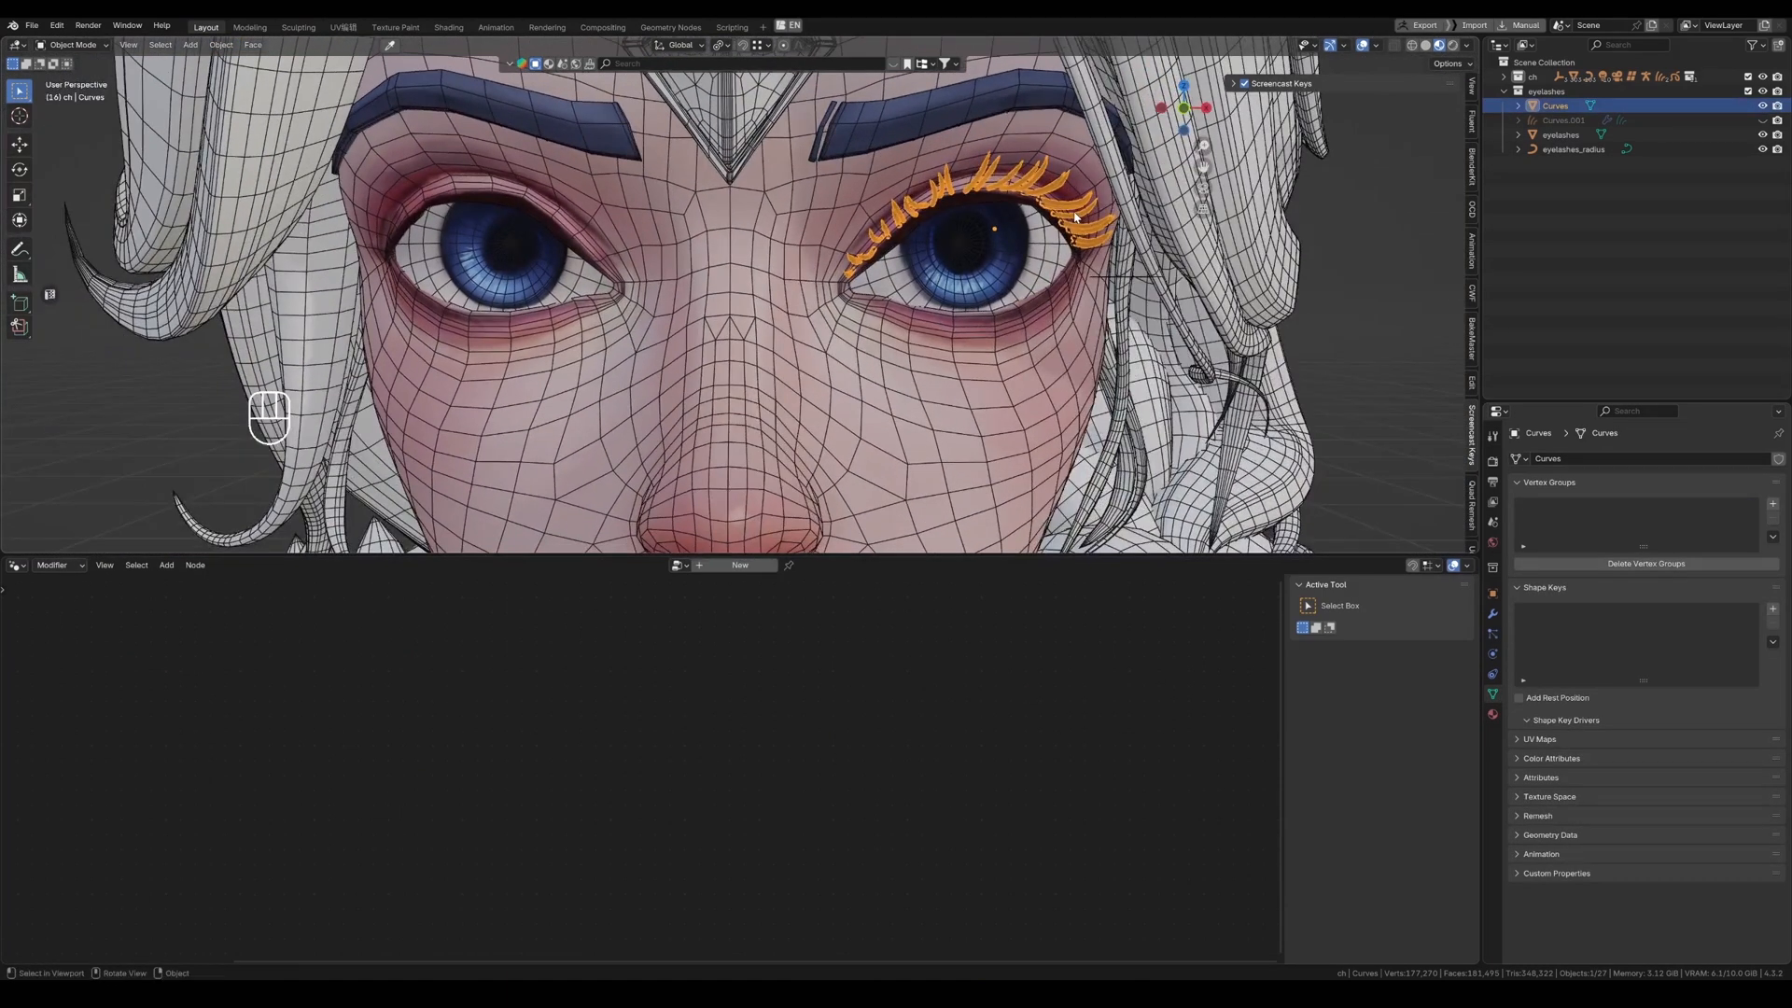
pyautogui.press('/')
pyautogui.scroll(5, 623, 216)
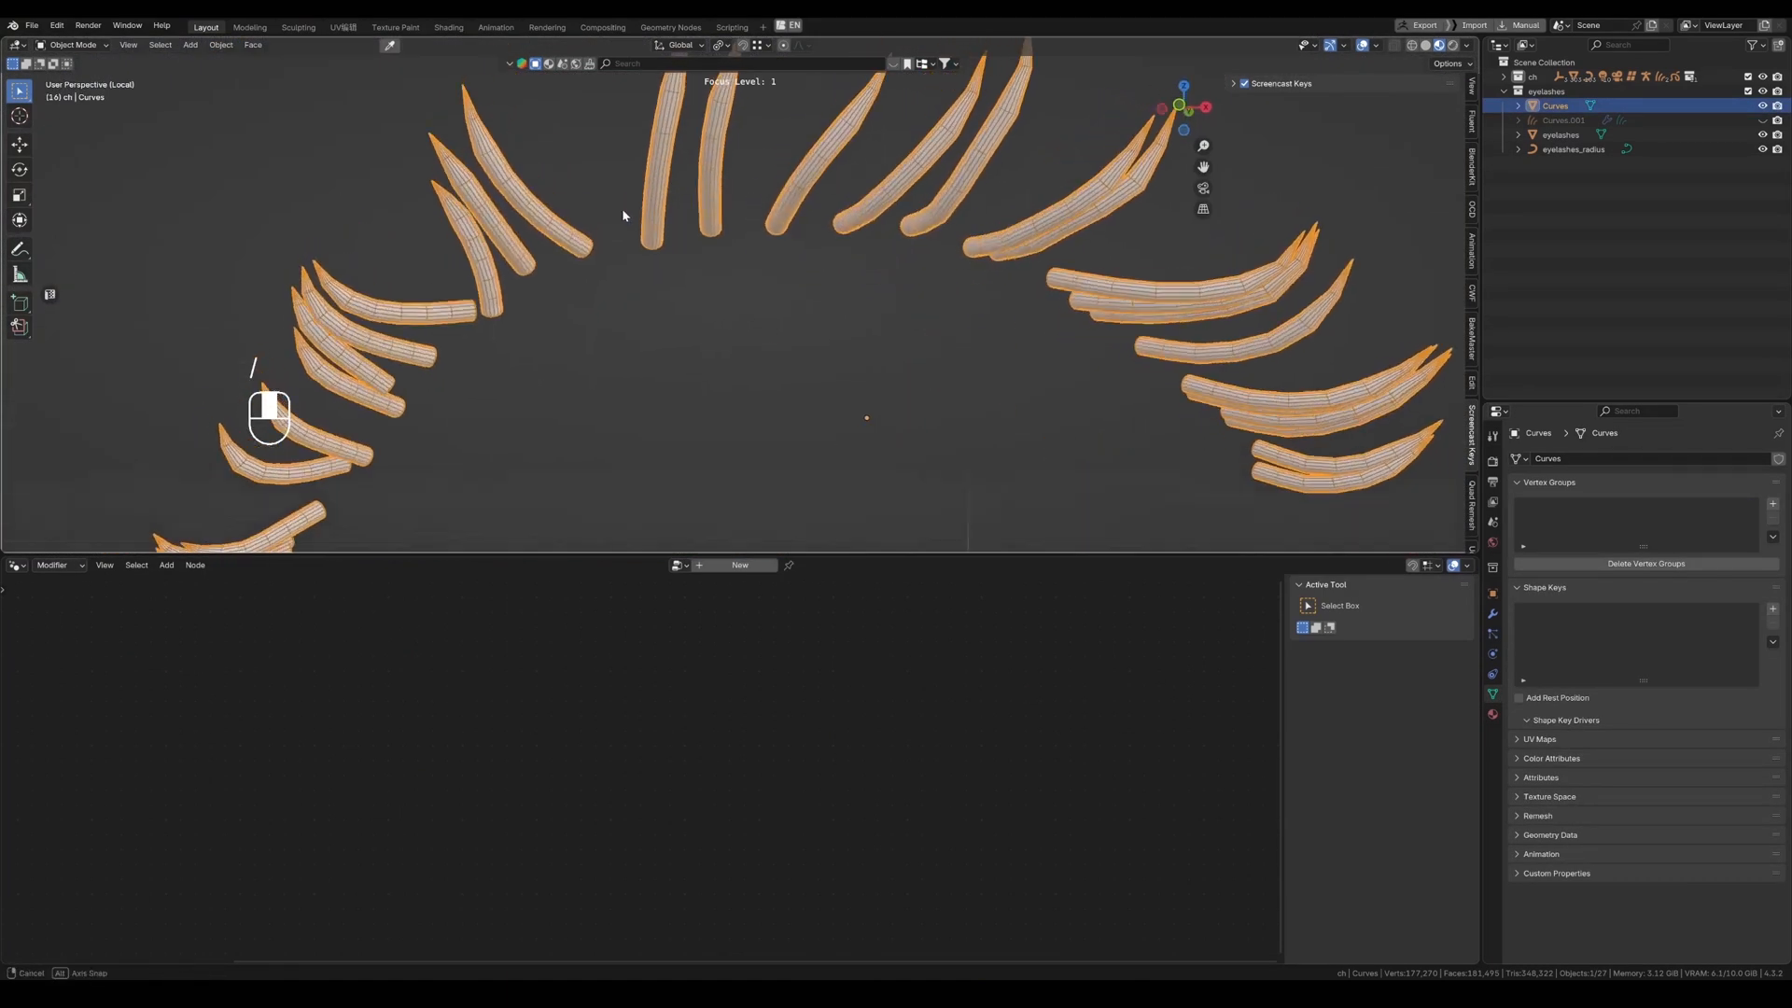
pyautogui.scroll(-3, 623, 215)
pyautogui.press('Tab')
pyautogui.press('a')
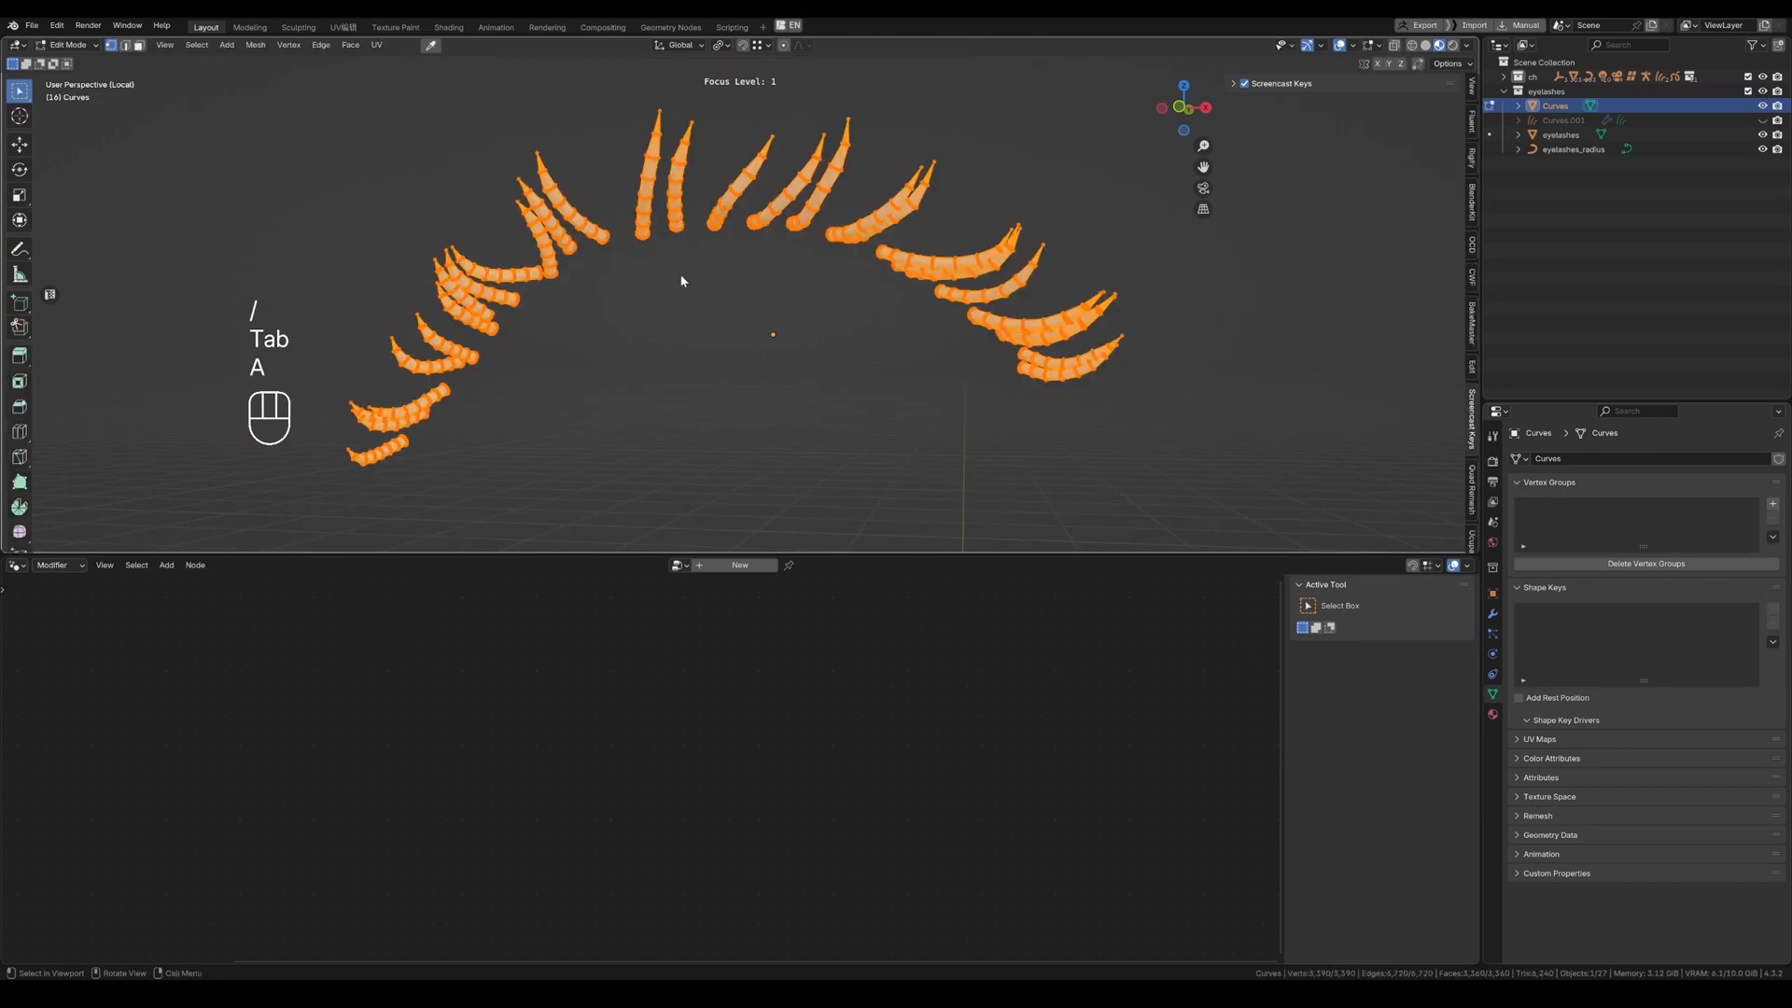
pyautogui.press('p')
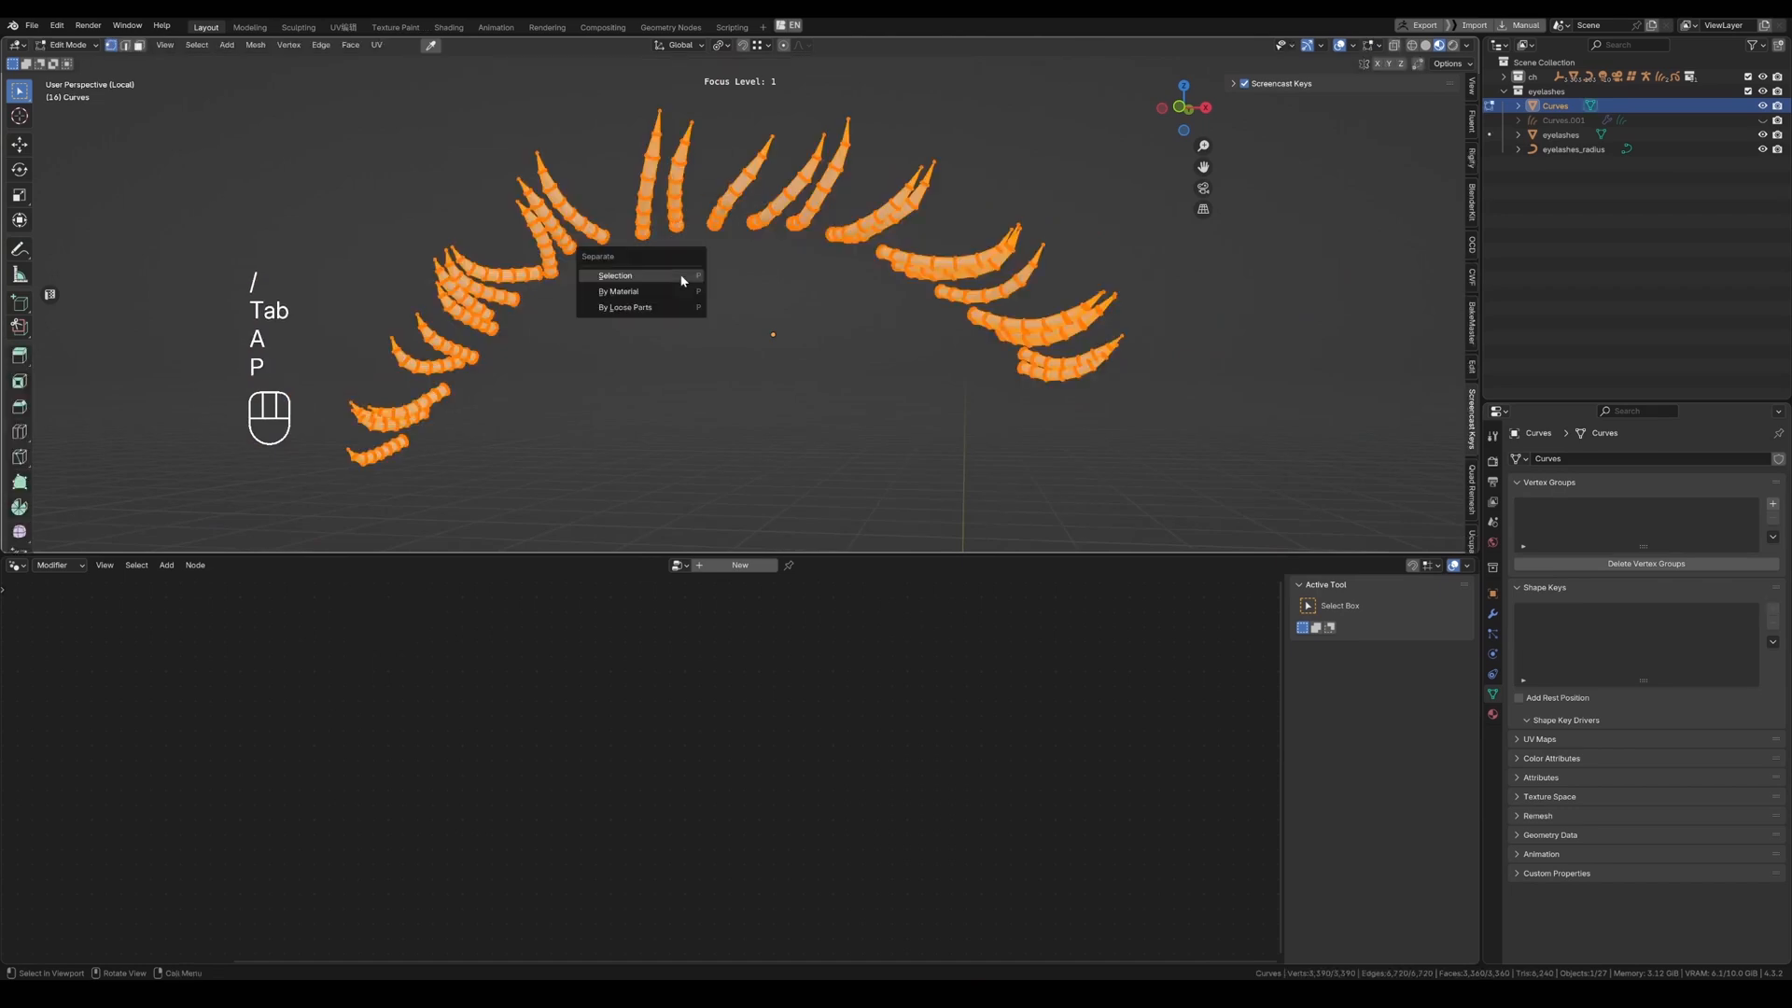
pyautogui.click(645, 311)
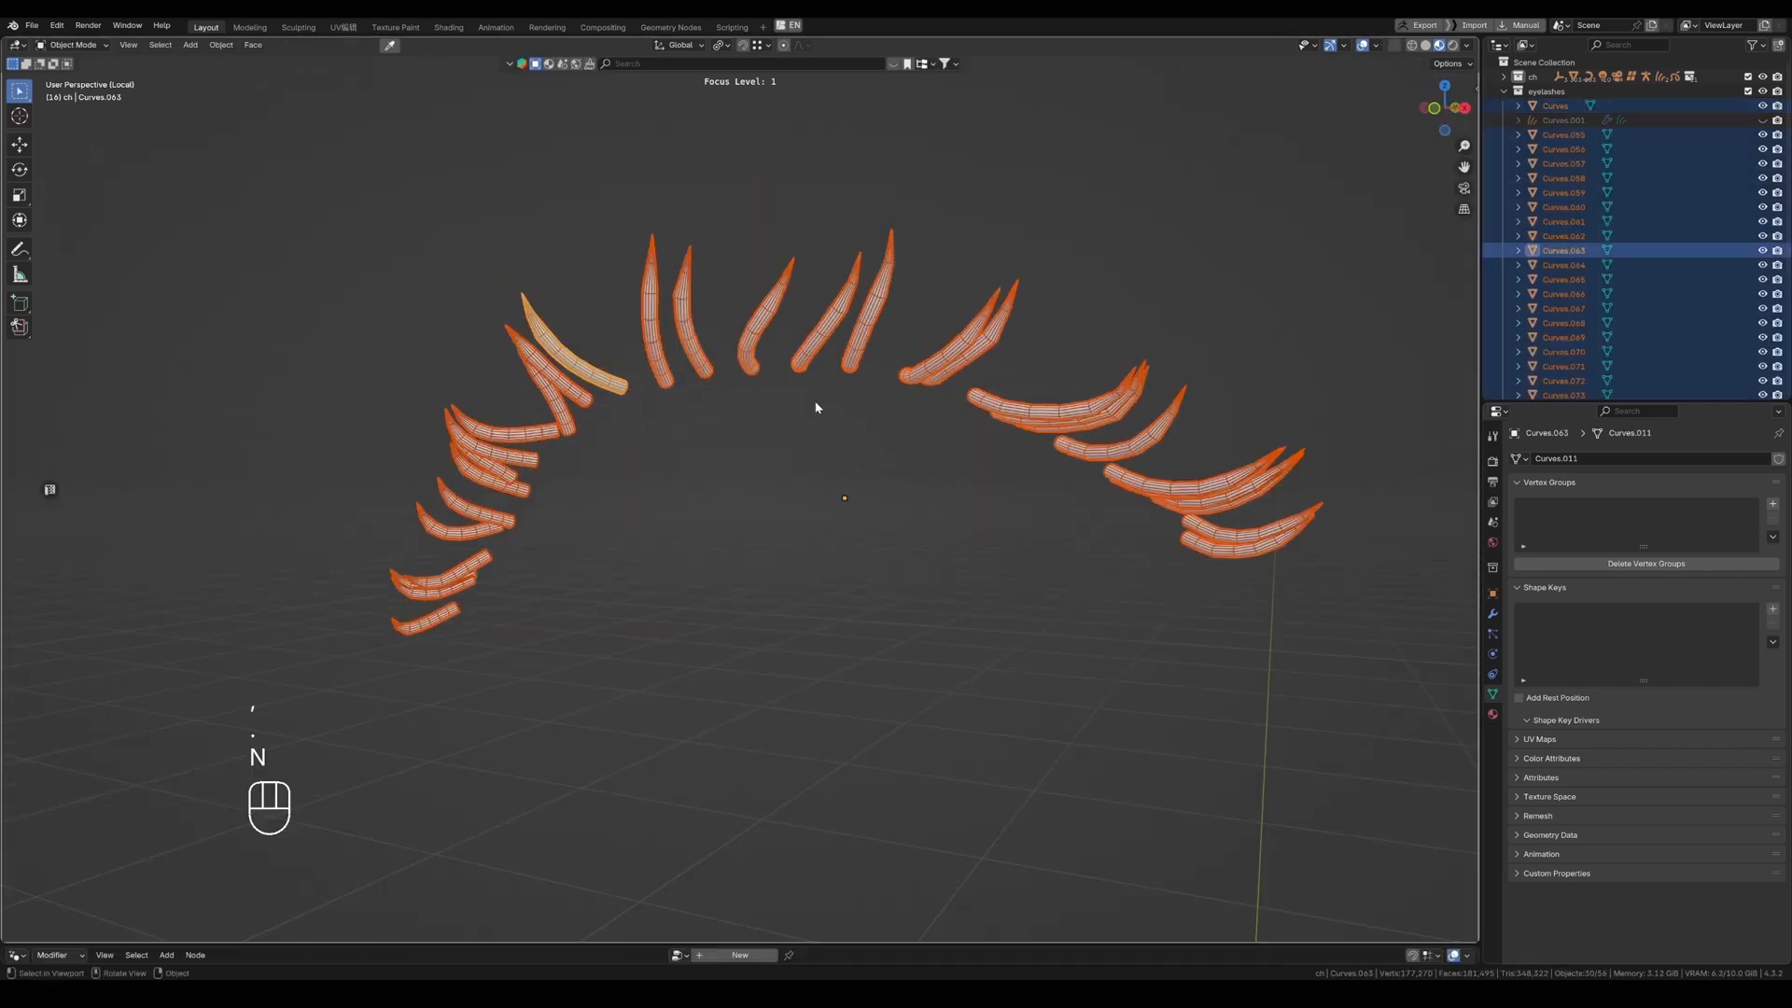
# Flip the normals of all the separated lash meshes, checking them with the Face Orientation overlay.
pyautogui.press('q')
pyautogui.click(786, 423)
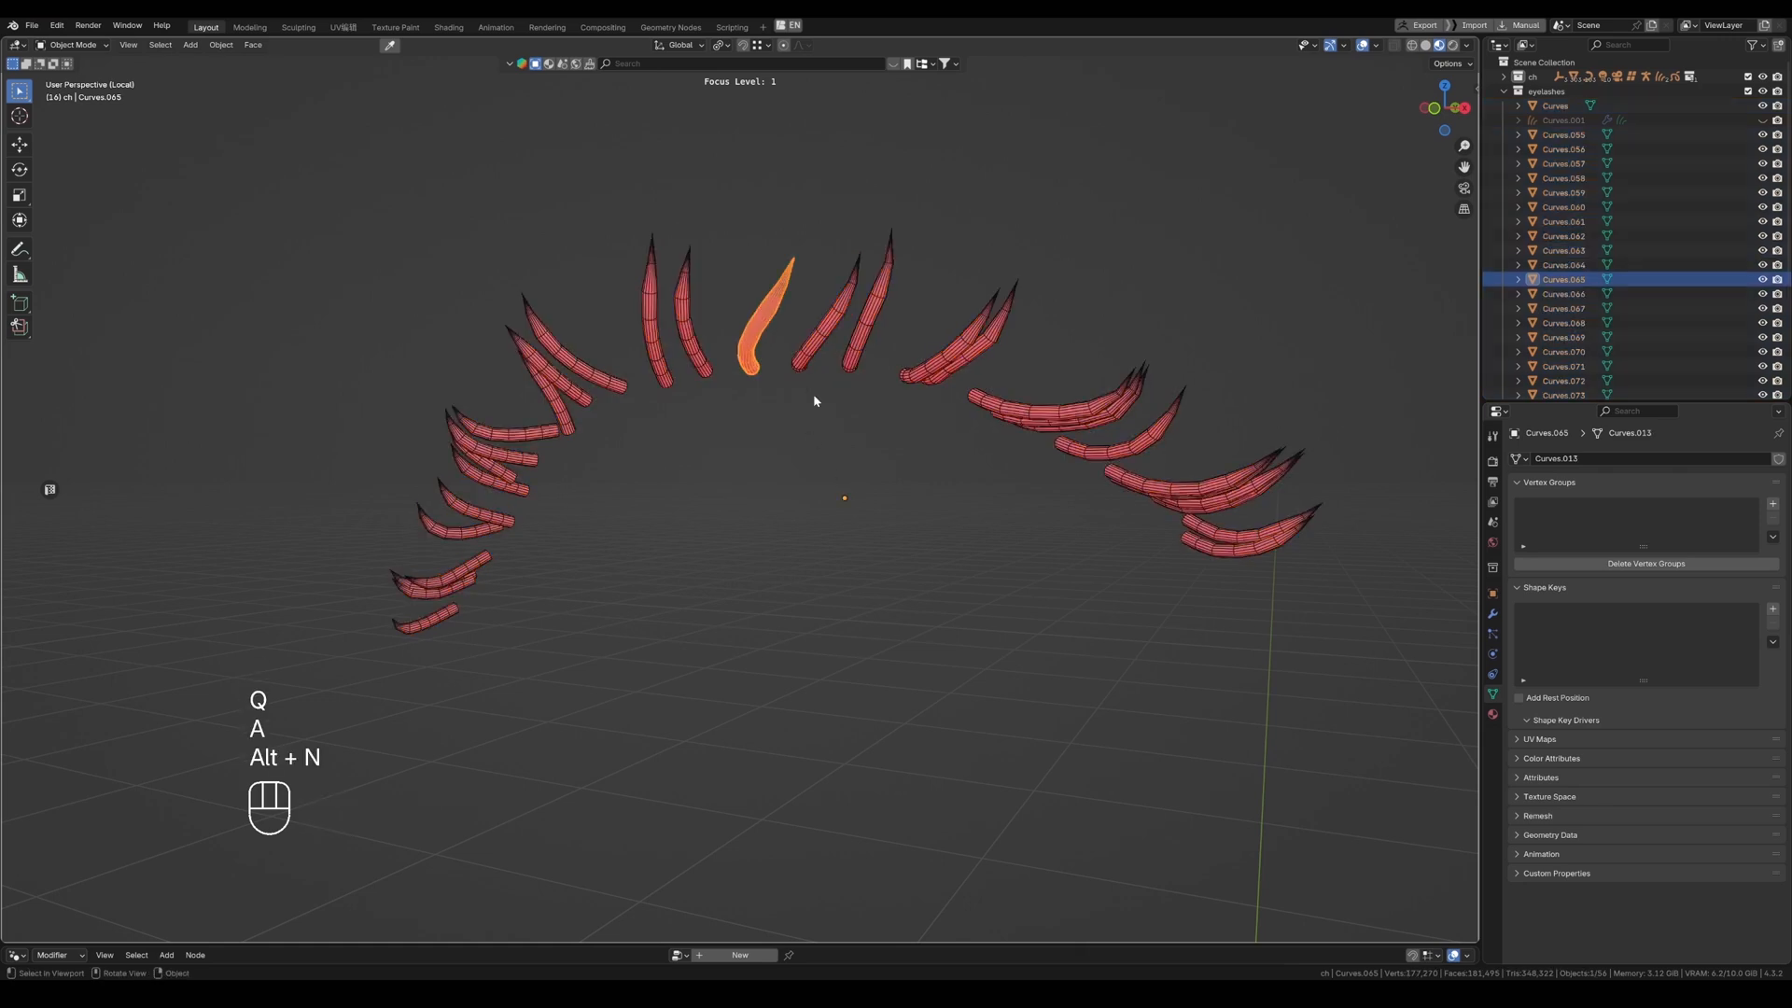
pyautogui.press('Tab')
pyautogui.press('a')
pyautogui.press('Tab')
pyautogui.press('a')
pyautogui.hotkey('alt', 'n')
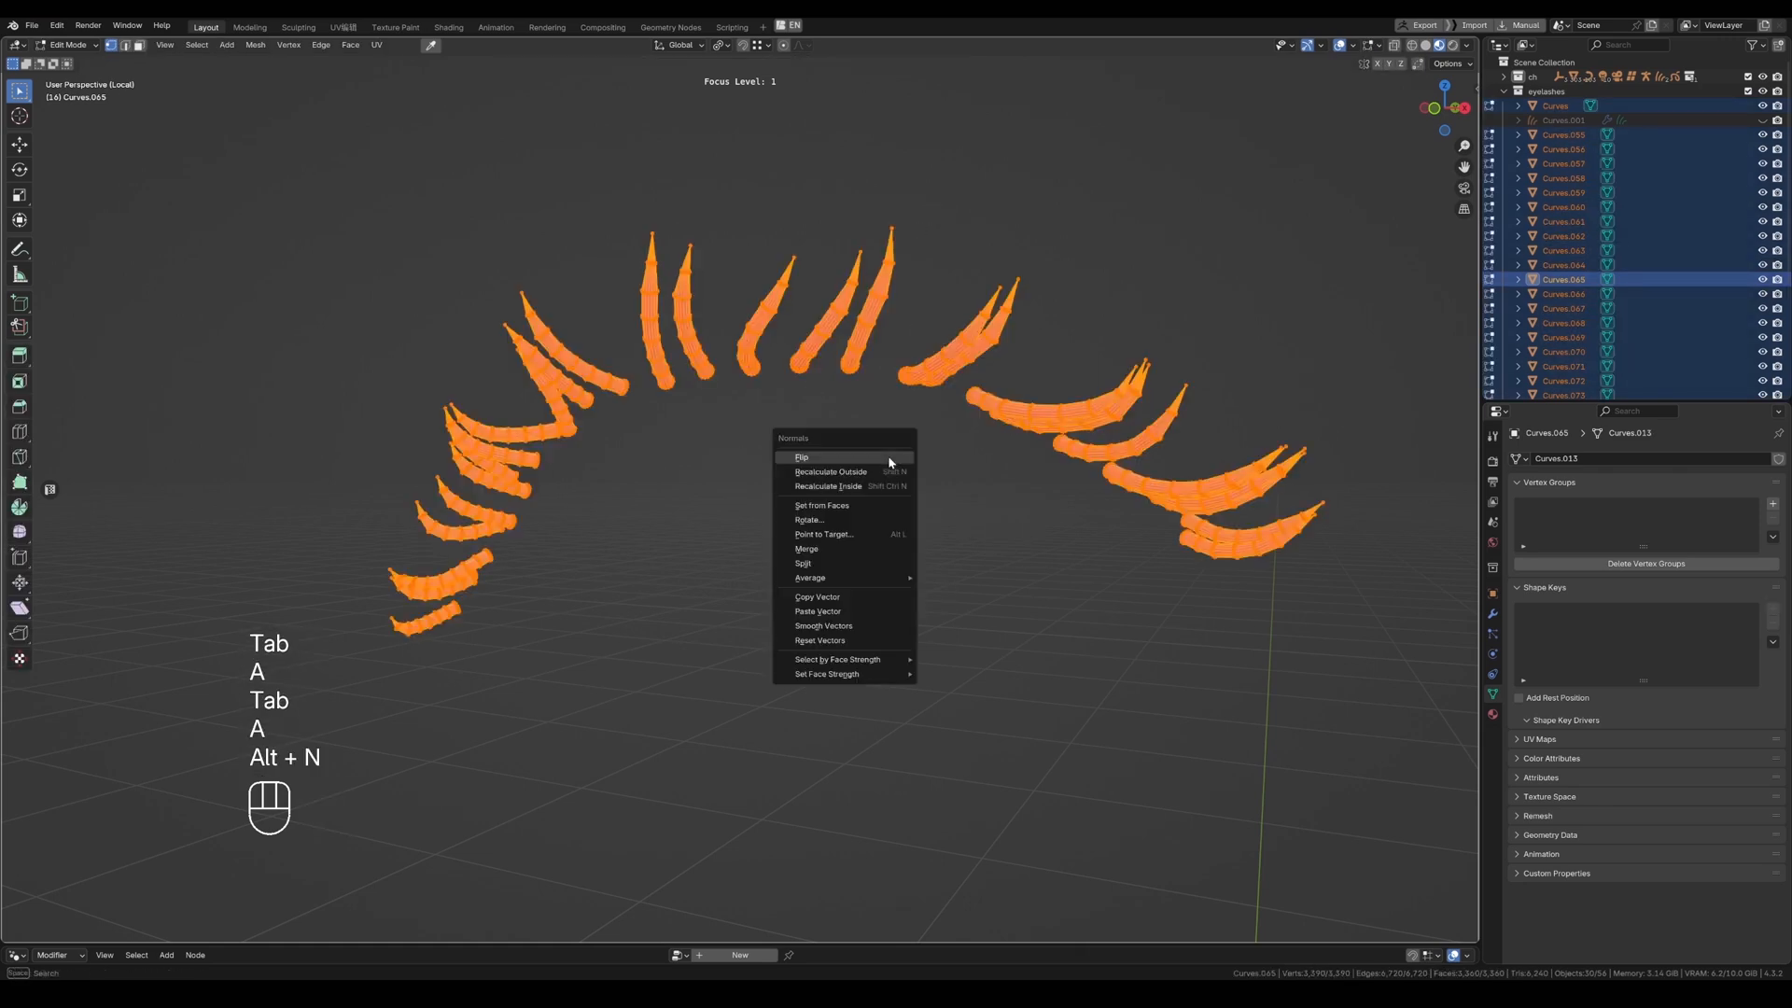
pyautogui.click(889, 461)
pyautogui.press('Tab')
pyautogui.press('q')
pyautogui.click(799, 460)
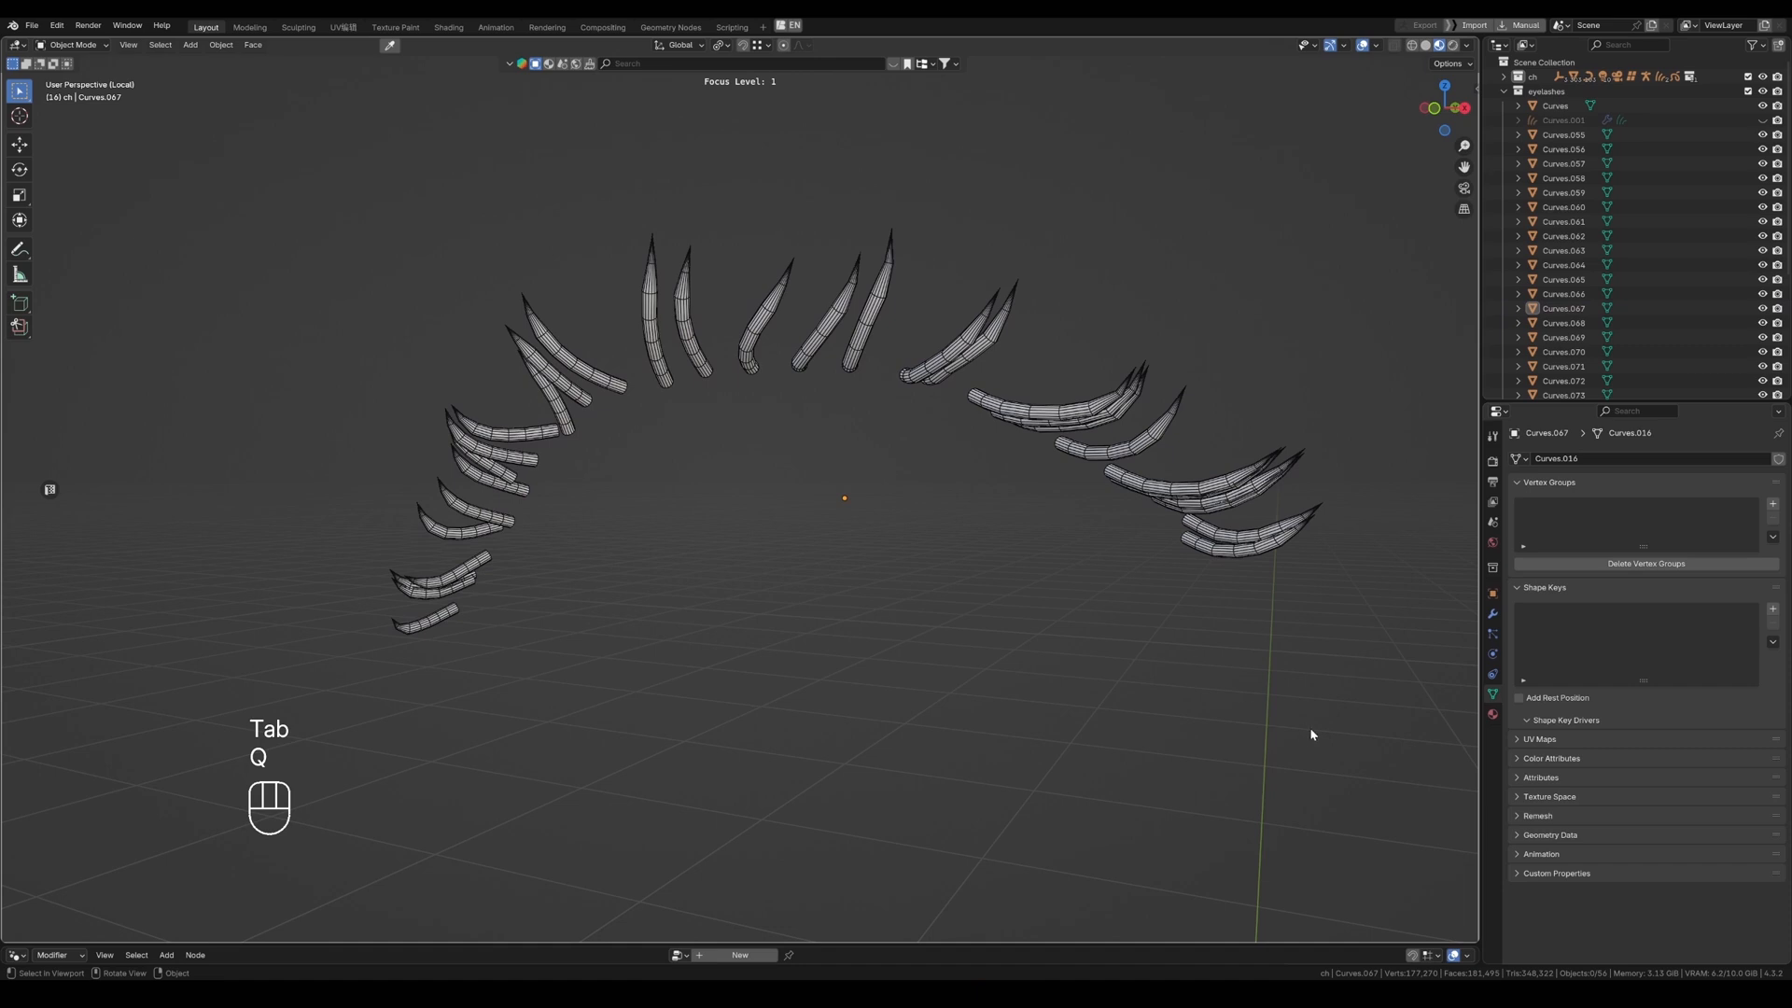
# Select all the separated lash meshes and switch to the UV editing workspace.
pyautogui.moveTo(1308, 726); pyautogui.dragTo(265, 110)
pyautogui.moveTo(549, 311); pyautogui.dragTo(388, 208, button='middle')
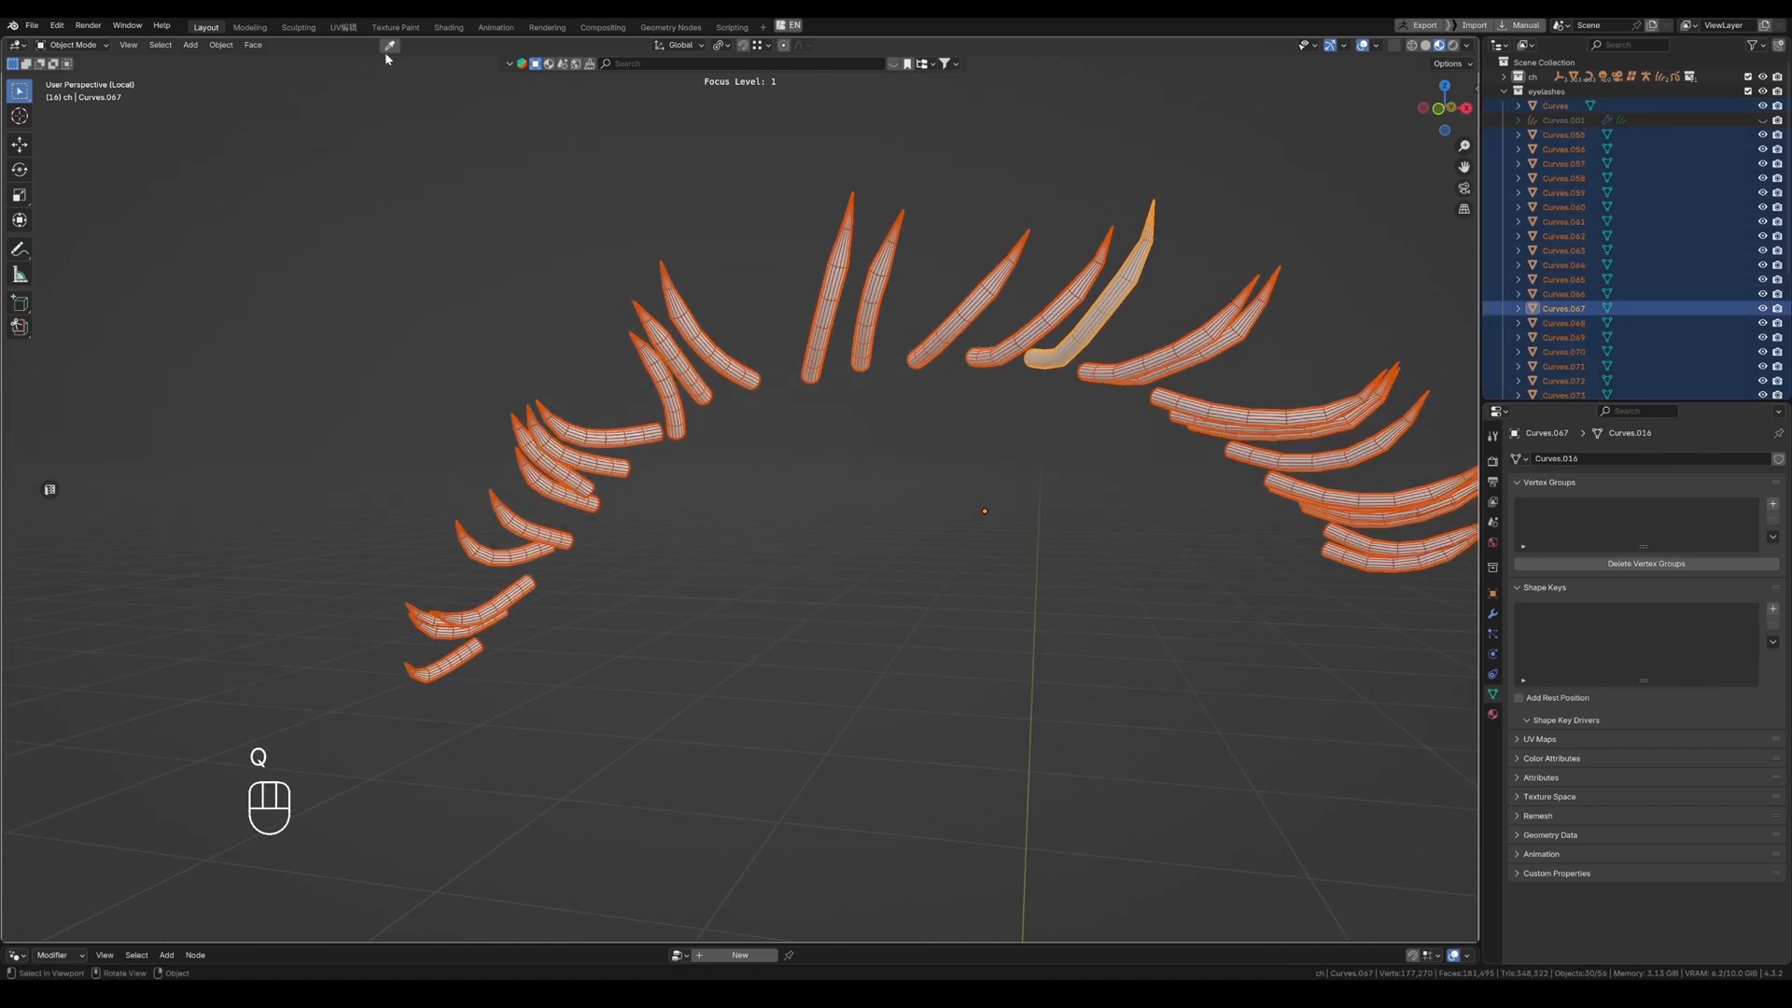
pyautogui.click(343, 27)
pyautogui.click(964, 363)
pyautogui.scroll(4, 984, 459)
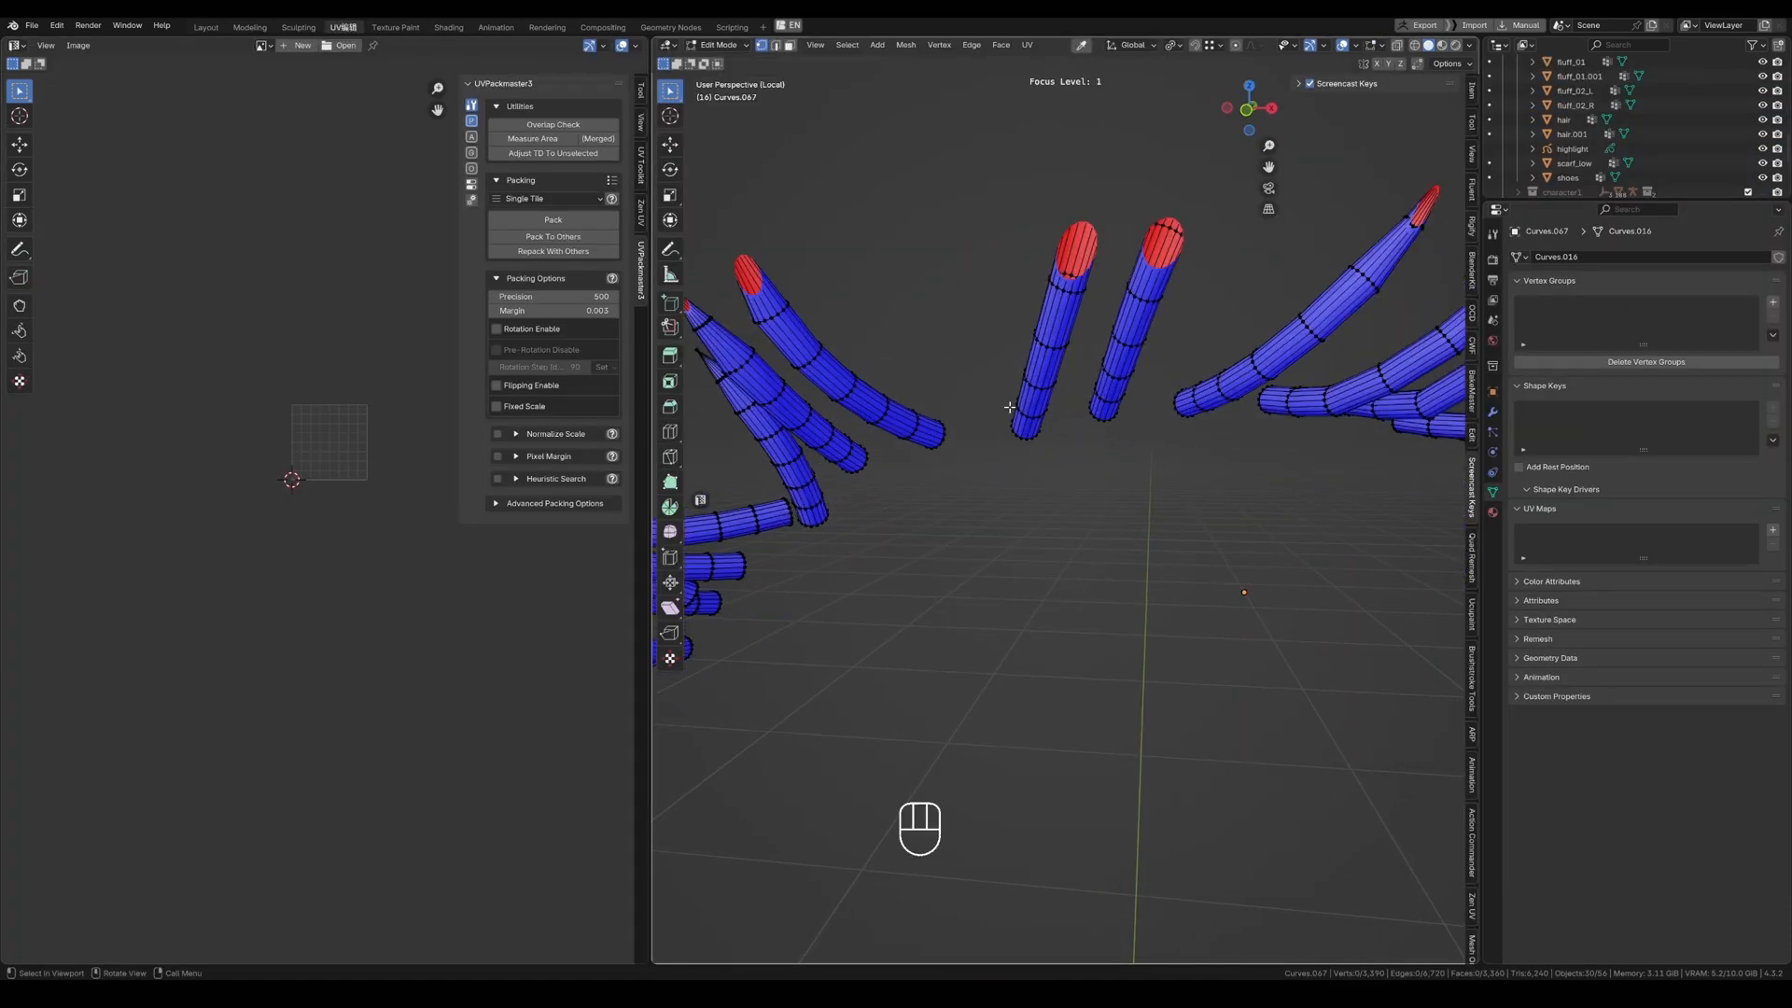
# Return to Object Mode and select only the upright lash just left of the arc's middle.
pyautogui.scroll(-1, 1007, 401)
pyautogui.press('Tab')
pyautogui.click(1044, 384)
pyautogui.scroll(-2, 1045, 384)
pyautogui.moveTo(1044, 385); pyautogui.dragTo(1017, 410, button='middle')
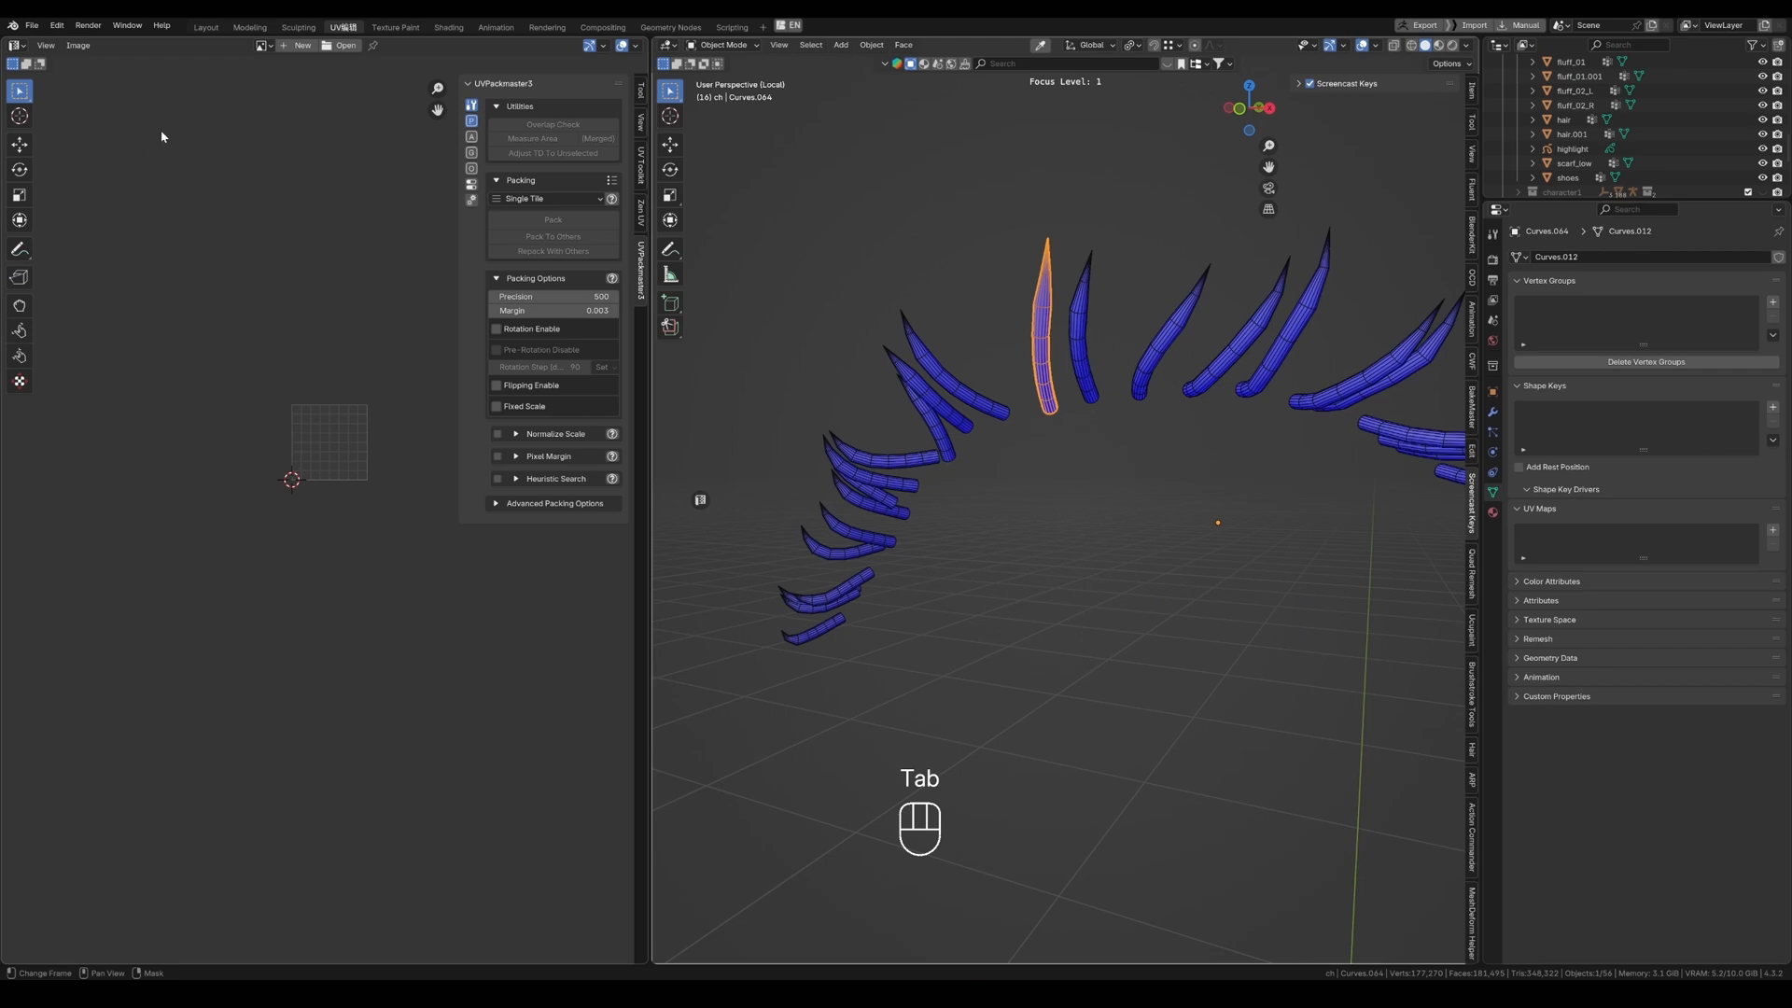
# Select a lengthwise edge line on the upright lash as its seam and unwrap the whole lash with Zen Unwrap.
pyautogui.press('Tab')
pyautogui.press('a')
pyautogui.moveTo(924, 340); pyautogui.dragTo(948, 328, button='middle')
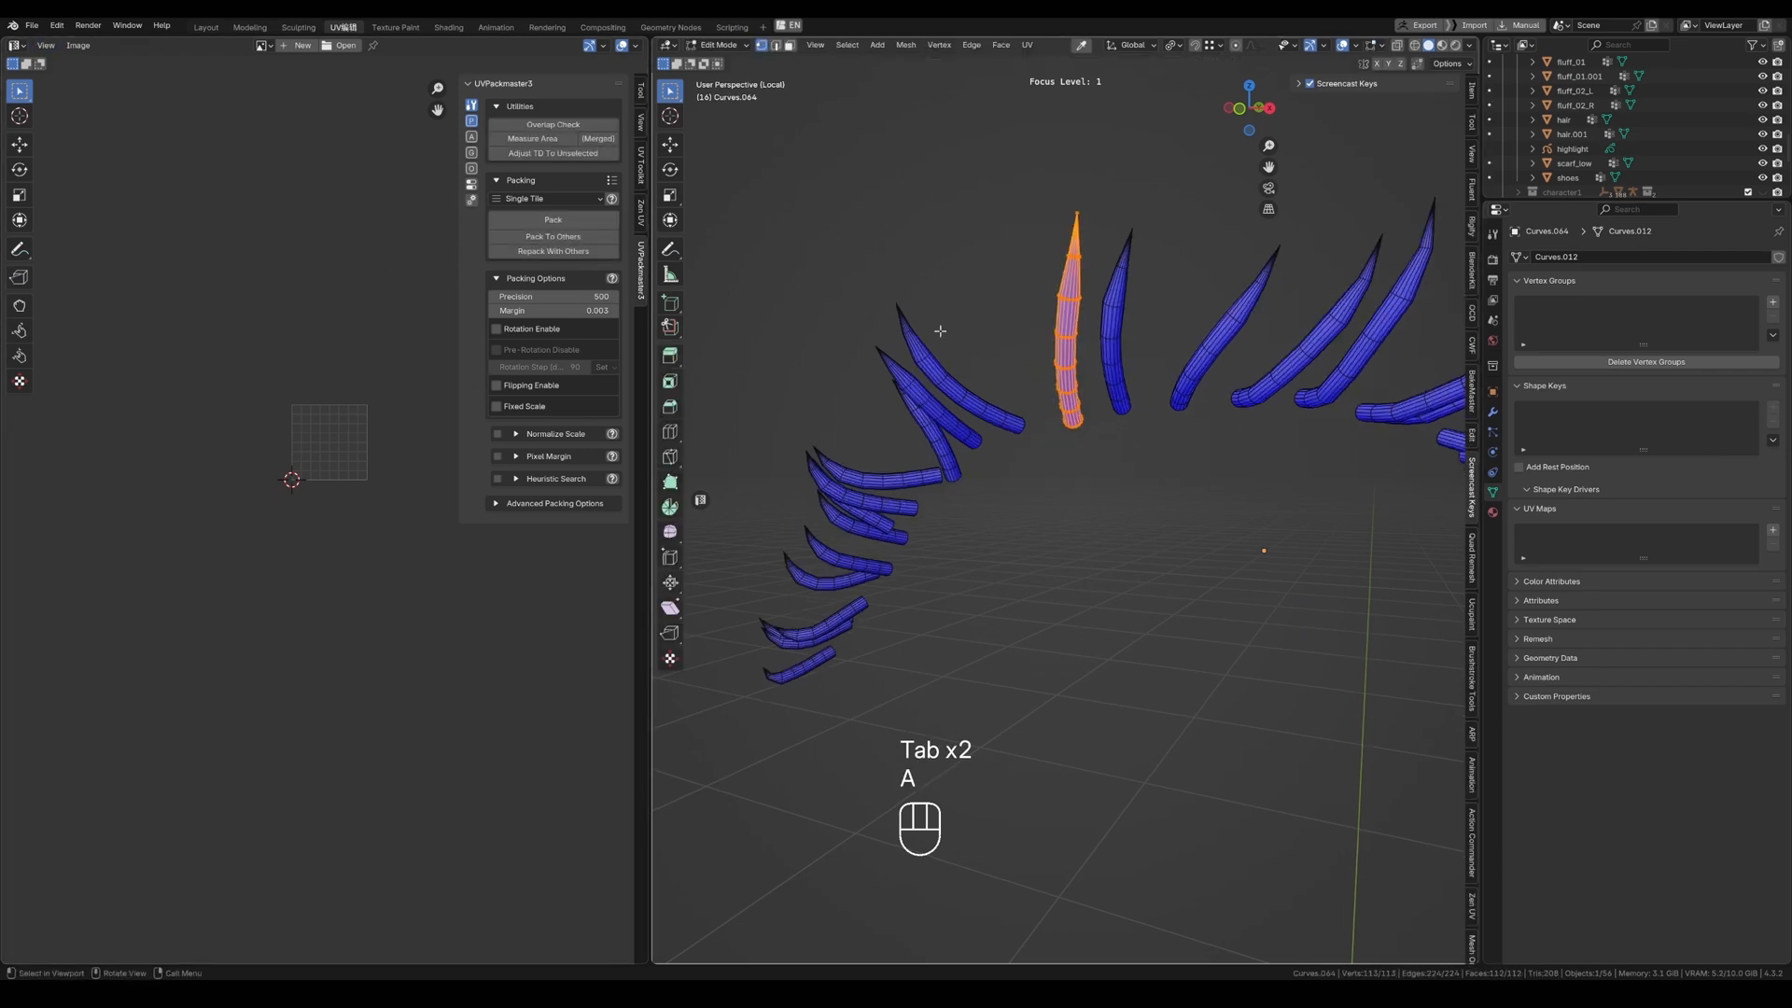
pyautogui.press('2')
pyautogui.hotkey('alt', 'u')
pyautogui.hotkey('alt', 'u')
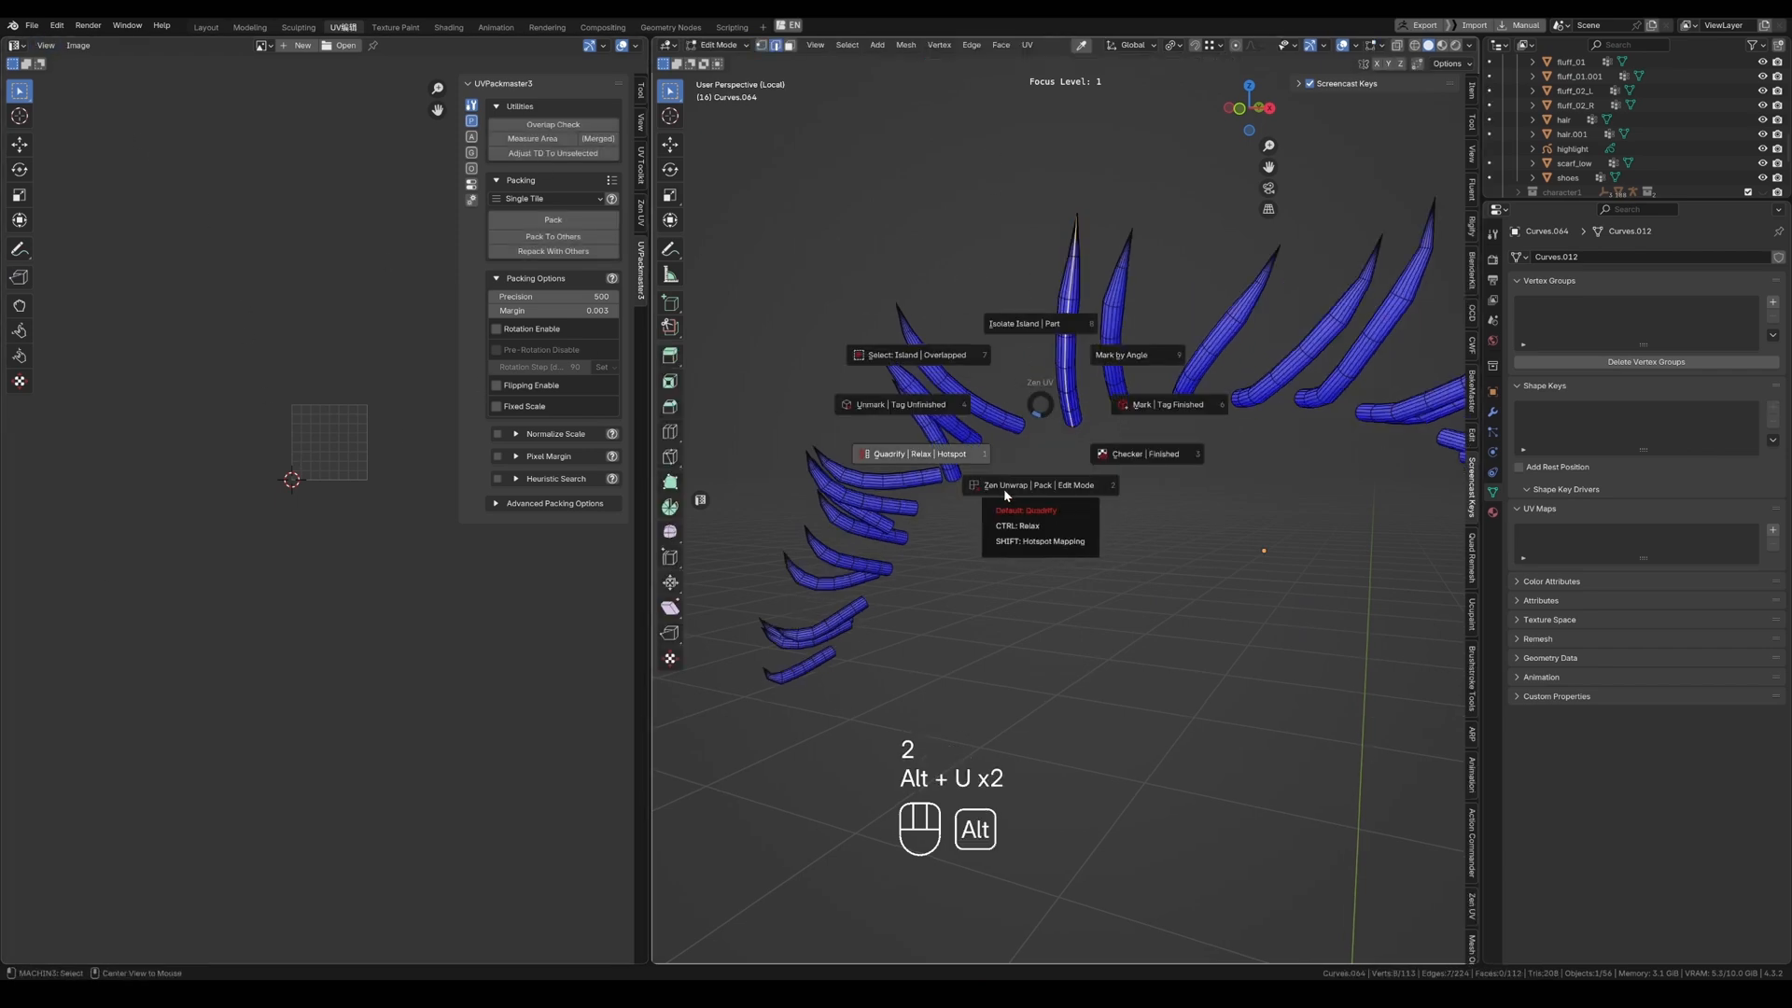
pyautogui.click(1004, 496)
# Select all lash meshes with the unwrapped lash active and copy its UV map to all the others.
pyautogui.moveTo(1008, 496); pyautogui.dragTo(1373, 687, button='middle')
pyautogui.press('a')
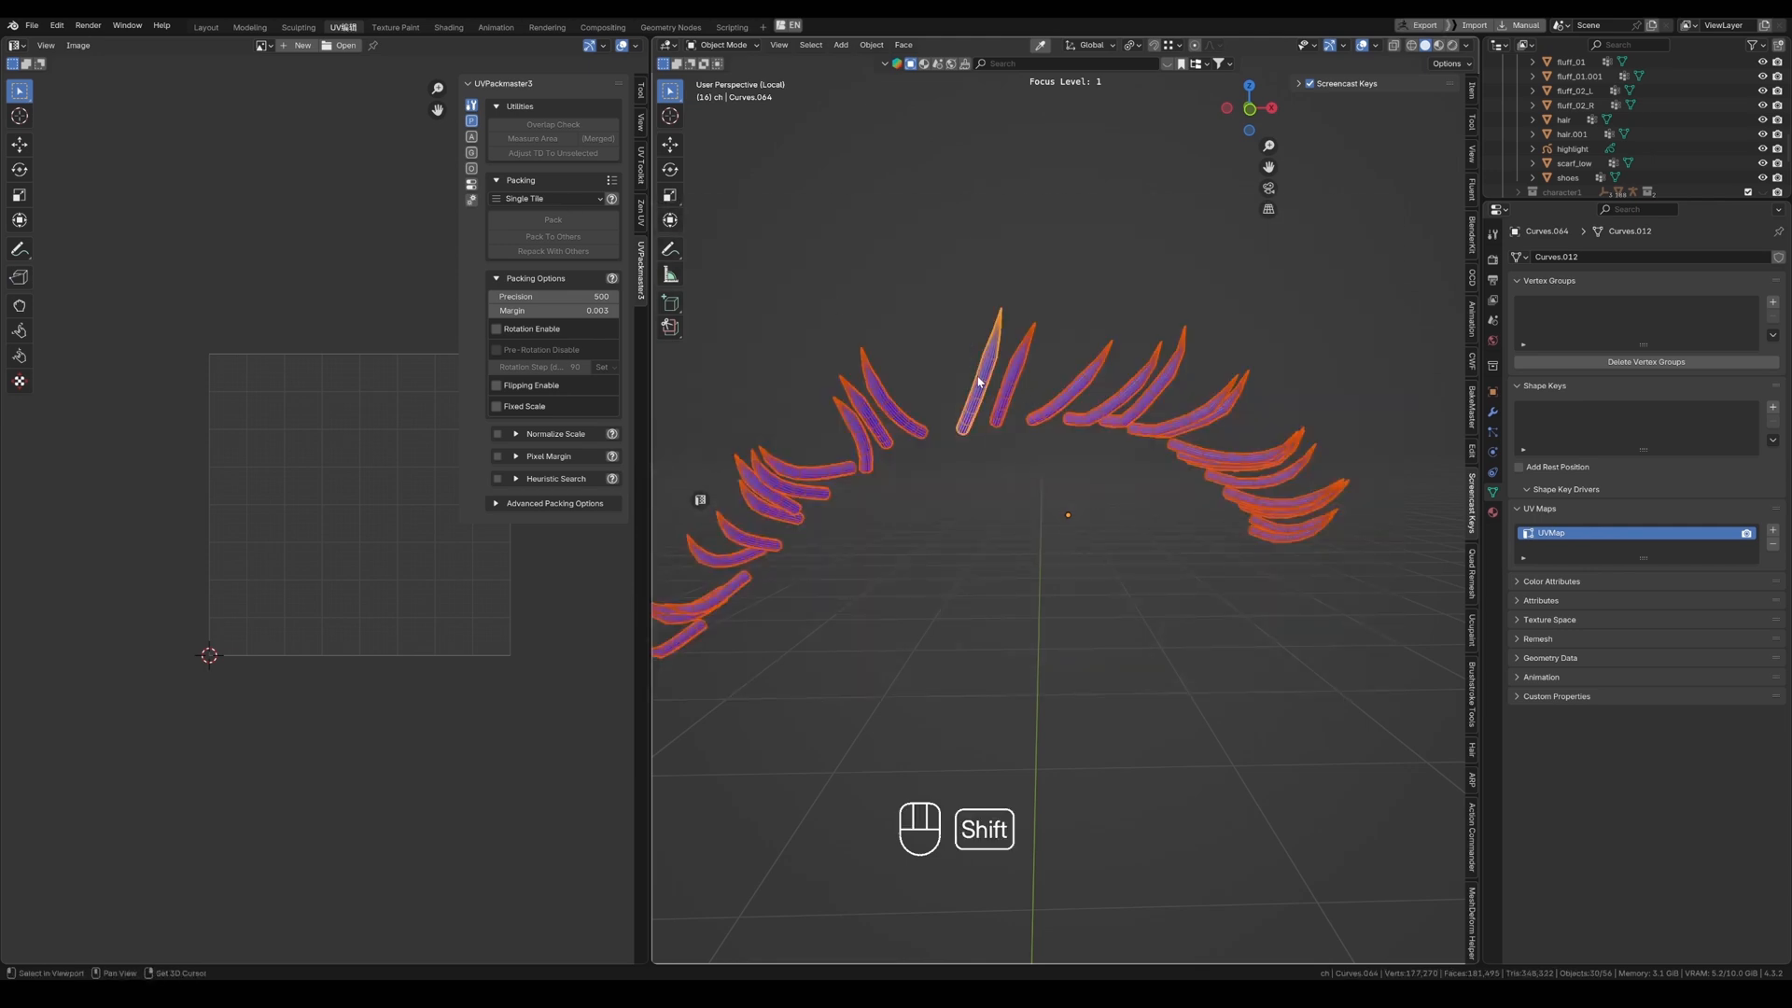
pyautogui.hotkey('ctrl', 'l')
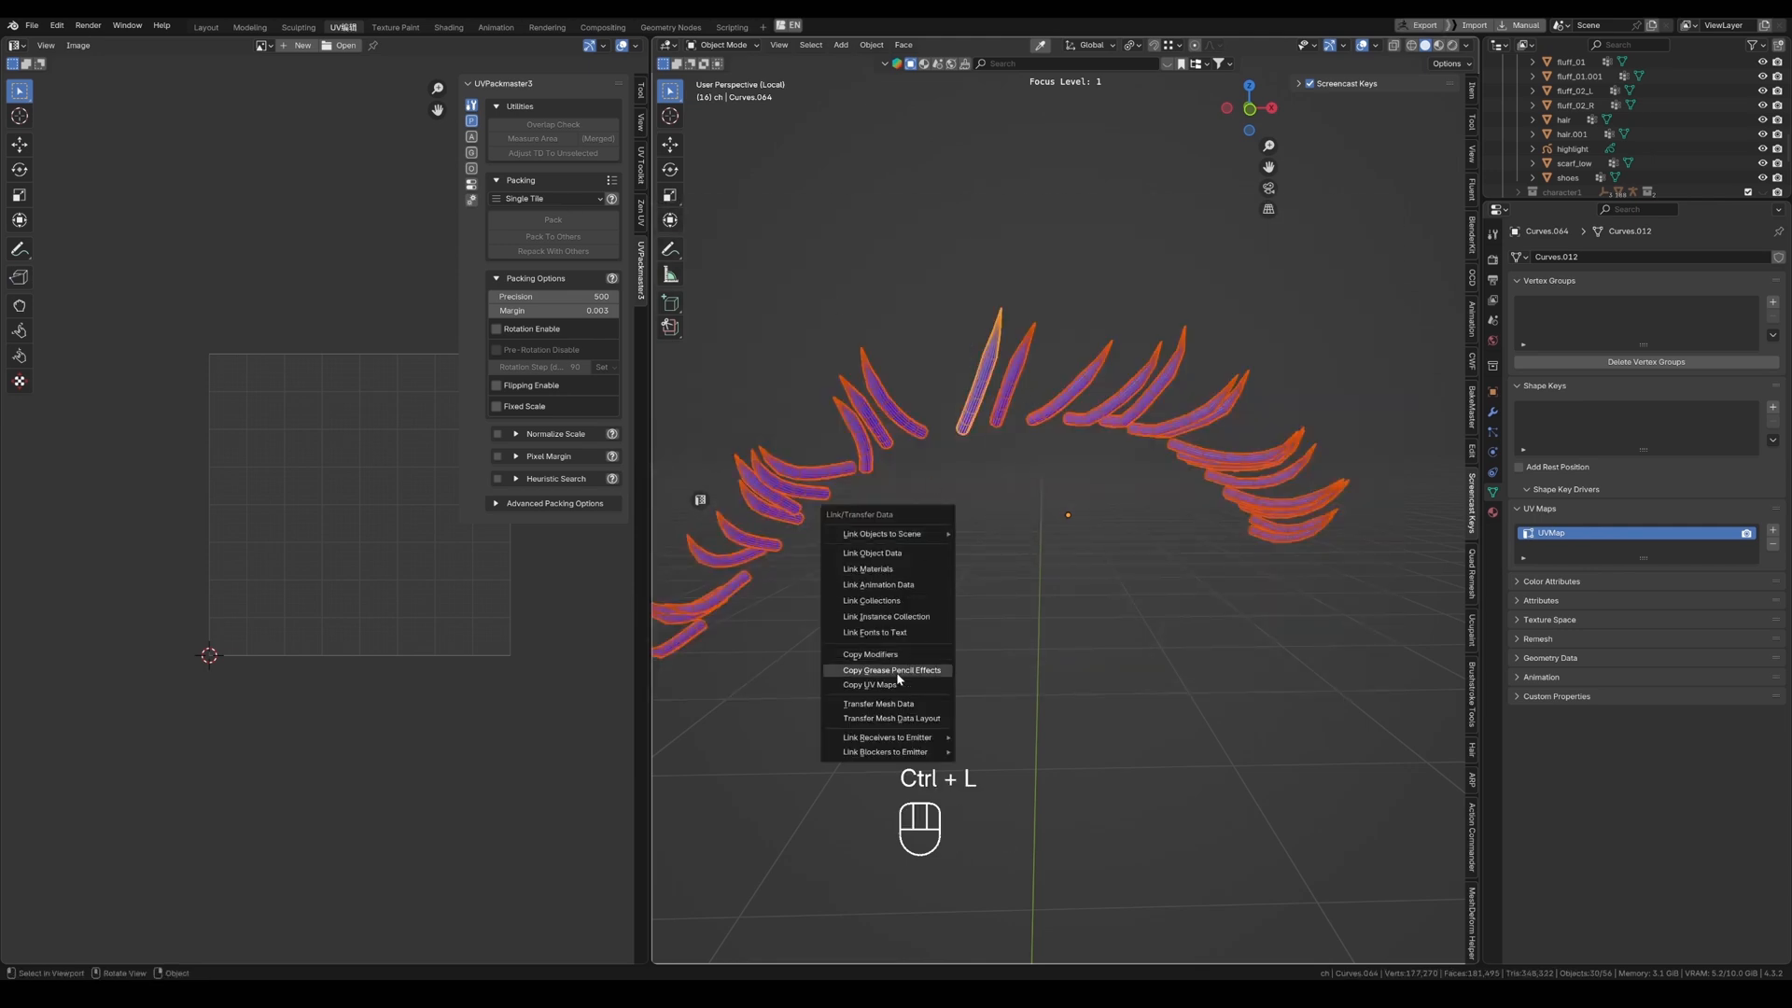
pyautogui.click(857, 686)
# Enter Edit Mode on all the lashes together and select all their geometry to inspect the overlapping UVs.
pyautogui.press('Tab')
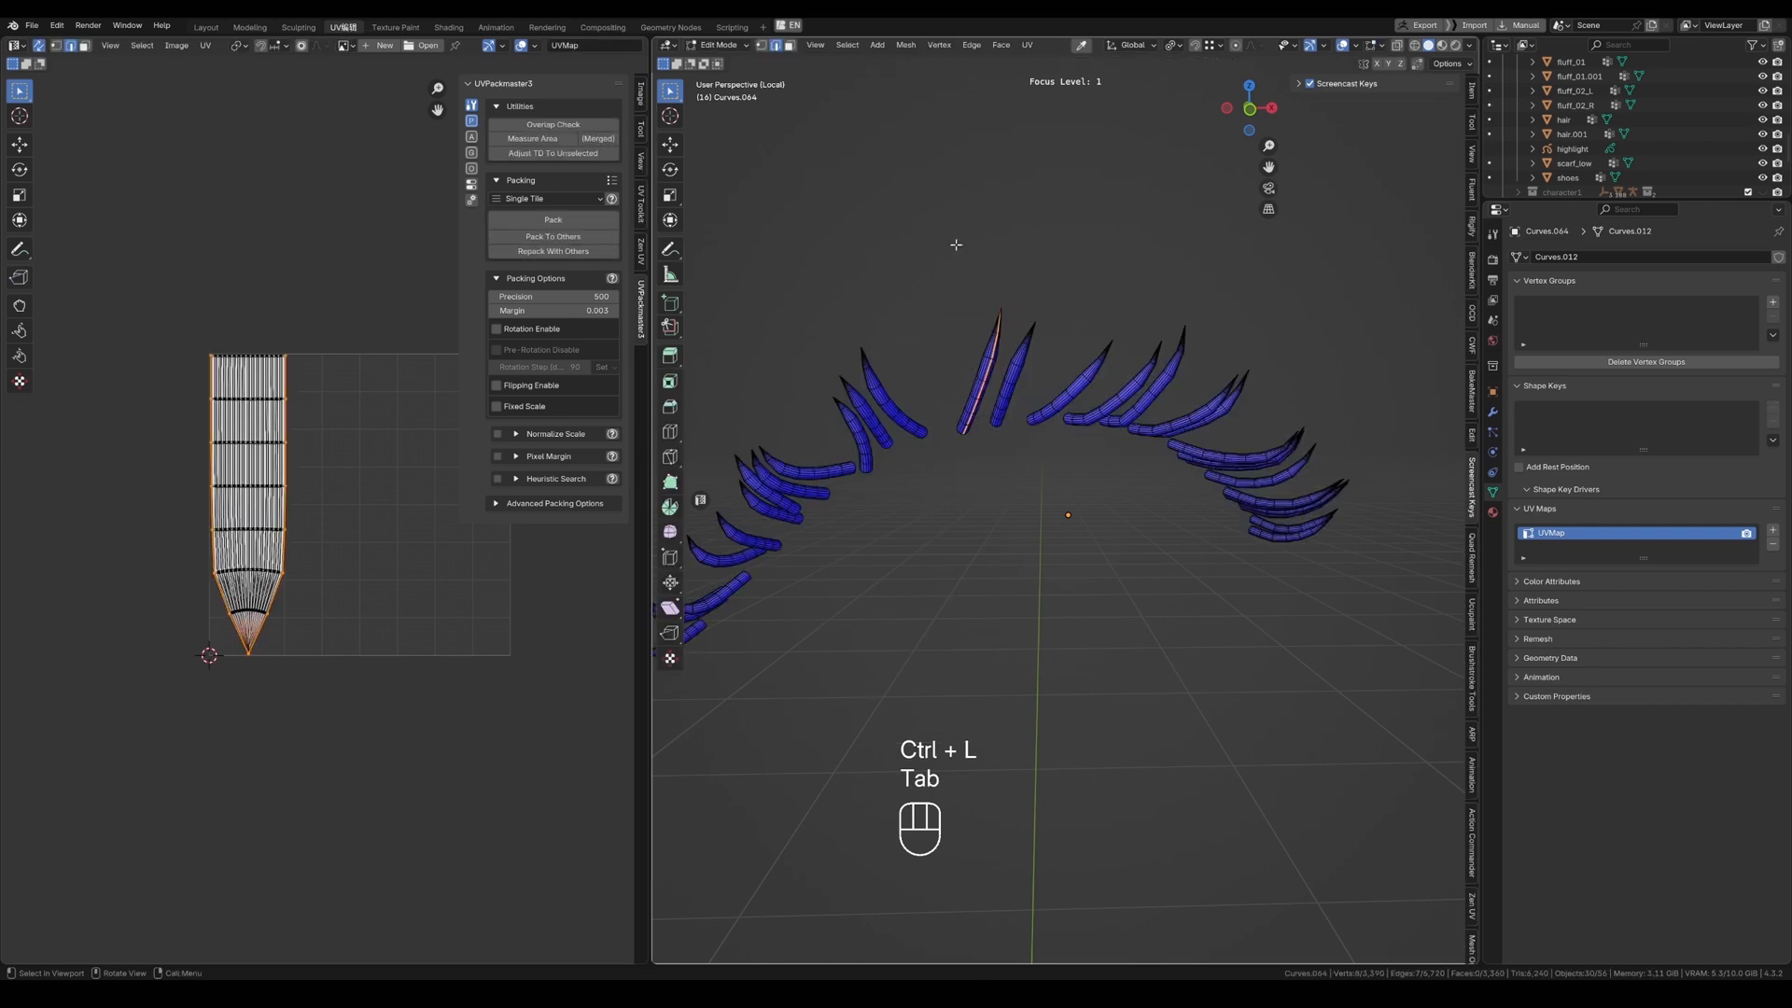
pyautogui.press('a')
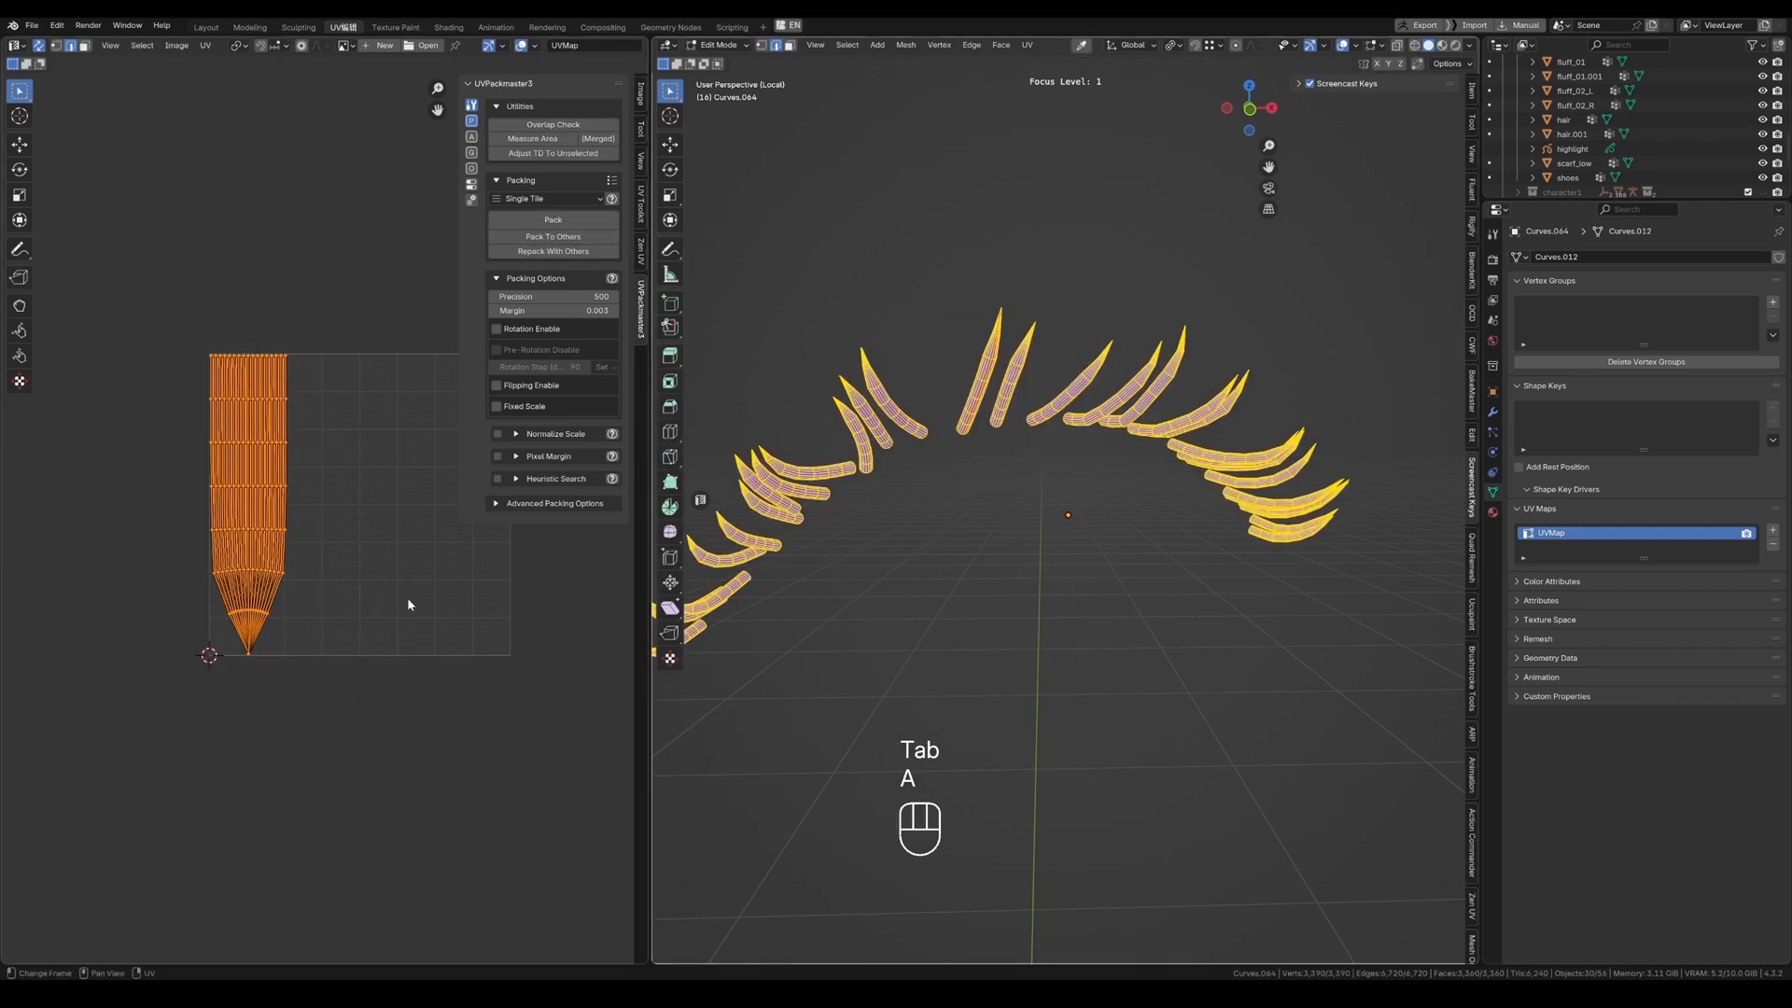
pyautogui.press('g')
pyautogui.rightClick(209, 644)
# Check the UV islands of three individual lashes on the arc's left side one by one, and return to Object Mode.
pyautogui.click(867, 426)
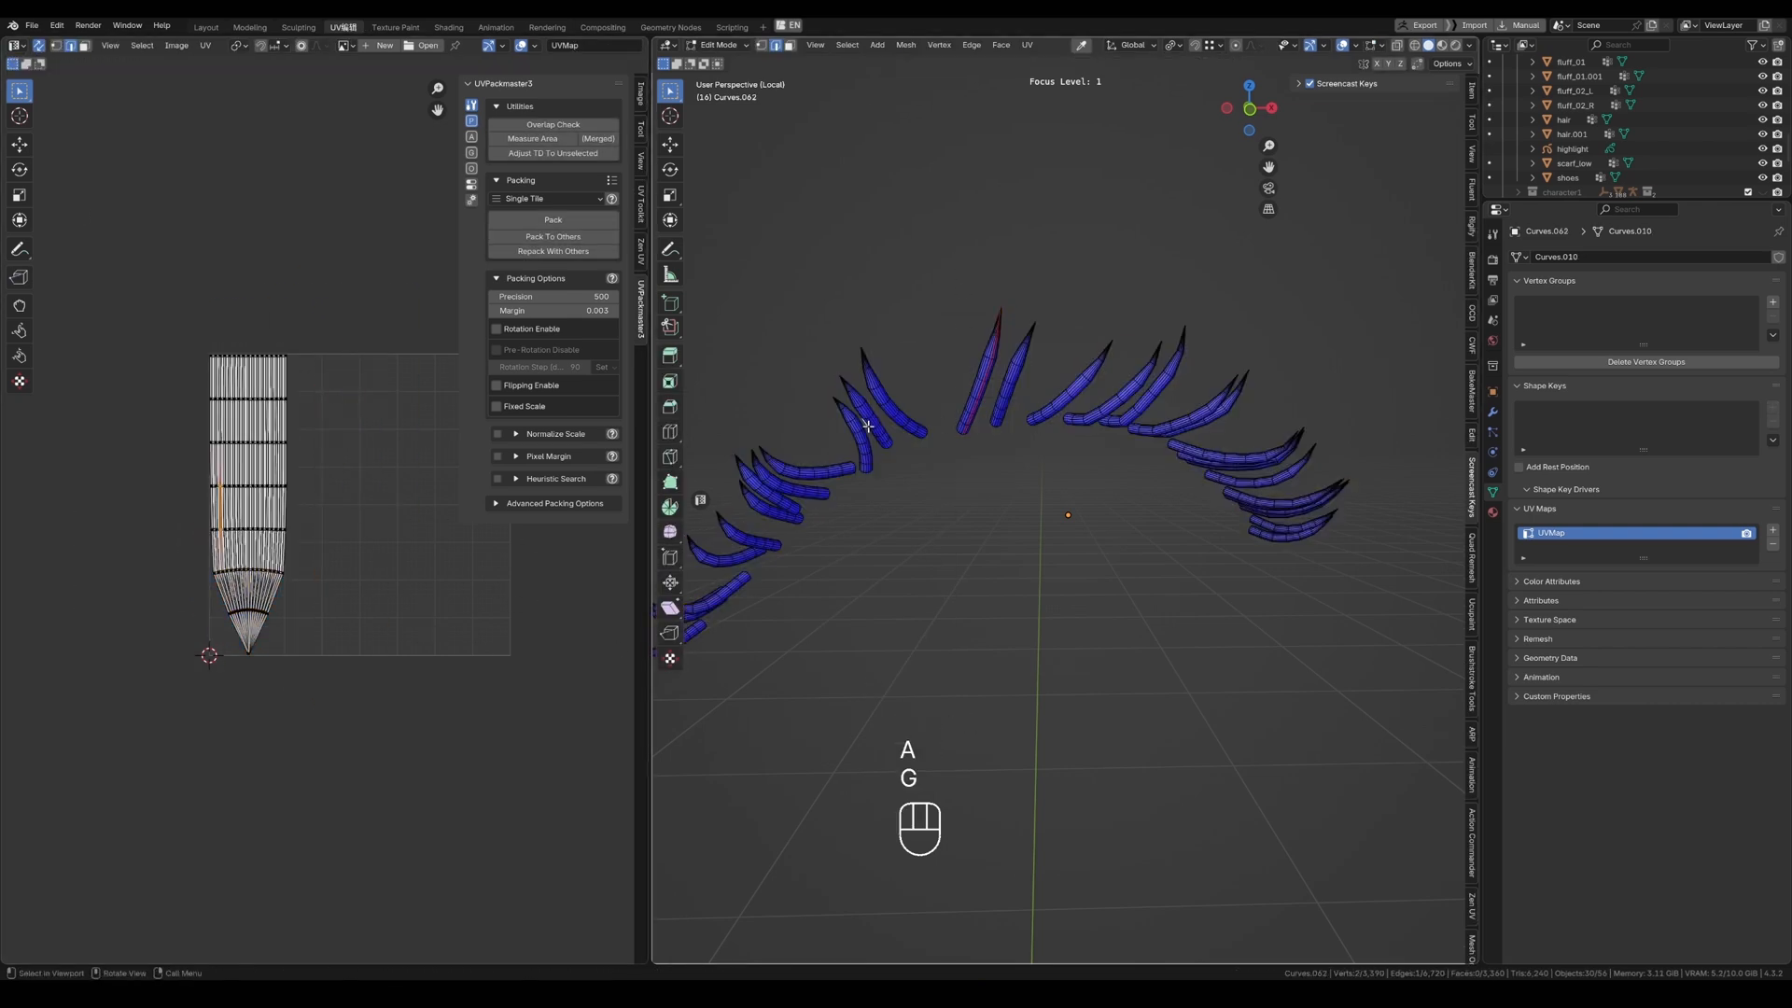
pyautogui.press('l')
pyautogui.press('g')
pyautogui.rightClick(771, 480)
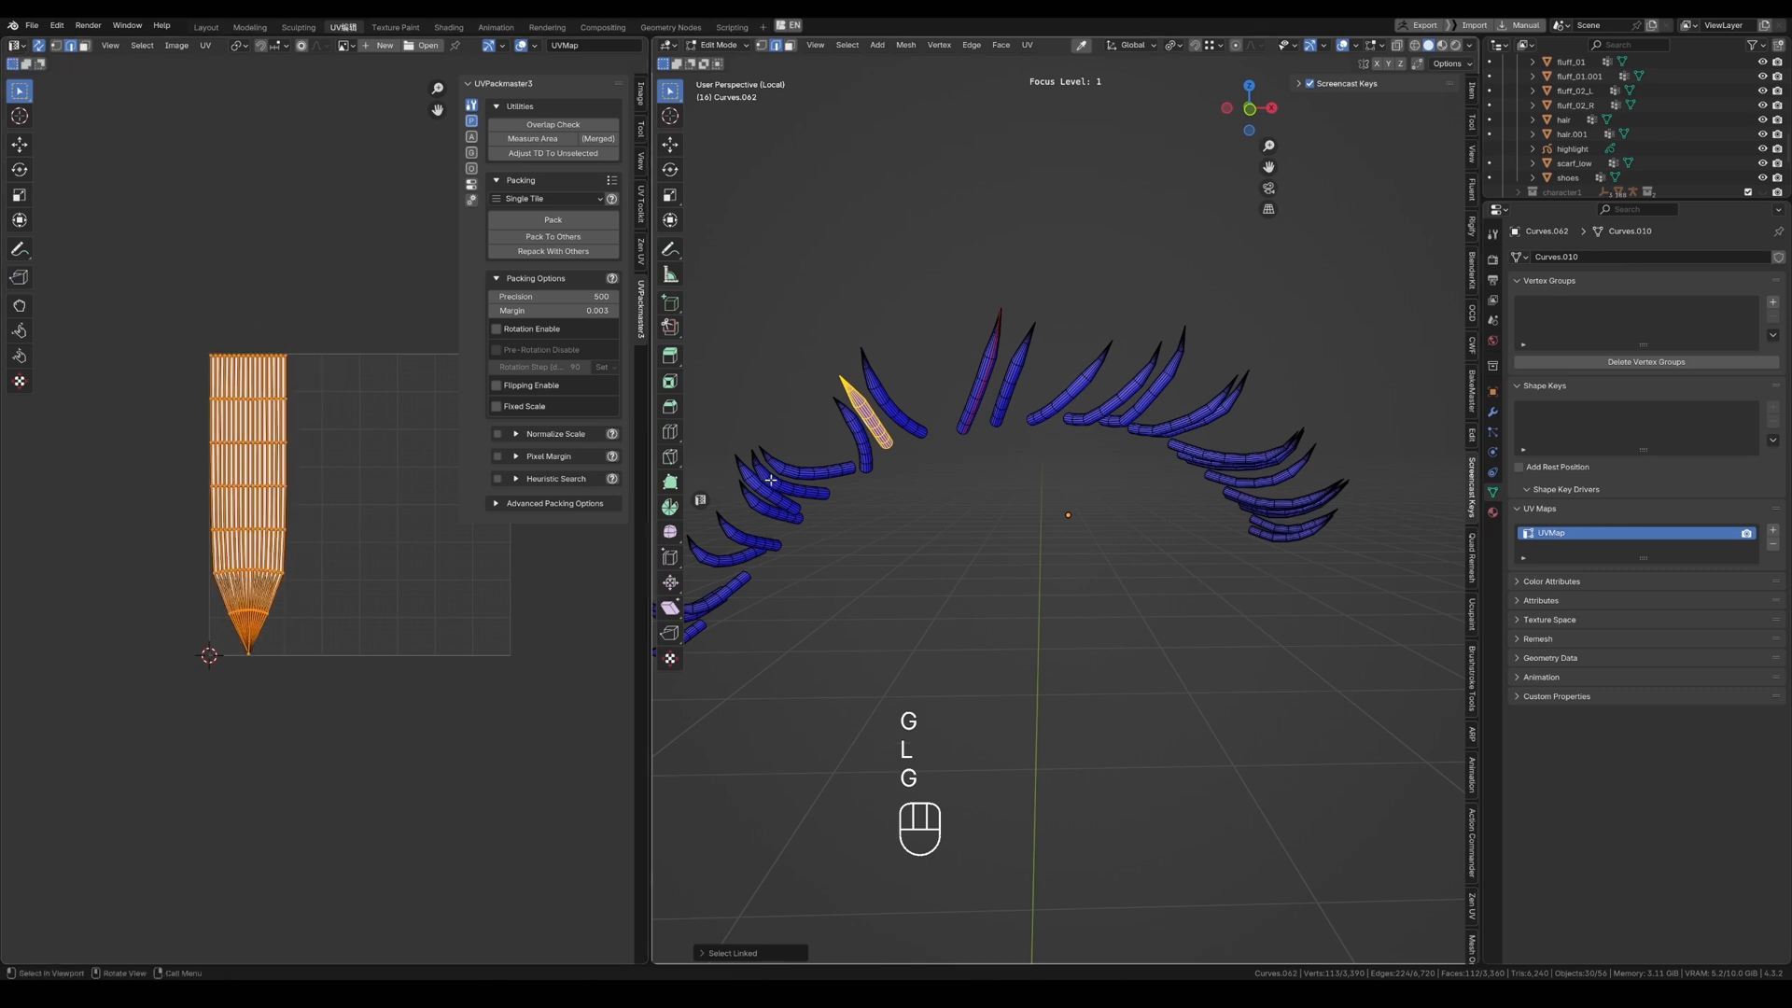
pyautogui.click(771, 480)
pyautogui.press('l')
pyautogui.press('g')
pyautogui.rightClick(385, 541)
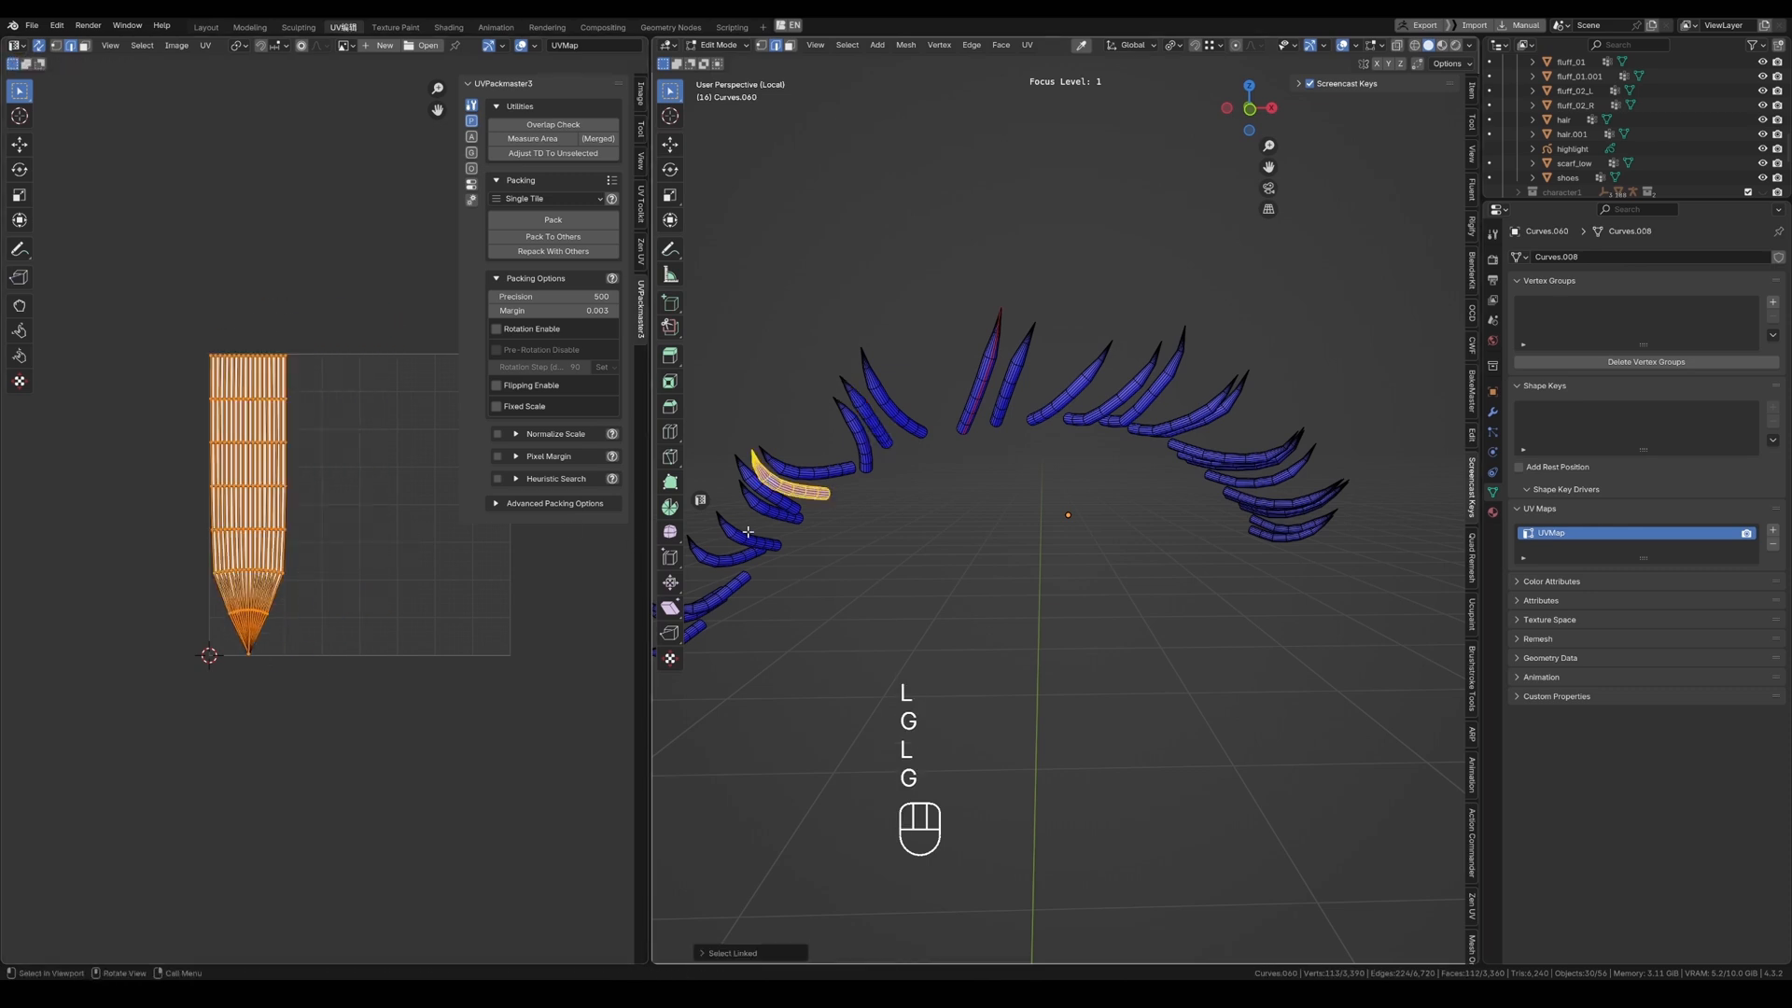
pyautogui.click(751, 536)
pyautogui.press('l')
pyautogui.press('g')
pyautogui.rightClick(374, 528)
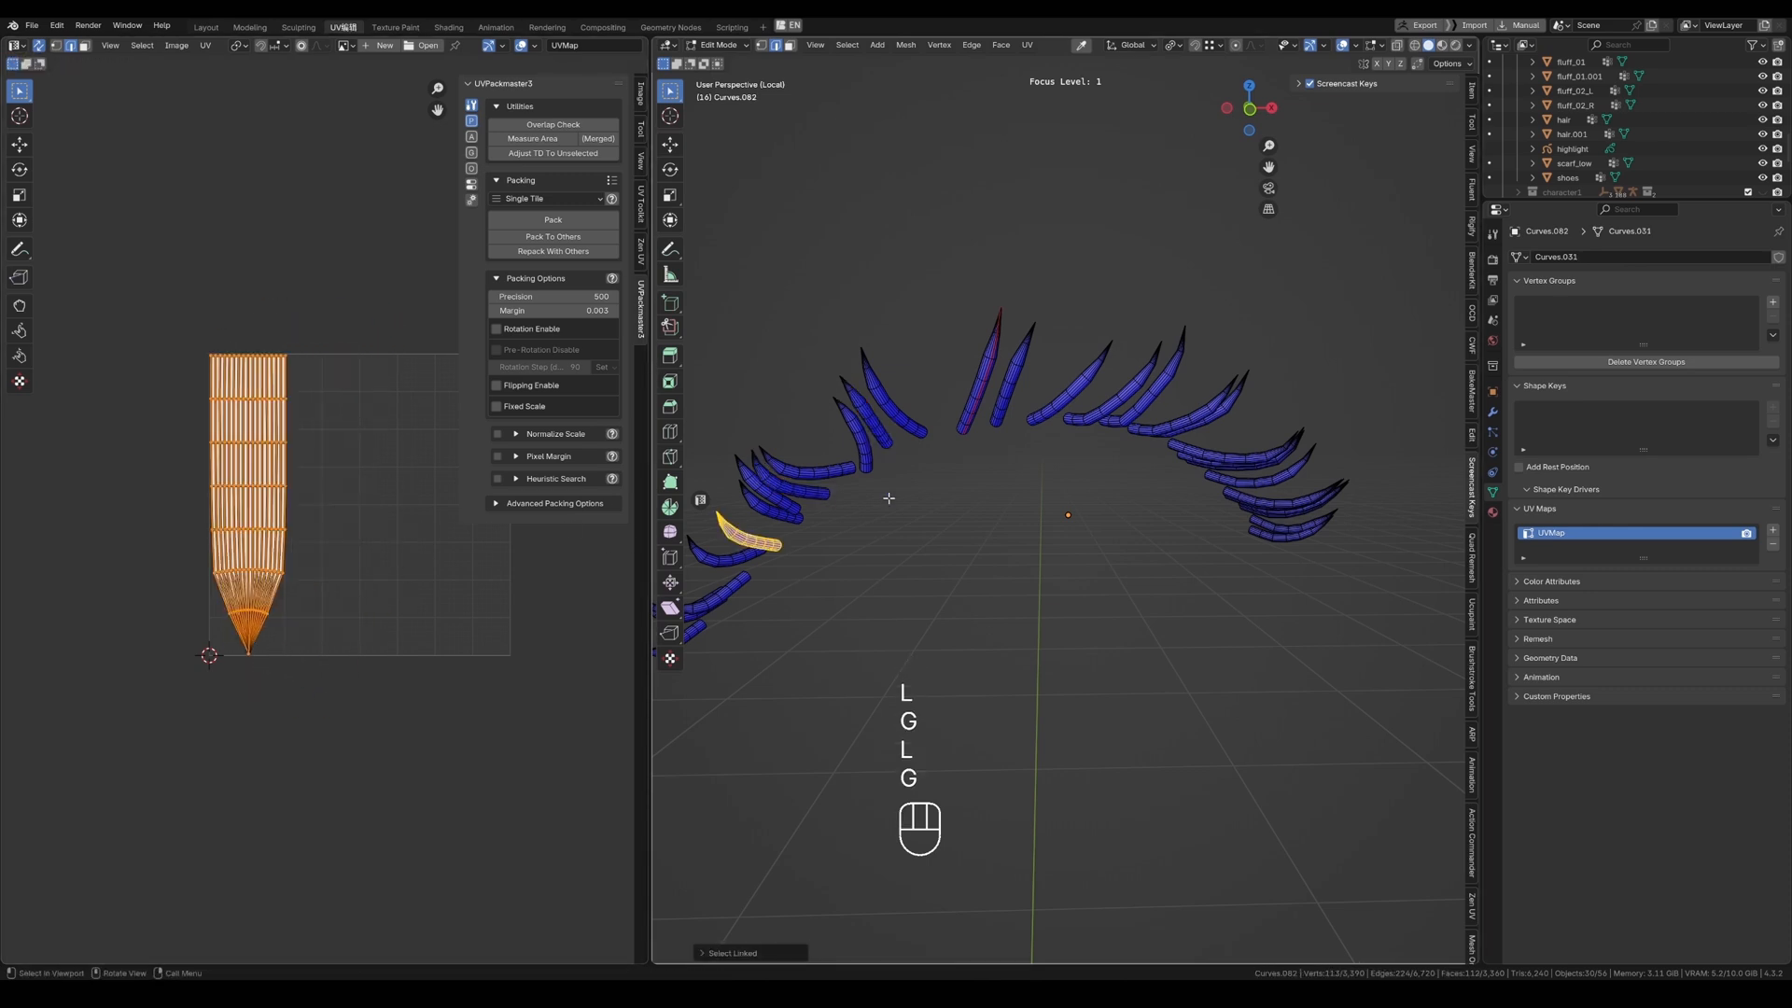
pyautogui.press('Tab')
# In the Curves.001 hair curves, select one whole lash curve left of the arc's middle and reposition it along the eyelid.
pyautogui.click(1024, 354)
pyautogui.scroll(-4, 1023, 356)
pyautogui.moveTo(1259, 589); pyautogui.dragTo(844, 266)
pyautogui.moveTo(954, 331); pyautogui.dragTo(700, 496, button='middle')
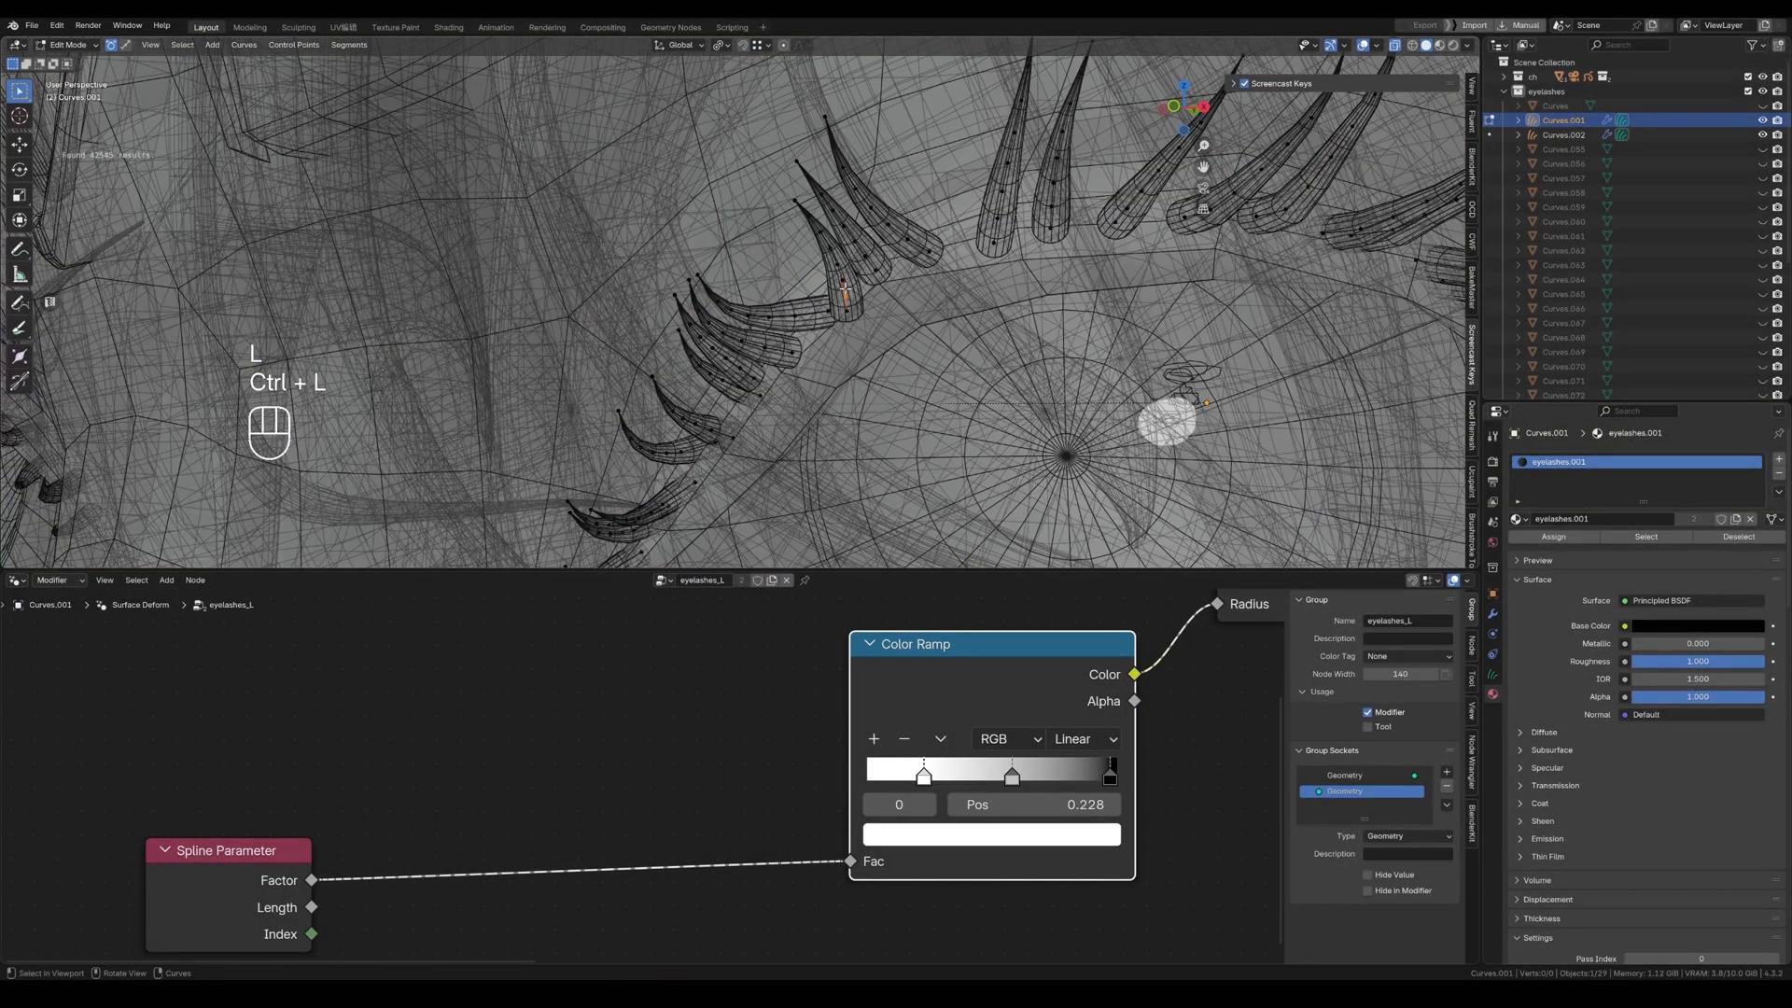
pyautogui.hotkey('ctrl', 'l')
pyautogui.hotkey('alt', 'z')
pyautogui.press('g')
pyautogui.click(833, 270)
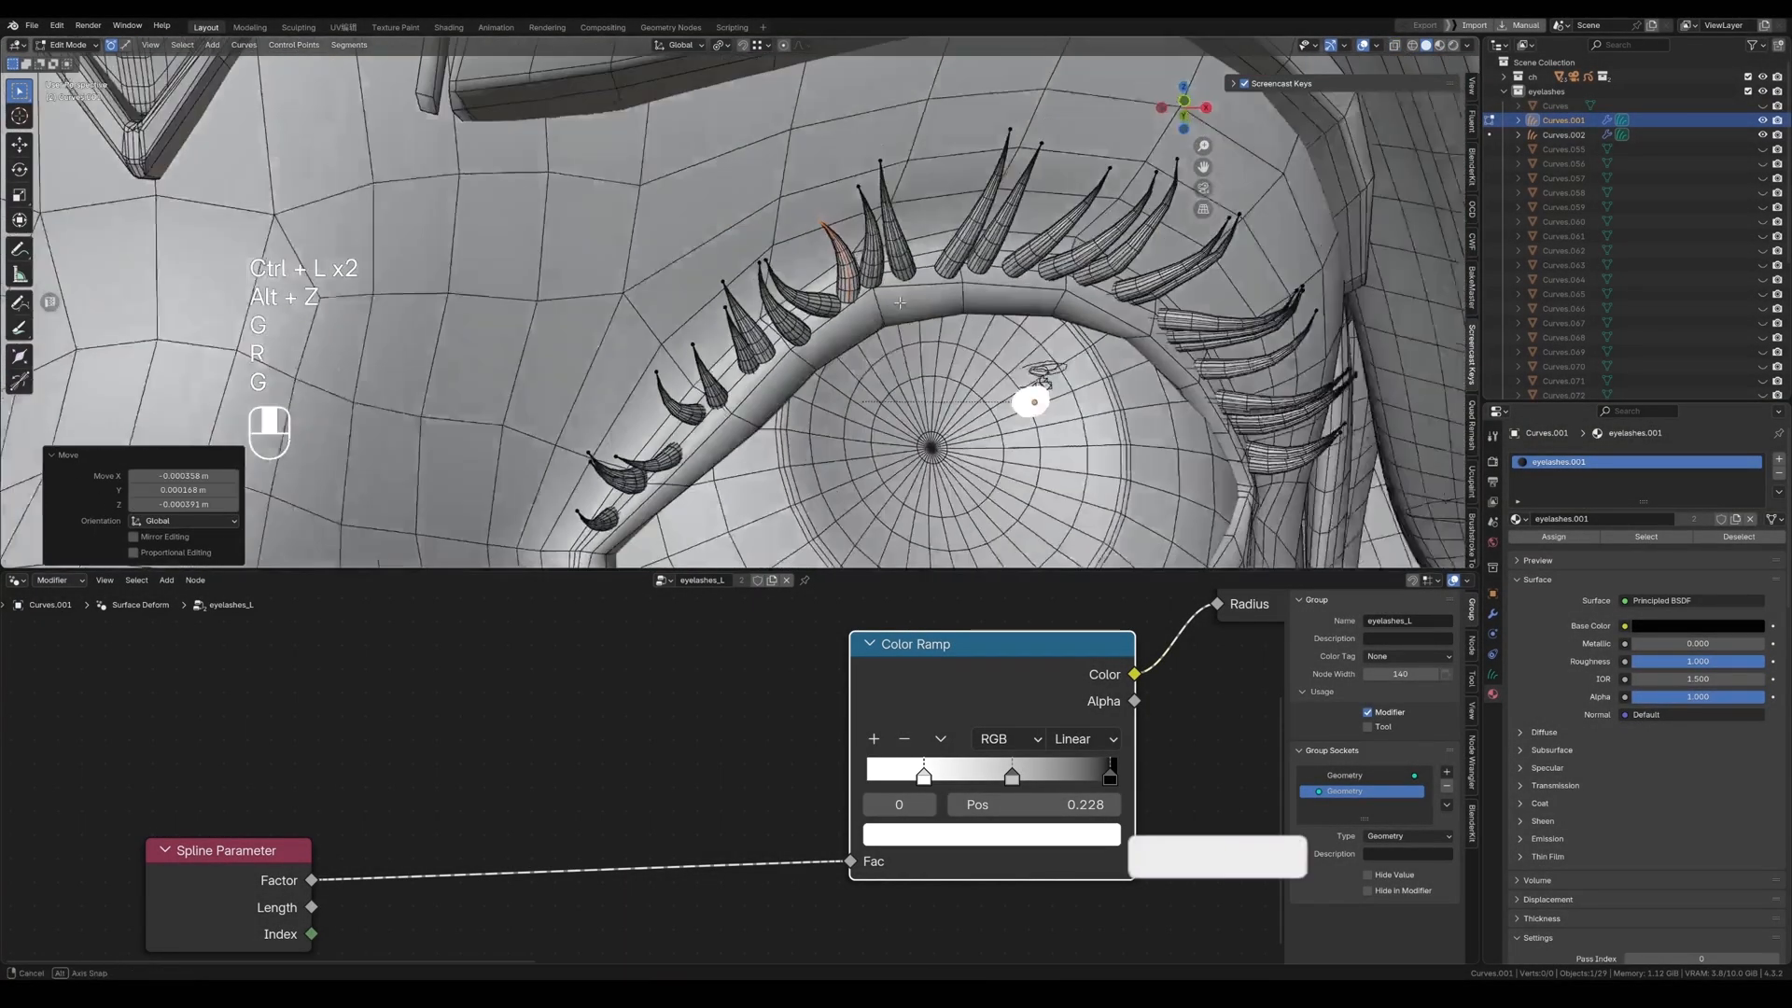
# Select the complete lash curves in the cluster just right of the arc's middle, extending the selection to all linked points.
pyautogui.press('z')
pyautogui.hotkey('alt', 'z')
pyautogui.click(1115, 320)
pyautogui.hotkey('ctrl', 'l')
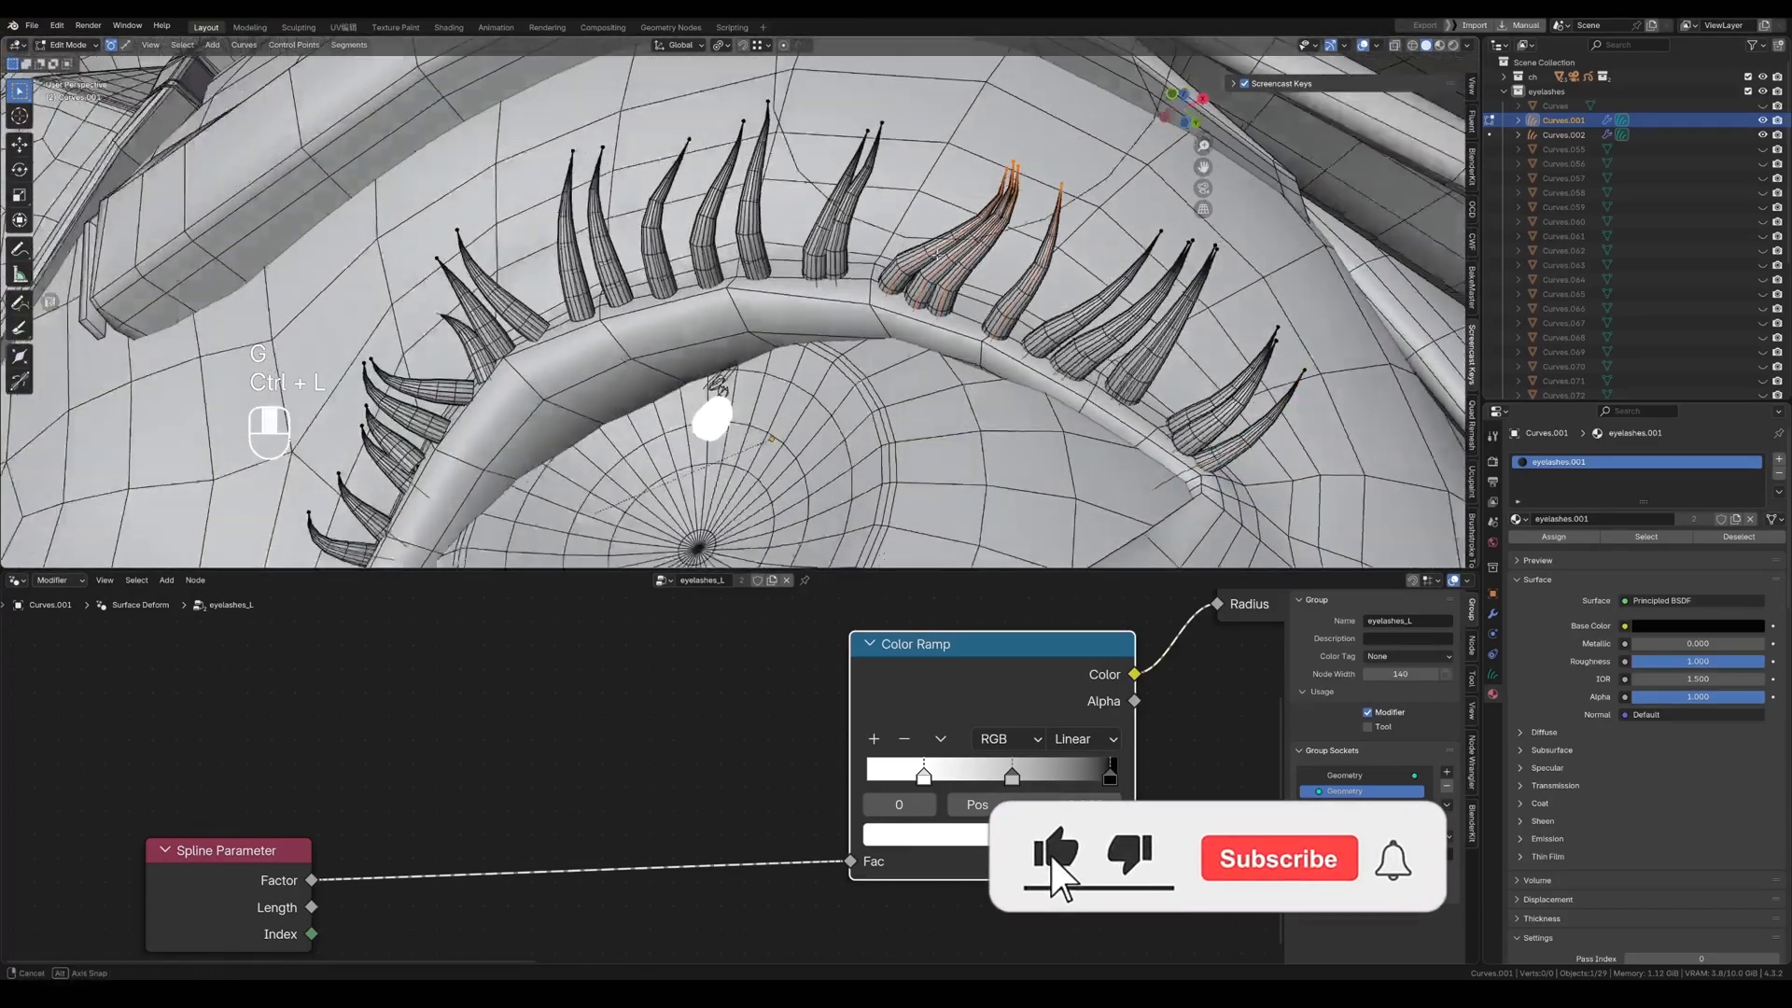
pyautogui.moveTo(971, 297); pyautogui.dragTo(688, 196)
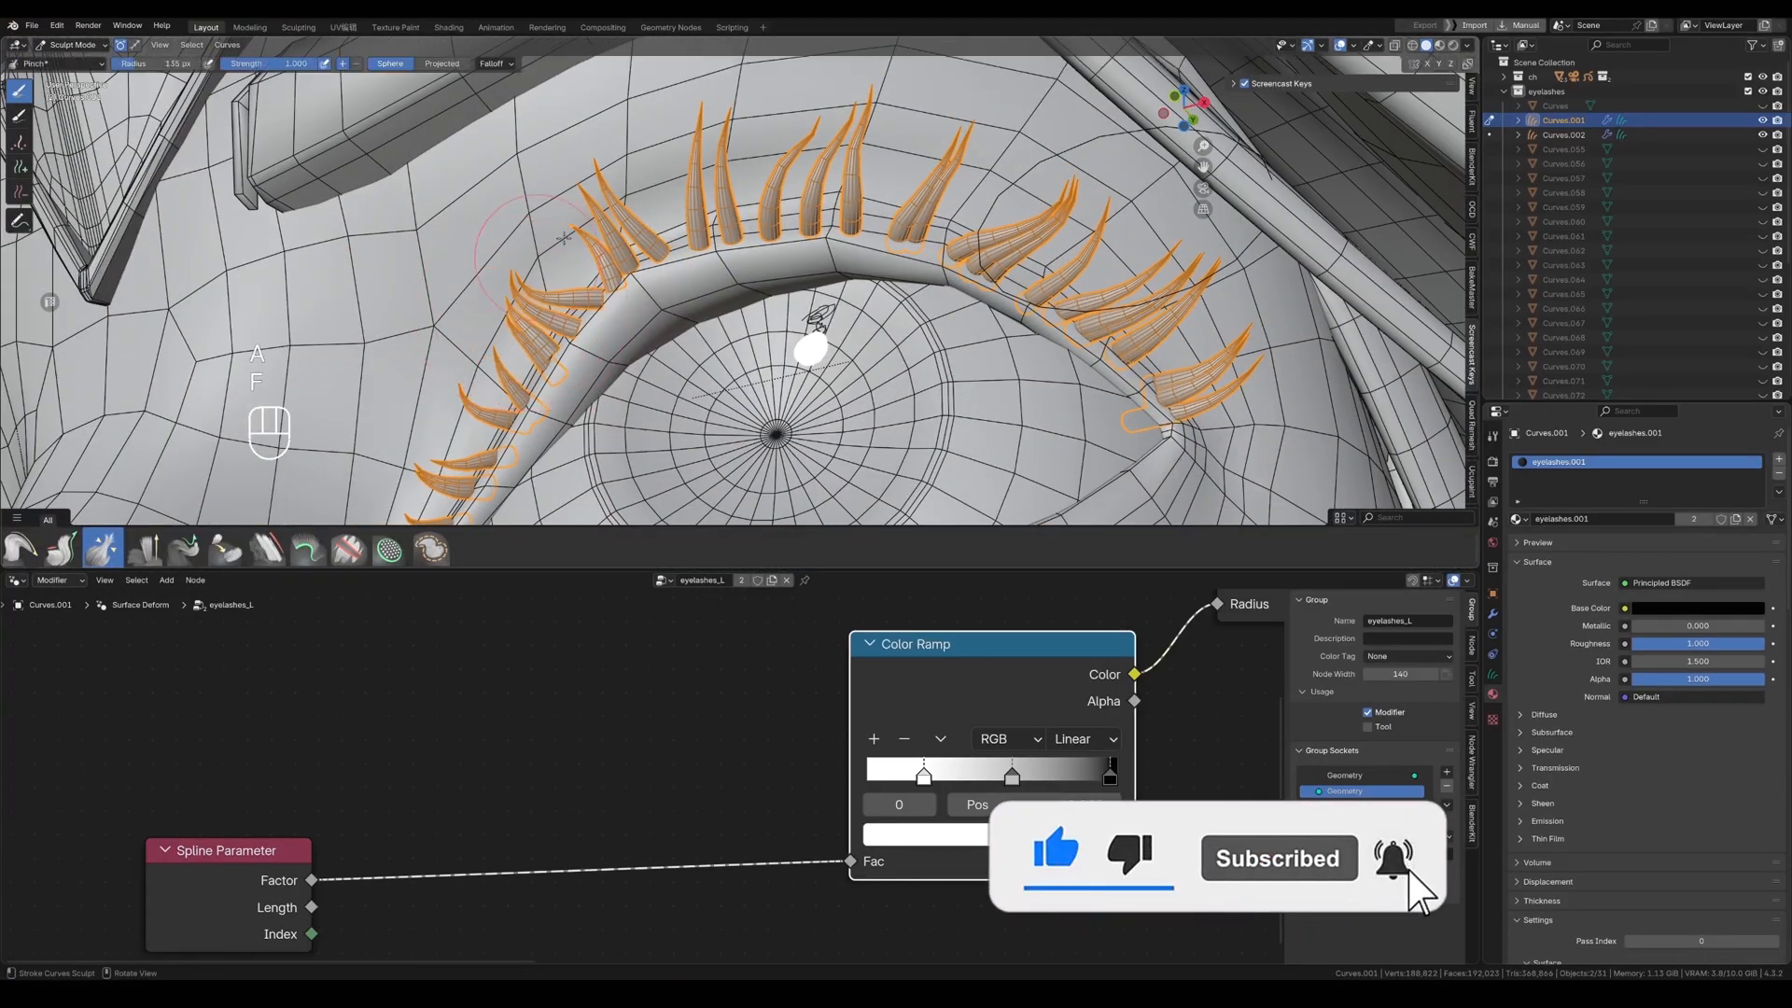
# Set the Smooth sculpt brush to a 105 px radius and strength 1.000 for the lash curves, and return to Edit Mode.
pyautogui.press('c')
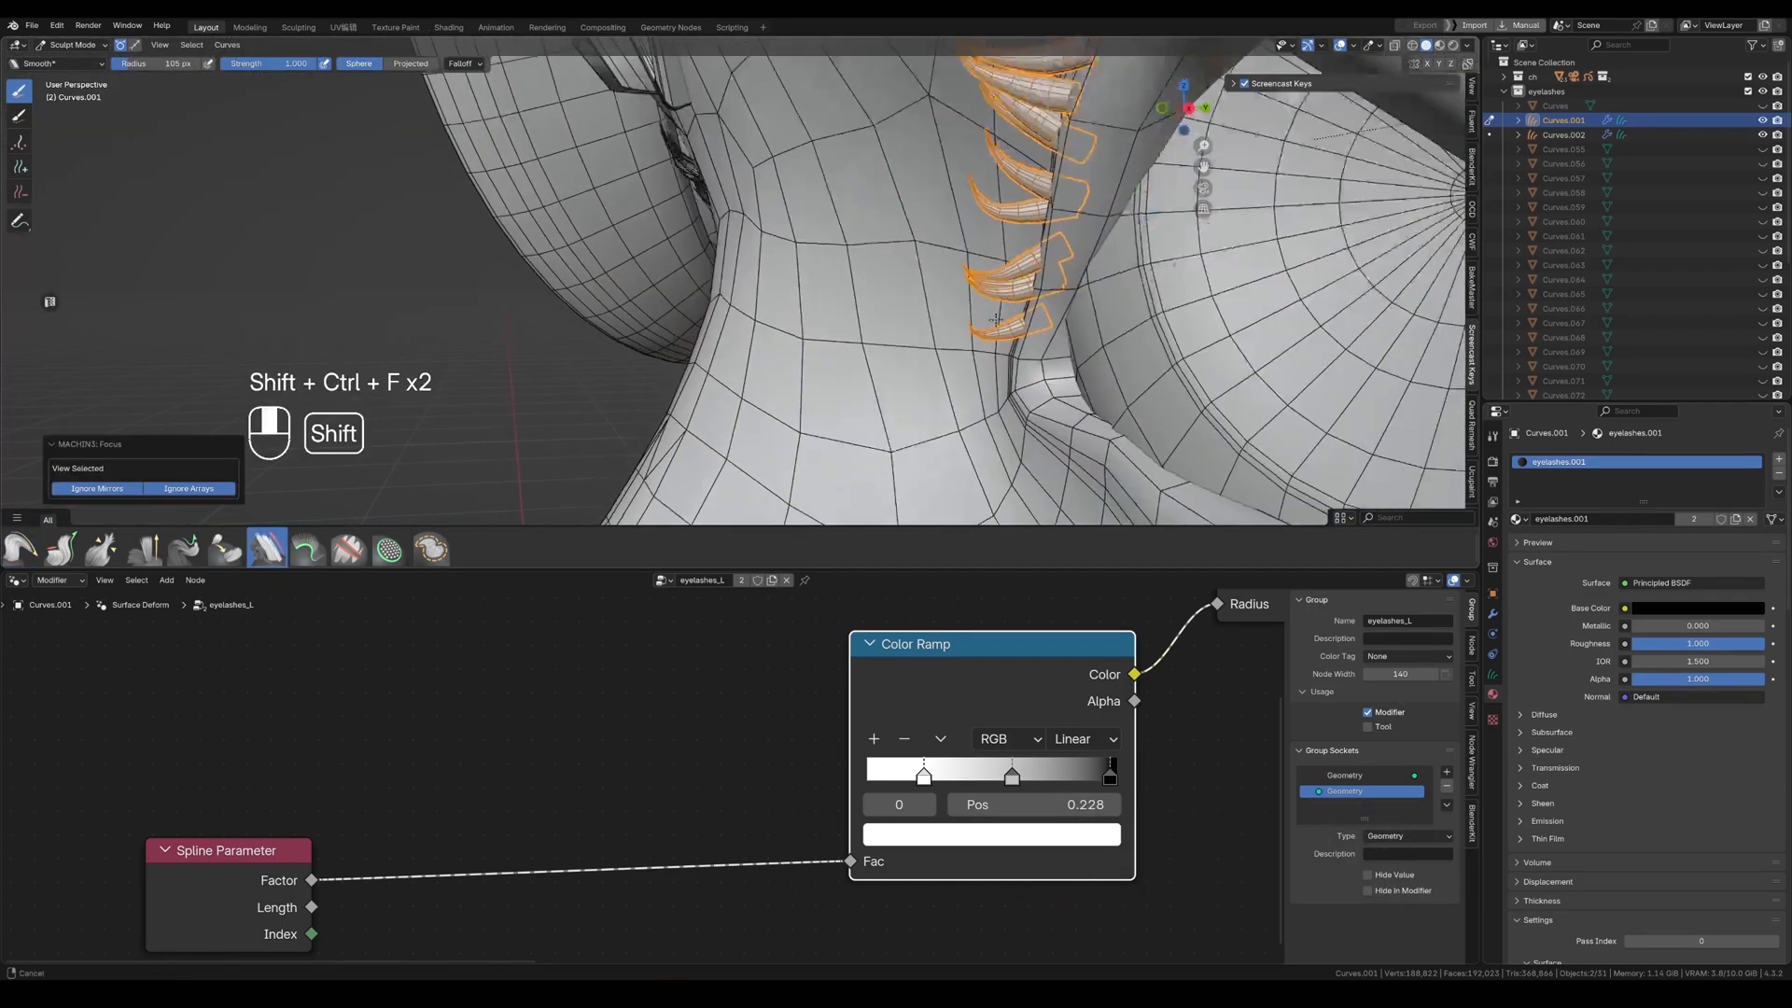
pyautogui.press('f')
pyautogui.press('f')
pyautogui.hotkey('shift', 'ctrl', 'f')
pyautogui.hotkey('shift', 'ctrl', 'f')
pyautogui.press('Tab')
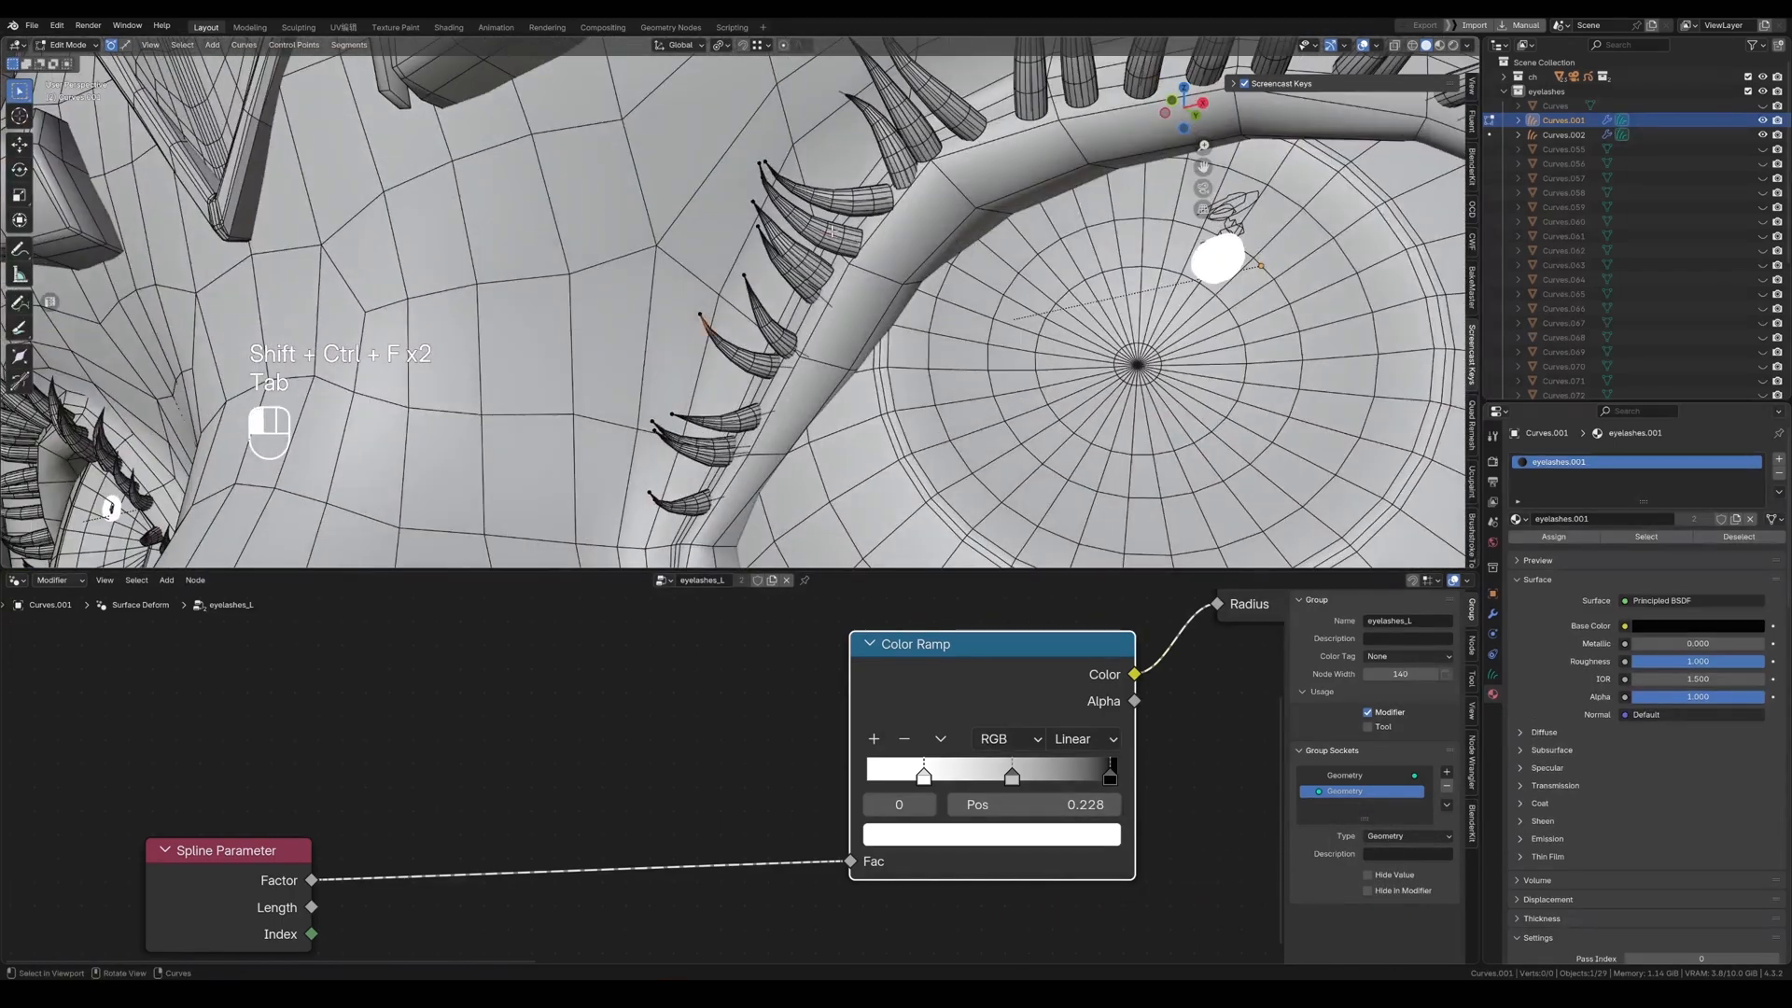